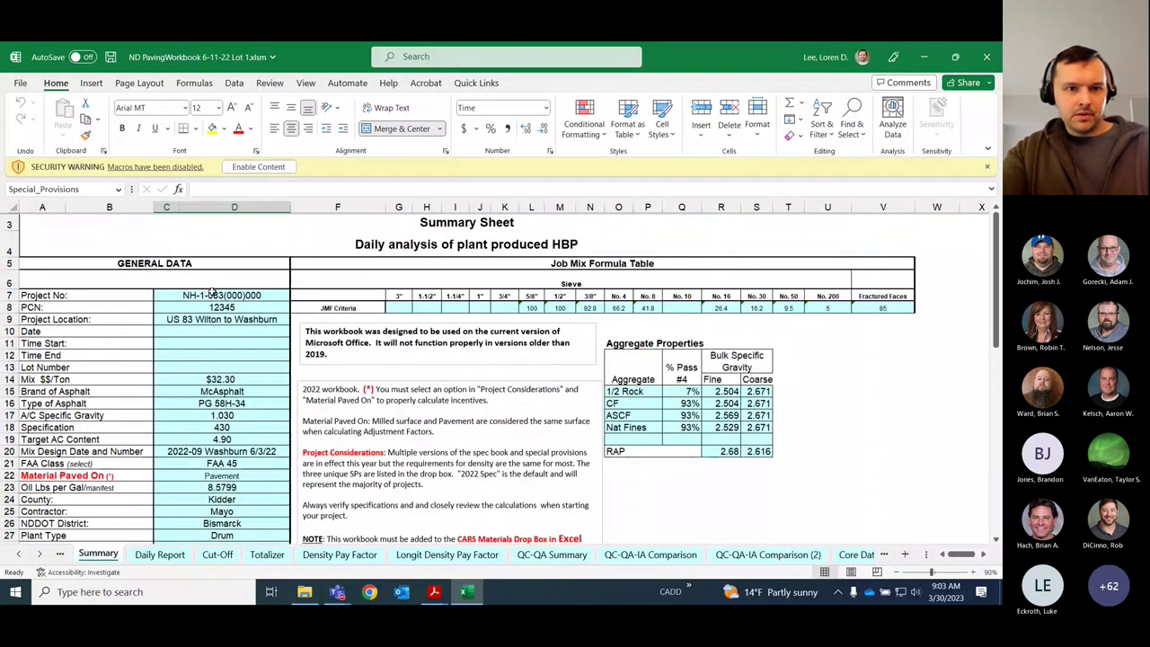
# - Review the general data and instruction notes on the Summary sheet, then select the Project No. entry
pyautogui.scroll(-3, 588, 380)
pyautogui.scroll(2, 587, 380)
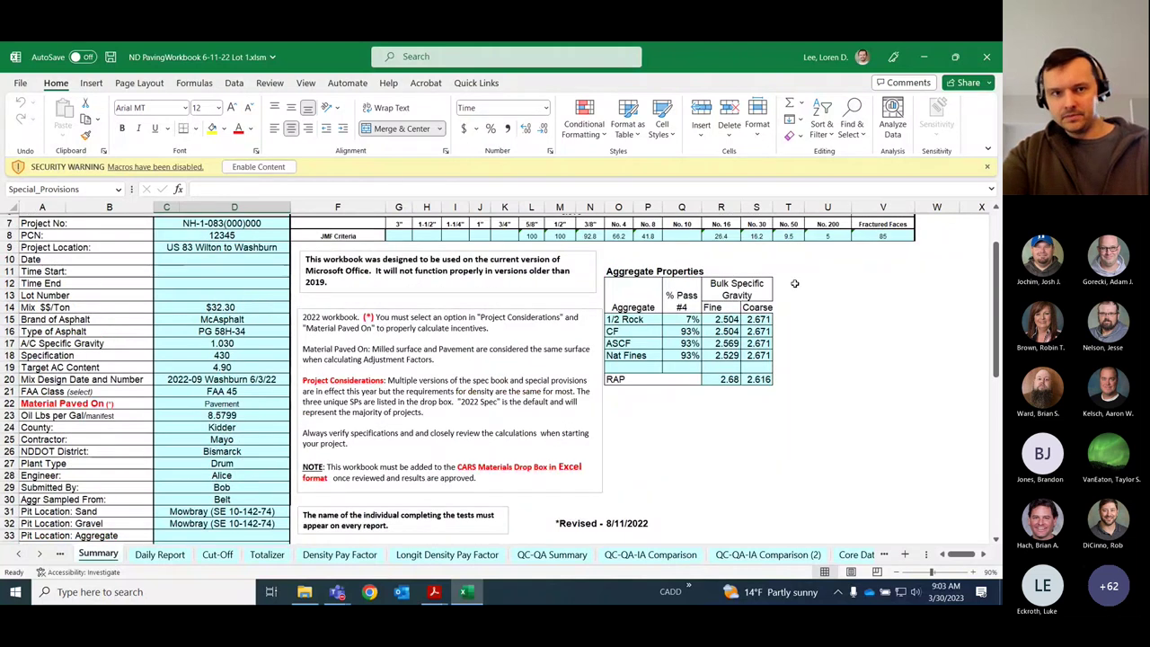
pyautogui.scroll(-1, 636, 375)
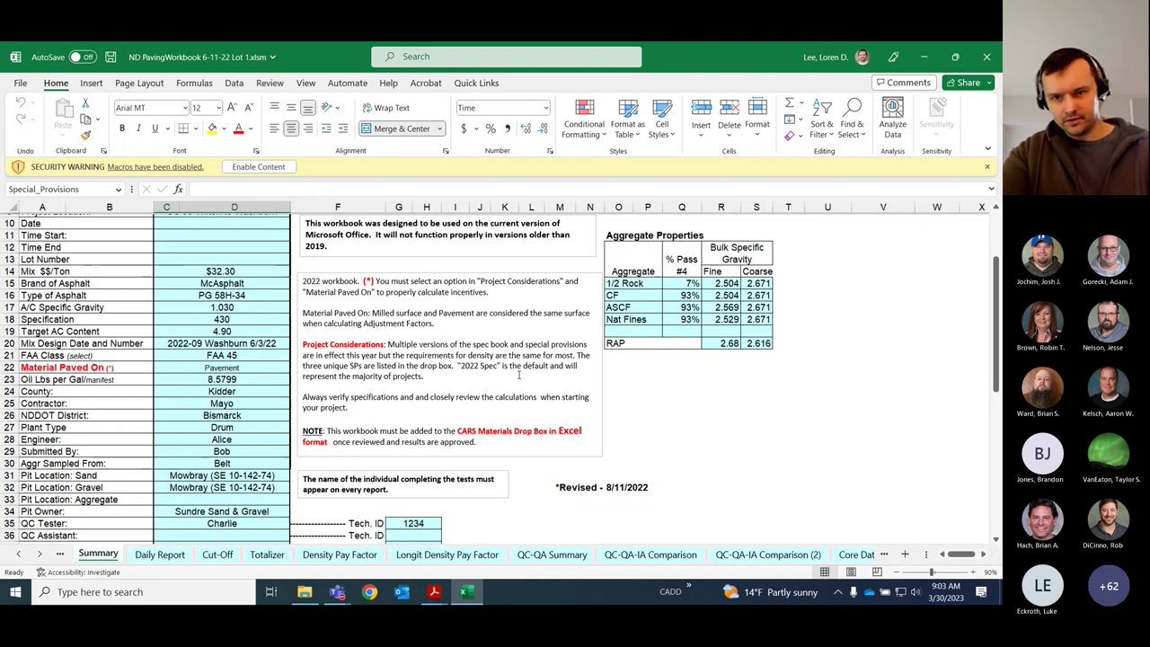
pyautogui.scroll(2, 605, 312)
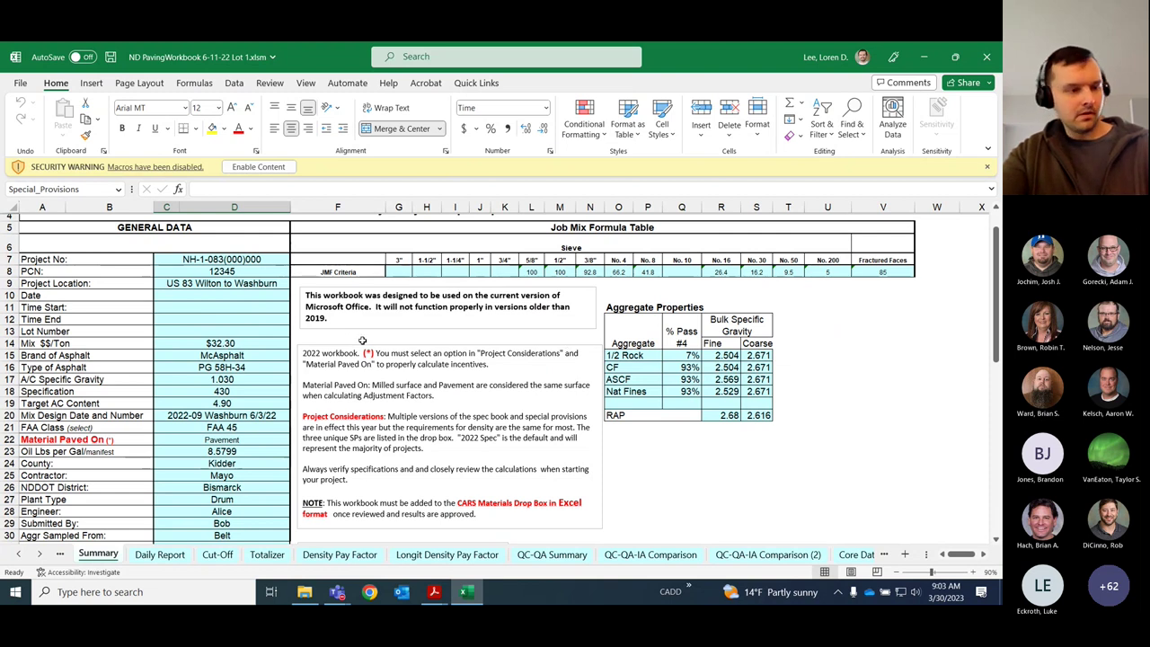
pyautogui.scroll(-2, 223, 265)
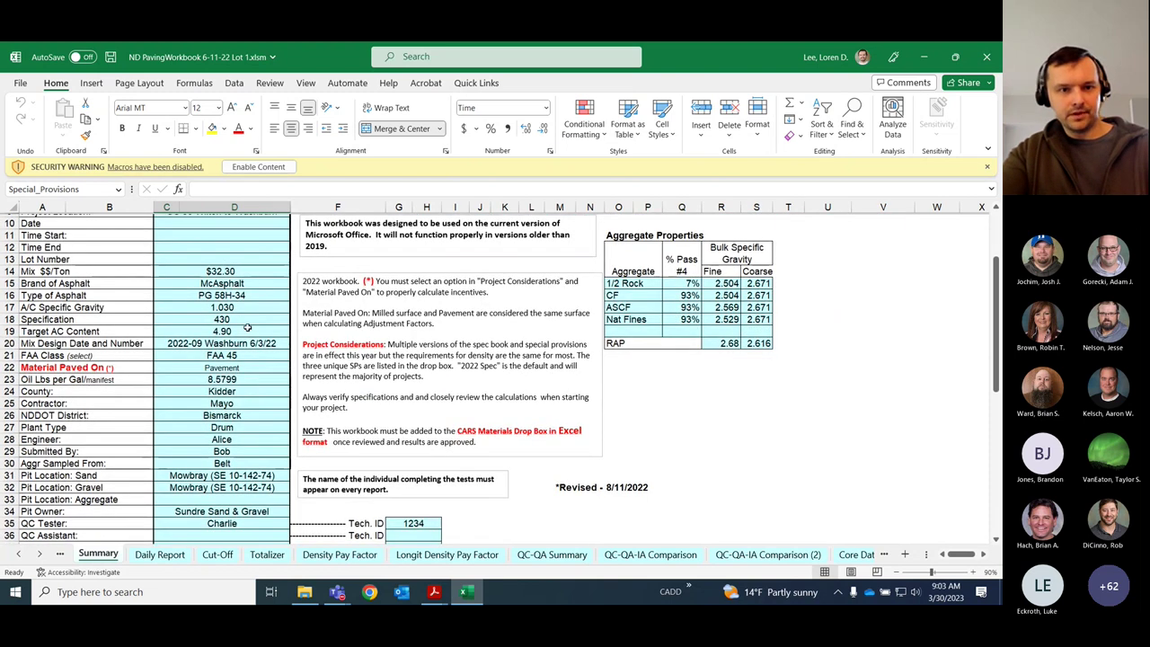
pyautogui.scroll(2, 186, 280)
pyautogui.moveTo(188, 260); pyautogui.dragTo(252, 262)
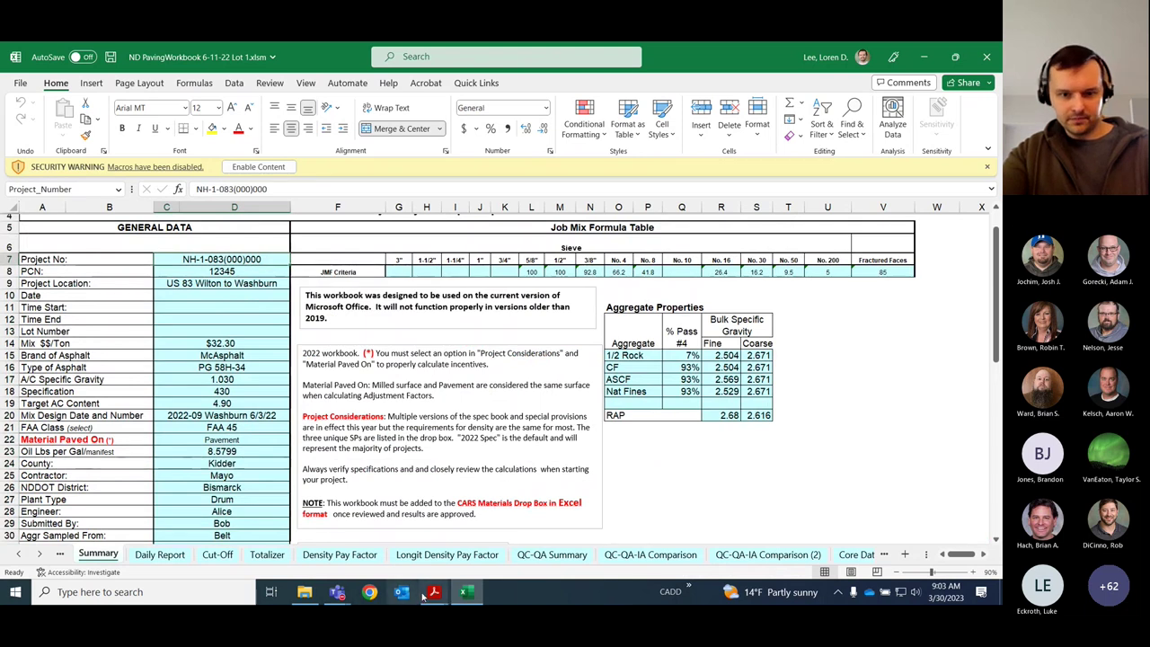
# - Switch to Plans.pdf in Acrobat and compare its title sheet's project number, PCN and location with the workbook's general data
pyautogui.moveTo(433, 595)
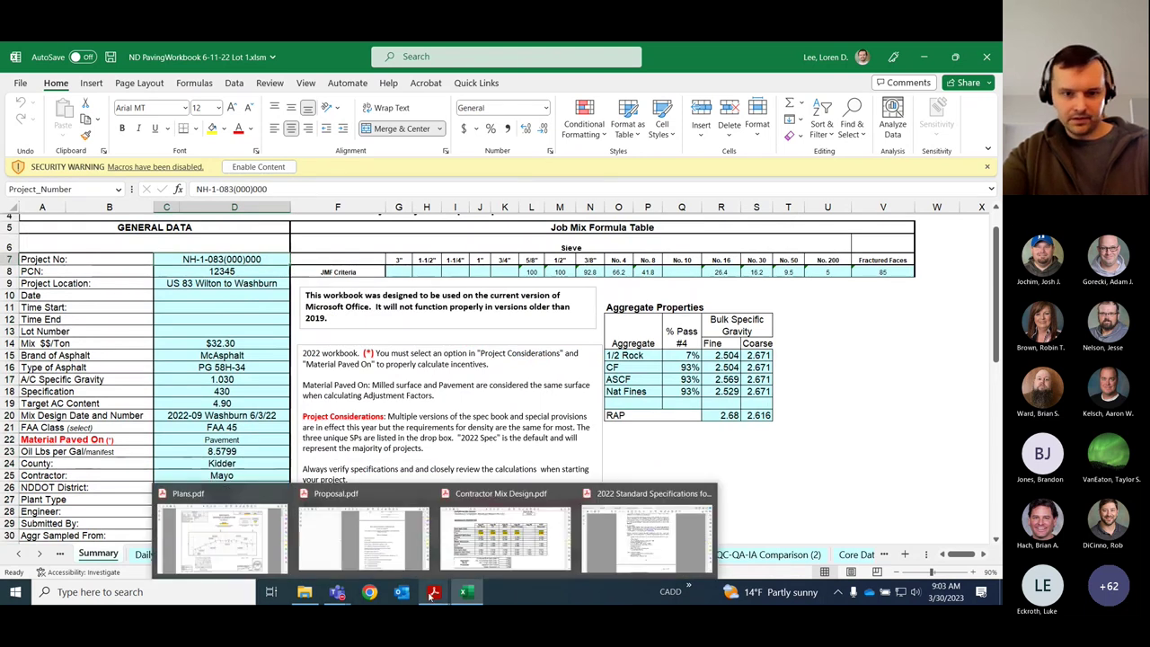
pyautogui.click(190, 540)
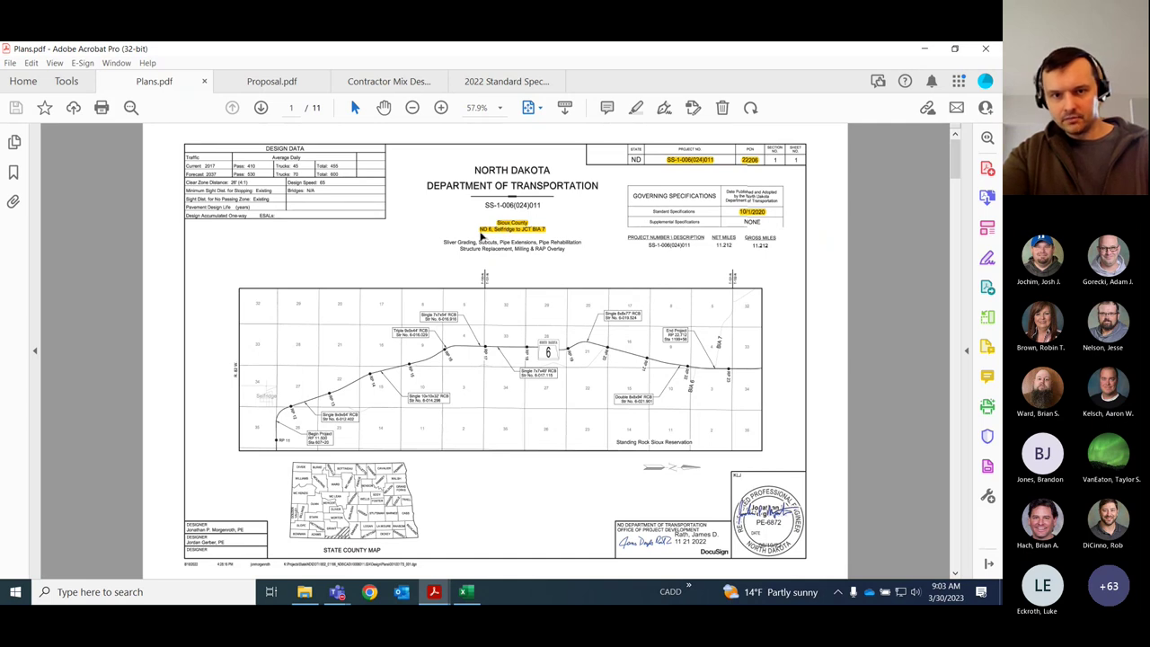
pyautogui.hotkey('alt', 'Tab')
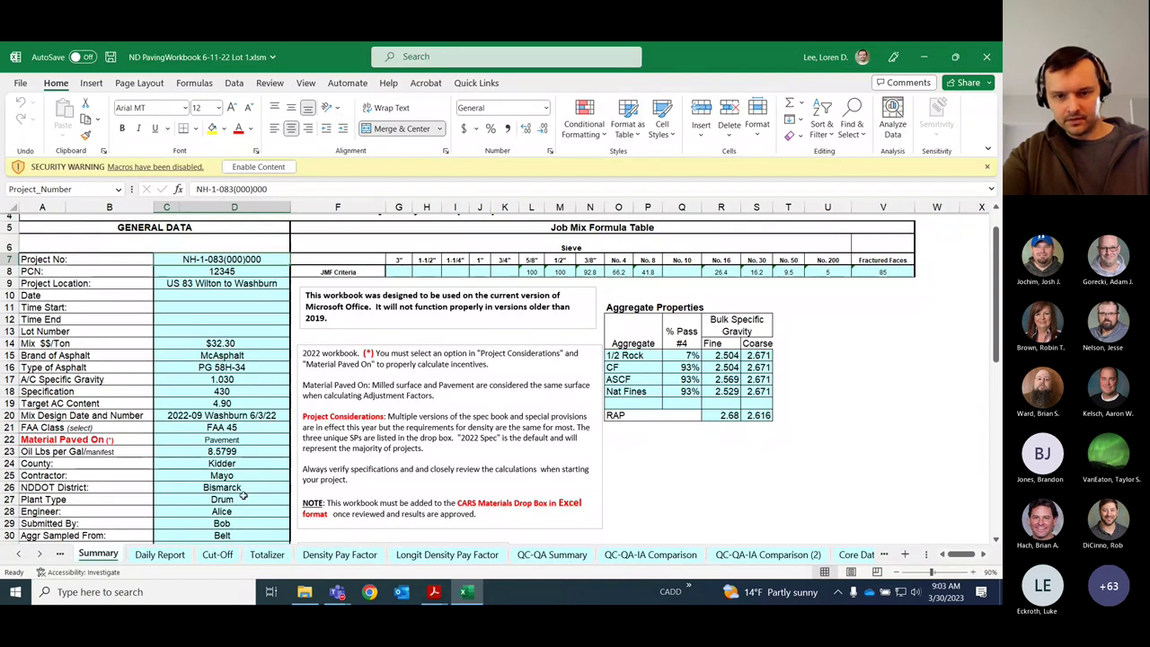
pyautogui.click(465, 592)
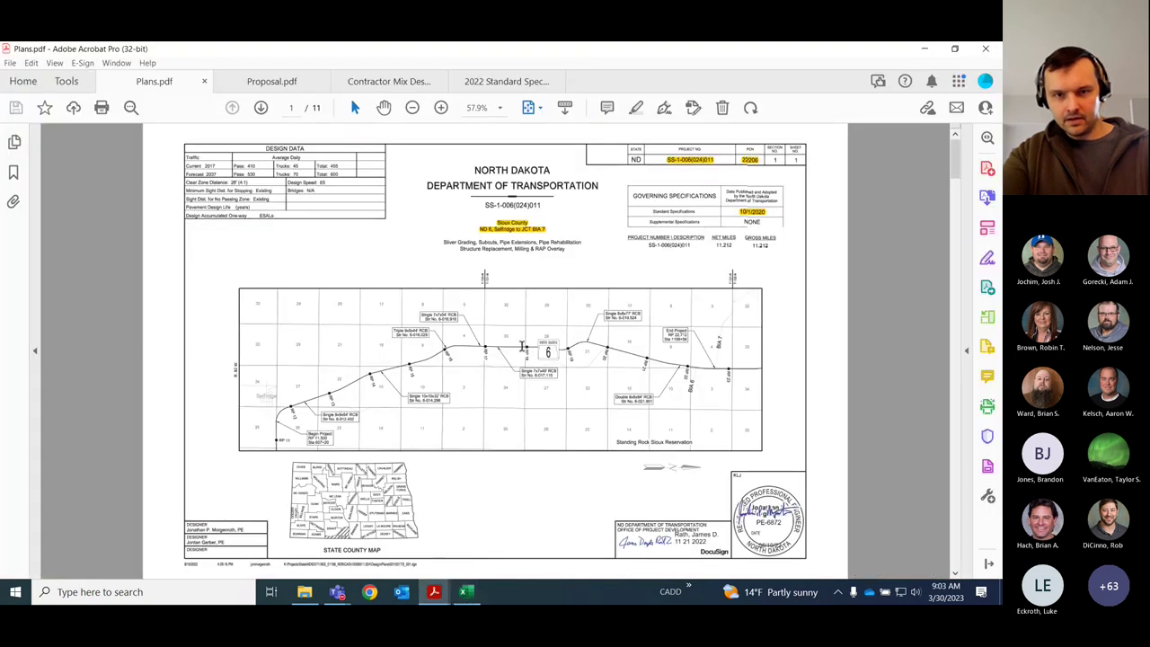
# - Examine the spec 430 RAP Superpave and asphalt cement items on the Estimated Quantities page of Plans.pdf
pyautogui.scroll(2, 541, 337)
pyautogui.scroll(-6, 541, 337)
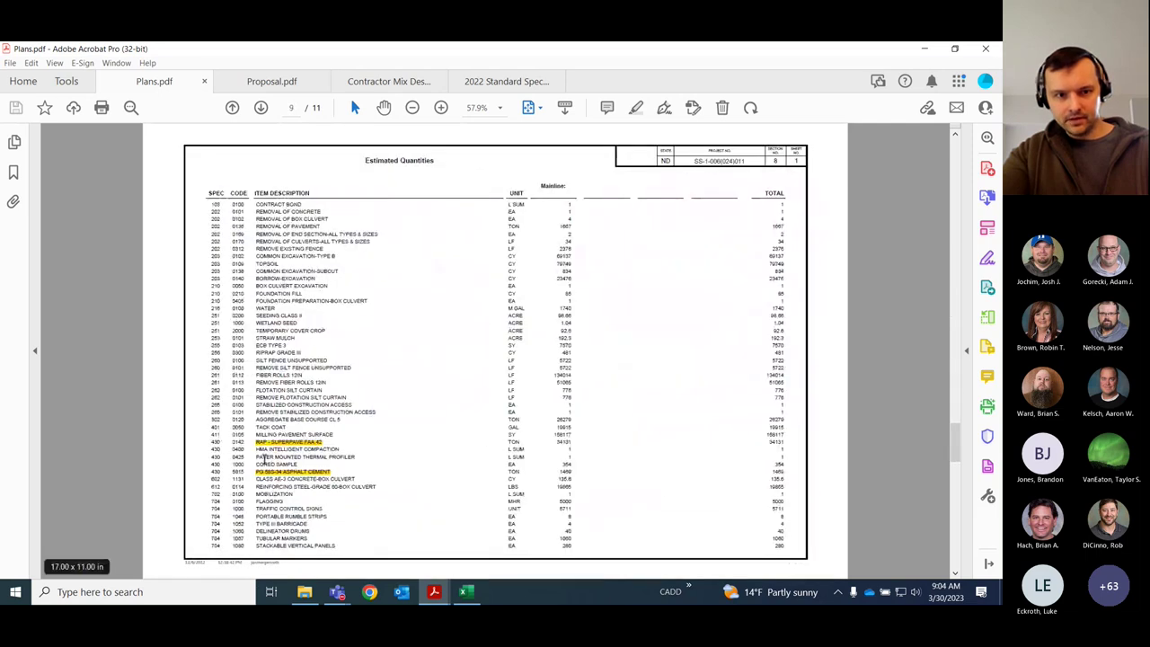
pyautogui.moveTo(228, 442); pyautogui.dragTo(244, 442)
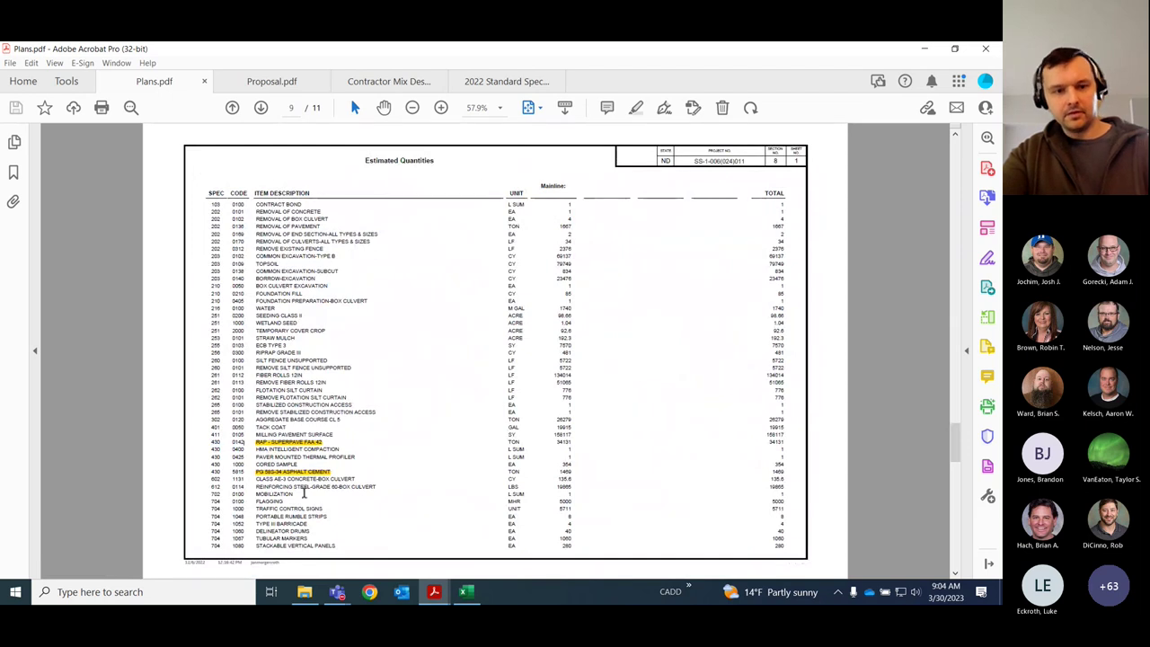
pyautogui.scroll(2, 283, 509)
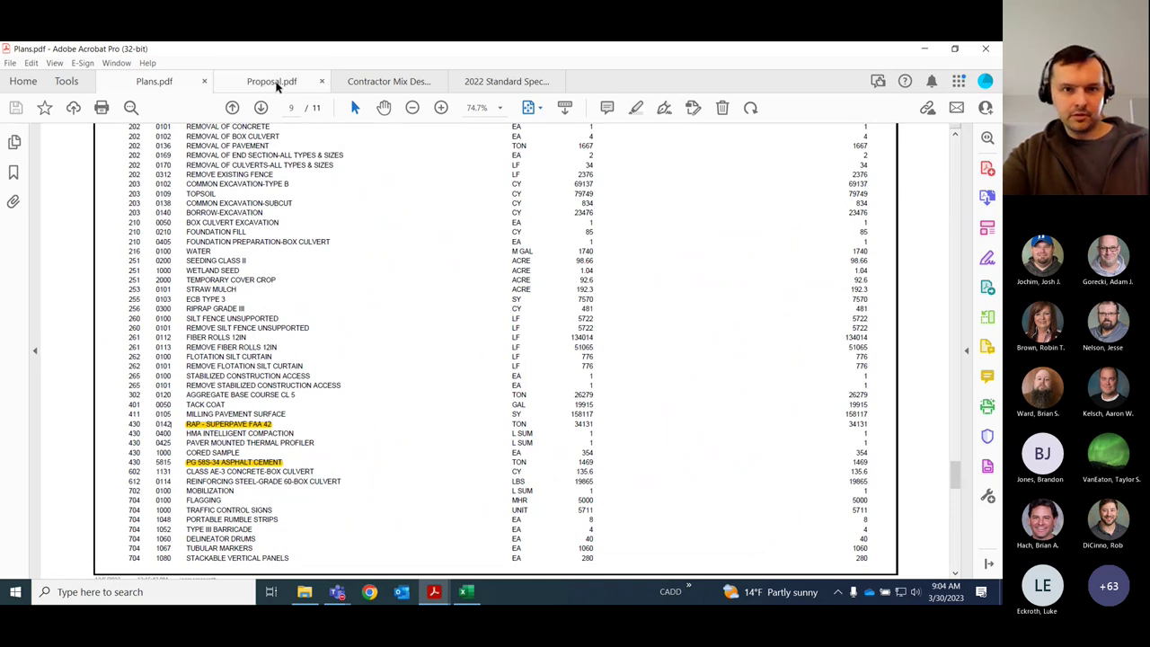
# - Open Proposal.pdf and read through both pages of its Index of Provisions
pyautogui.click(278, 84)
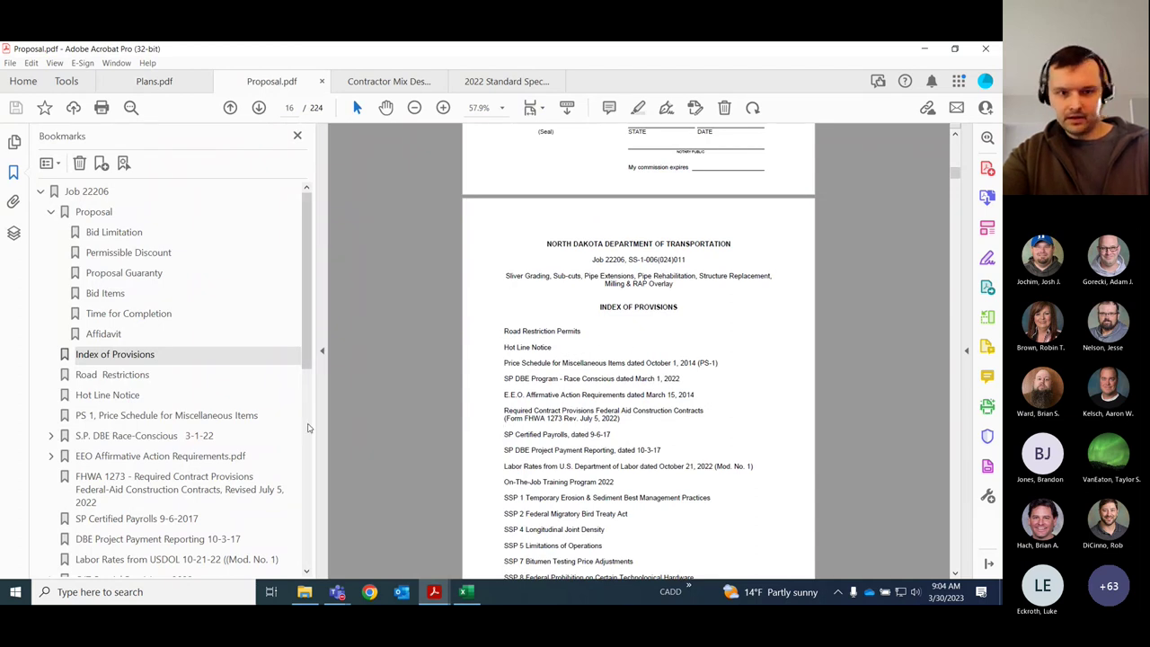
pyautogui.scroll(5, 658, 295)
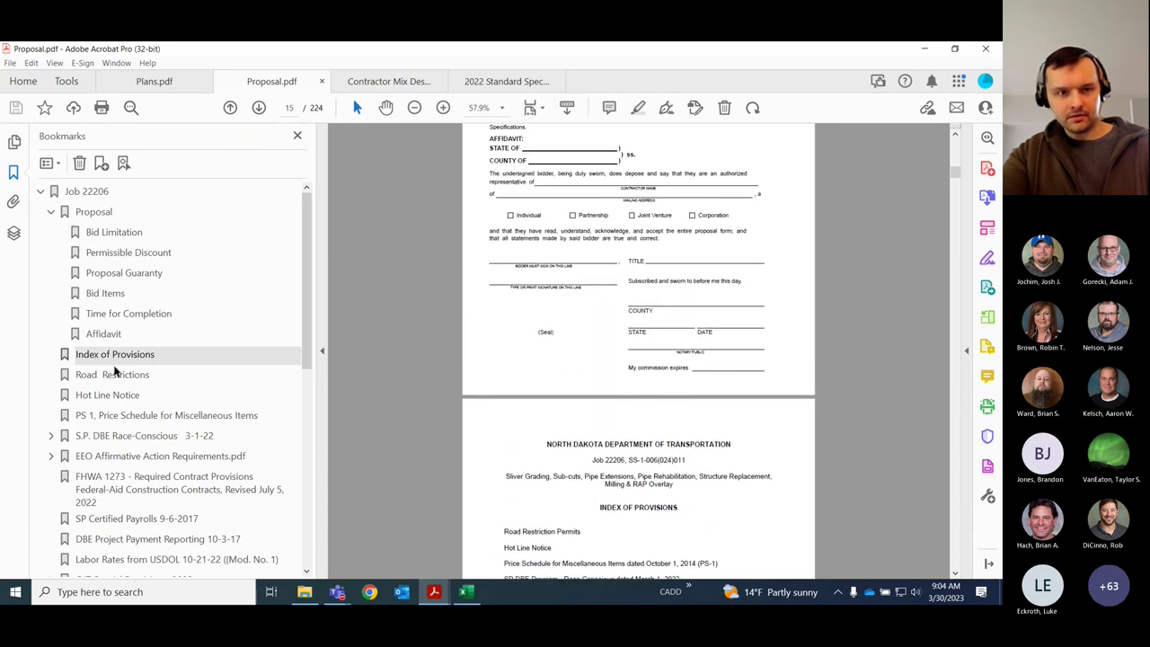
pyautogui.click(119, 360)
pyautogui.scroll(-3, 593, 399)
pyautogui.scroll(-4, 595, 220)
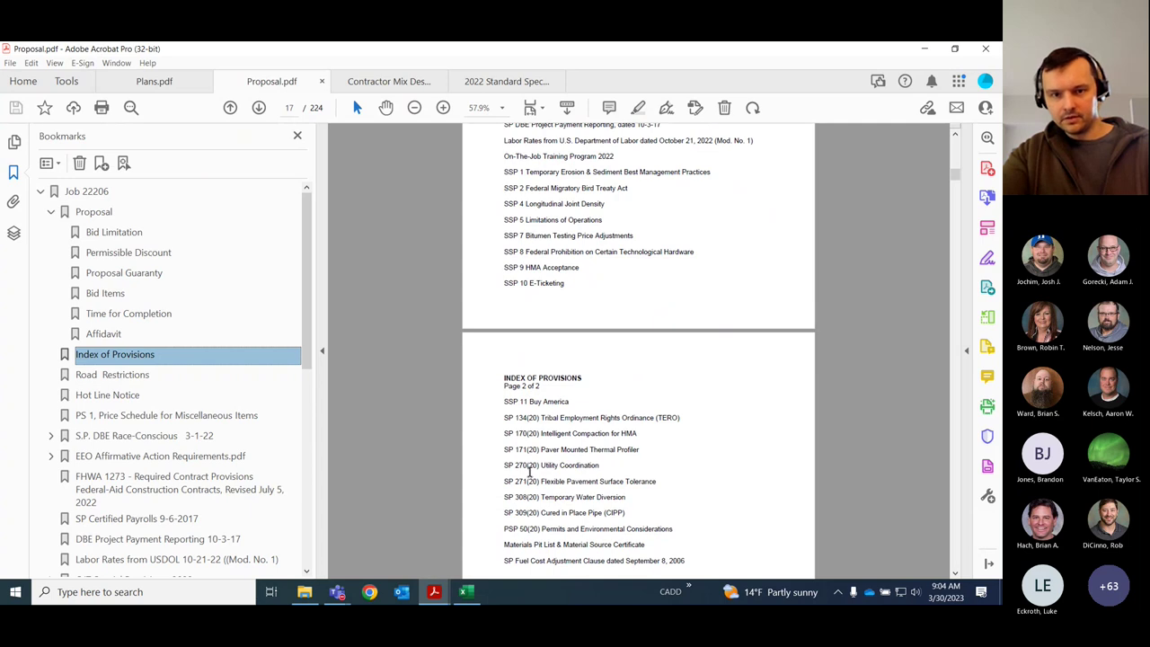
# - Switch back to the Excel workbook, enable its macro content and display the Special Provisions options on the Summary sheet
pyautogui.click(466, 591)
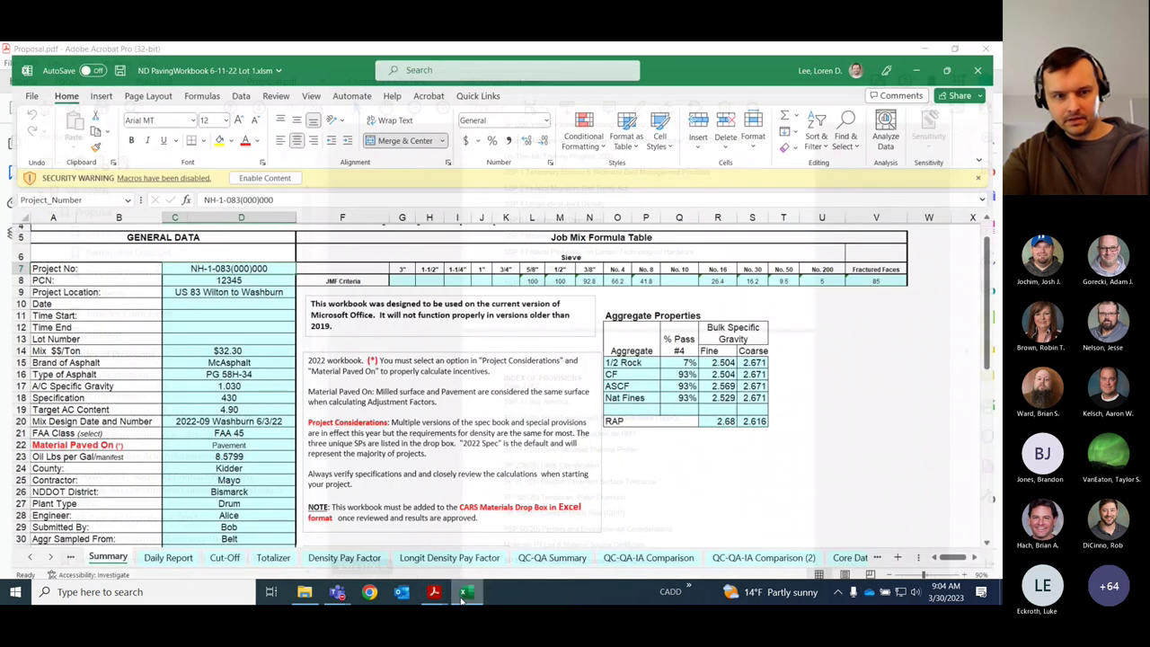
pyautogui.scroll(-1, 252, 462)
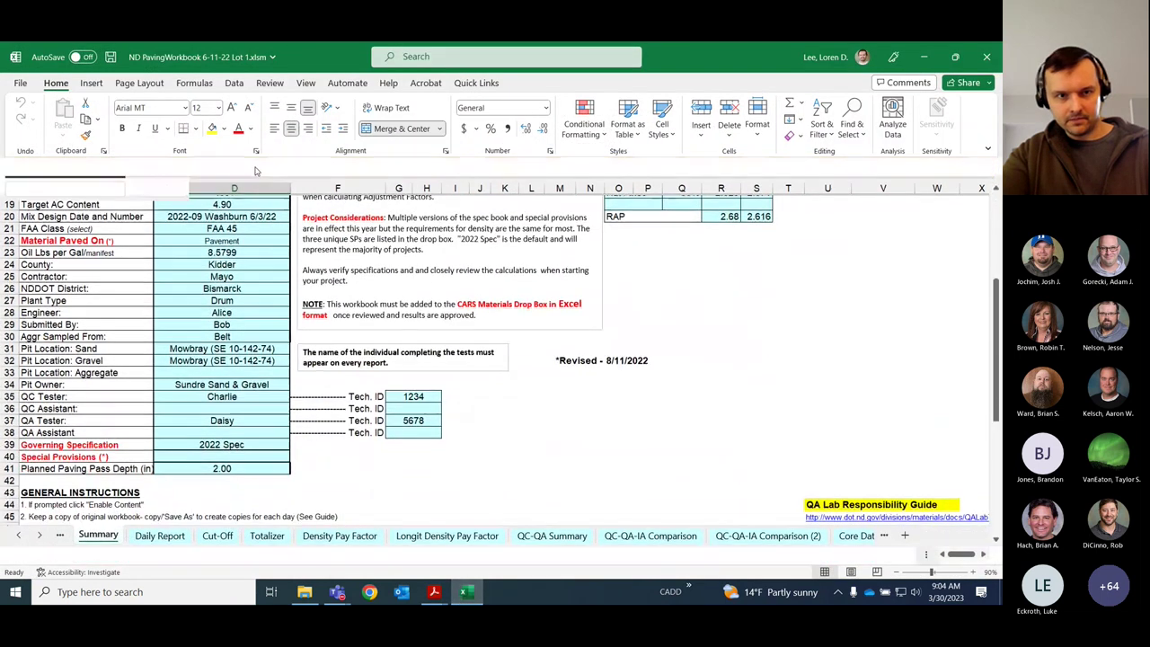
pyautogui.click(183, 456)
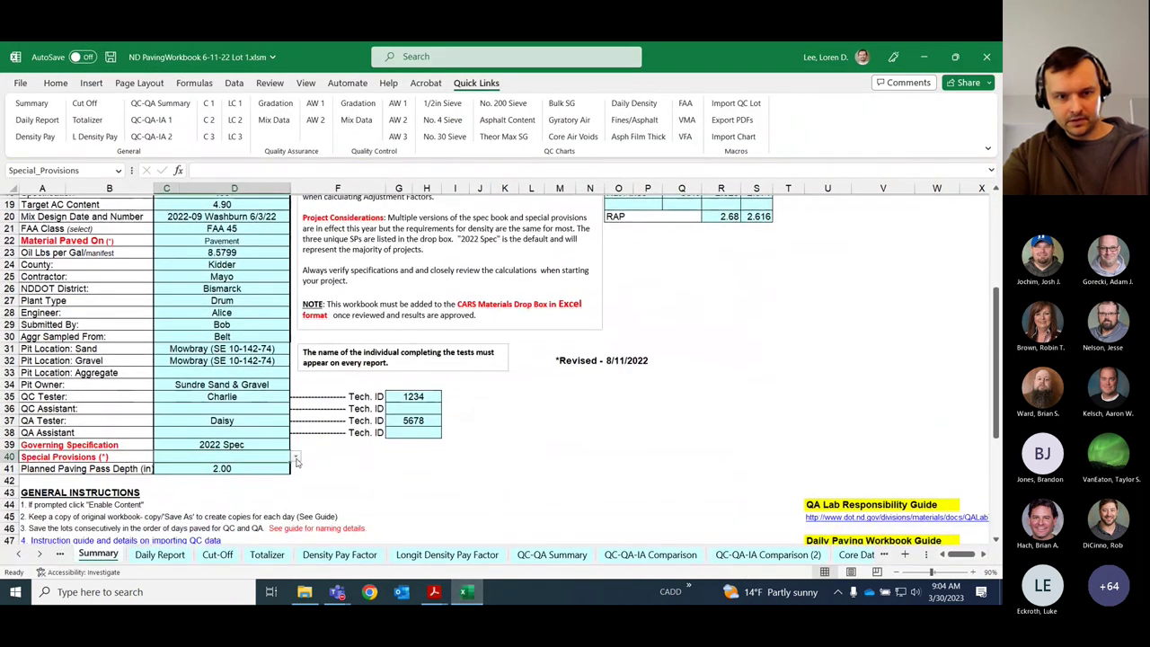
pyautogui.click(295, 456)
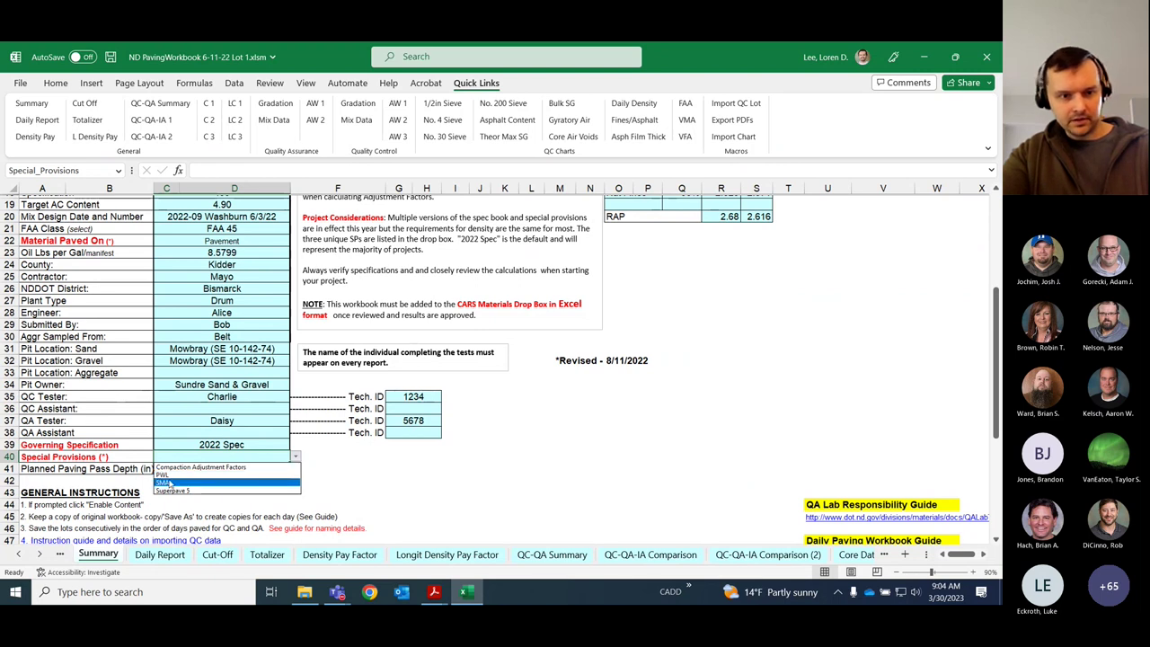
# - Check the Index of Provisions in Proposal.pdf against the Special Provisions options, then return to the start of the Summary sheet
pyautogui.click(434, 591)
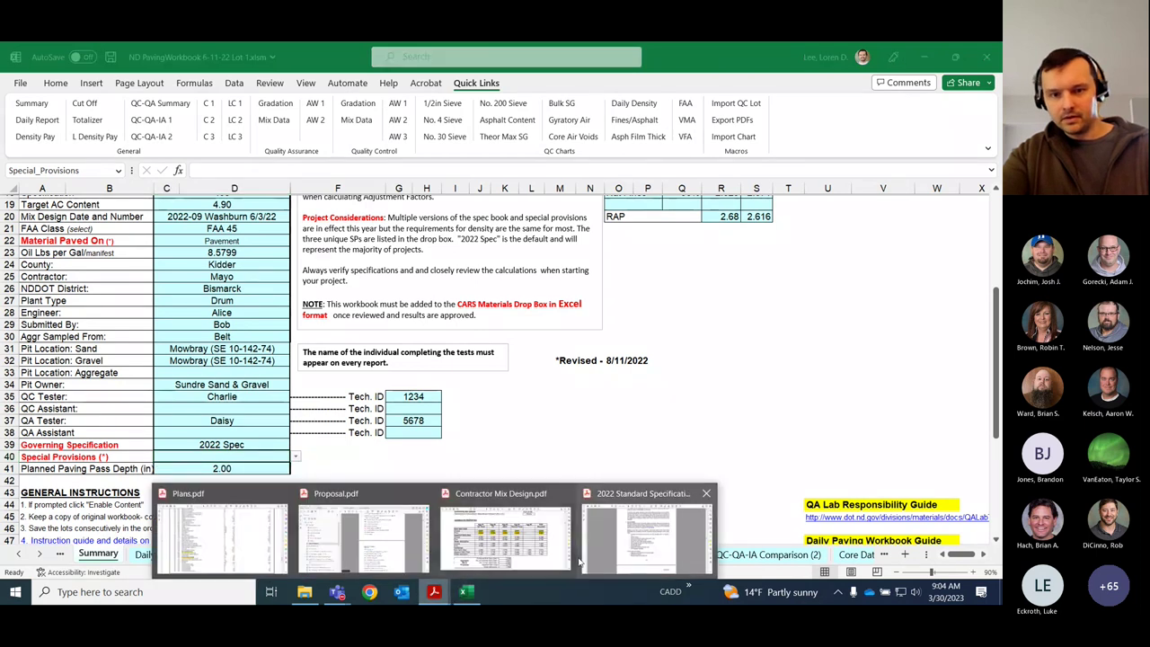
pyautogui.click(366, 541)
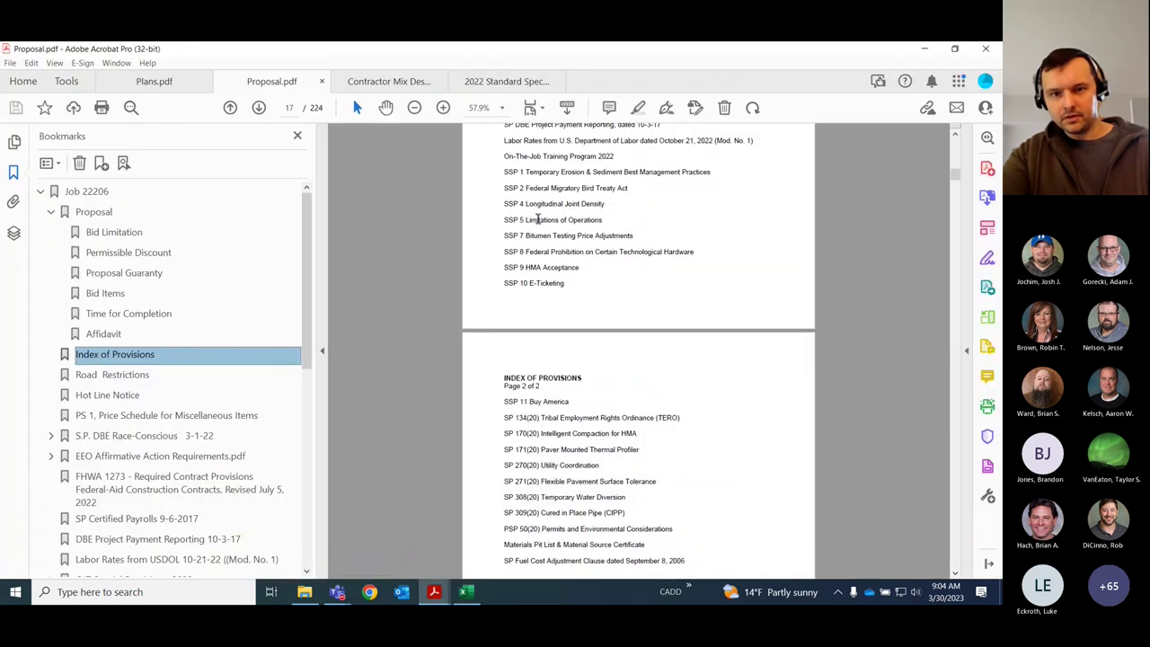
pyautogui.moveTo(463, 594)
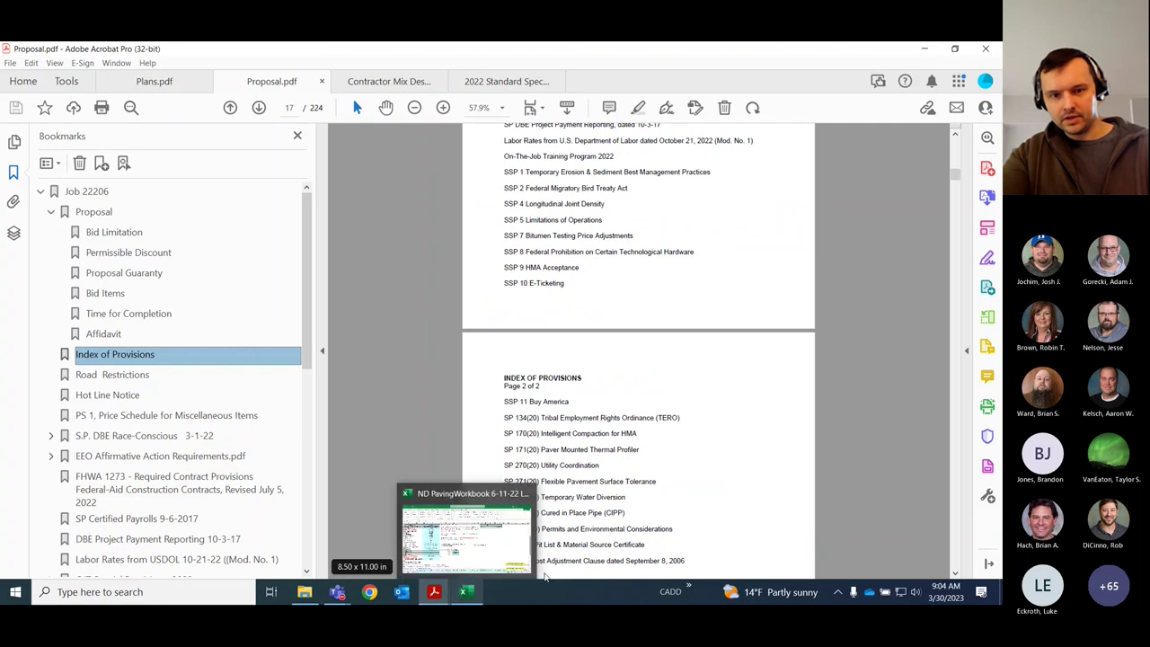
pyautogui.click(499, 559)
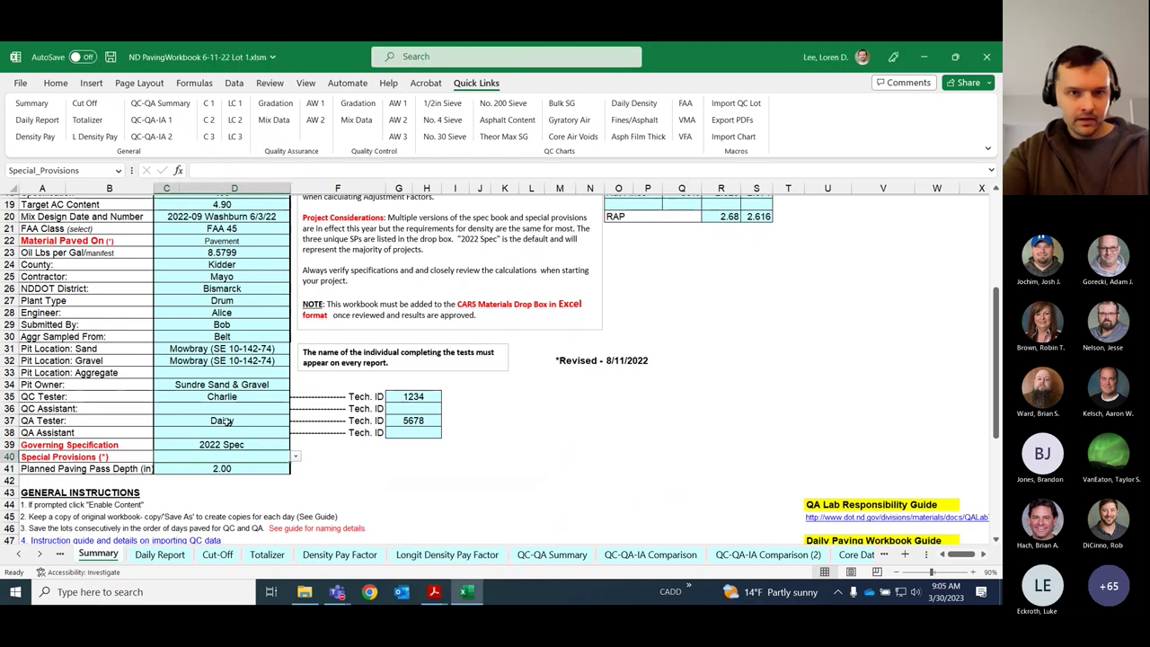
pyautogui.scroll(5, 319, 302)
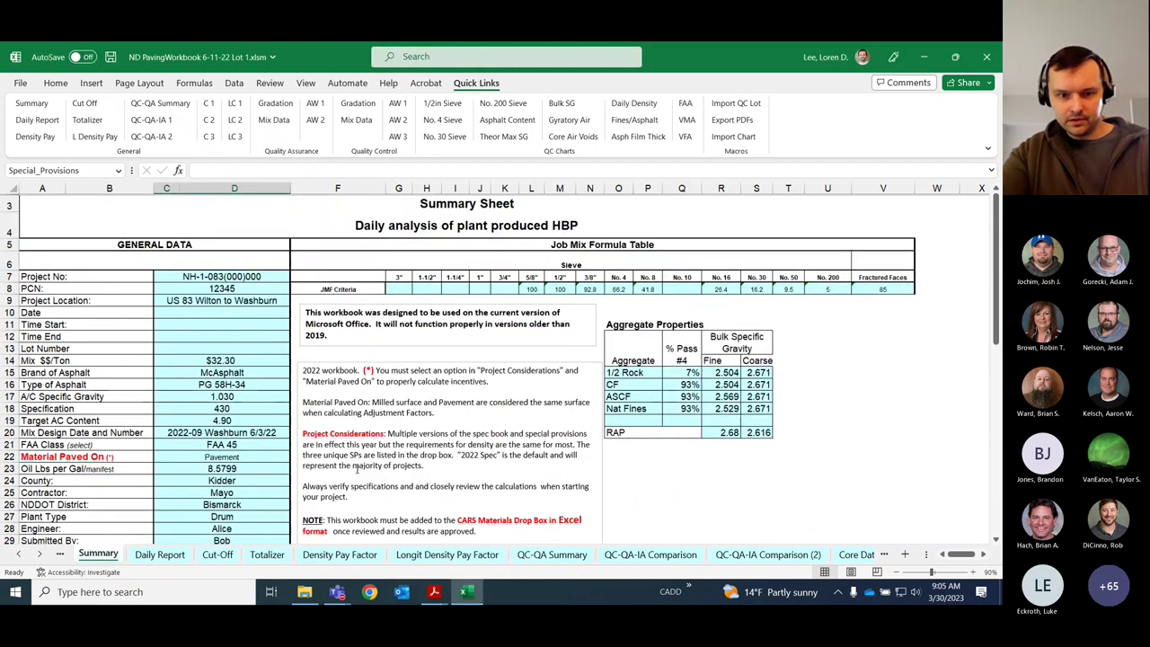
# - Open Contractor Mix Design.pdf and examine the pit information, virgin gradation, added AC and specific gravities on its first page
pyautogui.click(435, 595)
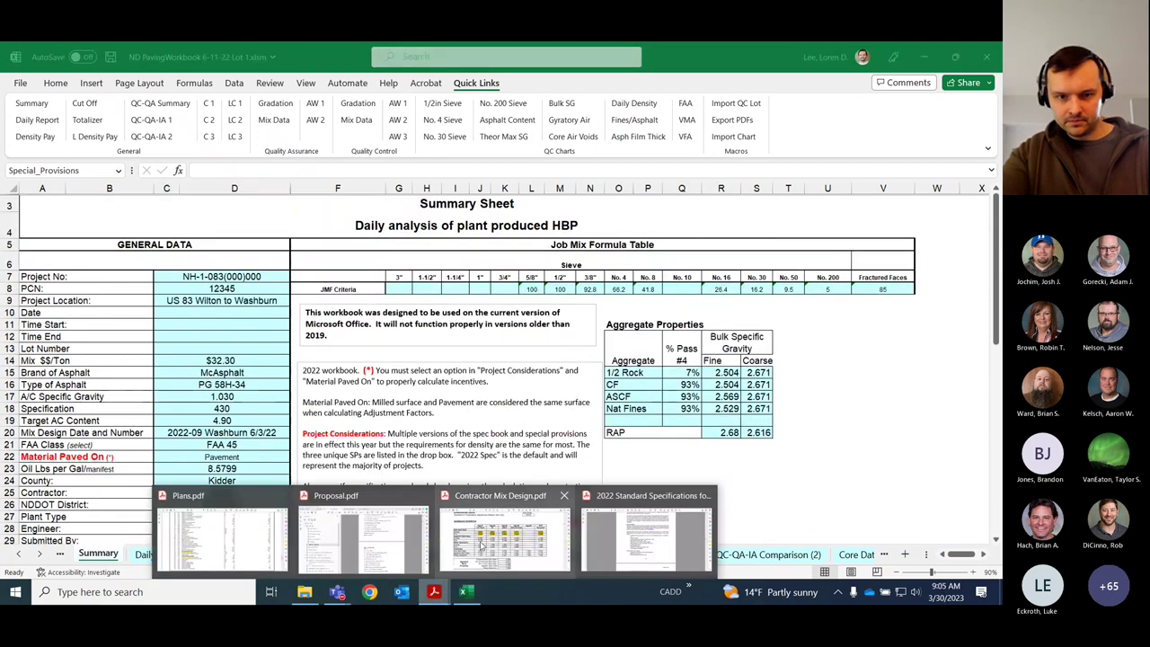
pyautogui.click(485, 546)
pyautogui.scroll(5, 628, 339)
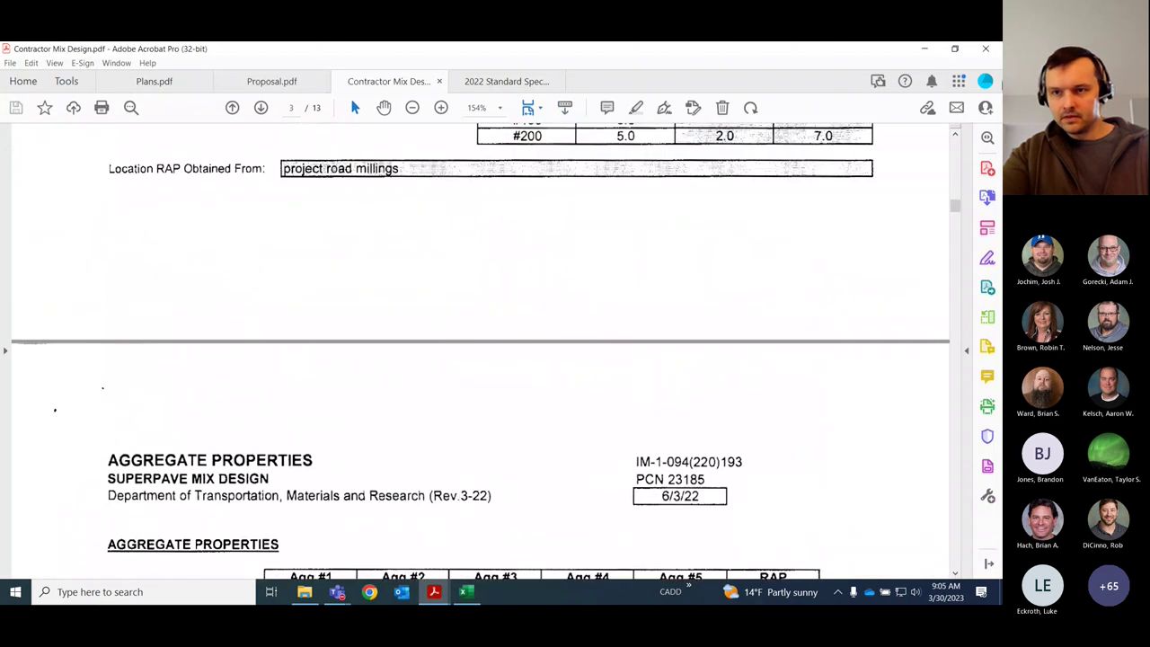
pyautogui.moveTo(953, 208); pyautogui.dragTo(954, 135)
pyautogui.scroll(-3, 481, 386)
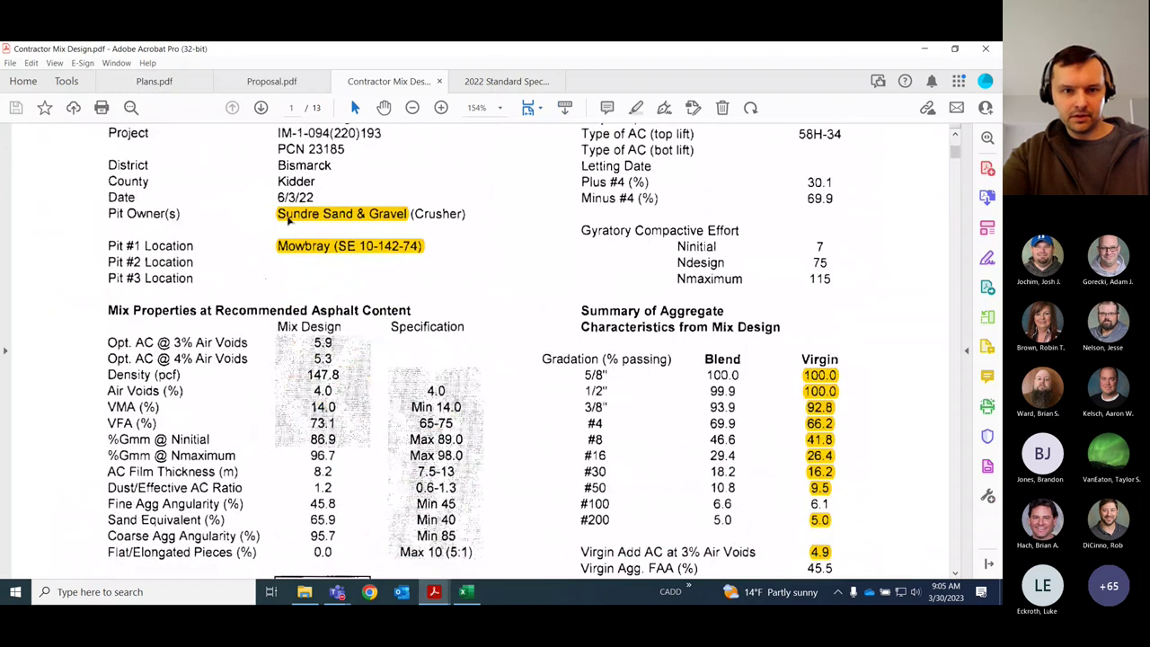
pyautogui.scroll(-2, 260, 234)
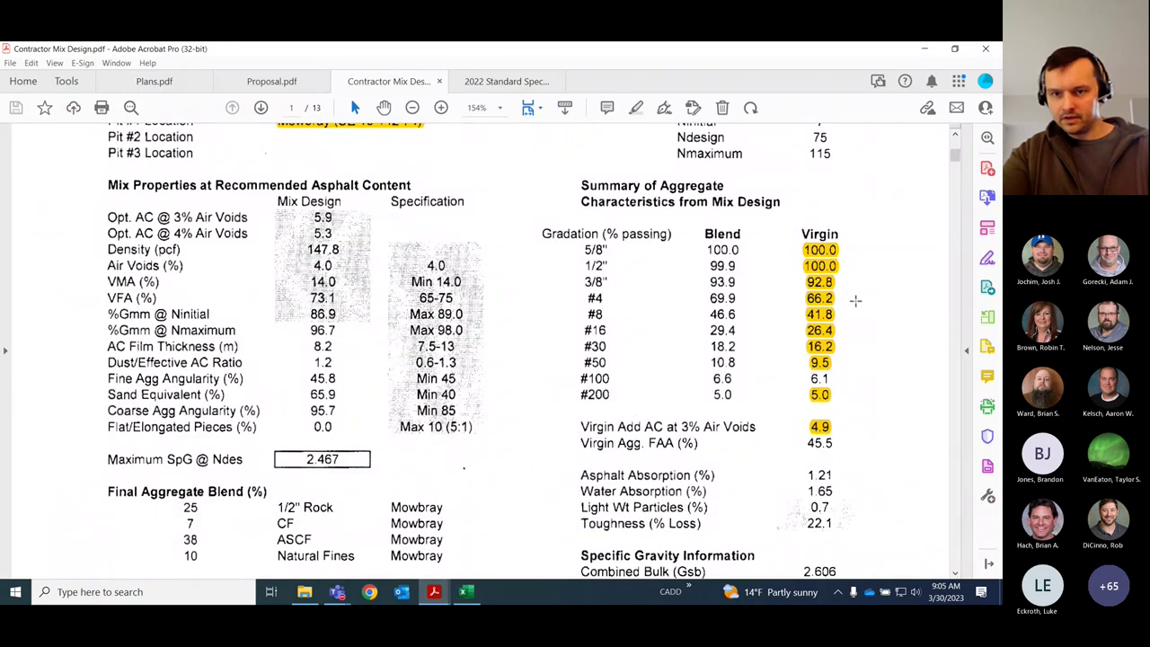
pyautogui.scroll(-1, 851, 287)
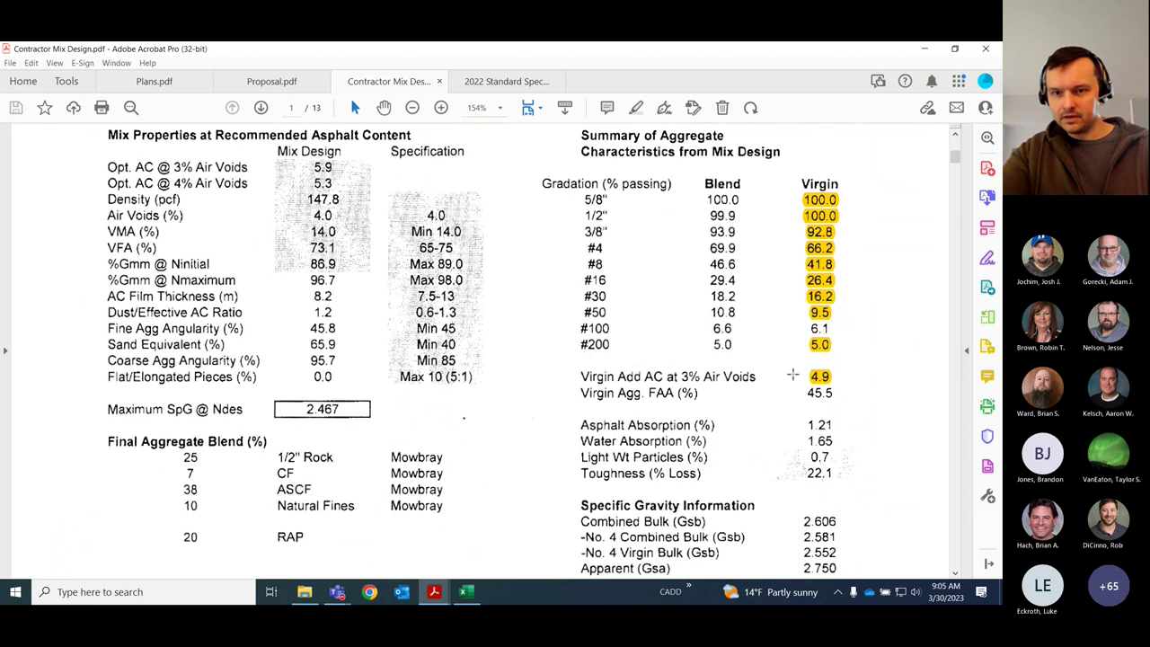
pyautogui.scroll(-15, 614, 382)
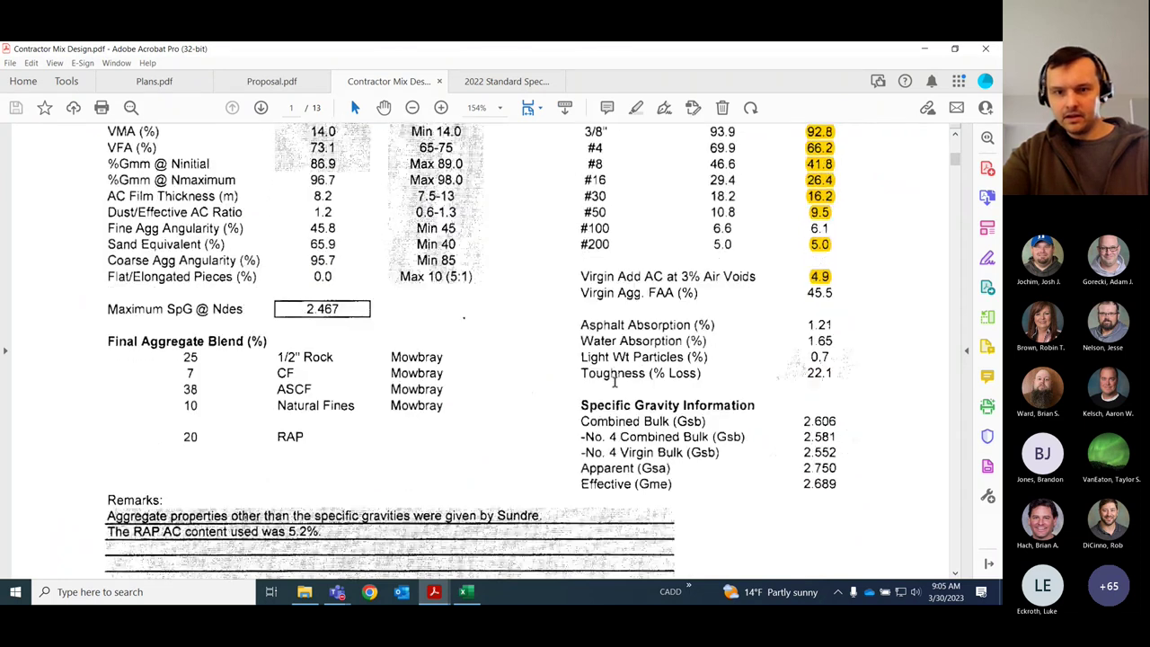
# - Examine the AC specific gravity, asphalt supplier and individual aggregate gradations on the mix design's second page
pyautogui.scroll(-4, 614, 382)
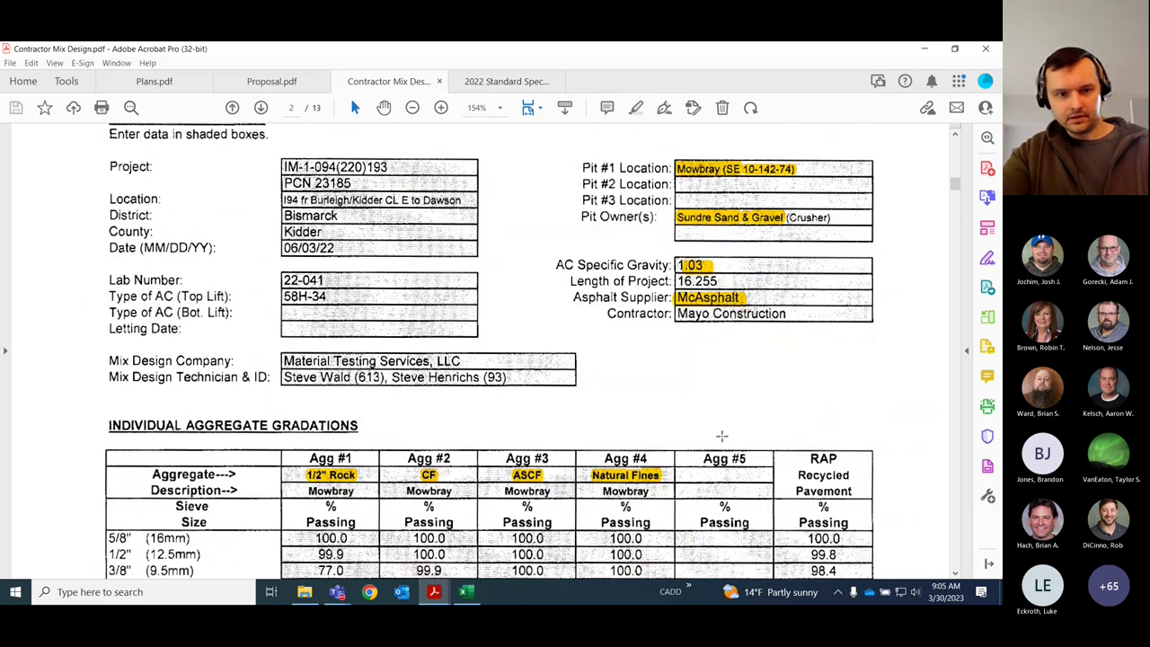
pyautogui.scroll(-1, 717, 433)
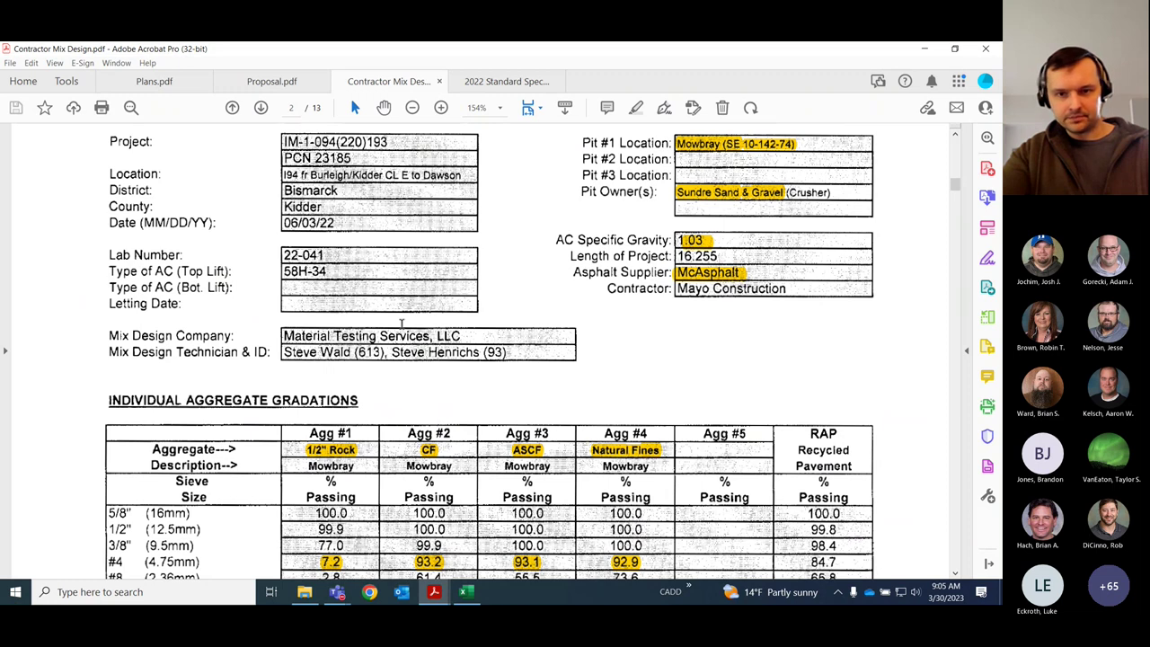
pyautogui.scroll(-4, 401, 324)
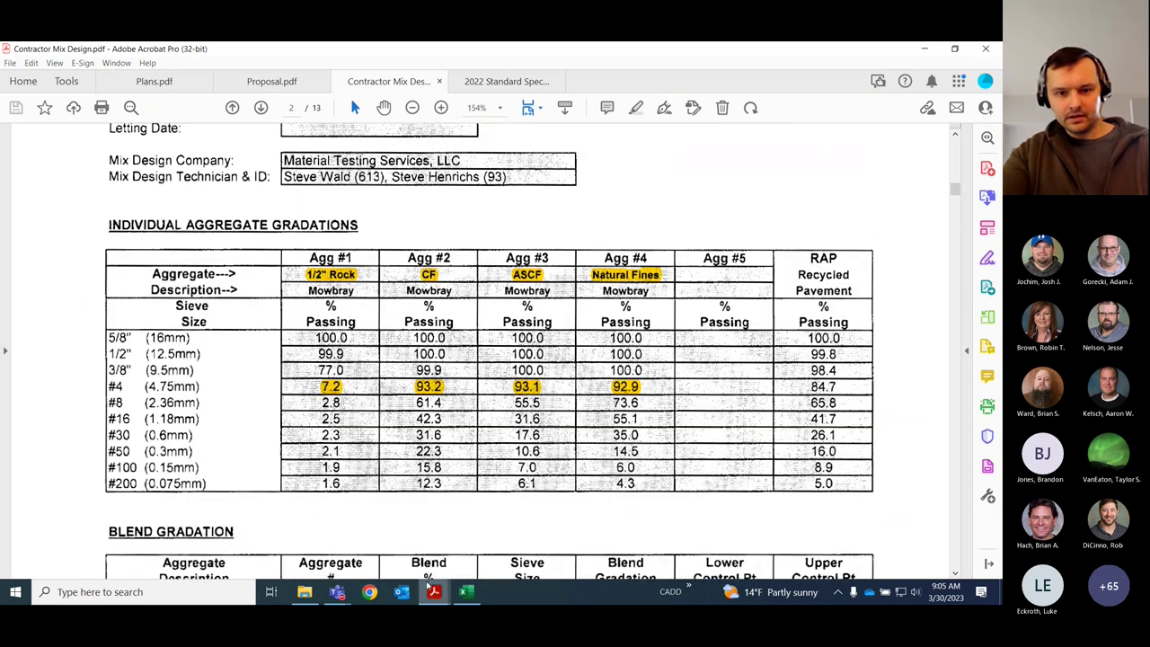
# - Return to the Excel workbook and review the Aggregate Properties table on the Summary sheet, selecting and then deselecting it
pyautogui.click(465, 591)
pyautogui.moveTo(611, 331)
pyautogui.mouseDown()
pyautogui.moveTo(759, 421)
pyautogui.moveTo(759, 434)
pyautogui.mouseUp()
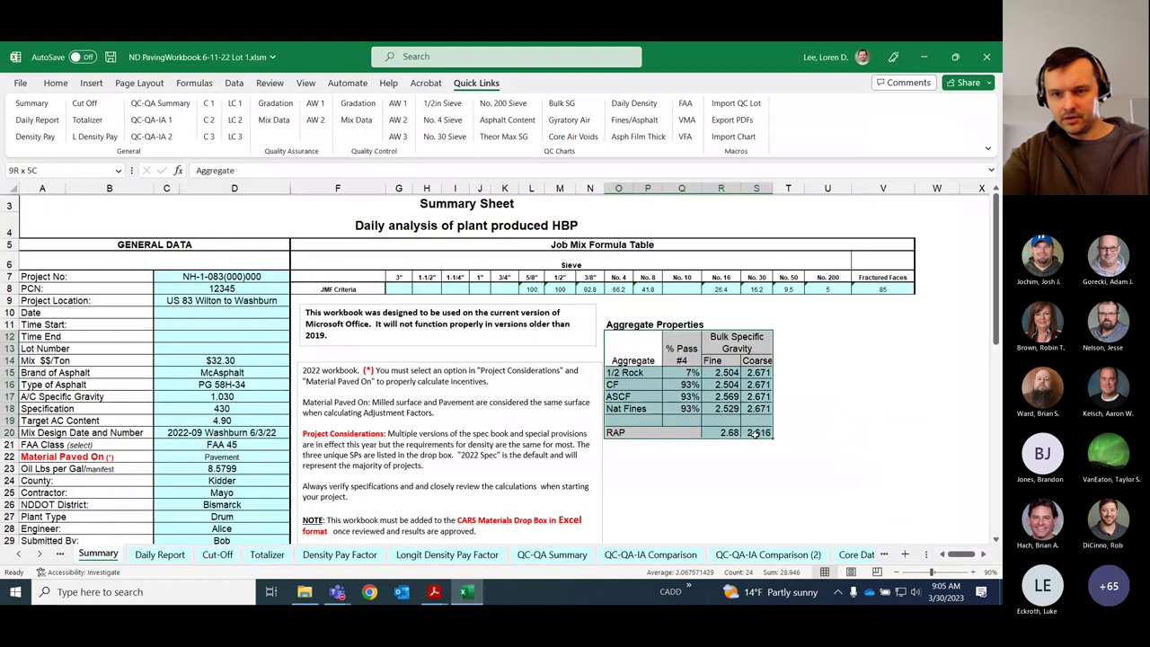
pyautogui.click(745, 495)
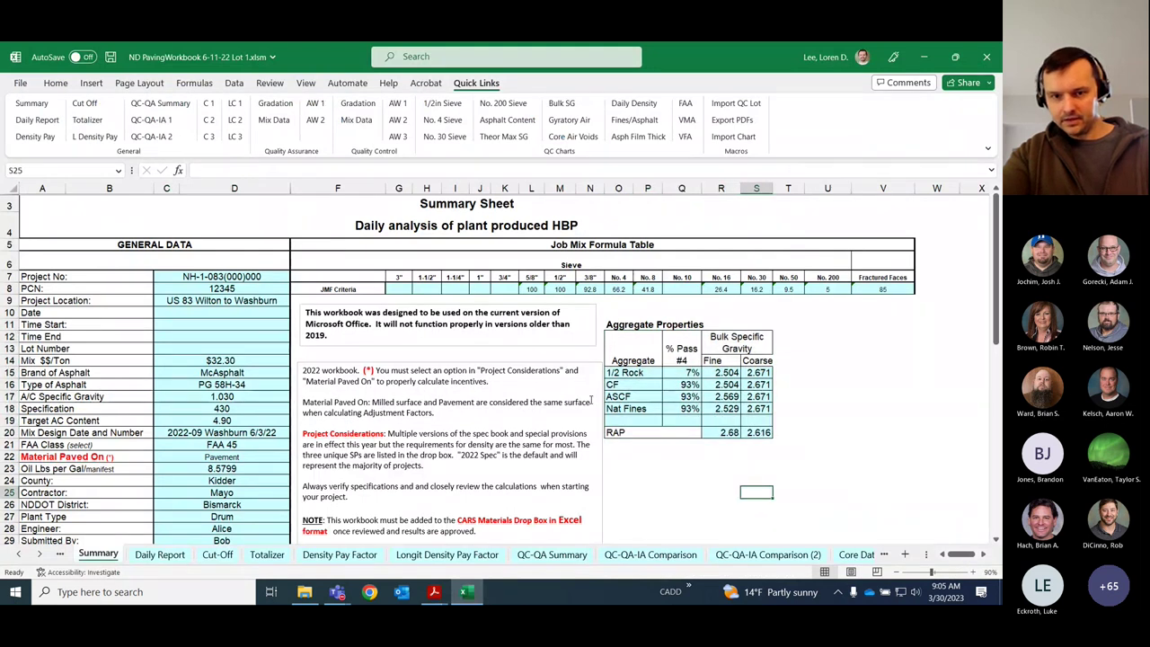
# - Check the No. 4 passing percentages and bulk specific gravities in Contractor Mix Design.pdf, then return to the Excel workbook
pyautogui.moveTo(434, 591)
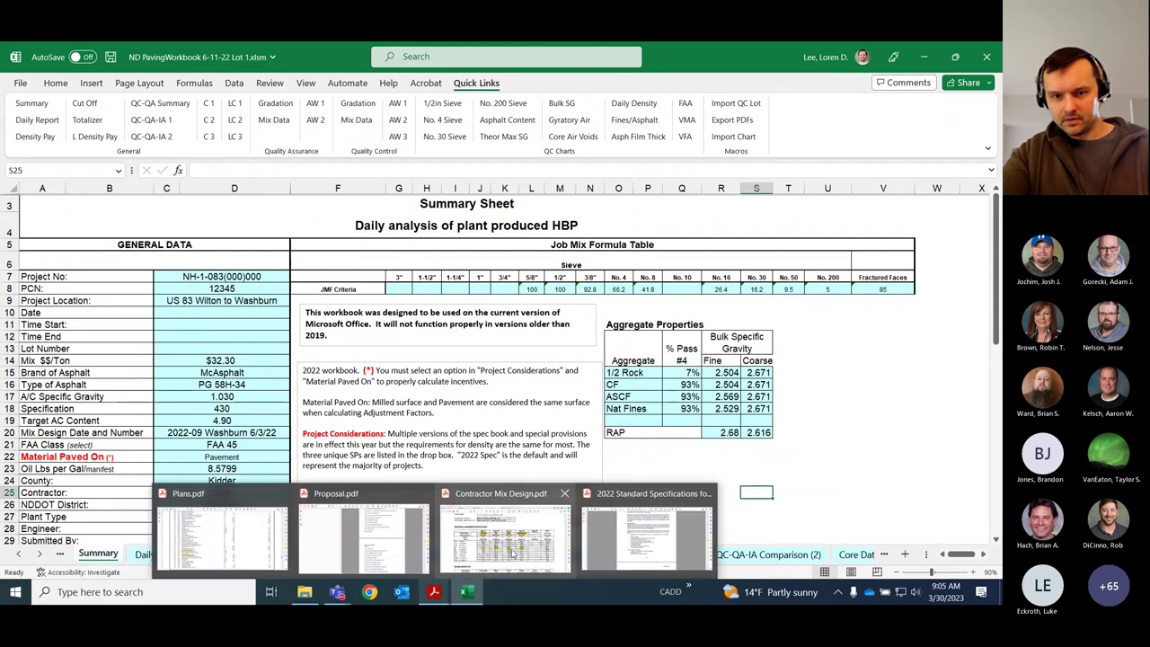
pyautogui.click(514, 554)
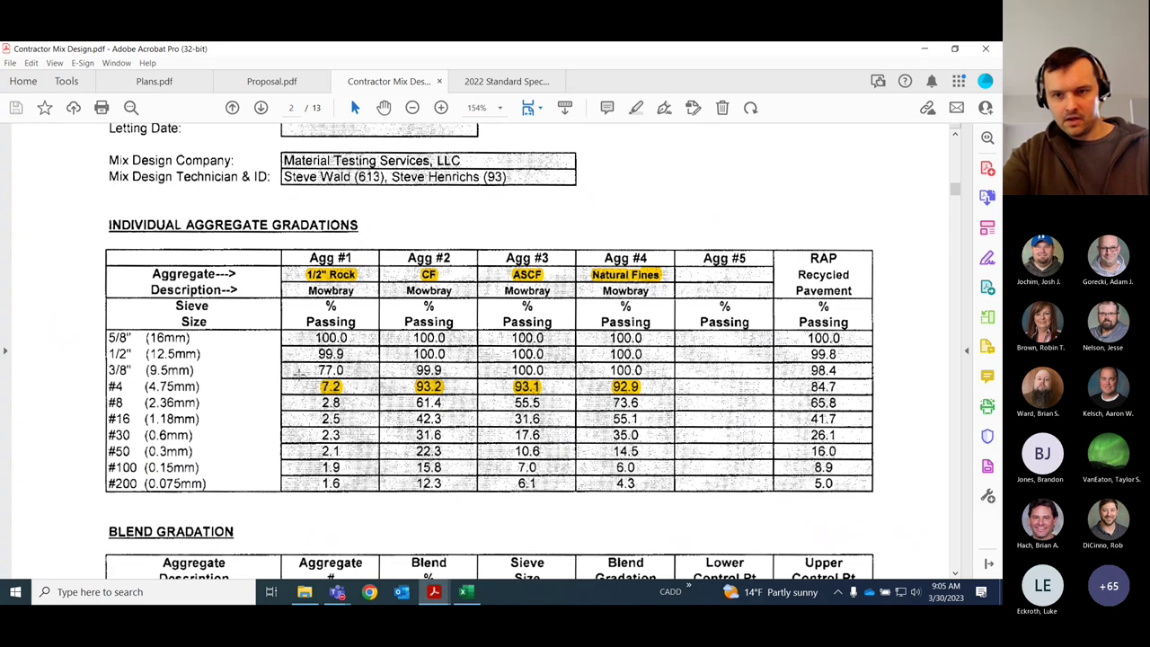
pyautogui.scroll(-10, 298, 373)
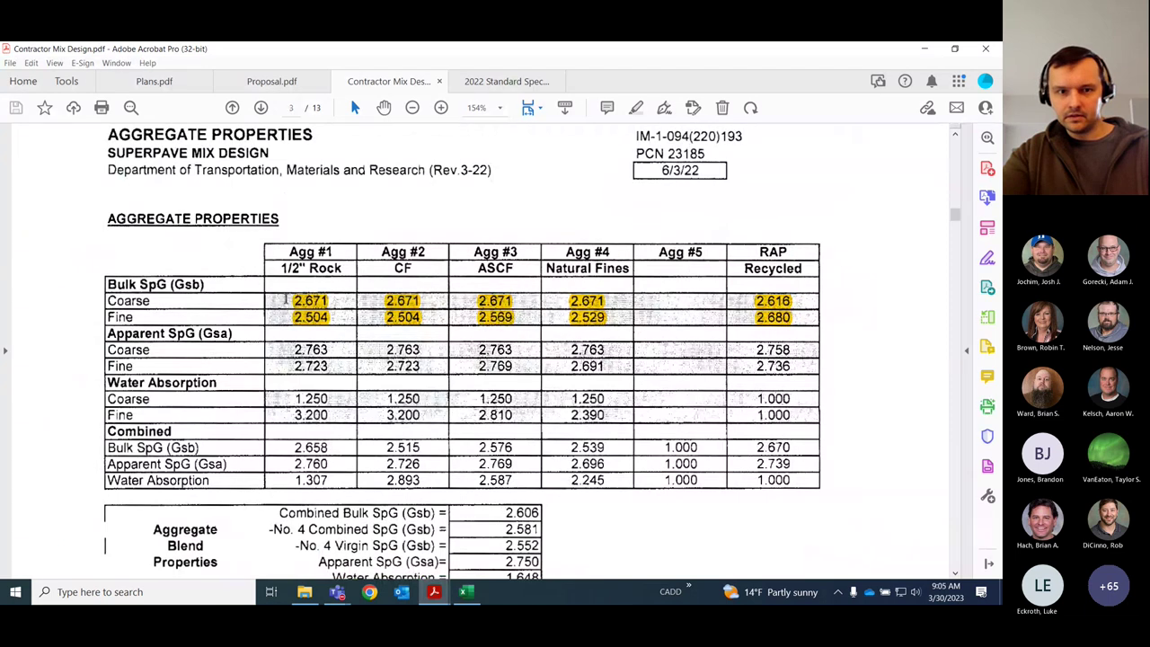
pyautogui.scroll(1, 714, 321)
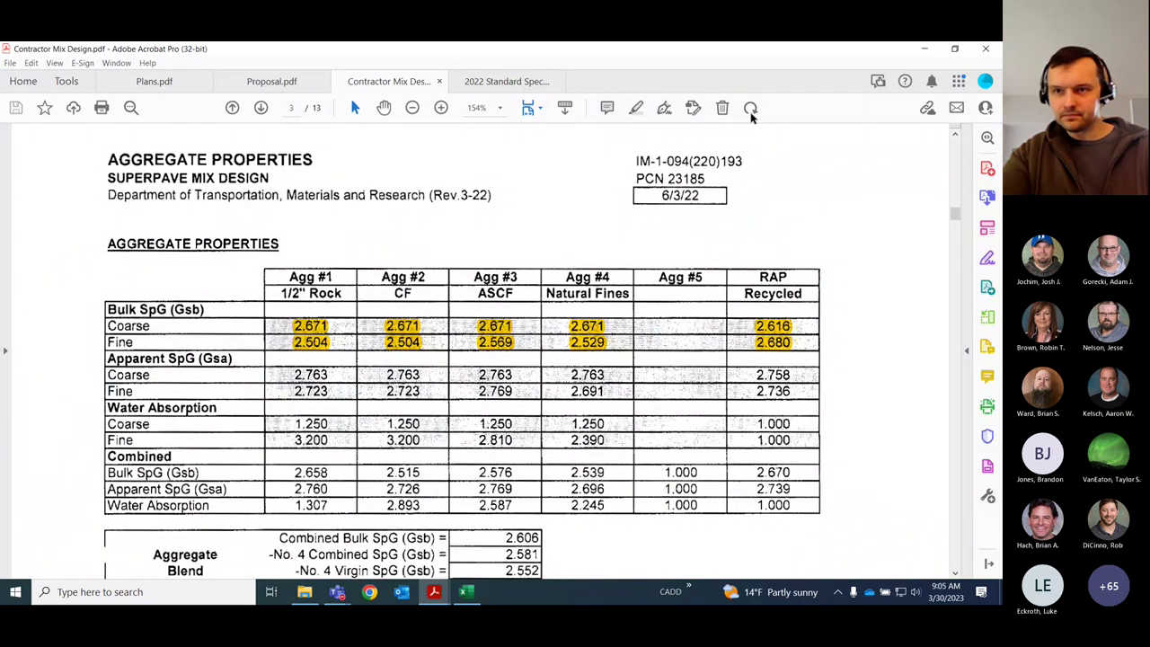
pyautogui.click(929, 48)
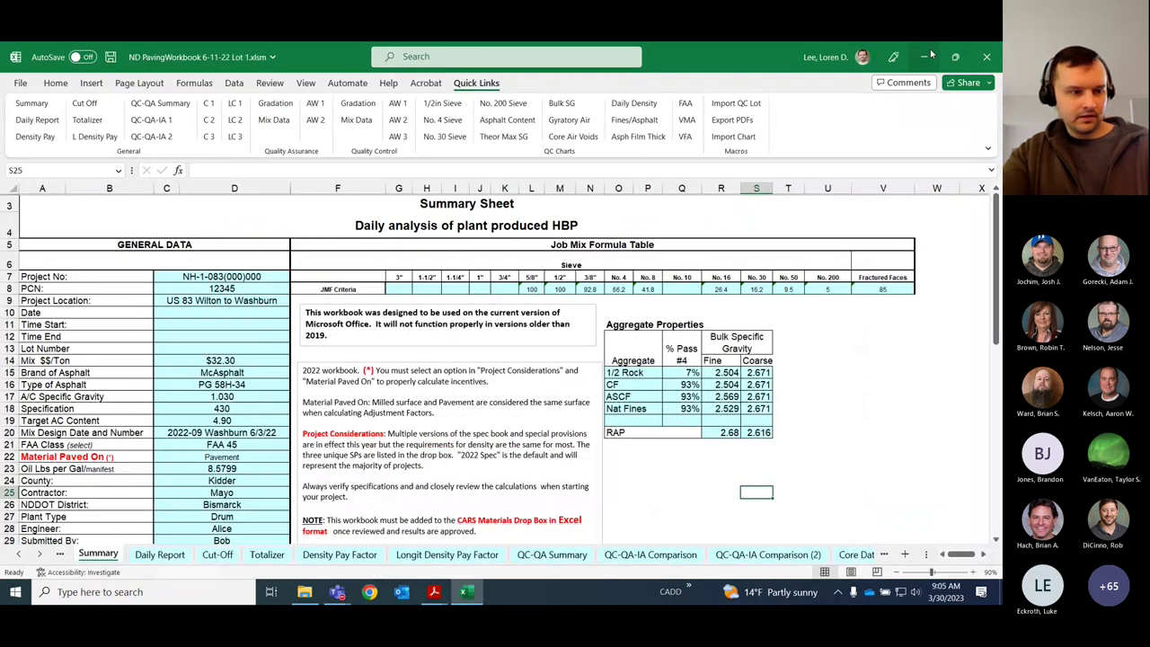
# - Review the Oil Lbs per Gal entry and the project details below it on the Summary sheet
pyautogui.scroll(-3, 460, 281)
pyautogui.scroll(-2, 461, 281)
pyautogui.scroll(1, 193, 321)
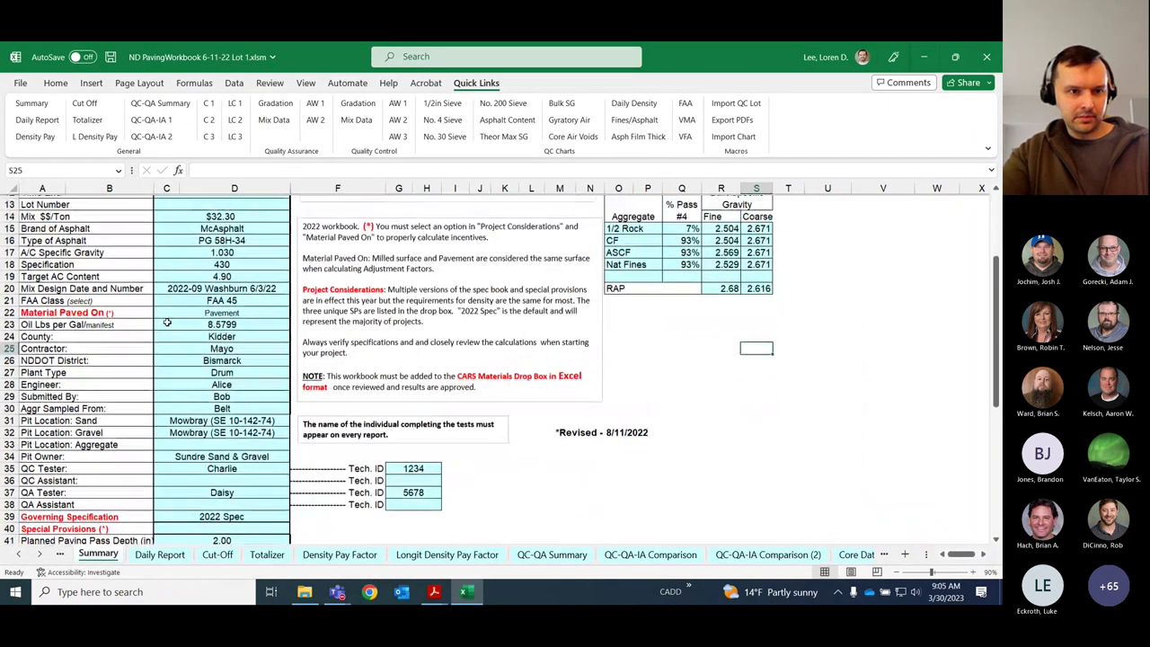
pyautogui.click(193, 321)
pyautogui.click(167, 322)
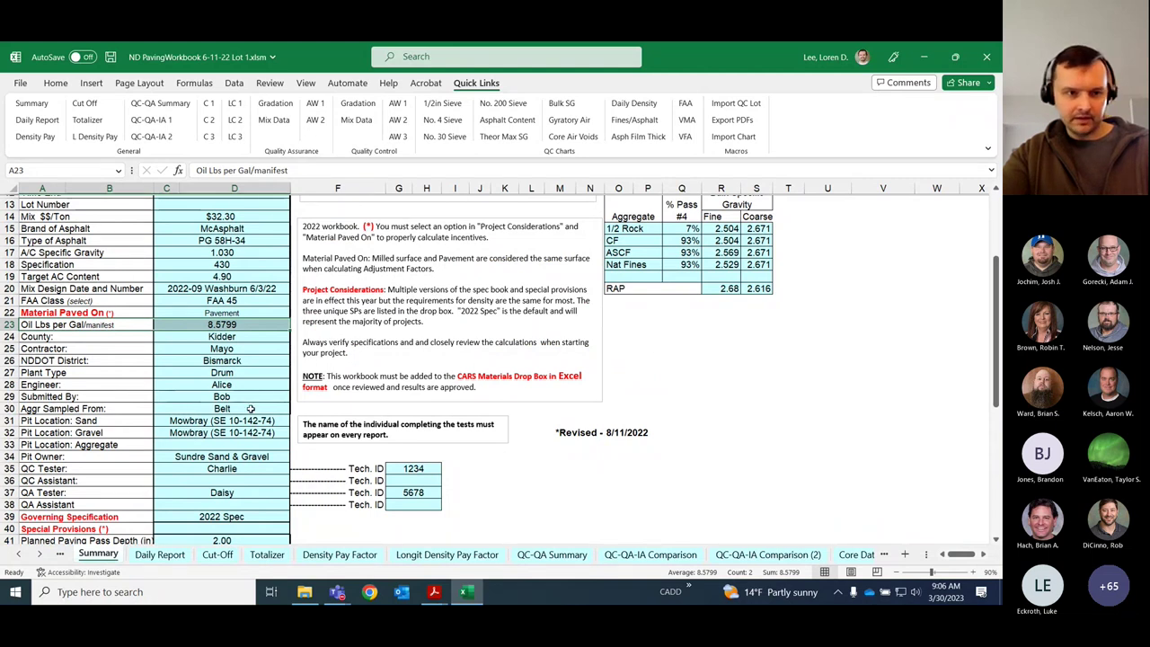
pyautogui.scroll(-1, 157, 396)
pyautogui.scroll(1, 157, 396)
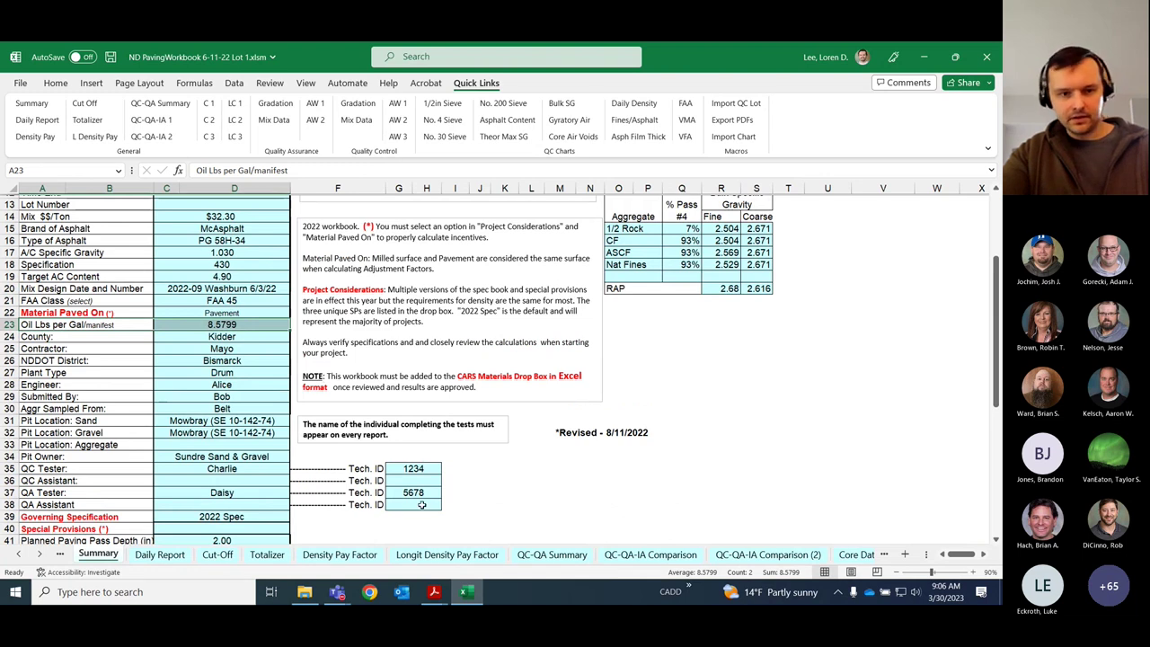
# - Review the QC and QA tester rows with their Tech IDs, and the Planned Paving Pass Depth entry
pyautogui.moveTo(421, 505); pyautogui.dragTo(235, 467)
pyautogui.scroll(-1, 172, 368)
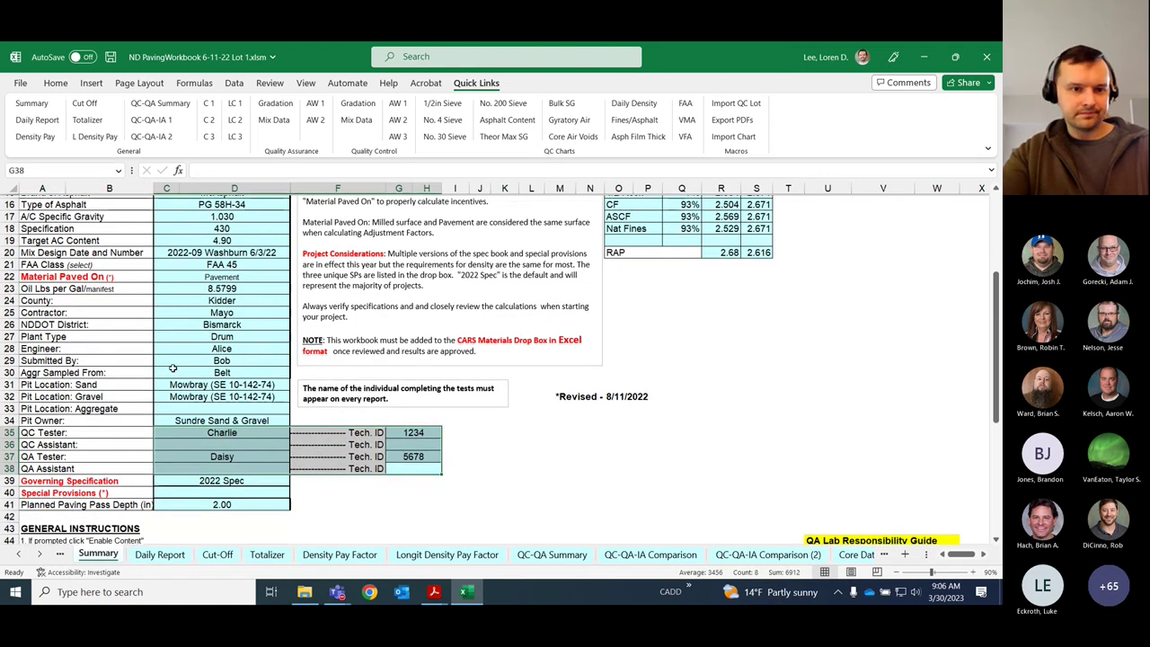
pyautogui.moveTo(194, 433); pyautogui.dragTo(231, 433)
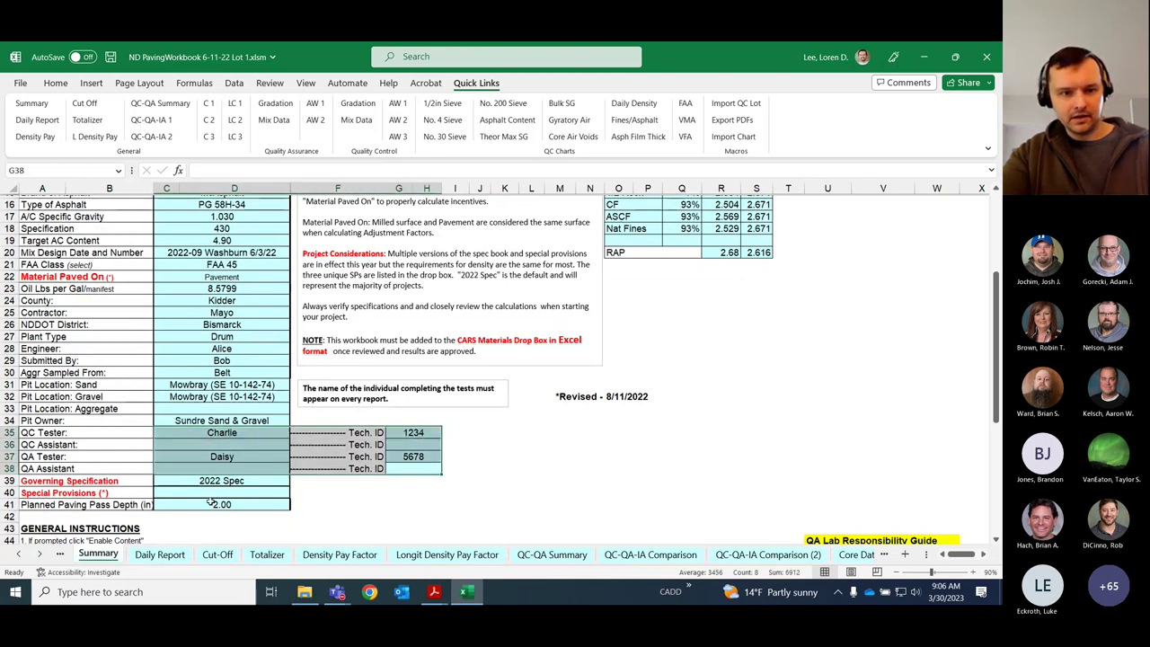
pyautogui.click(179, 508)
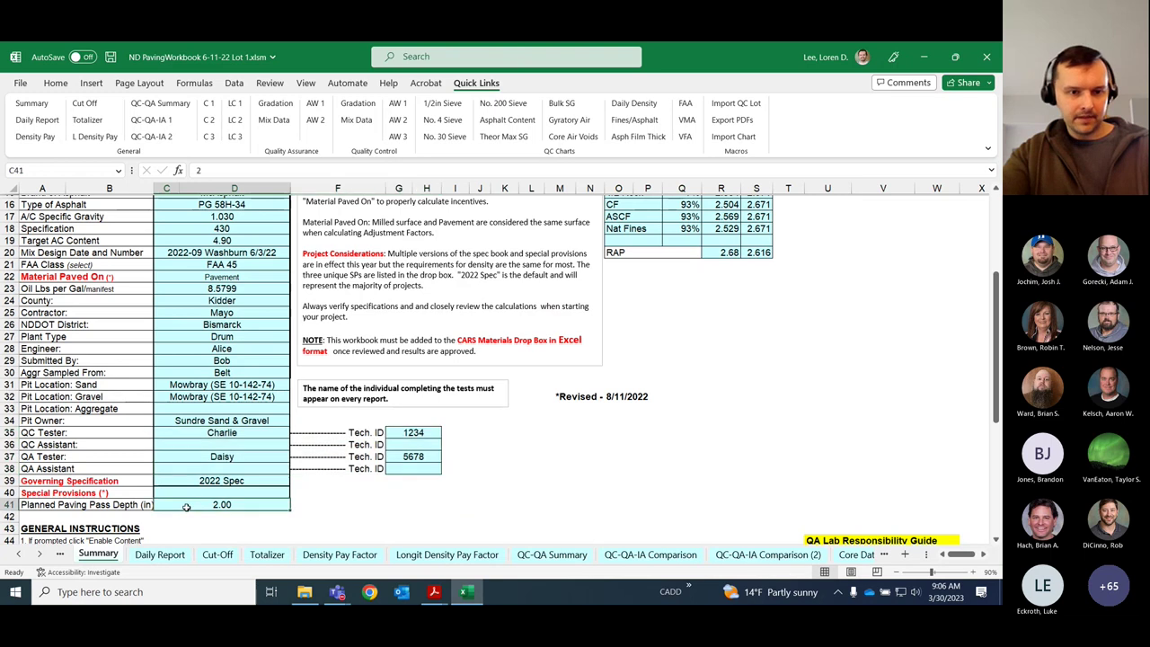
pyautogui.moveTo(81, 508); pyautogui.dragTo(190, 507)
pyautogui.click(200, 506)
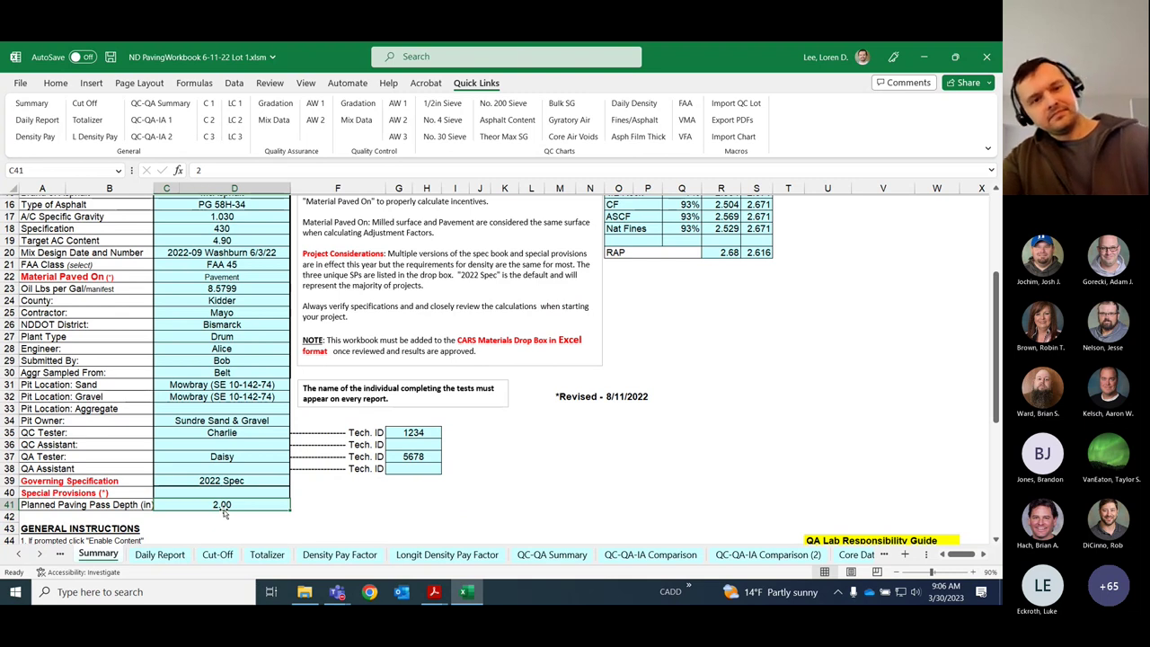
# - Examine the blank Date, Time Start, Time End and Lot Number cells in the General Data section
pyautogui.scroll(3, 238, 485)
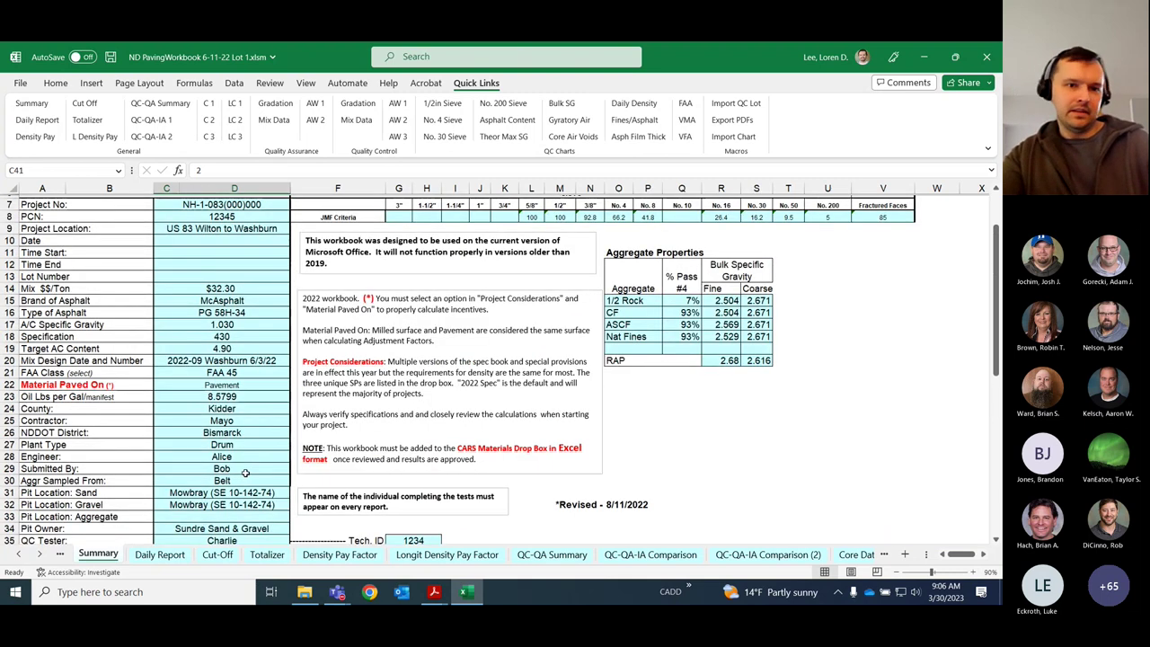
pyautogui.scroll(2, 244, 474)
pyautogui.moveTo(184, 311); pyautogui.dragTo(181, 352)
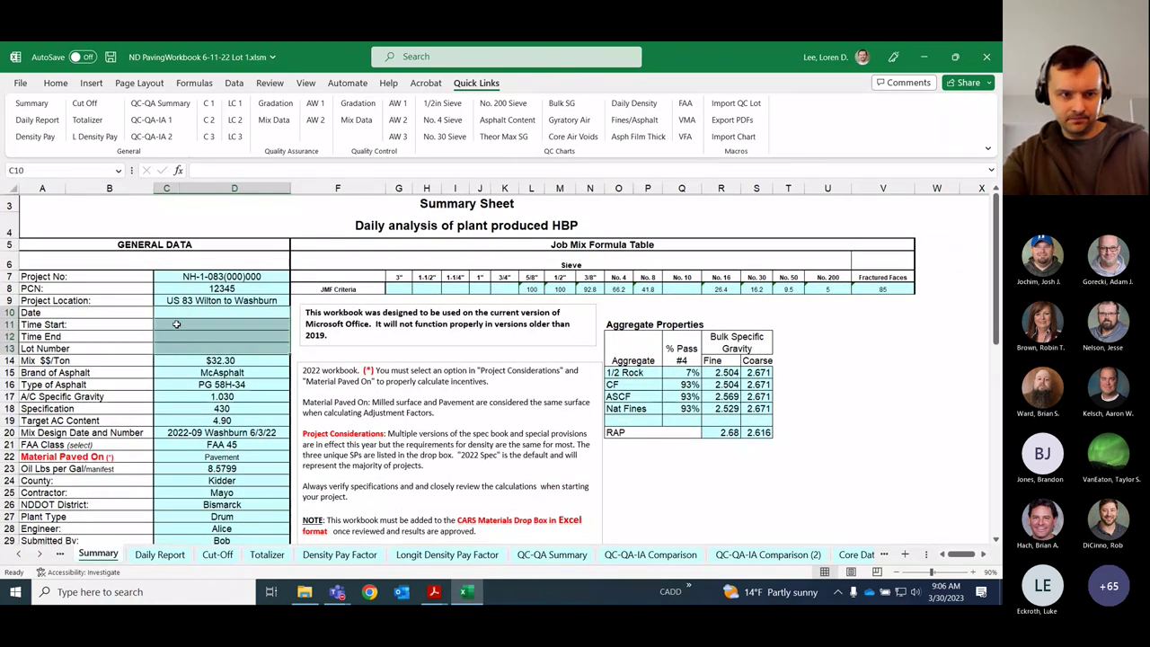
pyautogui.moveTo(205, 345); pyautogui.dragTo(245, 345)
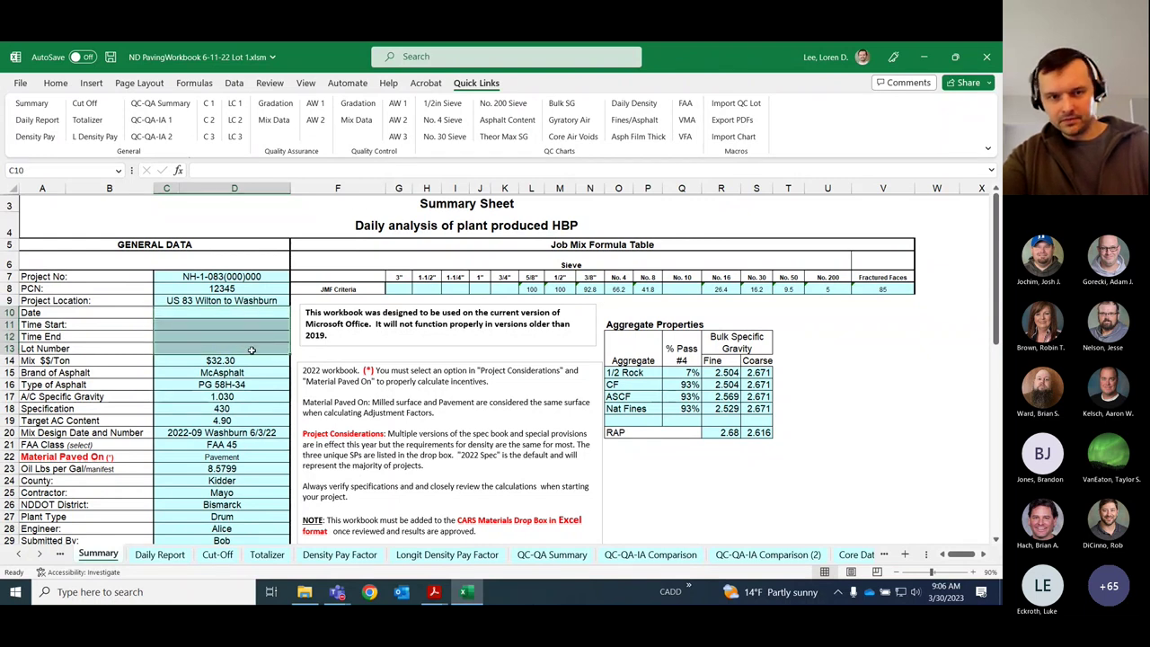
pyautogui.moveTo(213, 327); pyautogui.dragTo(212, 339)
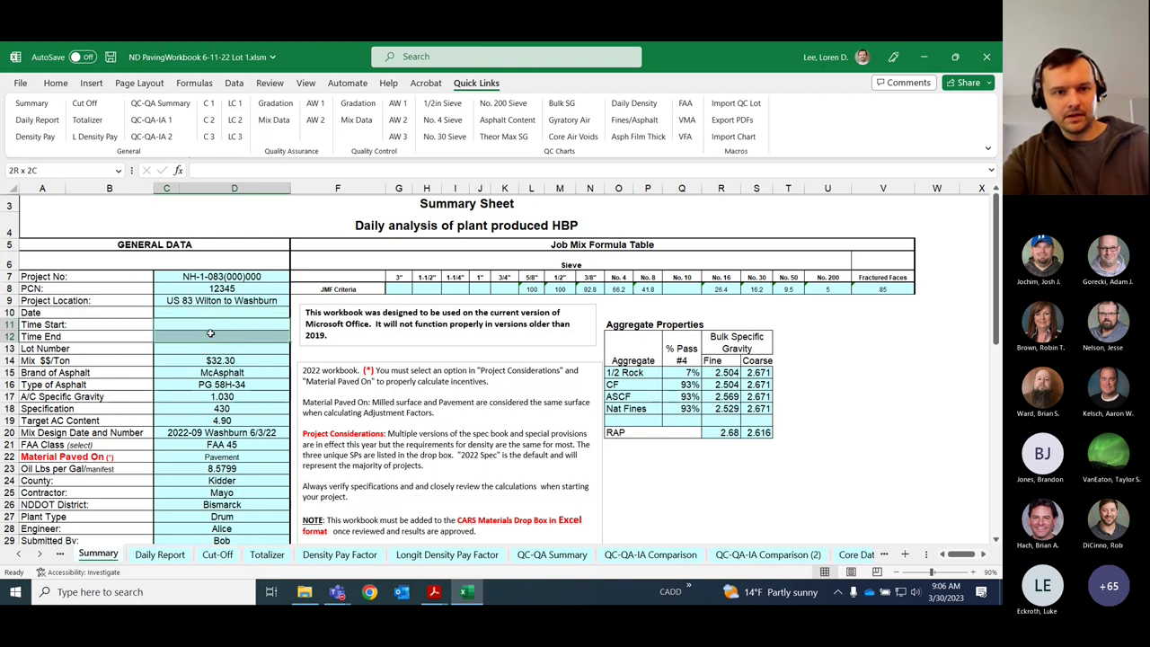
pyautogui.click(182, 323)
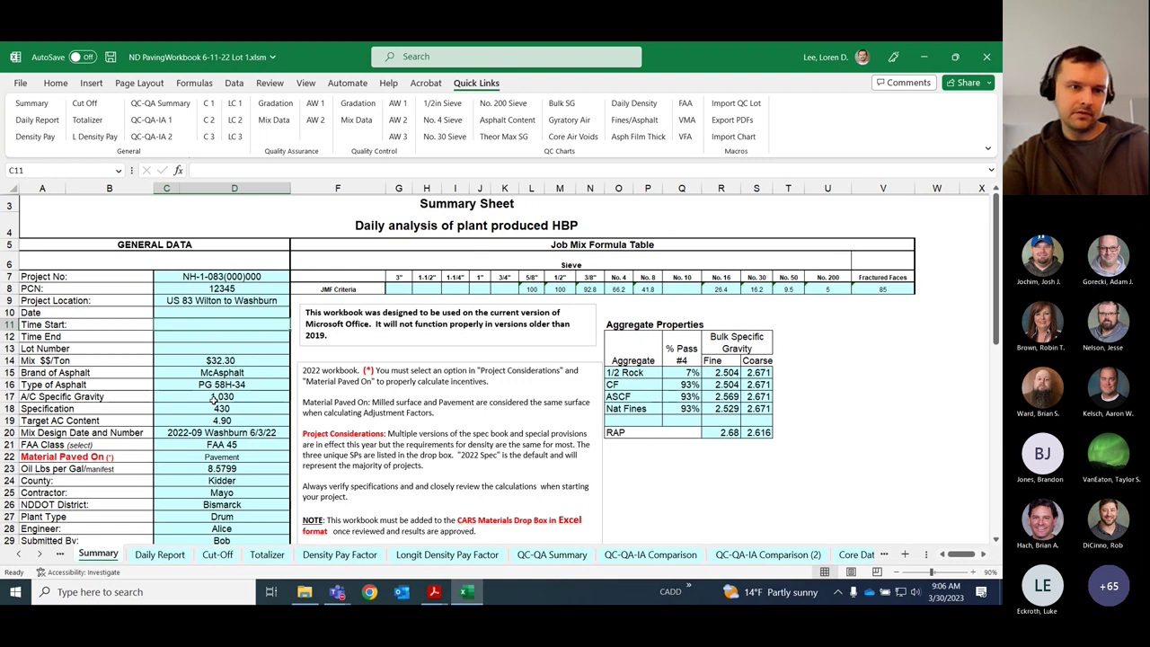
pyautogui.click(199, 337)
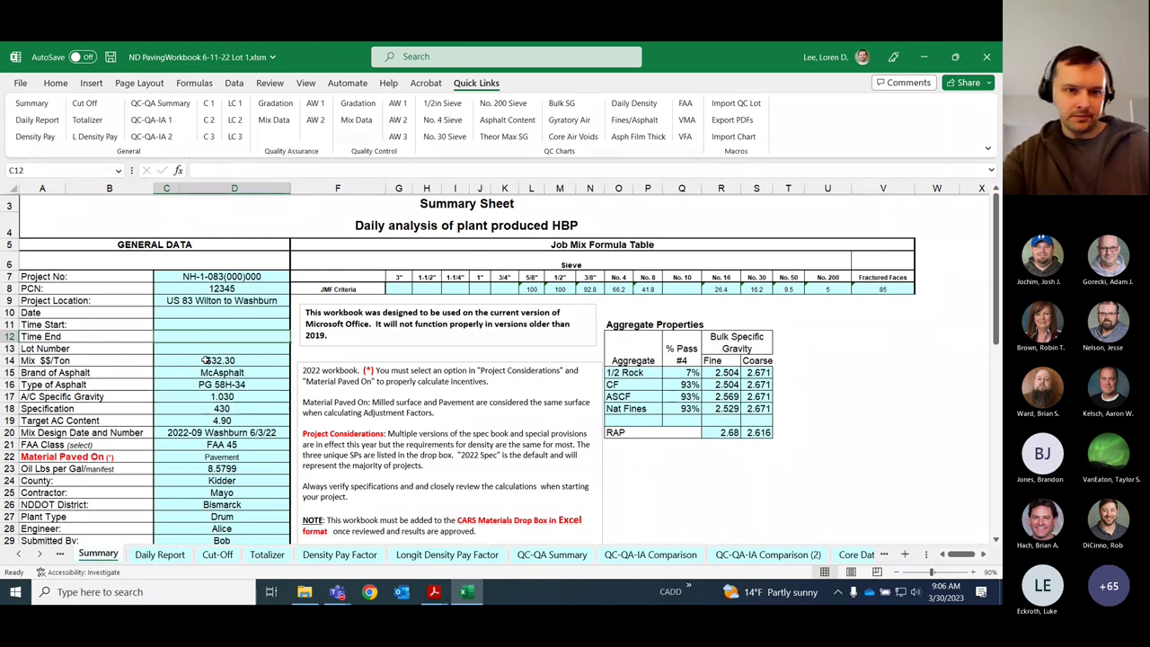
# - Review the whole General Data column from Project No. to Planned Paving Pass Depth, selecting its entries in blocks
pyautogui.scroll(-5, 207, 330)
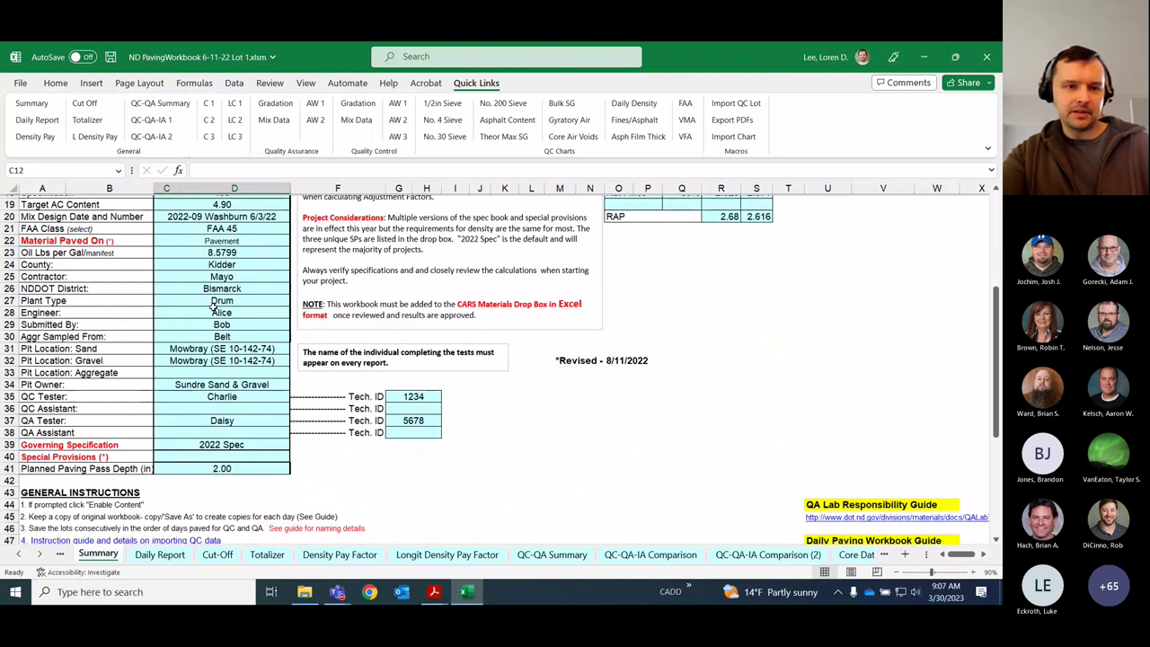
pyautogui.scroll(5, 225, 336)
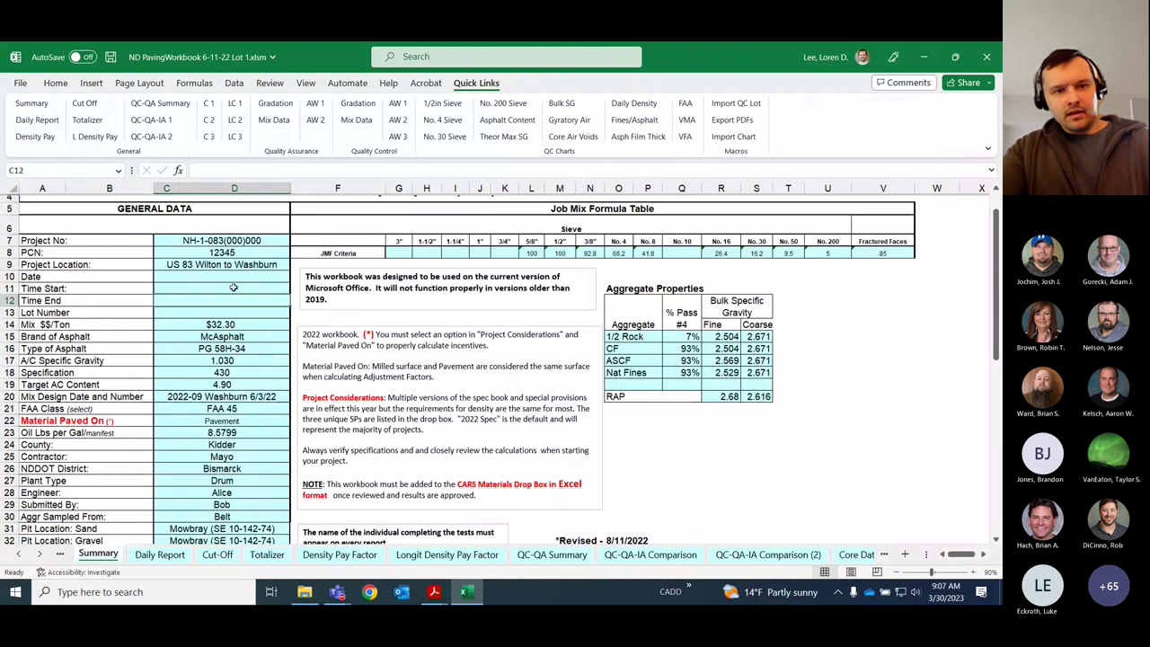
pyautogui.scroll(-1, 246, 274)
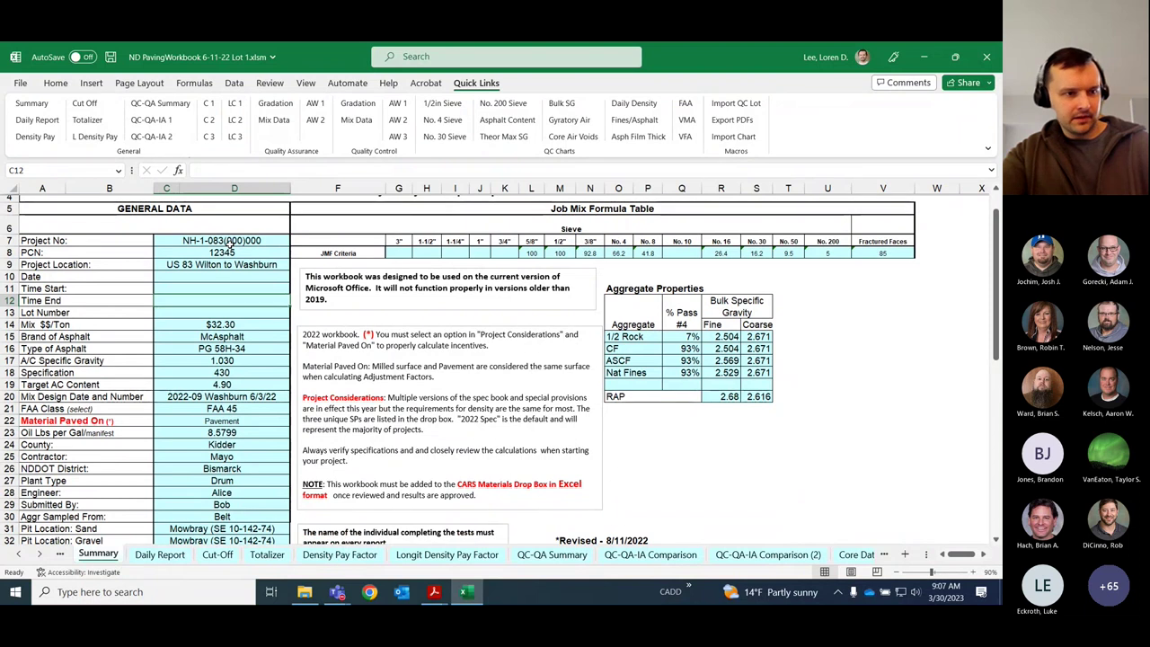
pyautogui.moveTo(229, 242); pyautogui.dragTo(228, 349)
pyautogui.scroll(-5, 227, 349)
pyautogui.moveTo(225, 468); pyautogui.dragTo(247, 322)
pyautogui.scroll(5, 216, 277)
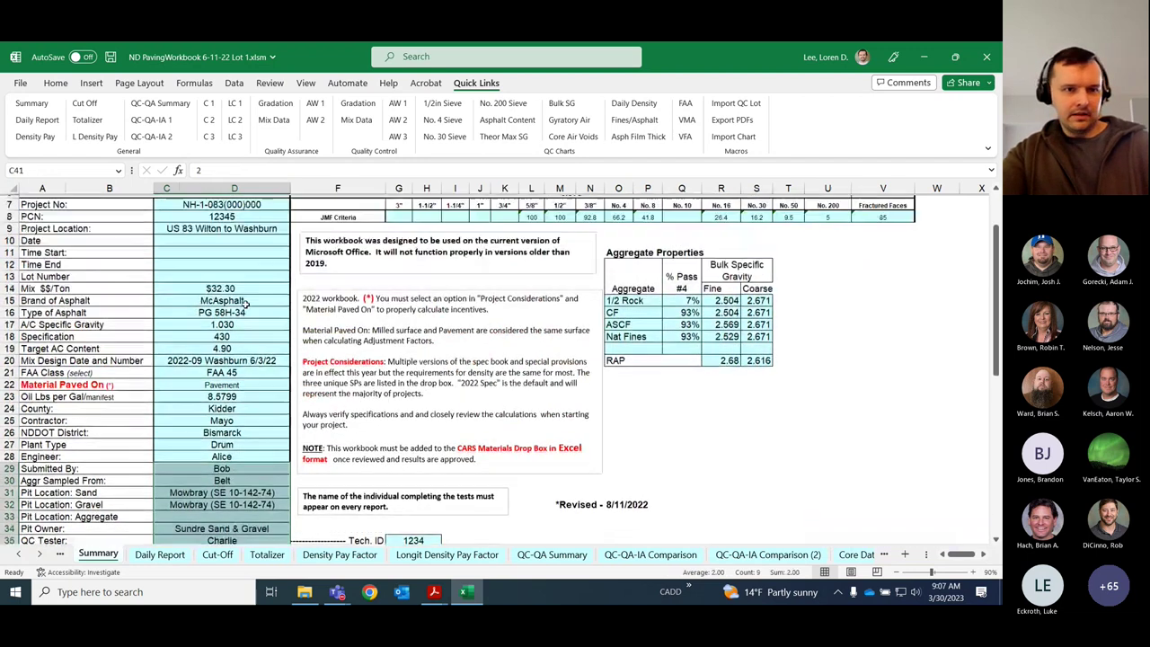
pyautogui.moveTo(218, 239); pyautogui.dragTo(220, 385)
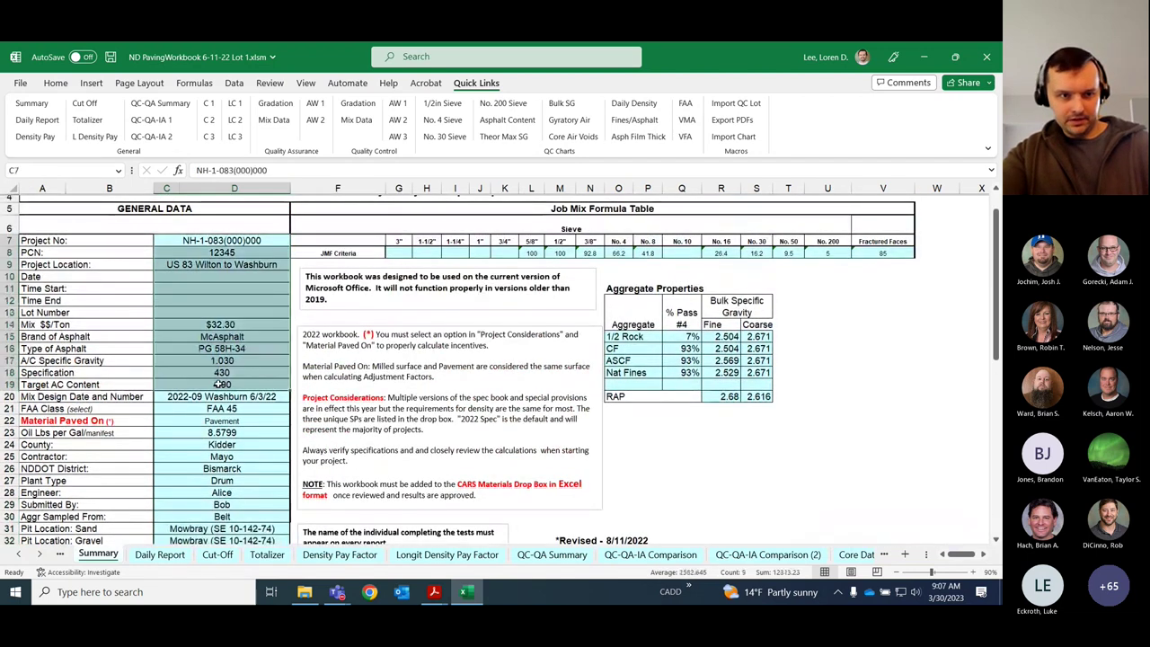
pyautogui.scroll(-2, 220, 385)
pyautogui.scroll(-2, 220, 381)
pyautogui.moveTo(222, 503); pyautogui.dragTo(231, 297)
pyautogui.scroll(4, 232, 336)
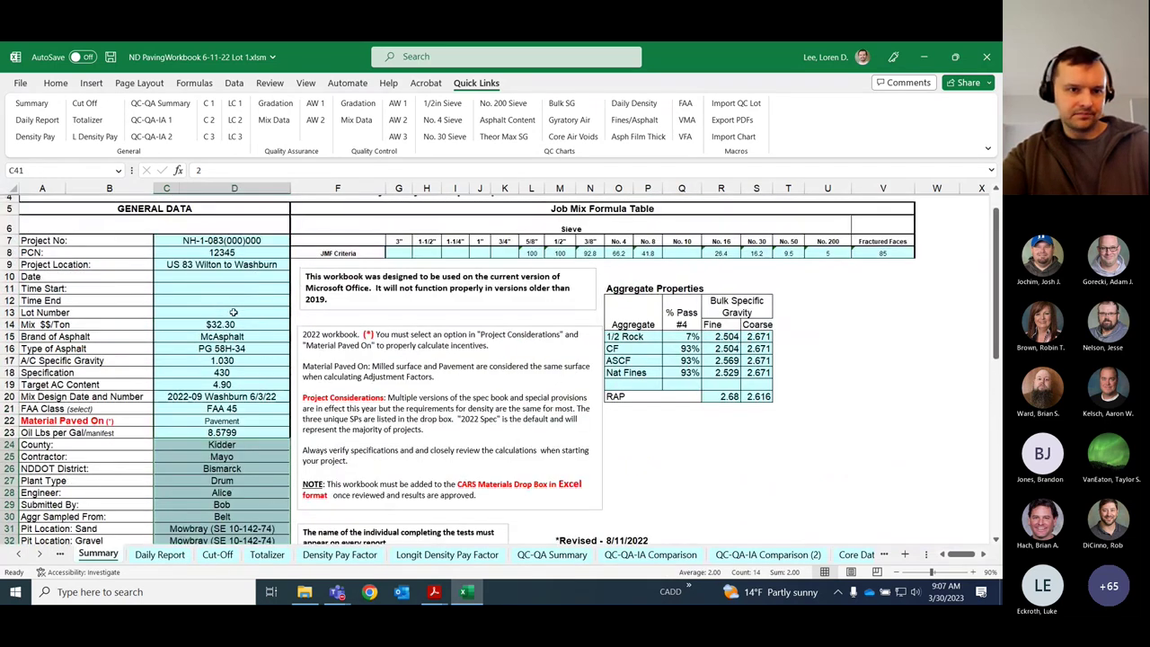
pyautogui.moveTo(222, 240); pyautogui.dragTo(225, 458)
pyautogui.click(228, 482)
# - Set Material Paved On to Milled Surface in the General Data section
pyautogui.click(225, 420)
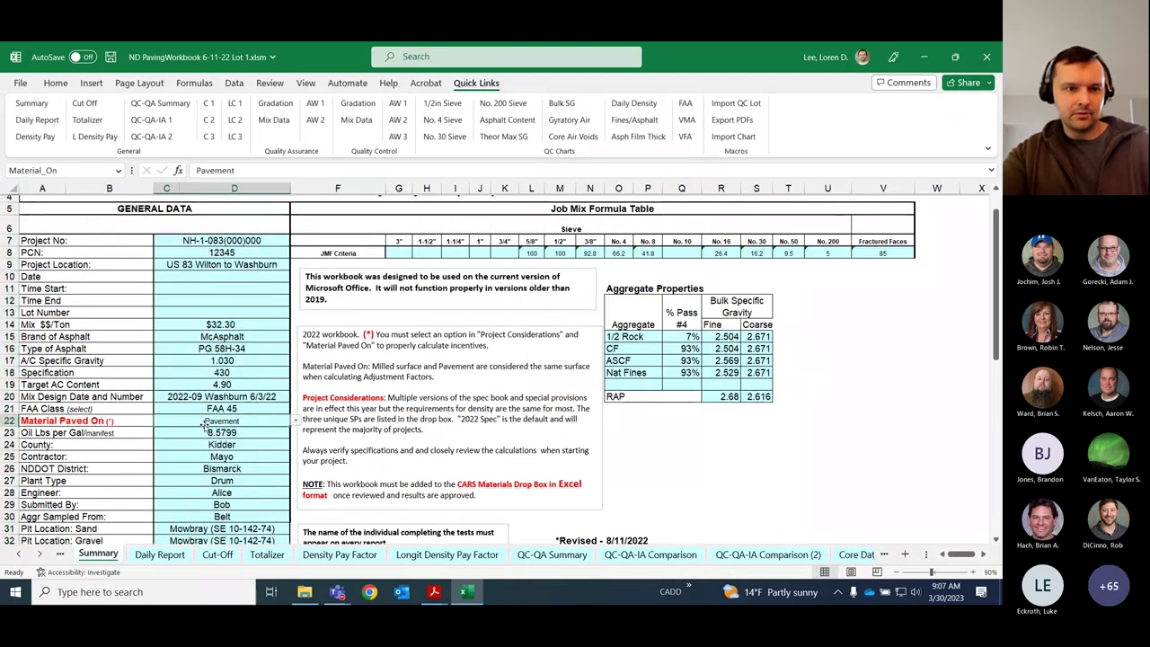
pyautogui.click(296, 420)
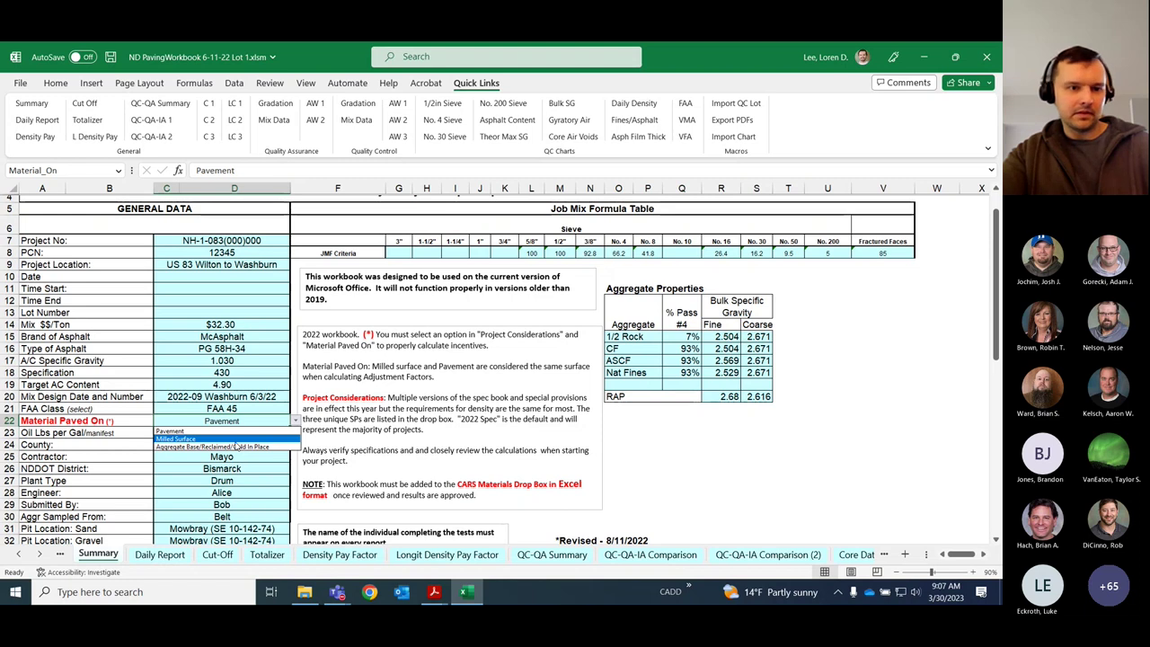
pyautogui.click(234, 440)
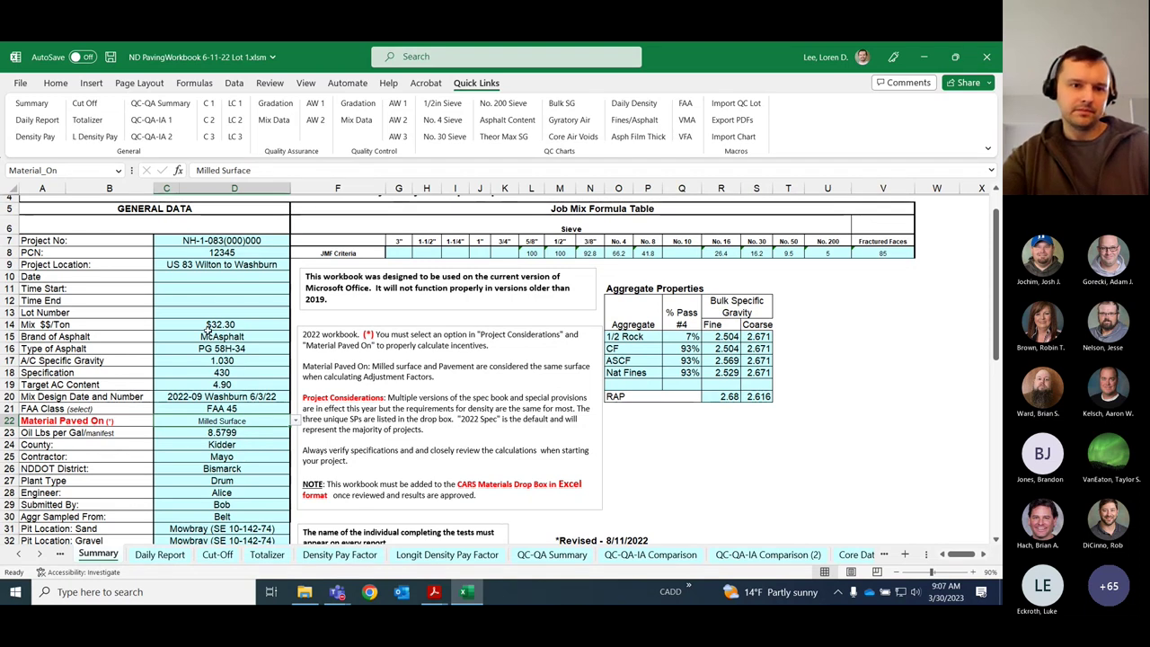
# - Go over the General Data entries again, from Project No. and Date to Target AC Content
pyautogui.moveTo(208, 299); pyautogui.dragTo(216, 348)
pyautogui.click(216, 384)
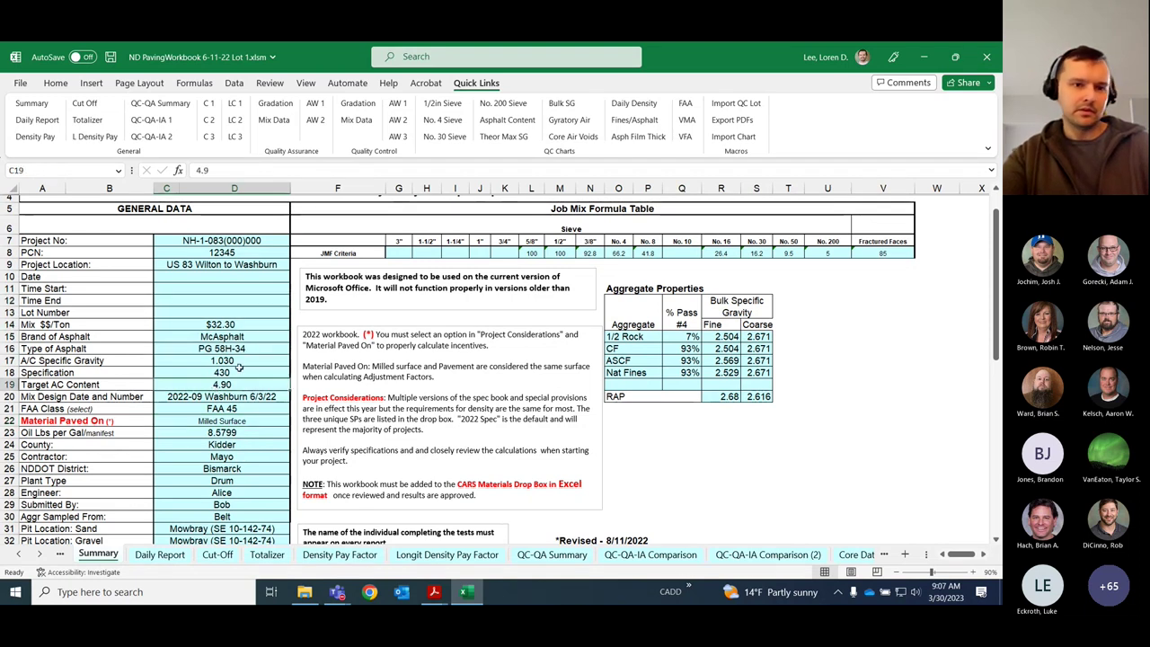
pyautogui.moveTo(233, 241)
pyautogui.mouseDown()
pyautogui.moveTo(212, 492)
pyautogui.moveTo(234, 192)
pyautogui.moveTo(239, 220)
pyautogui.mouseUp()
pyautogui.scroll(-3, 212, 490)
pyautogui.scroll(-1, 212, 489)
pyautogui.click(238, 256)
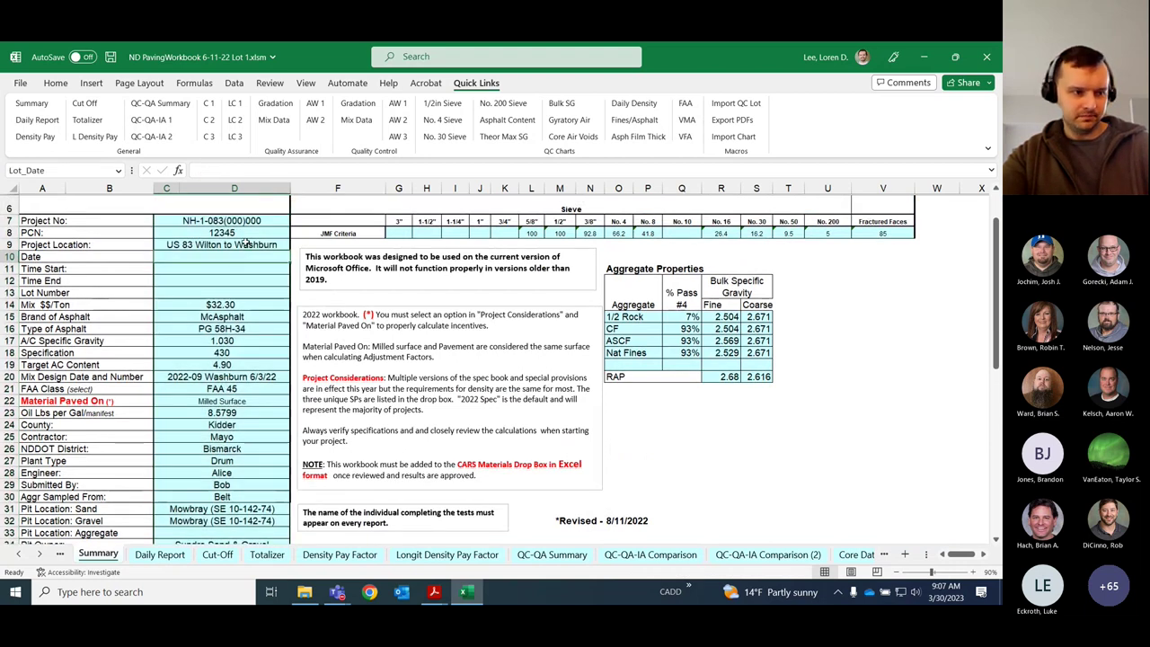
pyautogui.scroll(-1, 245, 243)
pyautogui.scroll(1, 234, 269)
pyautogui.click(229, 364)
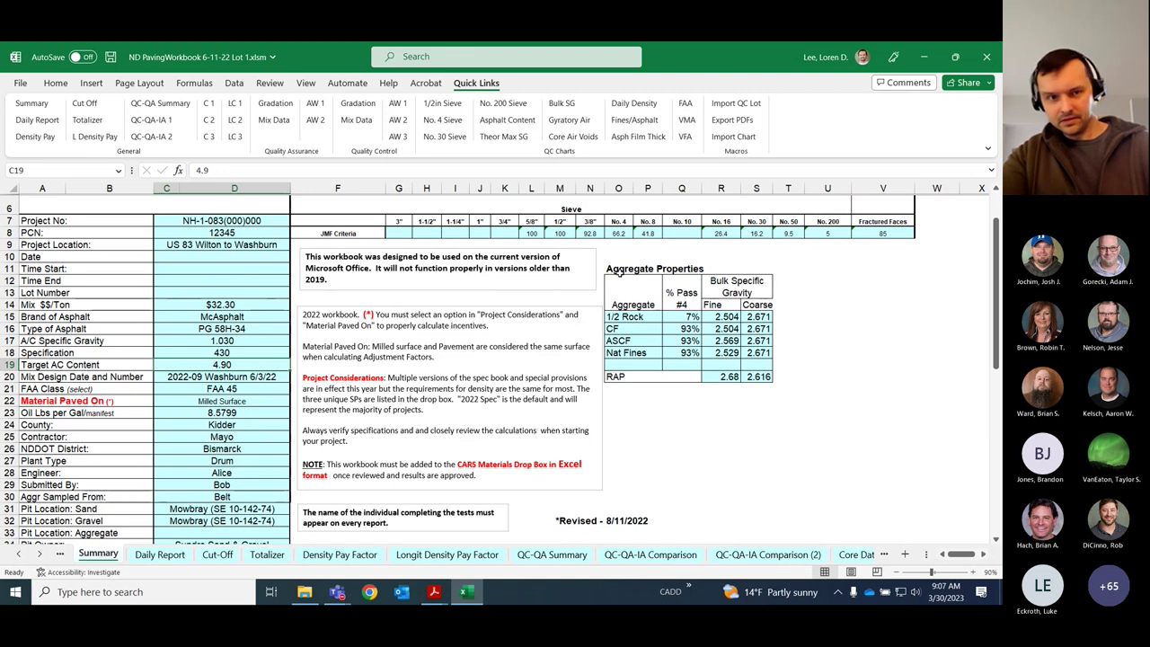
# - Review the General Data entries together with the Job Mix Formula and Aggregate Properties tables, ending on the Project No. cell
pyautogui.moveTo(233, 220); pyautogui.dragTo(863, 498)
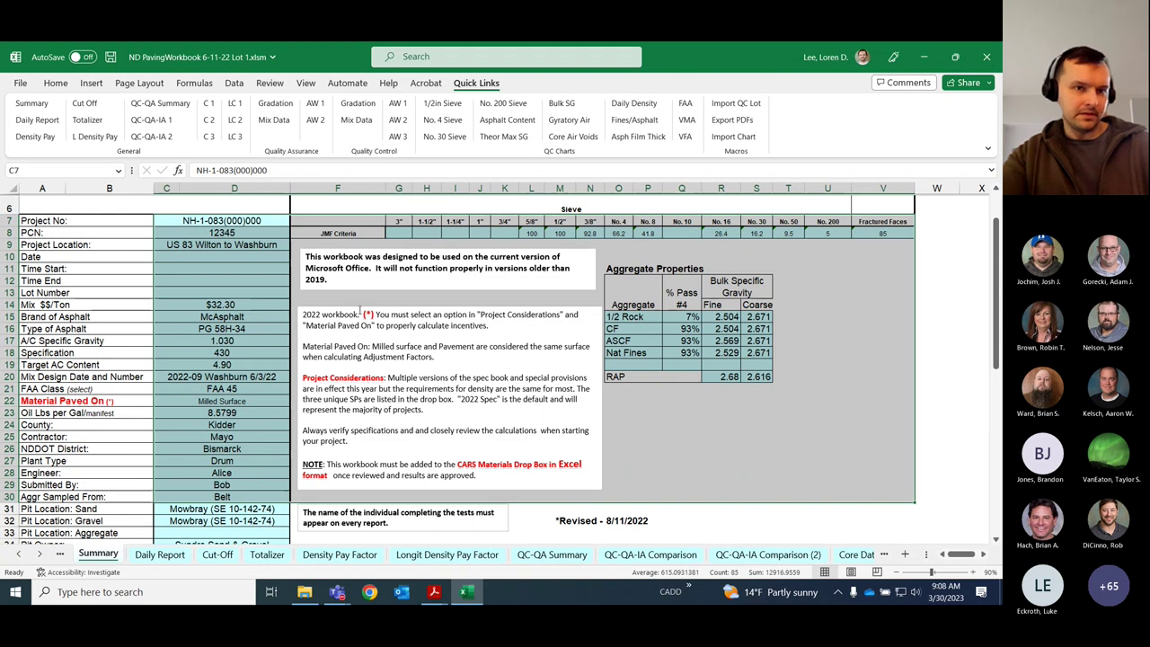
pyautogui.click(195, 222)
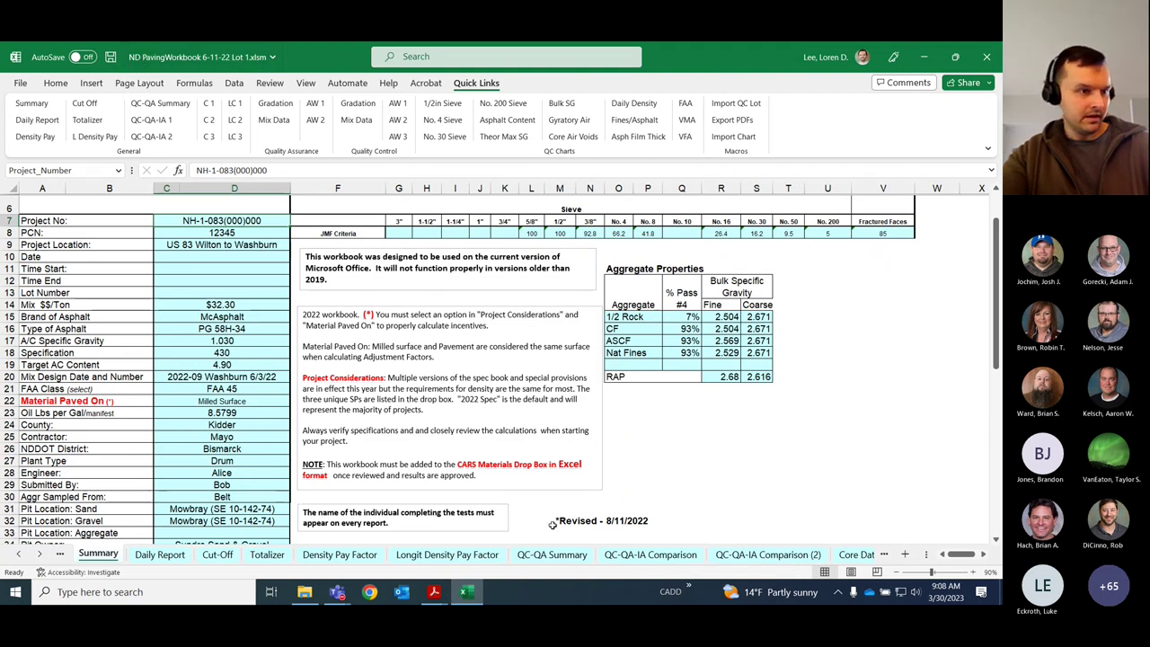
pyautogui.click(757, 318)
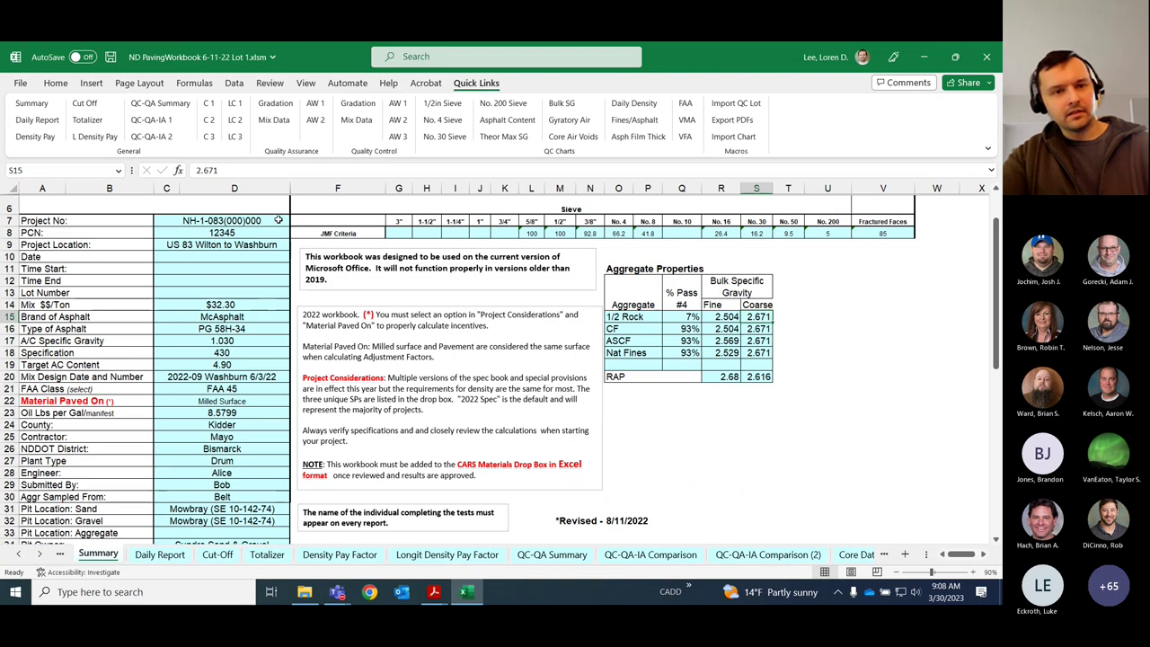
pyautogui.moveTo(278, 220); pyautogui.dragTo(274, 260)
pyautogui.click(270, 326)
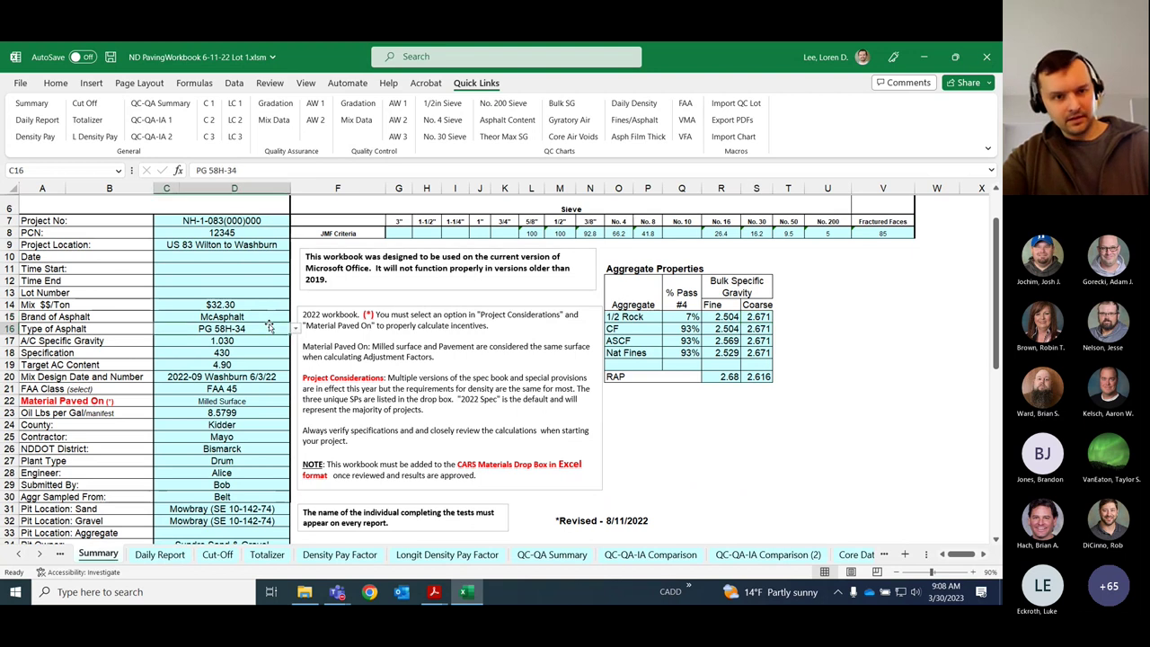
pyautogui.moveTo(267, 219); pyautogui.dragTo(267, 251)
pyautogui.moveTo(259, 401); pyautogui.dragTo(267, 221)
pyautogui.click(268, 220)
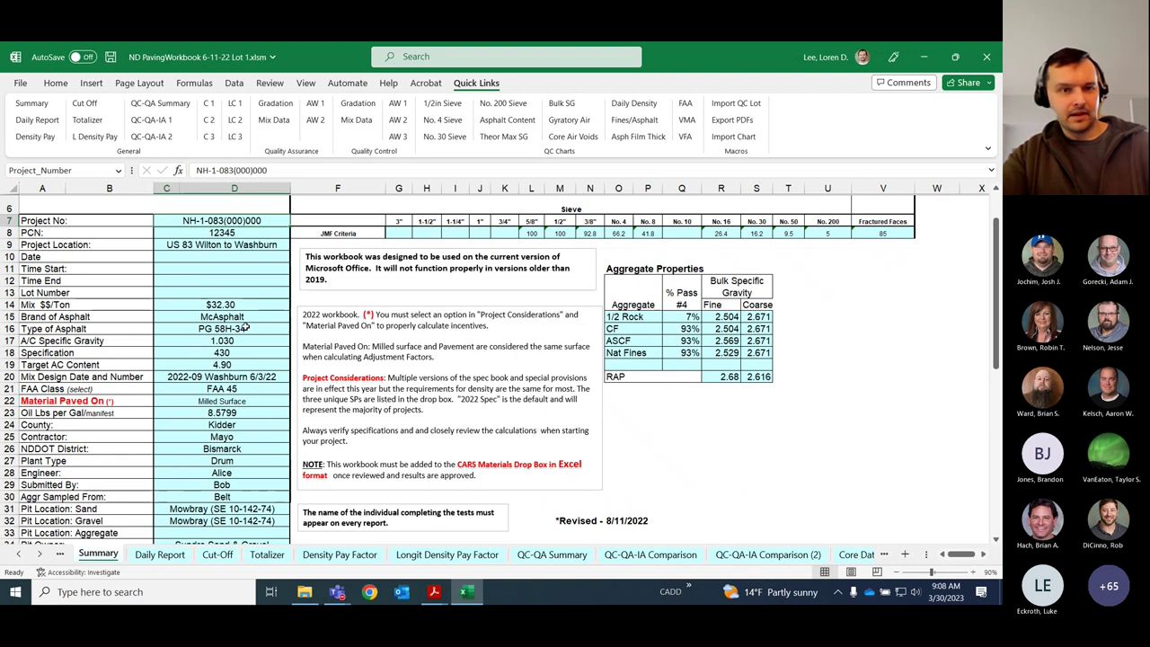
# - Look over the General Data entries down to Planned Paving Pass Depth once more, and close the workbook without saving changes
pyautogui.moveTo(256, 221); pyautogui.dragTo(241, 449)
pyautogui.scroll(2, 241, 404)
pyautogui.click(265, 368)
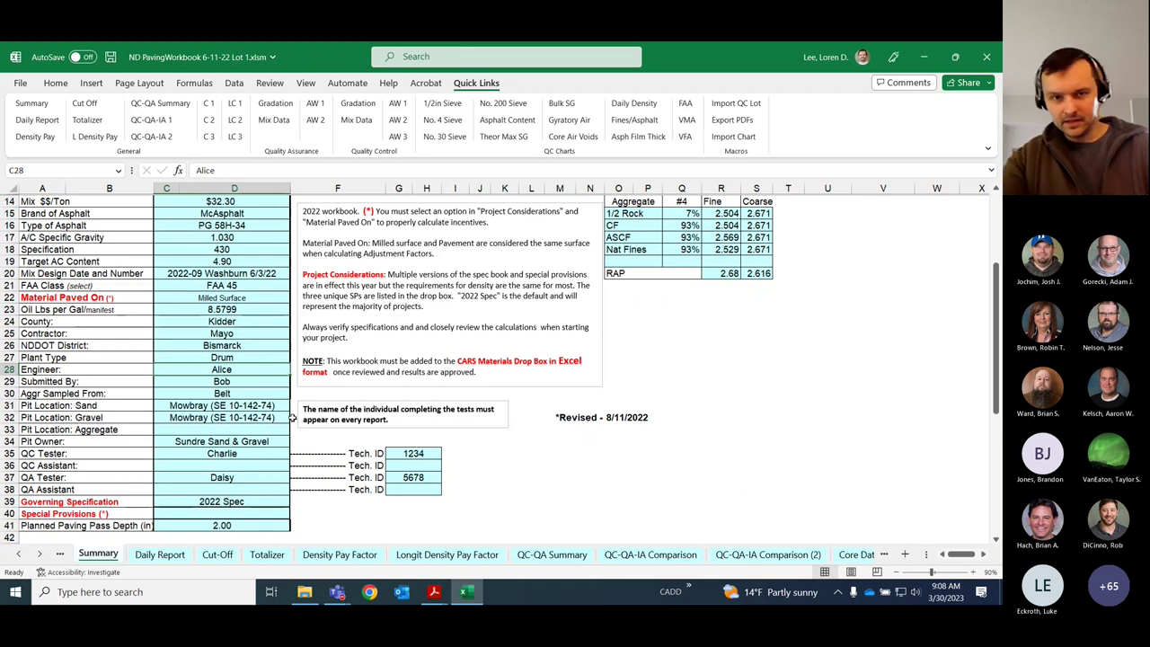
pyautogui.scroll(4, 586, 440)
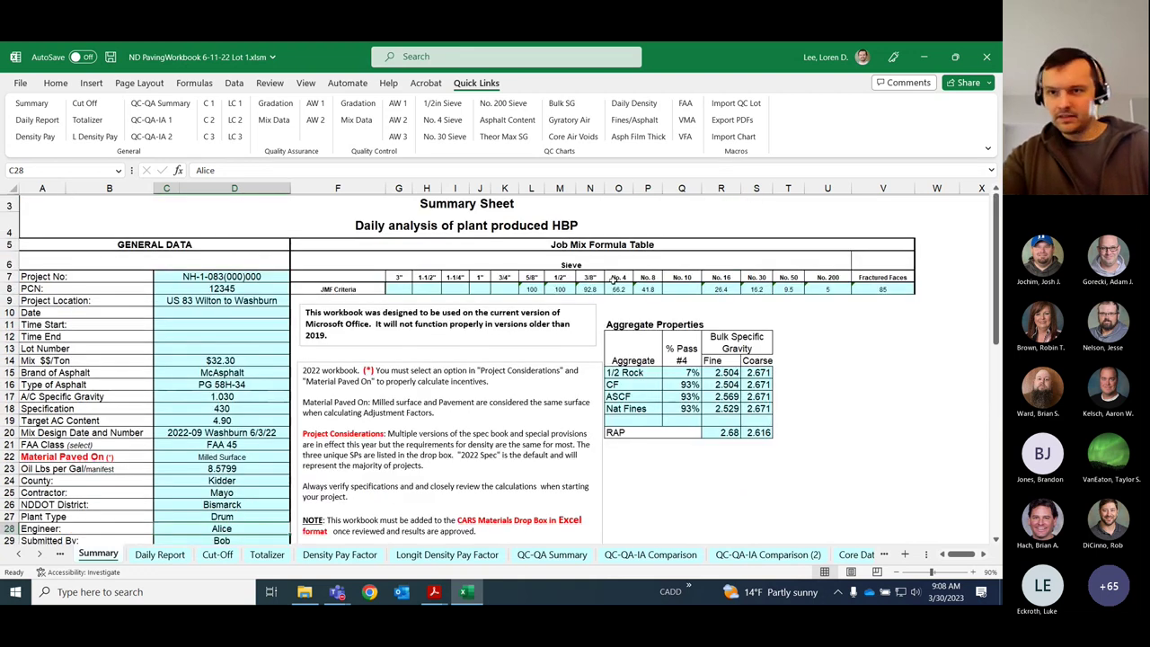
pyautogui.click(988, 56)
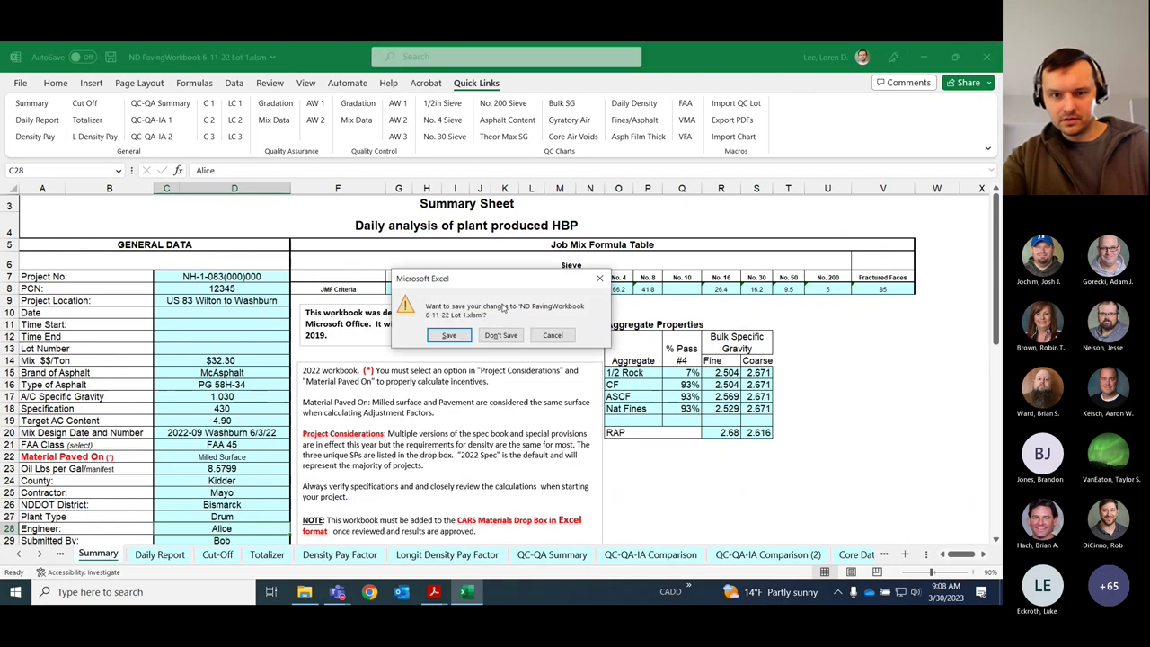
pyautogui.click(500, 335)
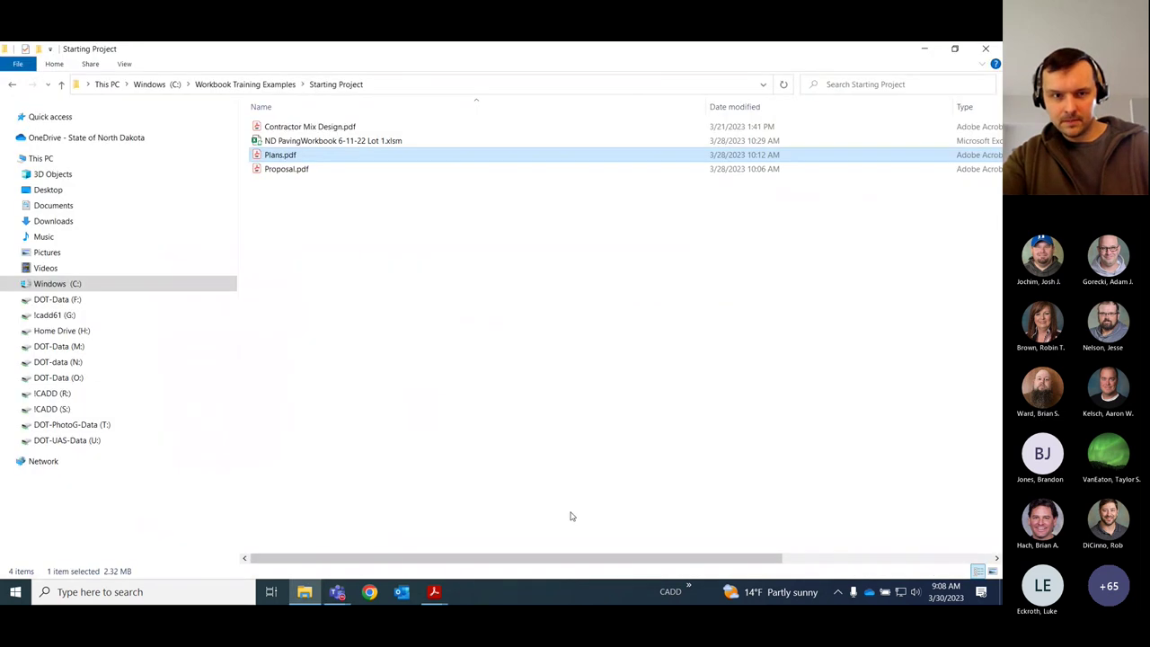
# - Open ND PavingWorkbook 6-11-22 Lot 1.xlsm from Importing QC > 1 - Any Folder, and return to the folder view
pyautogui.click(401, 278)
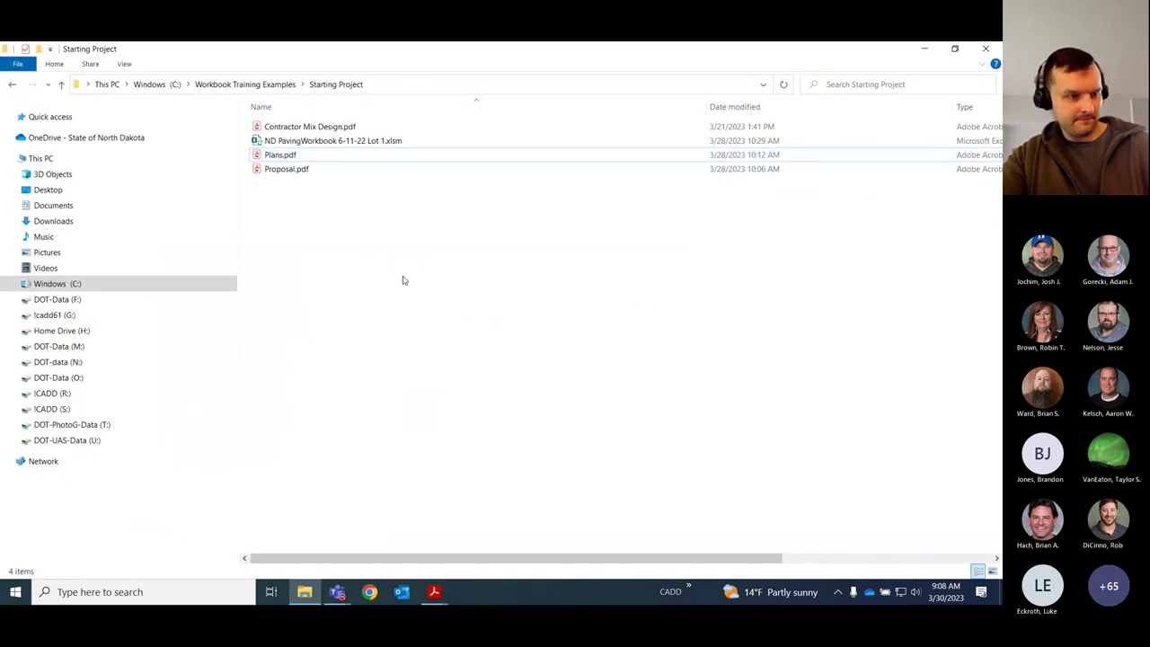
pyautogui.click(269, 87)
pyautogui.doubleClick(296, 156)
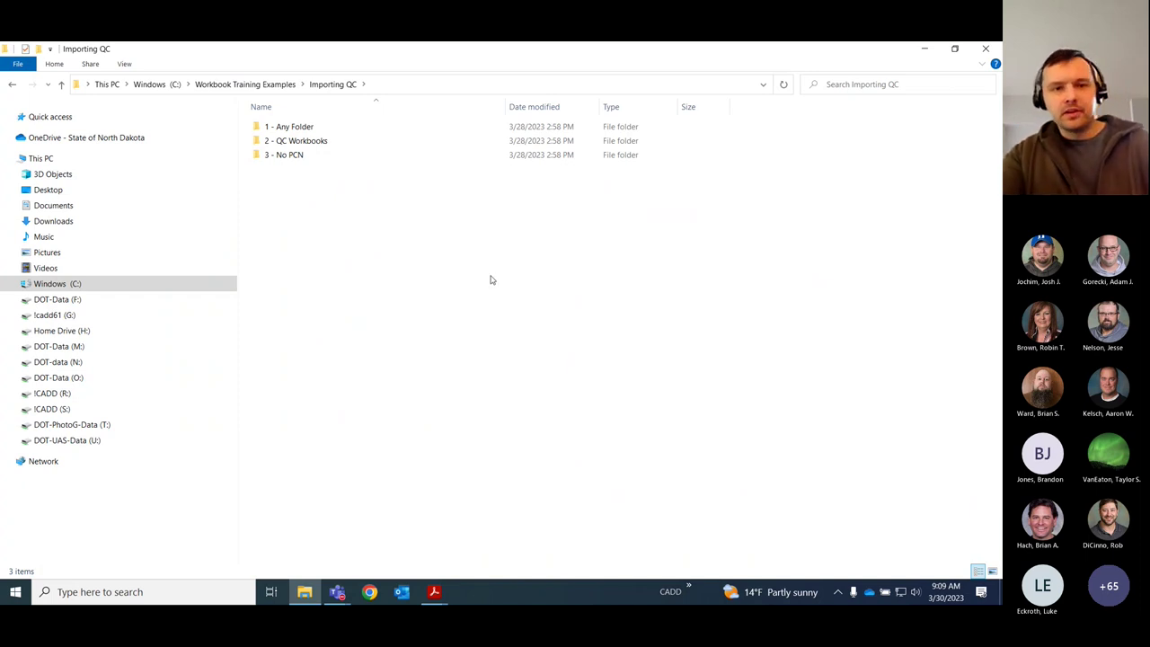
pyautogui.doubleClick(292, 127)
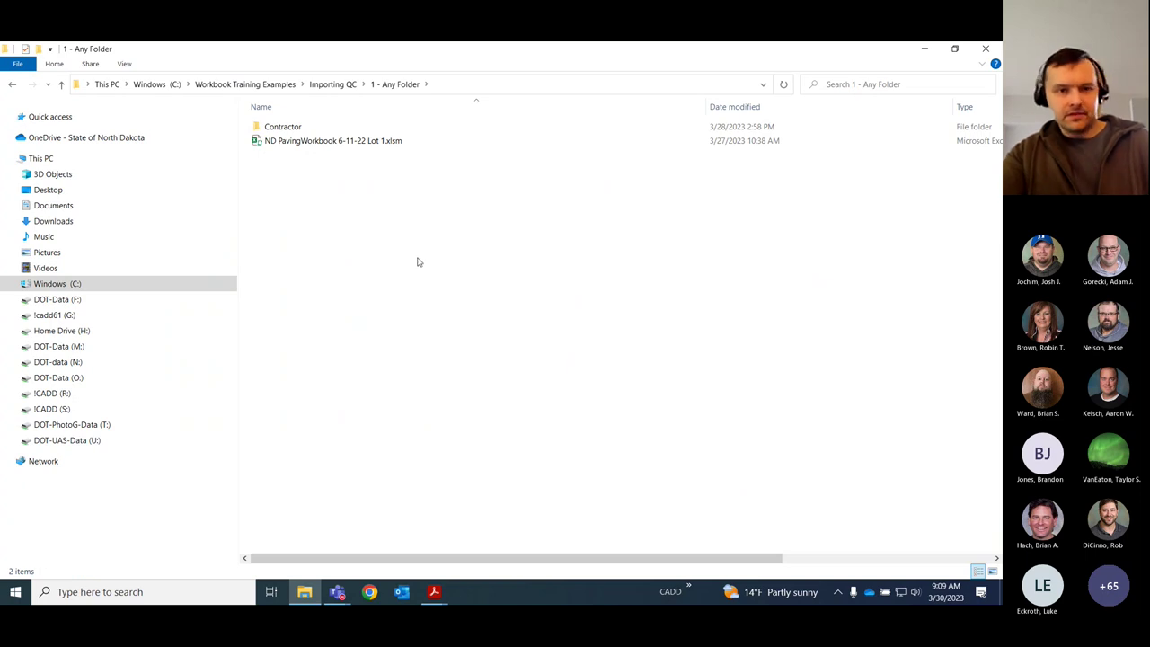
pyautogui.moveTo(247, 159); pyautogui.dragTo(767, 440)
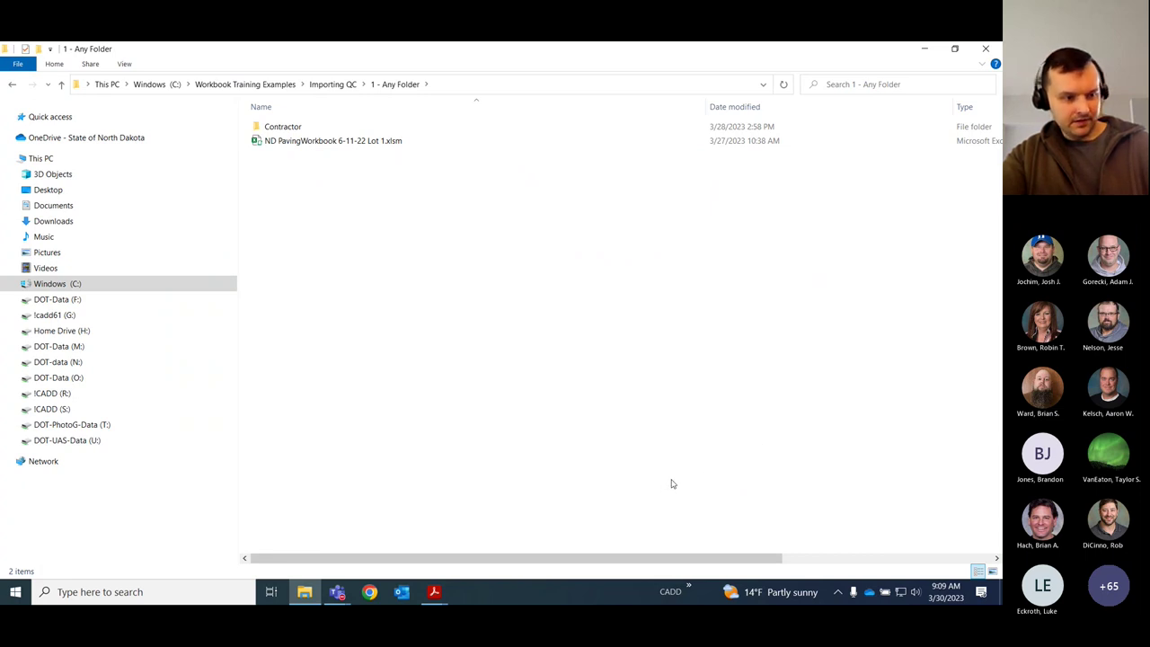
pyautogui.click(376, 145)
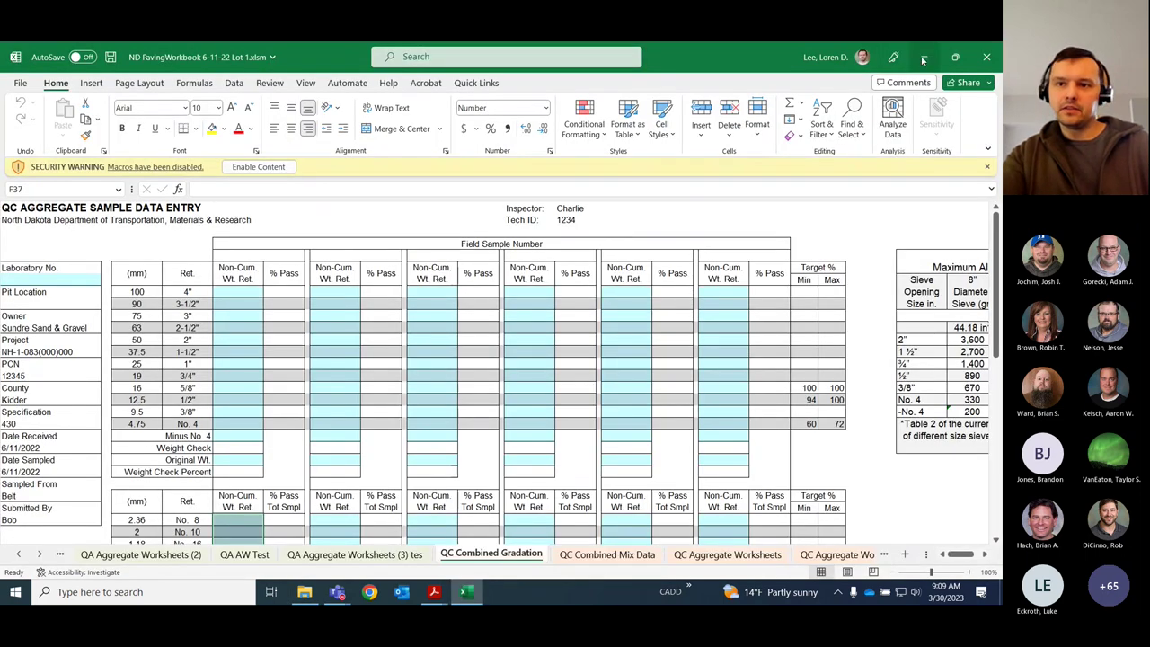
pyautogui.click(923, 49)
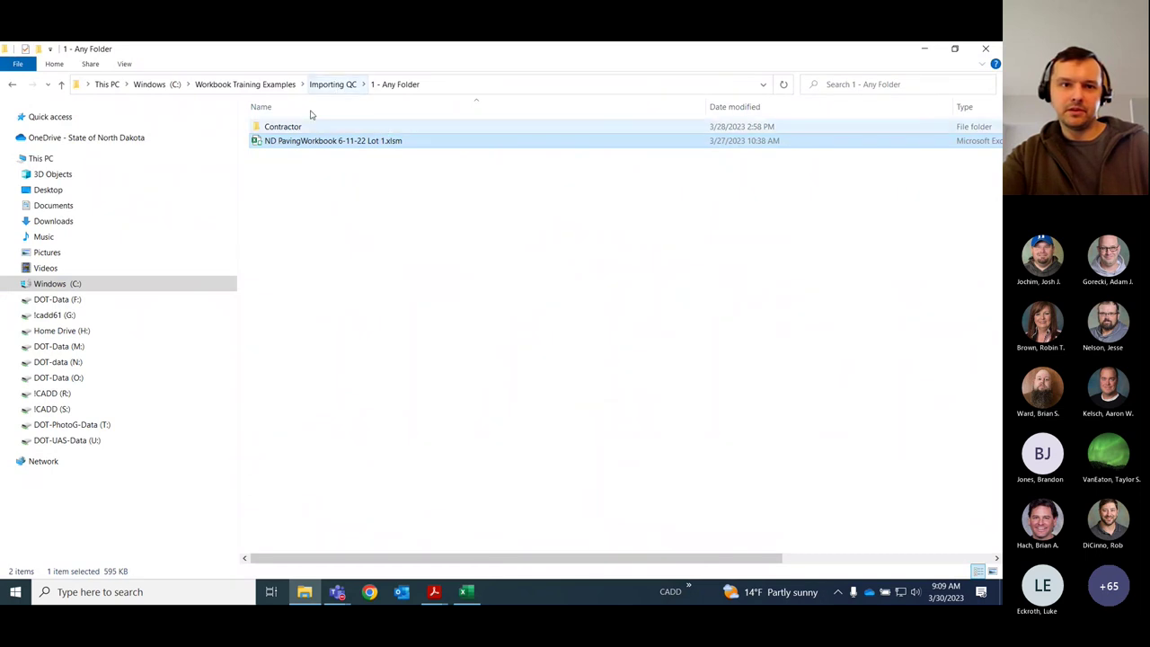
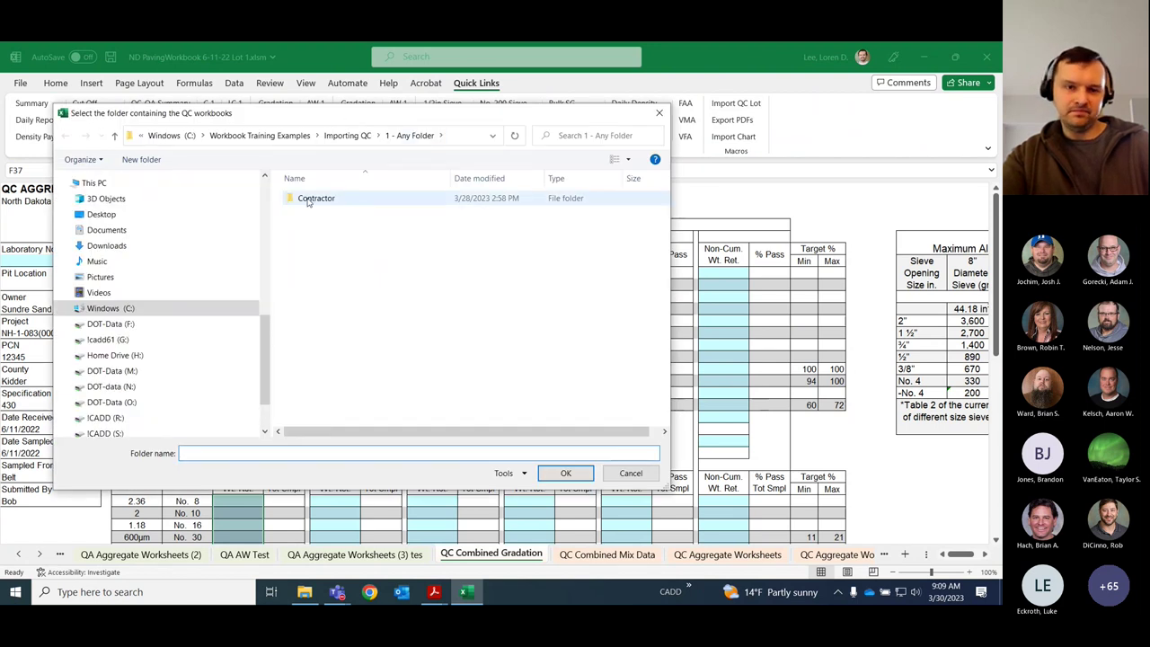
# - Select the Contractor folder inside 1 - Any Folder as the source of the QC workbooks and run the import
pyautogui.click(318, 202)
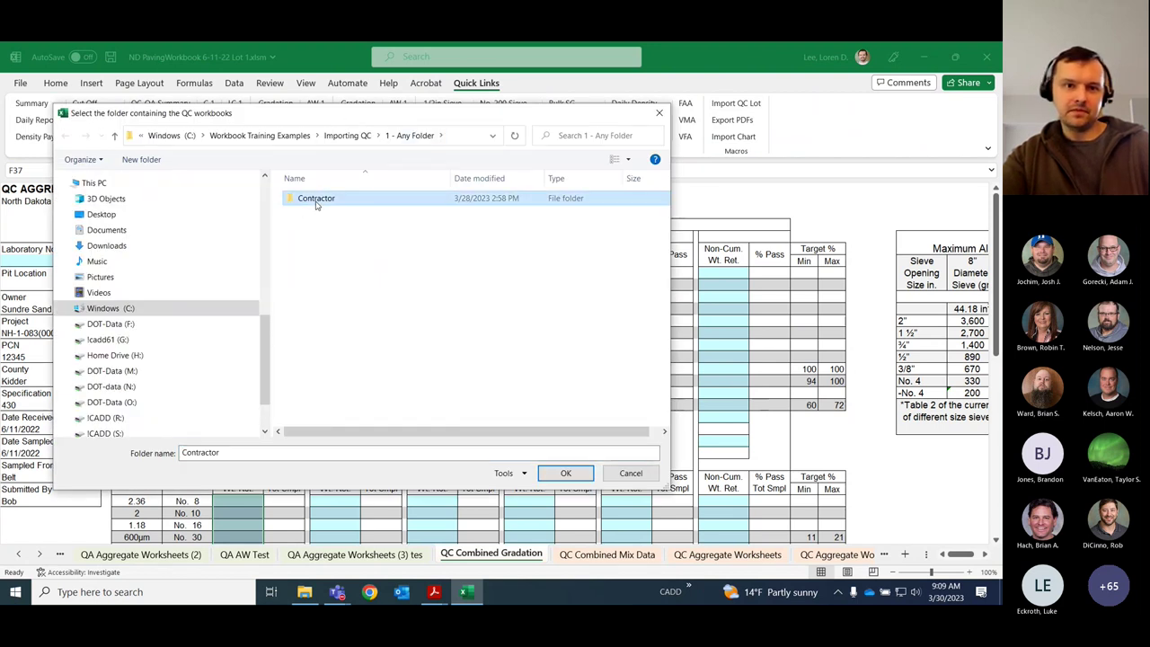
pyautogui.doubleClick(324, 201)
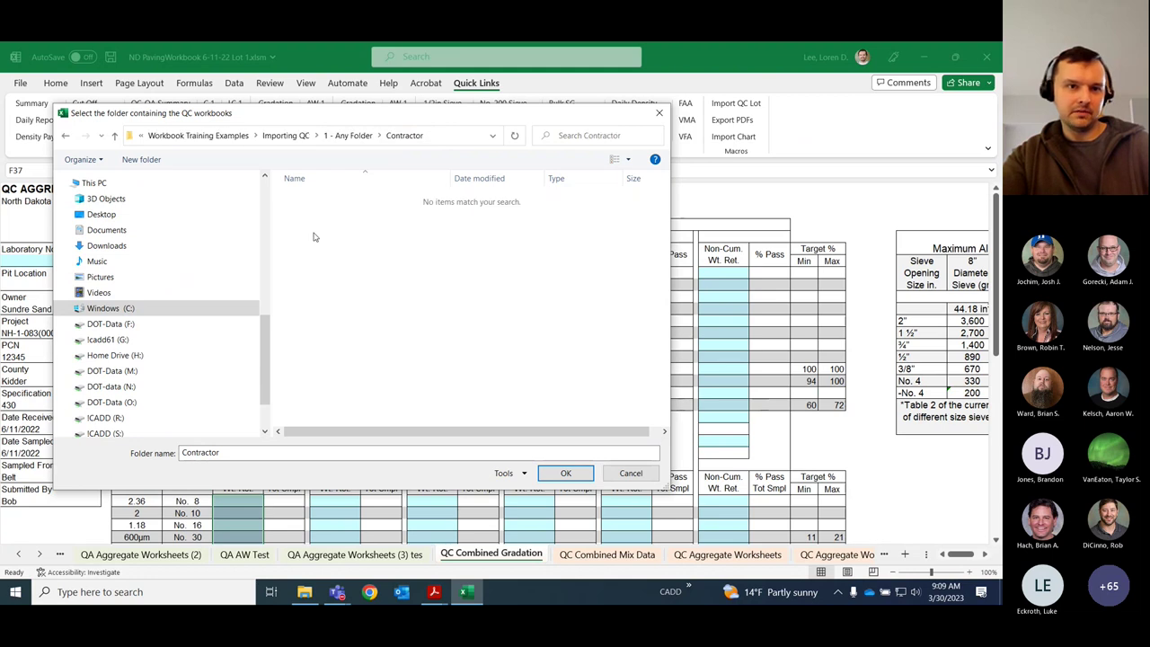
pyautogui.click(355, 136)
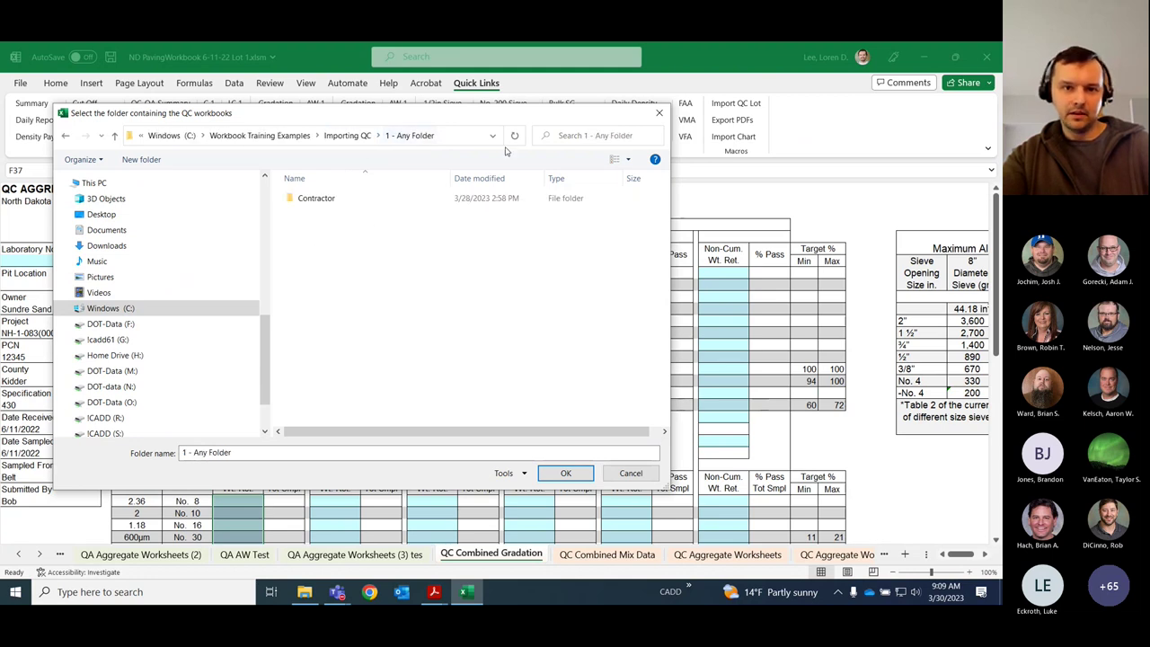
pyautogui.click(318, 200)
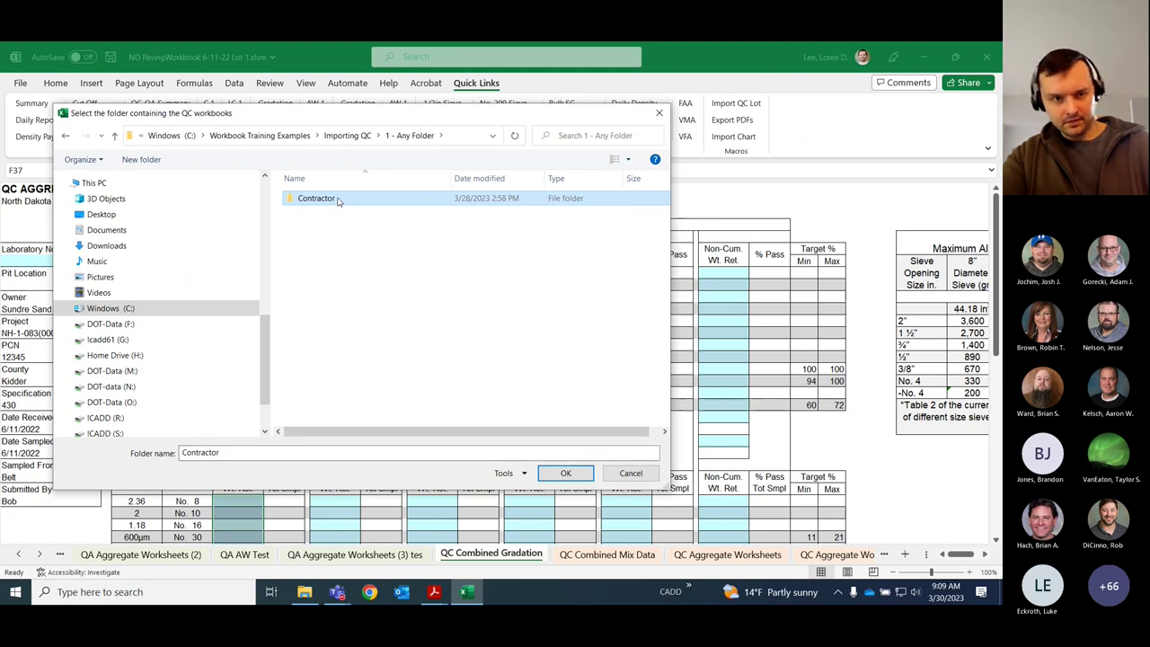
pyautogui.doubleClick(337, 200)
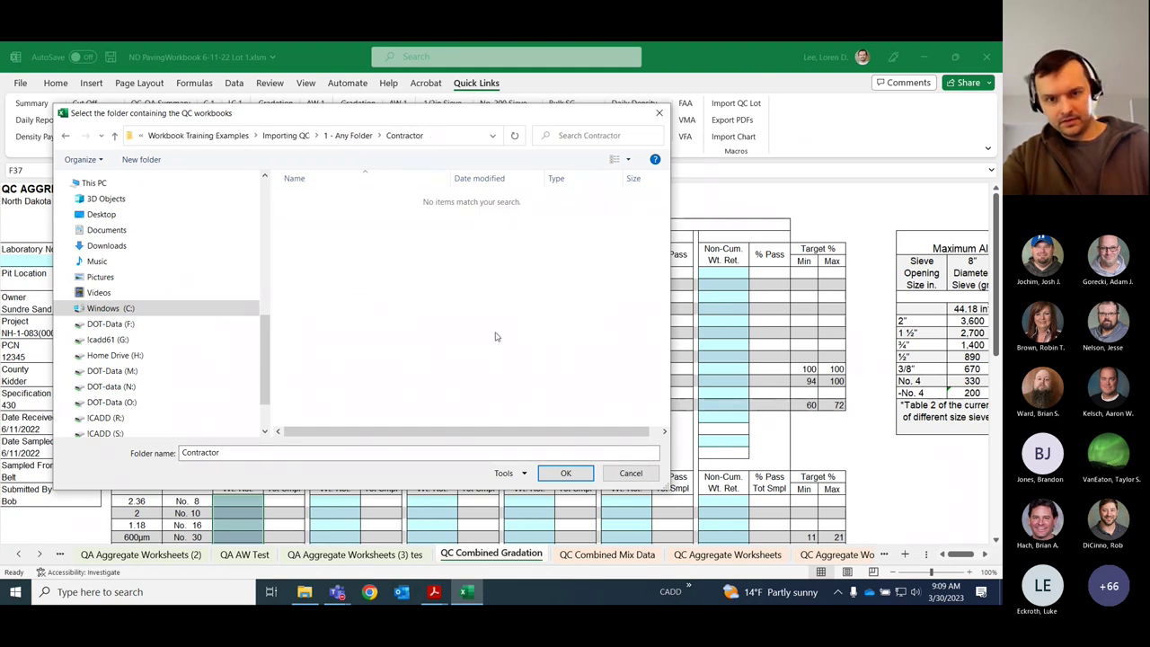
pyautogui.click(565, 472)
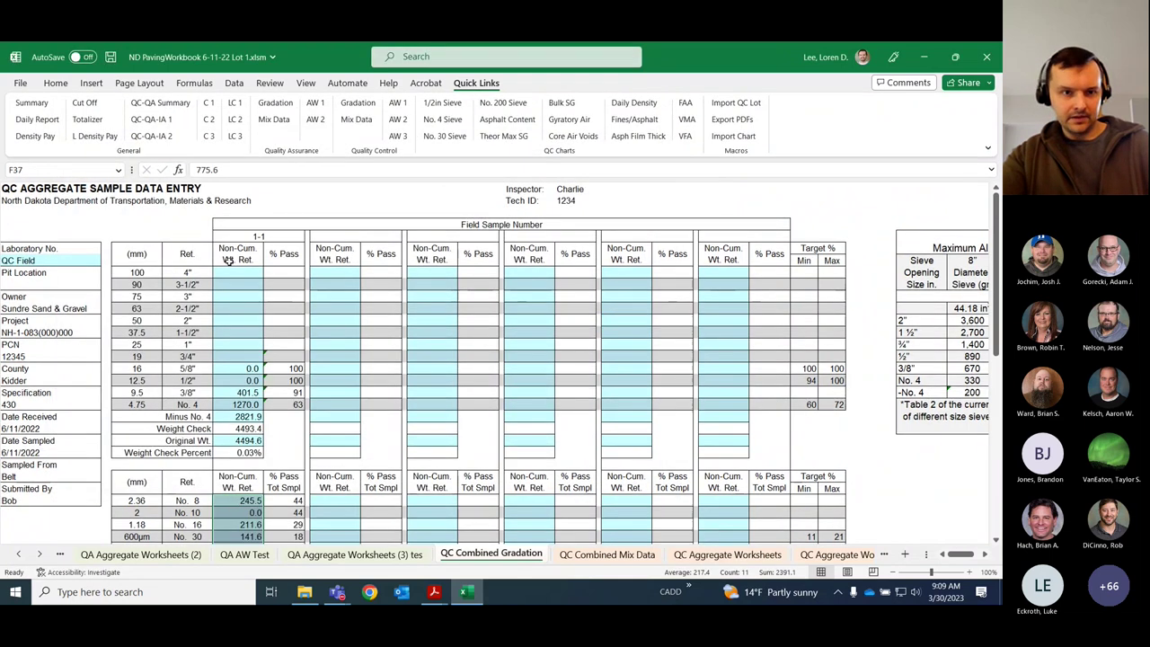
# - Review the imported sample 1-1 weights in QC Combined Gradation and check the Lot Number on the Summary sheet
pyautogui.moveTo(229, 271); pyautogui.dragTo(235, 418)
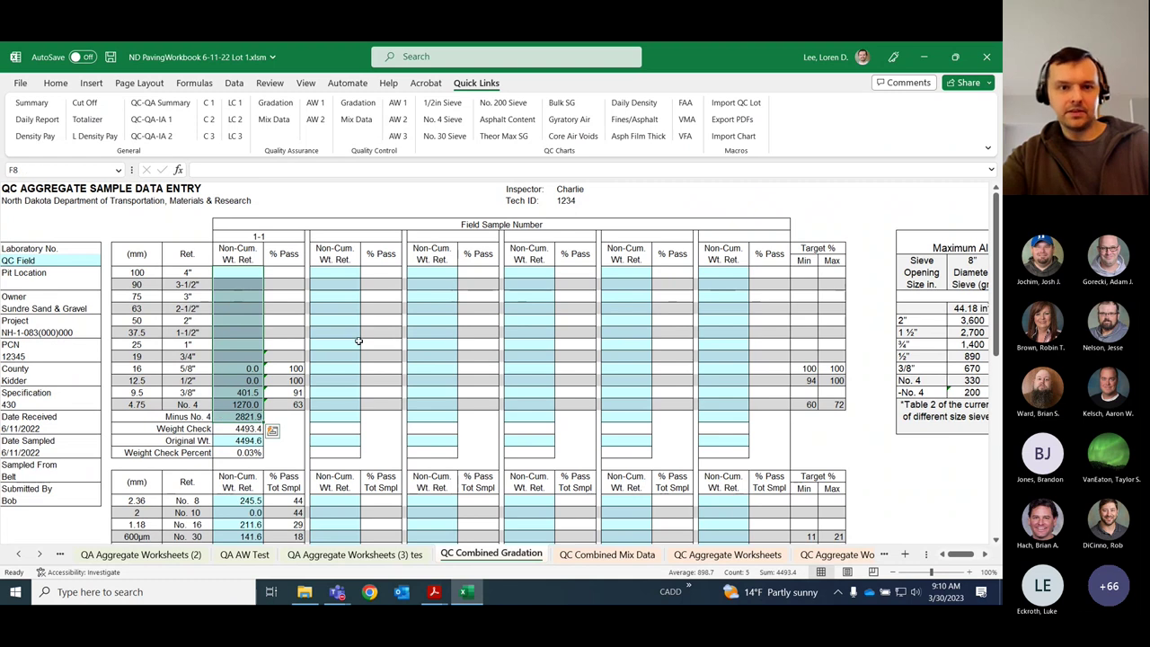
pyautogui.click(31, 102)
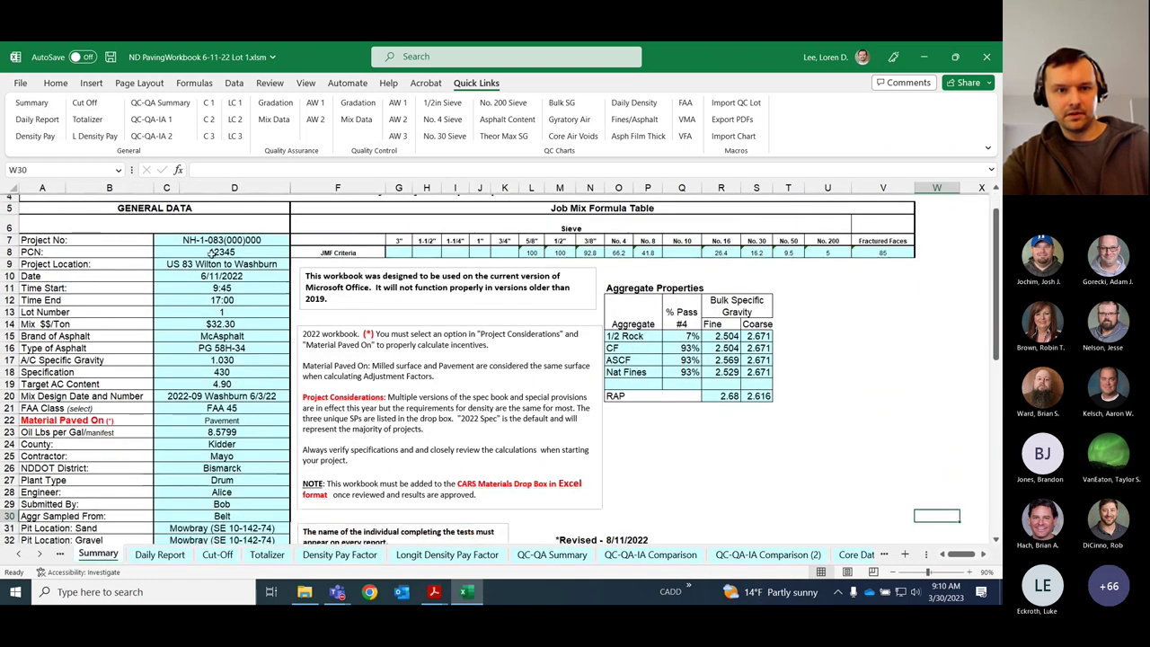
pyautogui.click(181, 310)
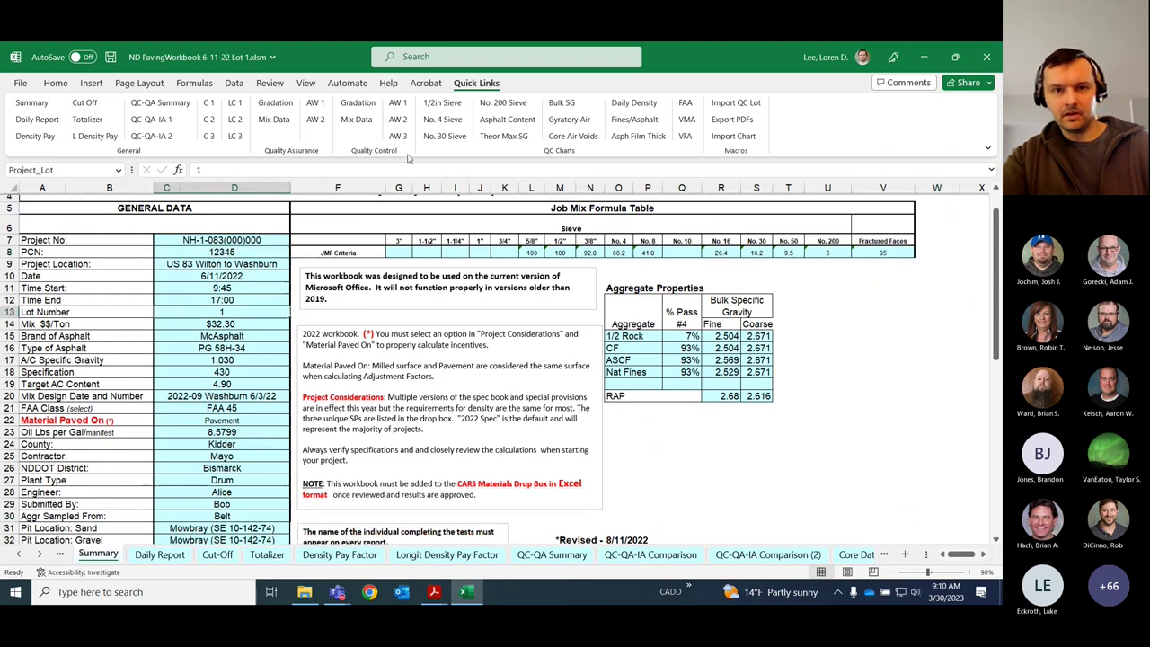
pyautogui.click(359, 103)
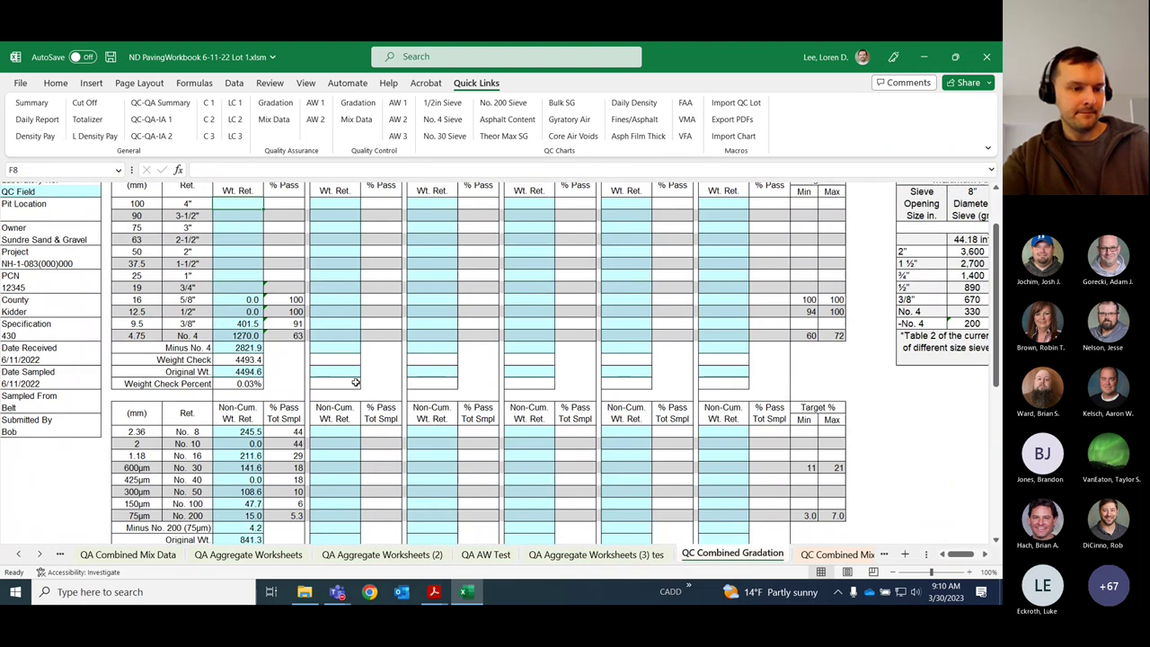
pyautogui.scroll(2, 459, 312)
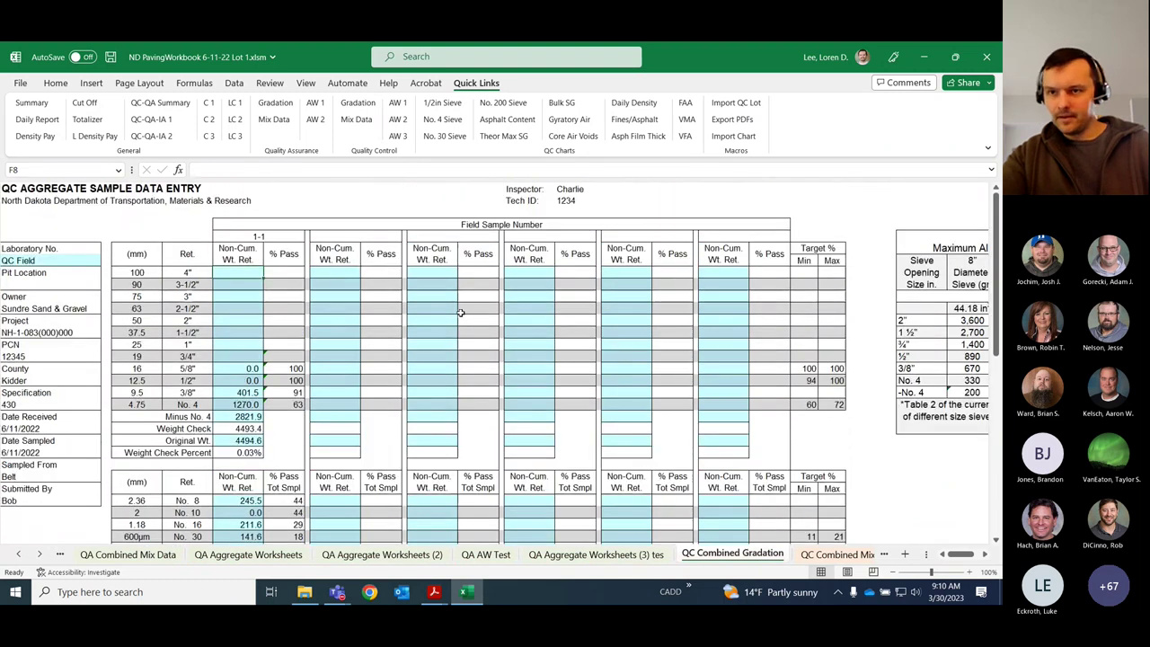
# - Close the workbook without saving and open ND PavingWorkbook 6-11-22 Lot 1.xlsm from the Importing QC > 2 - QC Workbooks folder
pyautogui.click(986, 56)
pyautogui.click(500, 335)
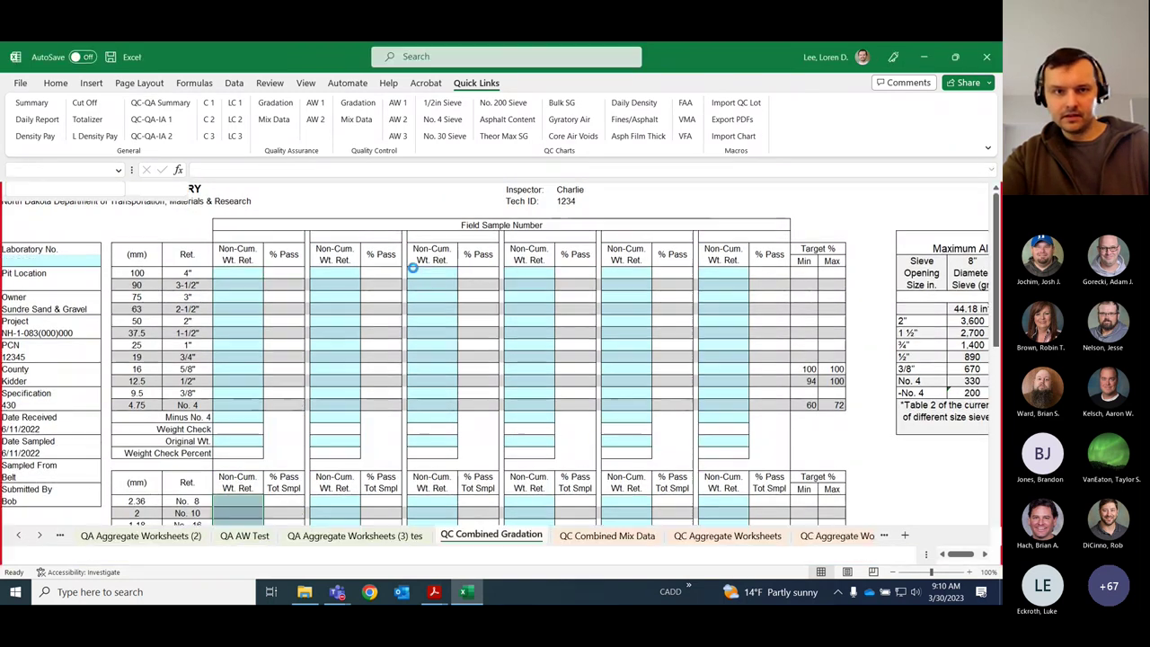
pyautogui.click(329, 84)
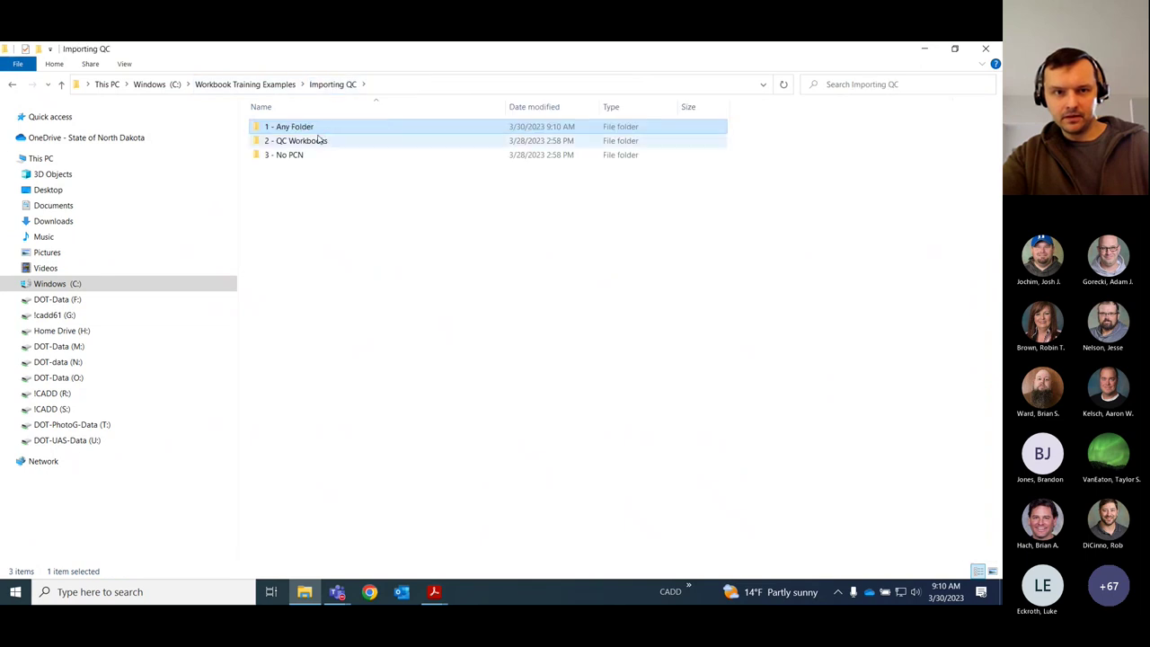
pyautogui.doubleClick(283, 140)
pyautogui.click(270, 129)
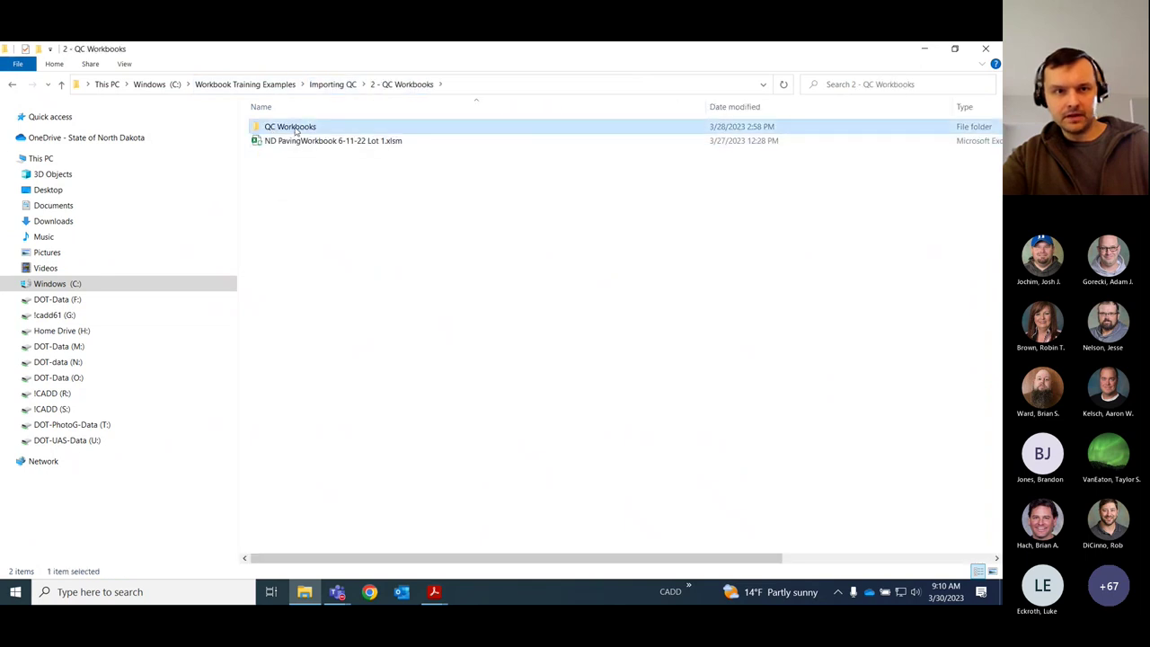
pyautogui.doubleClick(310, 141)
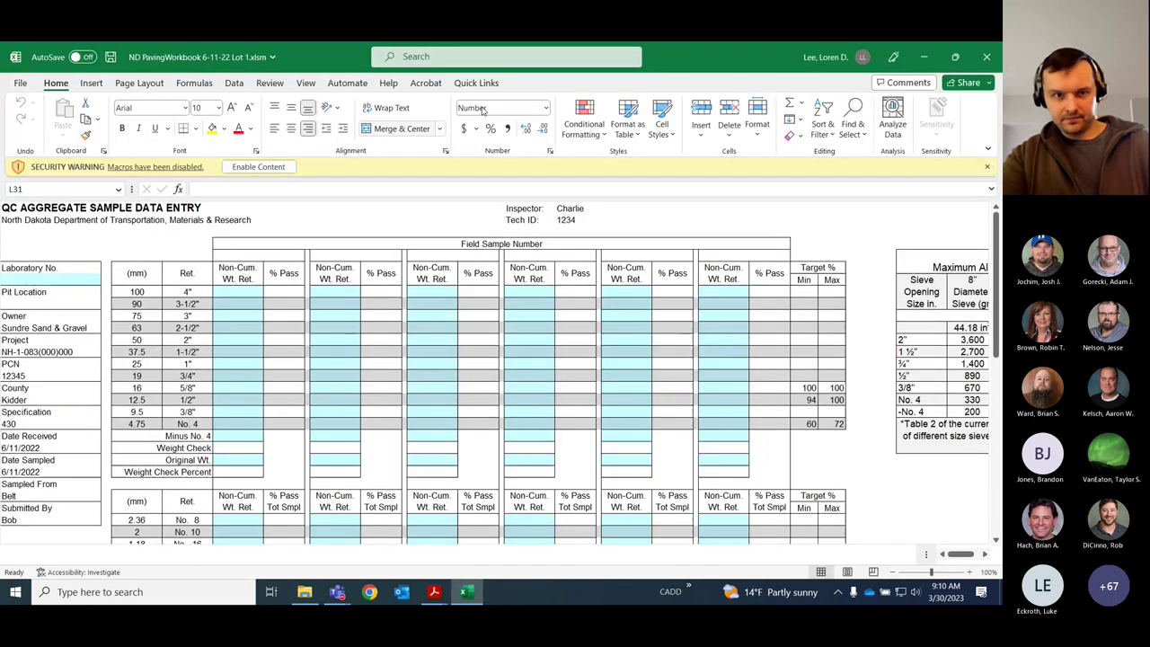
# - Enable the workbook's macros and run the Import QC Lot macro
pyautogui.click(284, 166)
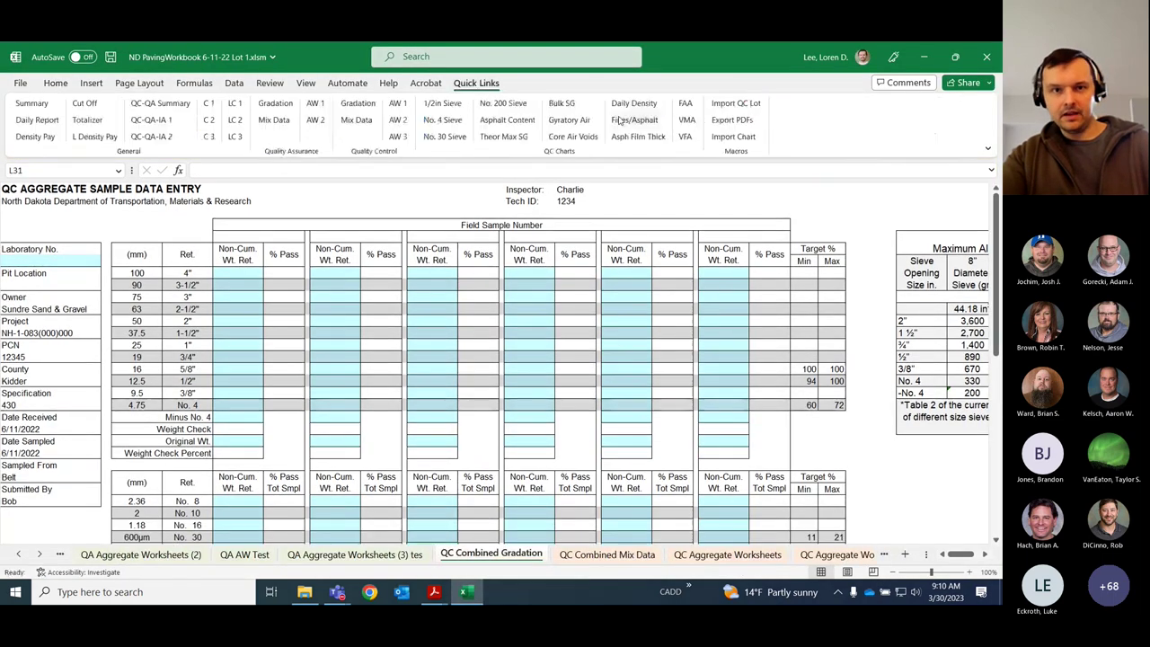
pyautogui.click(742, 106)
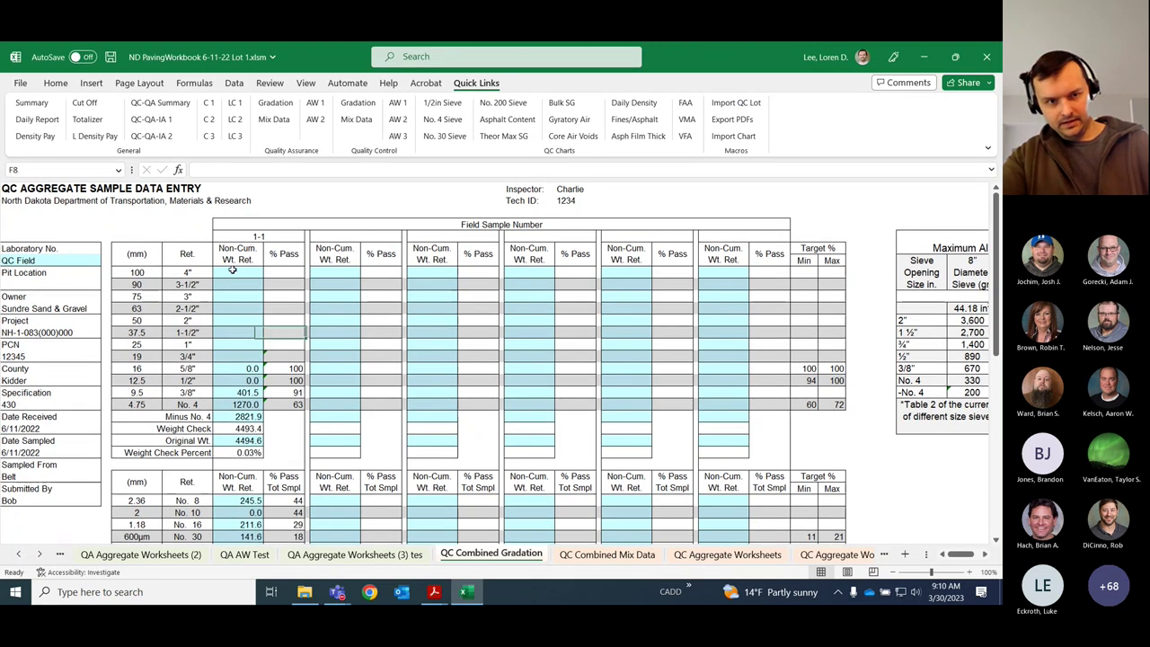
# - Examine the imported sample 1-1 data throughout QC Combined Gradation and on the QC Combined Mix Data sheet
pyautogui.moveTo(231, 269); pyautogui.dragTo(238, 417)
pyautogui.scroll(-2, 271, 396)
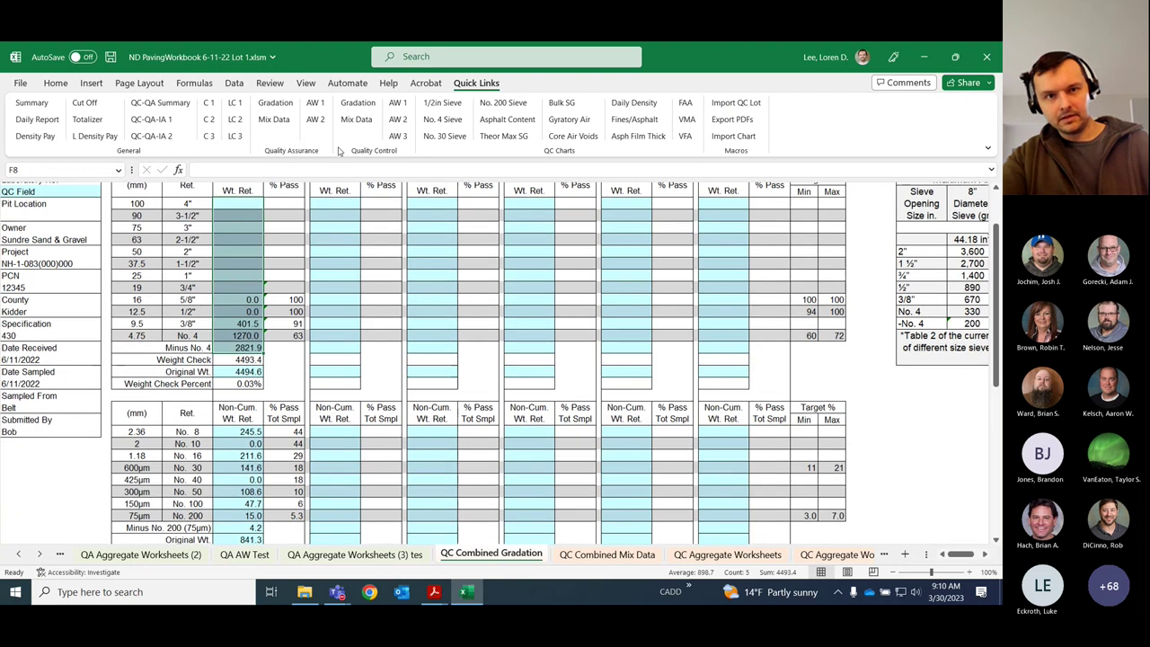
pyautogui.scroll(2, 270, 361)
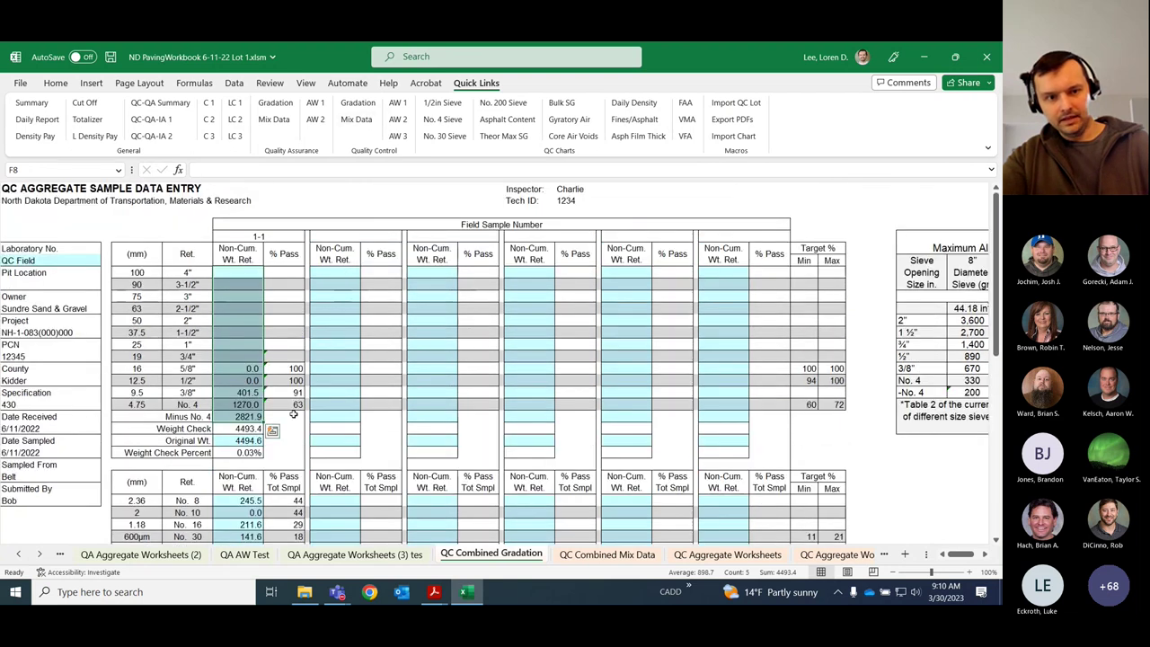
pyautogui.click(249, 441)
pyautogui.scroll(-6, 317, 342)
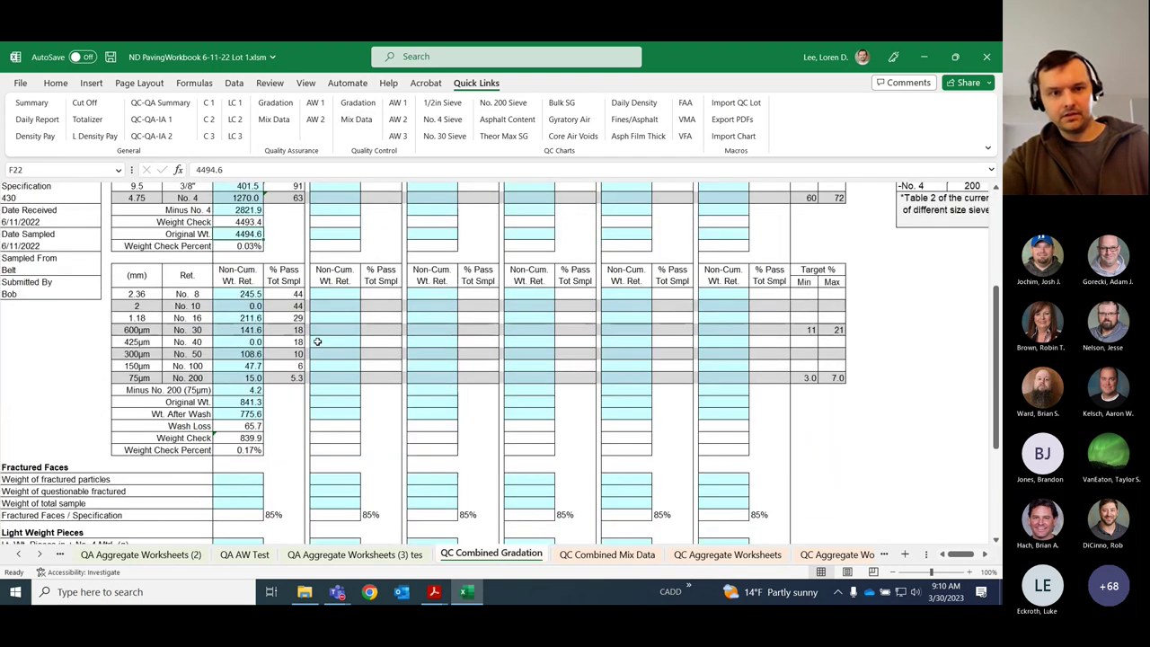
pyautogui.scroll(6, 317, 341)
pyautogui.hotkey('ctrl', 'pagedown')
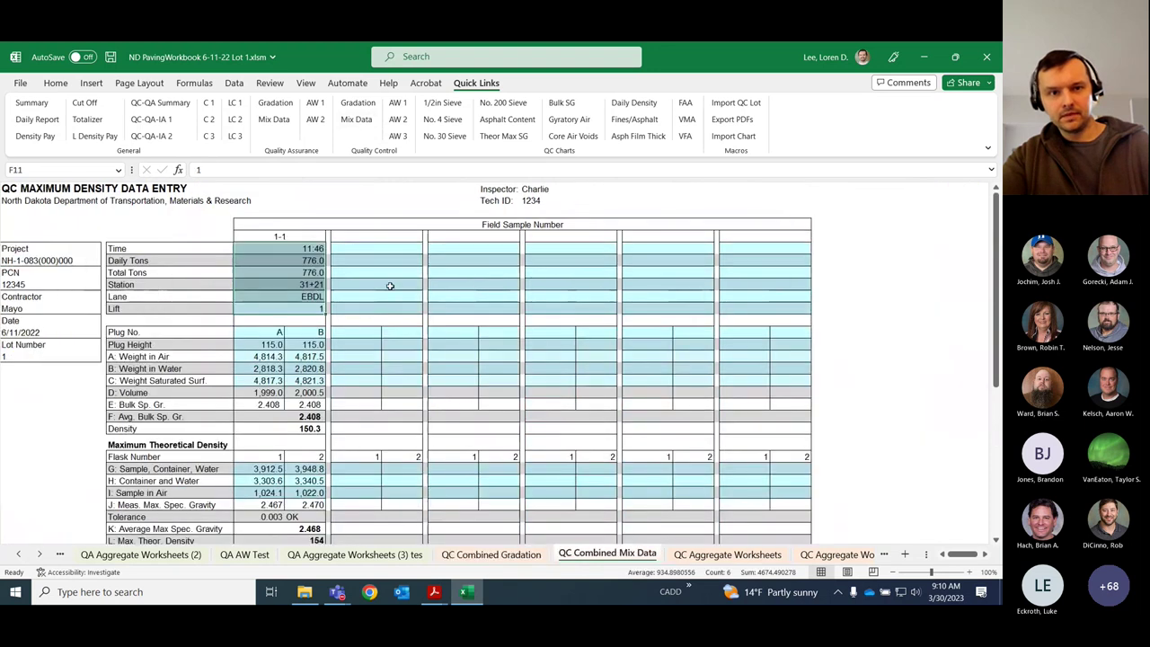
# - Close the workbook without saving changes and open the Importing QC > 3 - No PCN folder
pyautogui.click(986, 57)
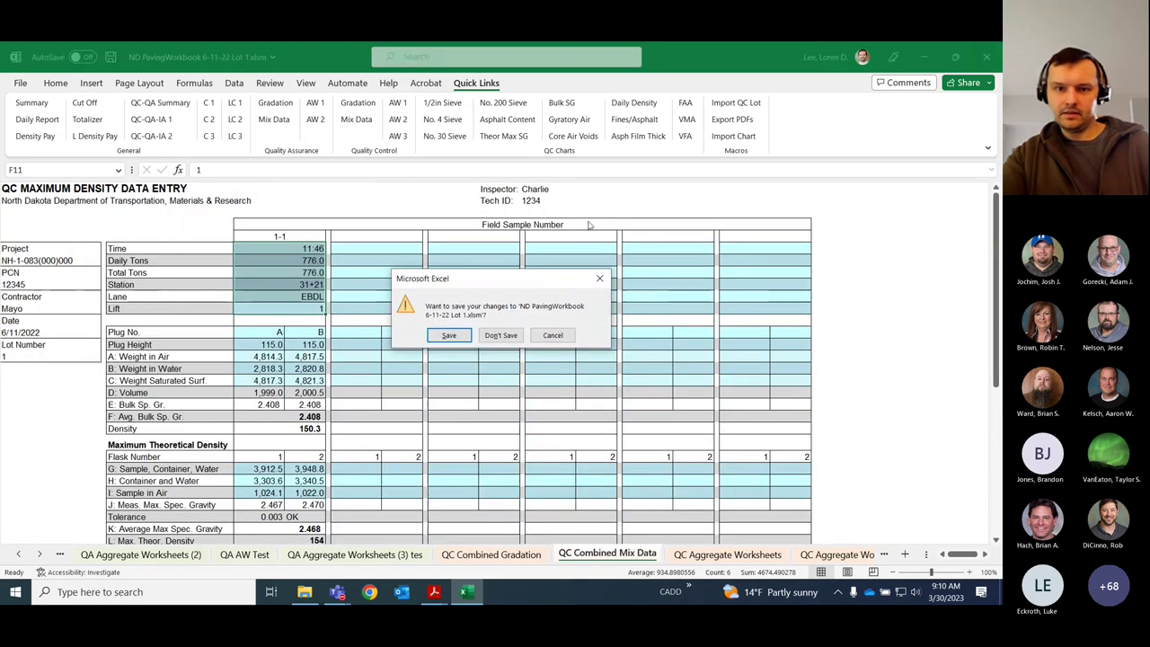
pyautogui.click(503, 334)
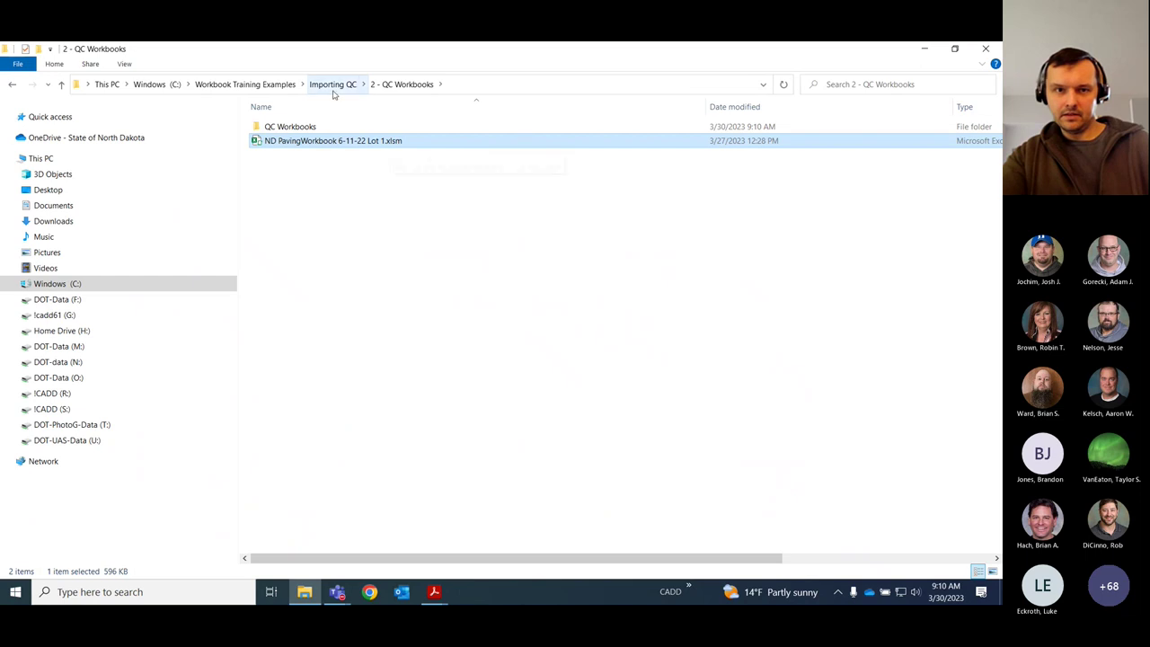
pyautogui.click(334, 83)
pyautogui.doubleClick(299, 154)
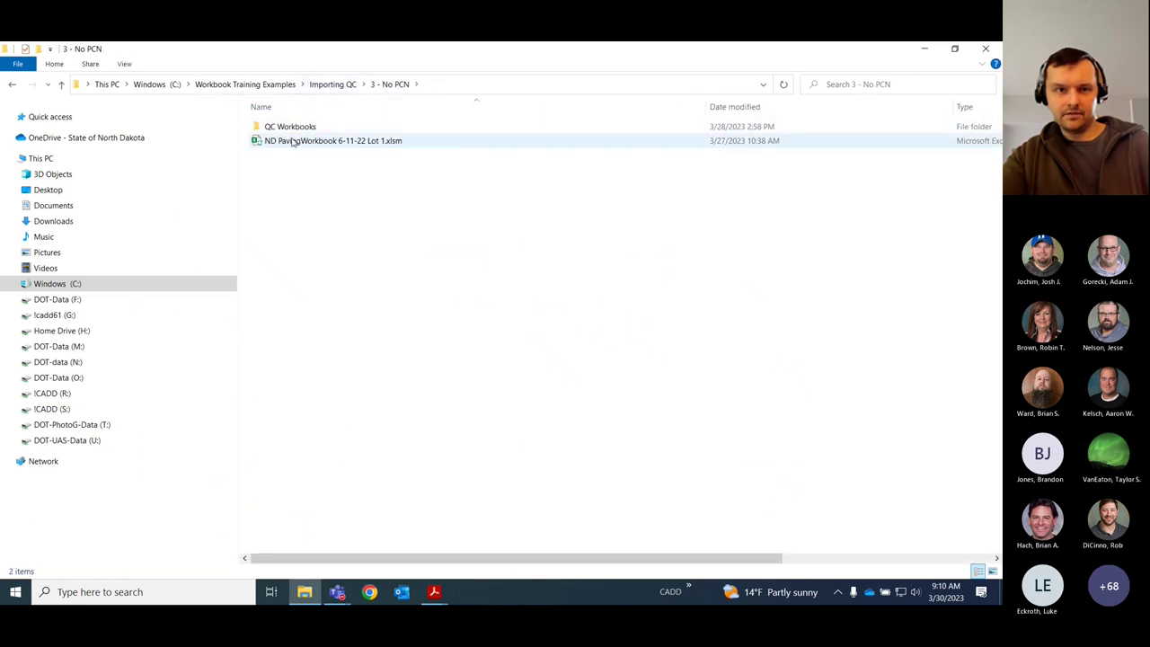
# - Check the contents of the QC Workbooks folder and open ND PavingWorkbook 6-11-22 Lot 1.xlsm from the 3 - No PCN folder
pyautogui.click(258, 127)
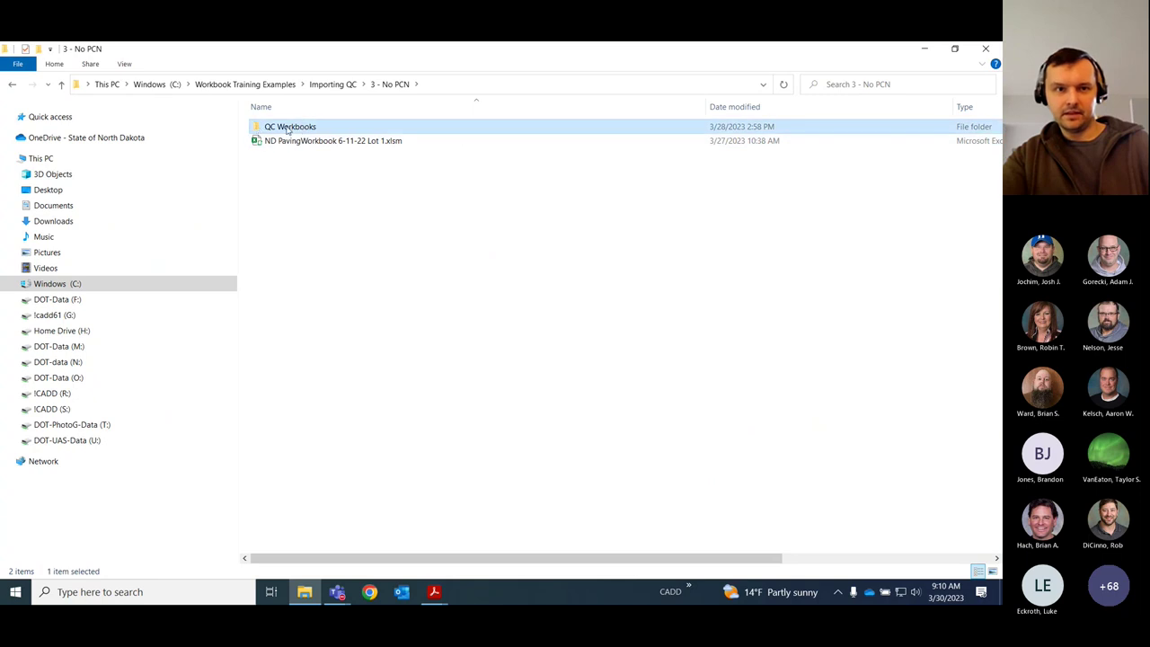
pyautogui.doubleClick(292, 130)
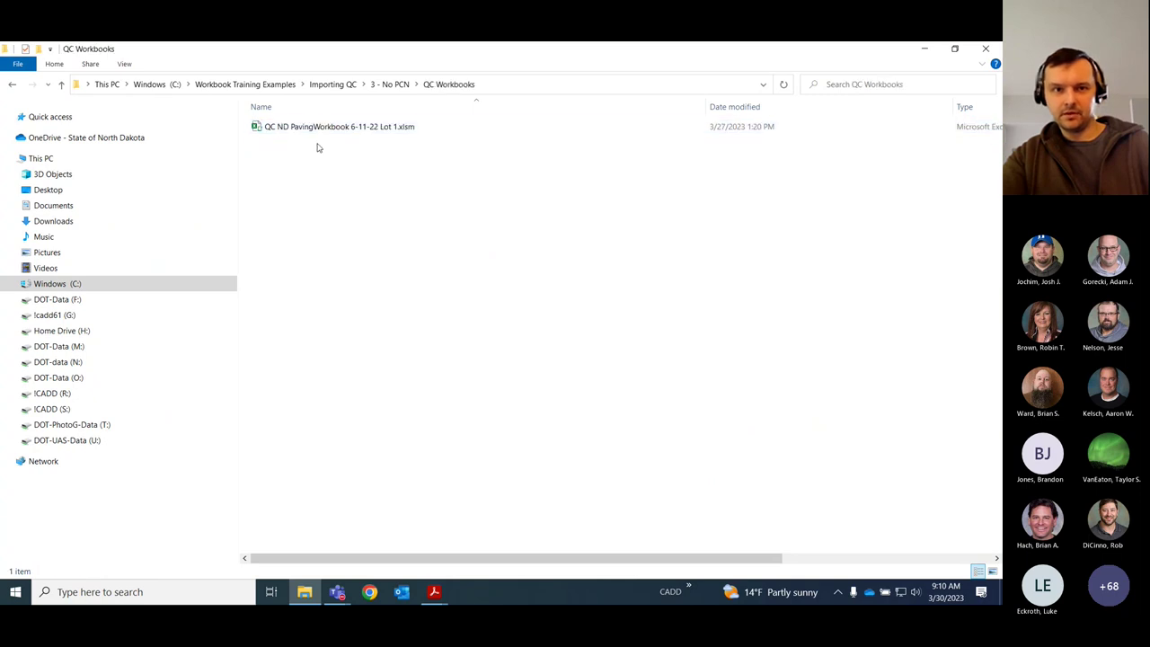
pyautogui.click(386, 85)
pyautogui.doubleClick(300, 141)
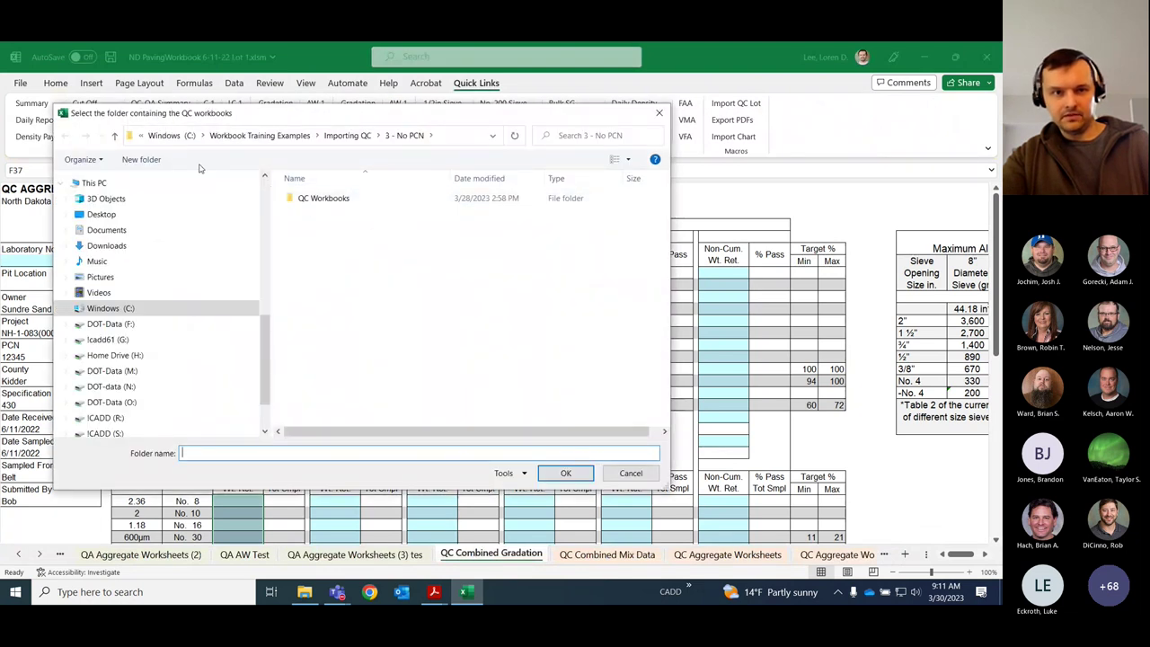
# - Import the QC lot using the QC Workbooks folder and the source workbook QC ND PavingWorkbook 6-11-22 Lot 1.xlsm
pyautogui.doubleClick(321, 199)
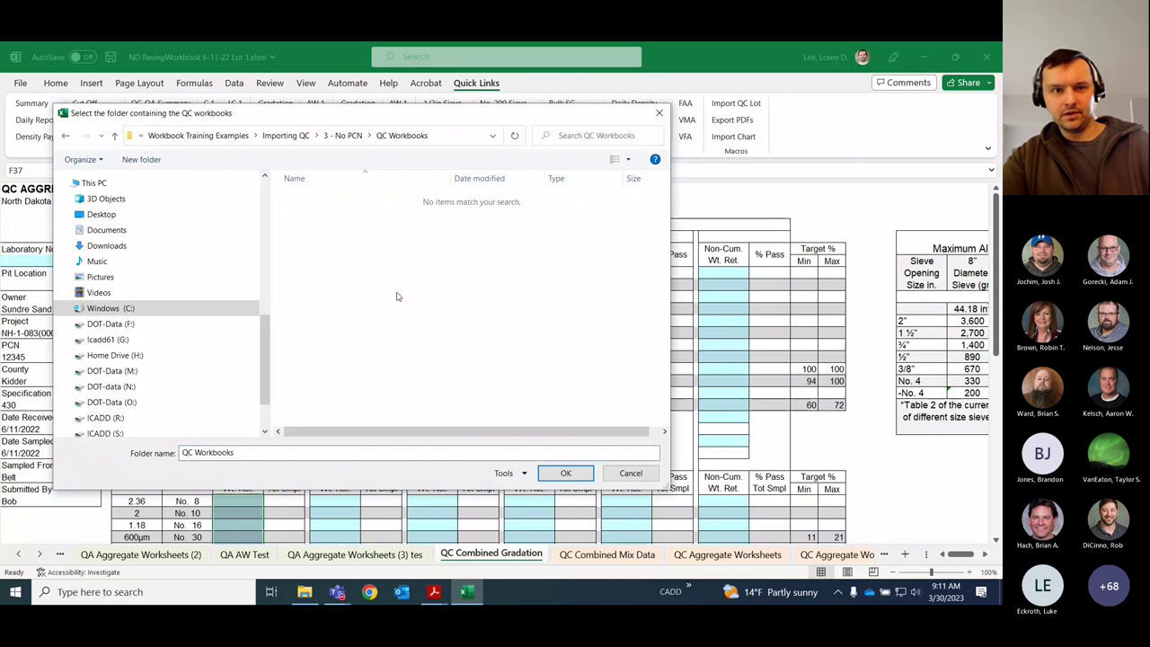
pyautogui.click(564, 473)
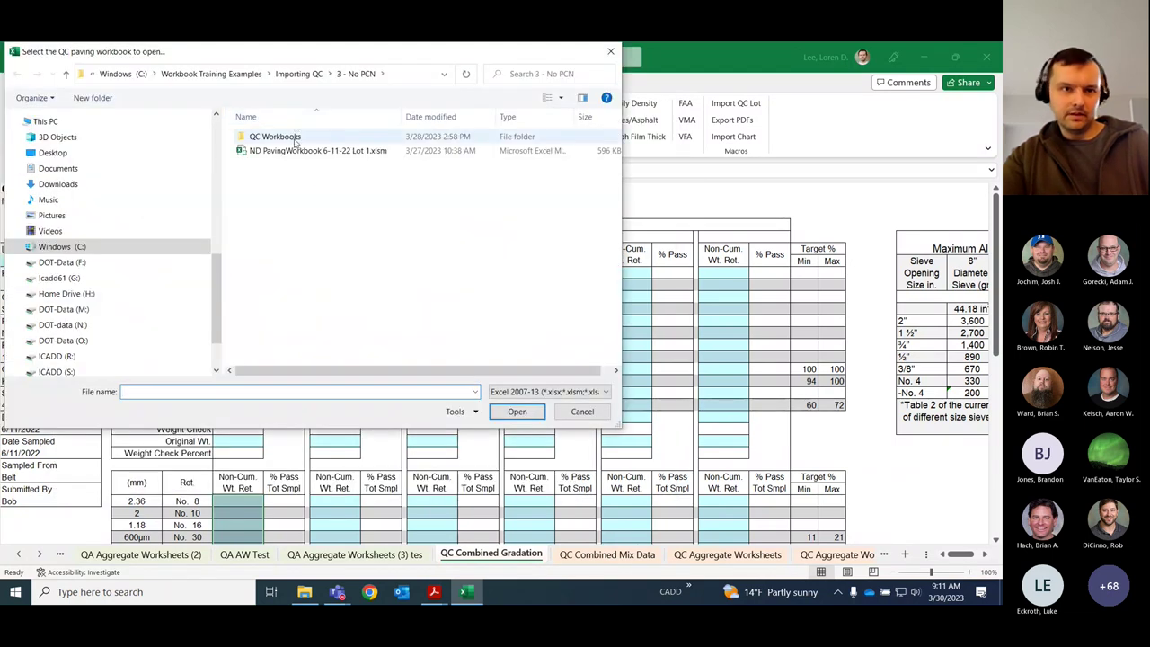
pyautogui.doubleClick(294, 140)
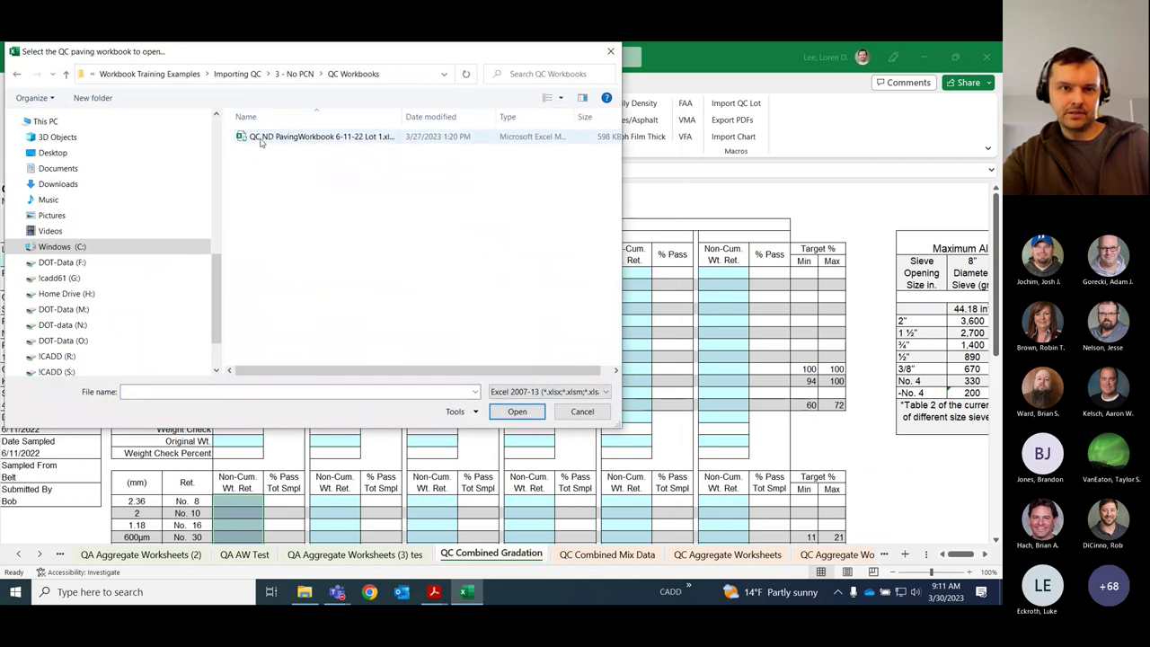
pyautogui.moveTo(411, 116); pyautogui.dragTo(478, 116)
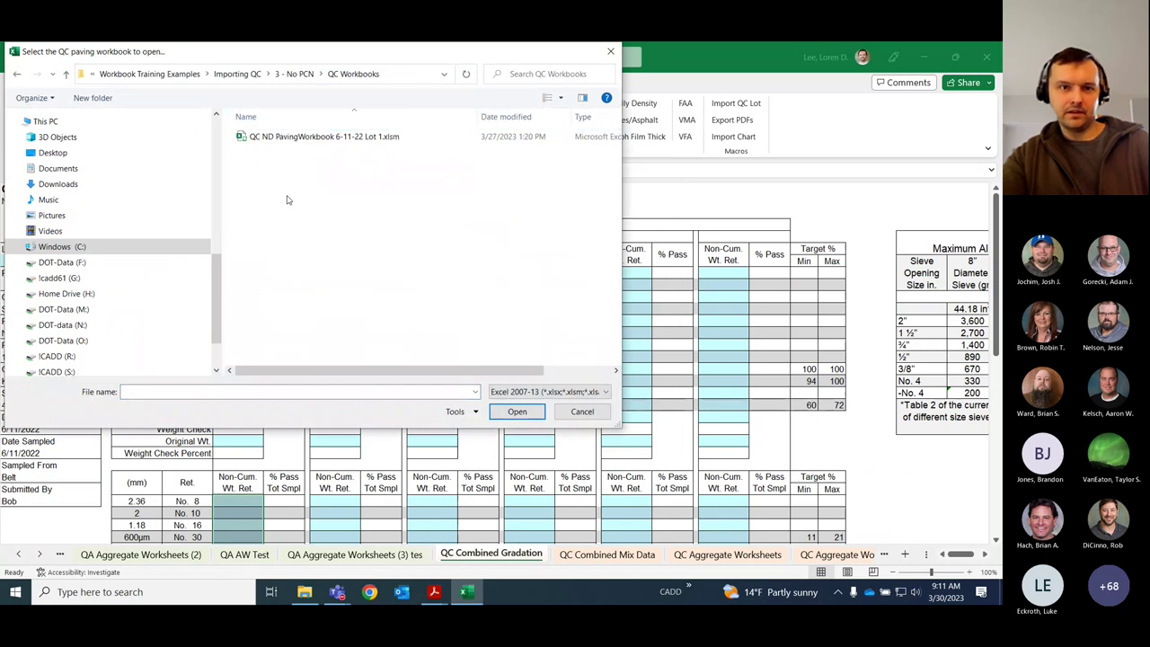
pyautogui.click(279, 142)
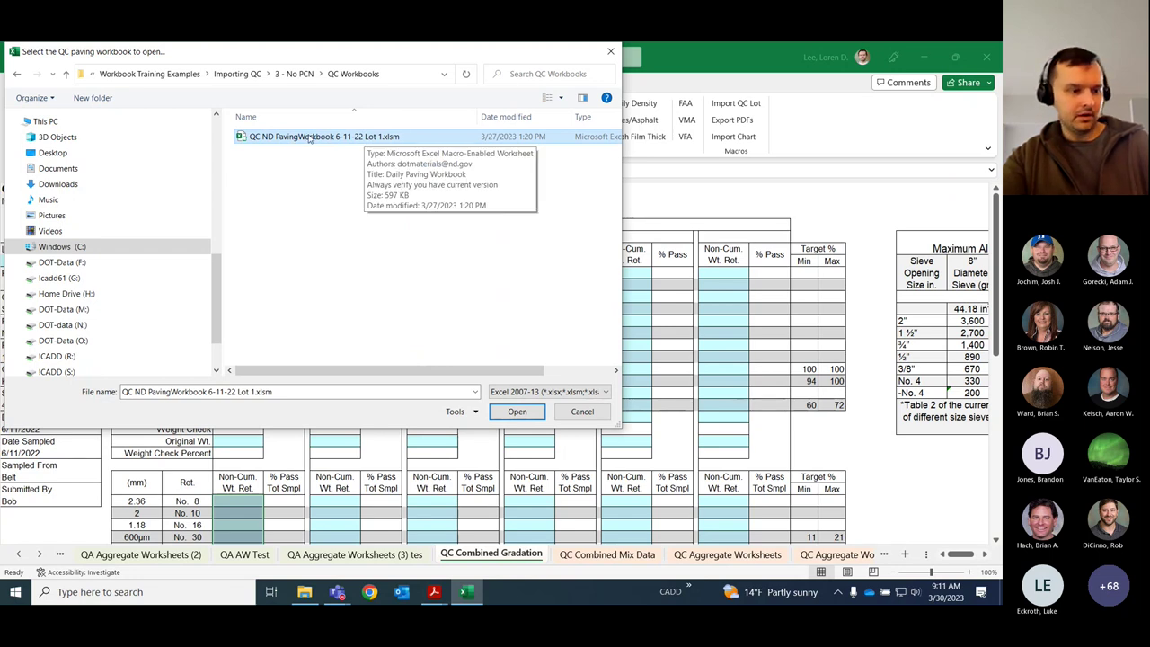
pyautogui.click(516, 413)
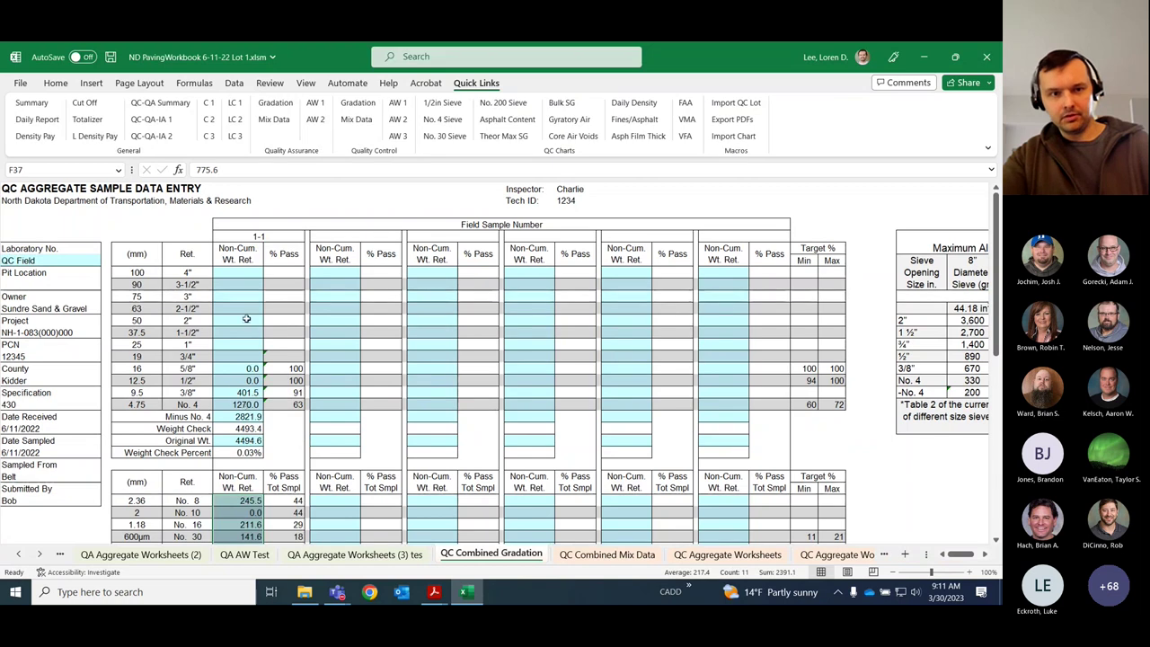
# - Examine the imported sieve weights, minus No. 4 and original weight of sample 1-1 on QC Combined Gradation
pyautogui.click(248, 441)
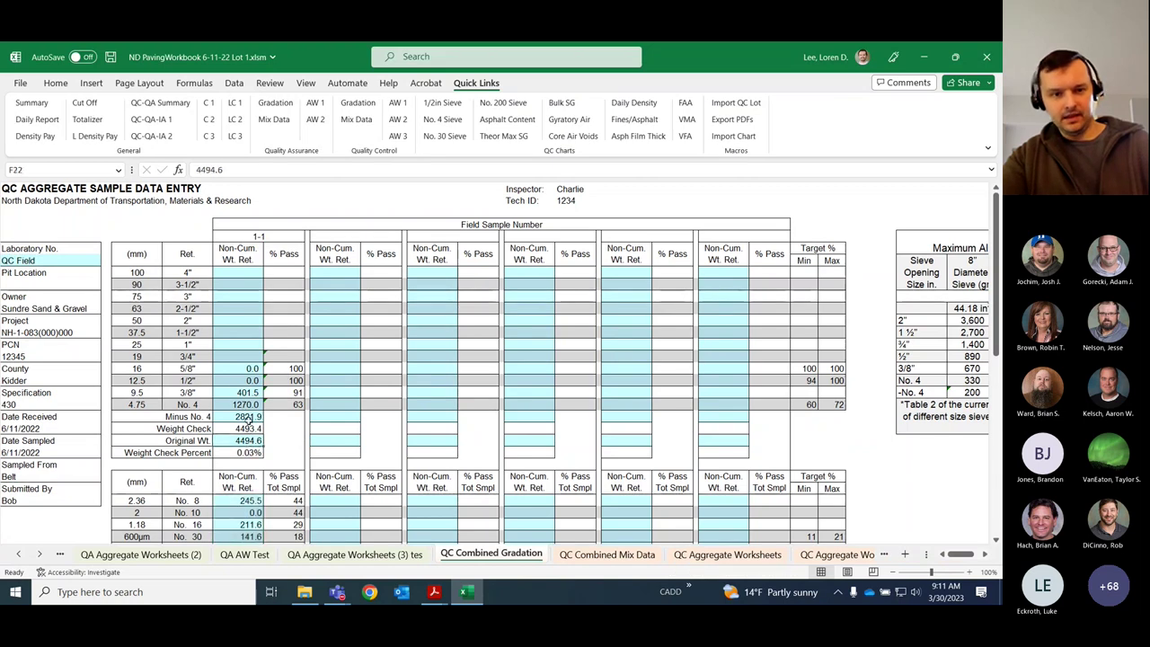
pyautogui.moveTo(249, 417); pyautogui.dragTo(245, 352)
pyautogui.click(244, 352)
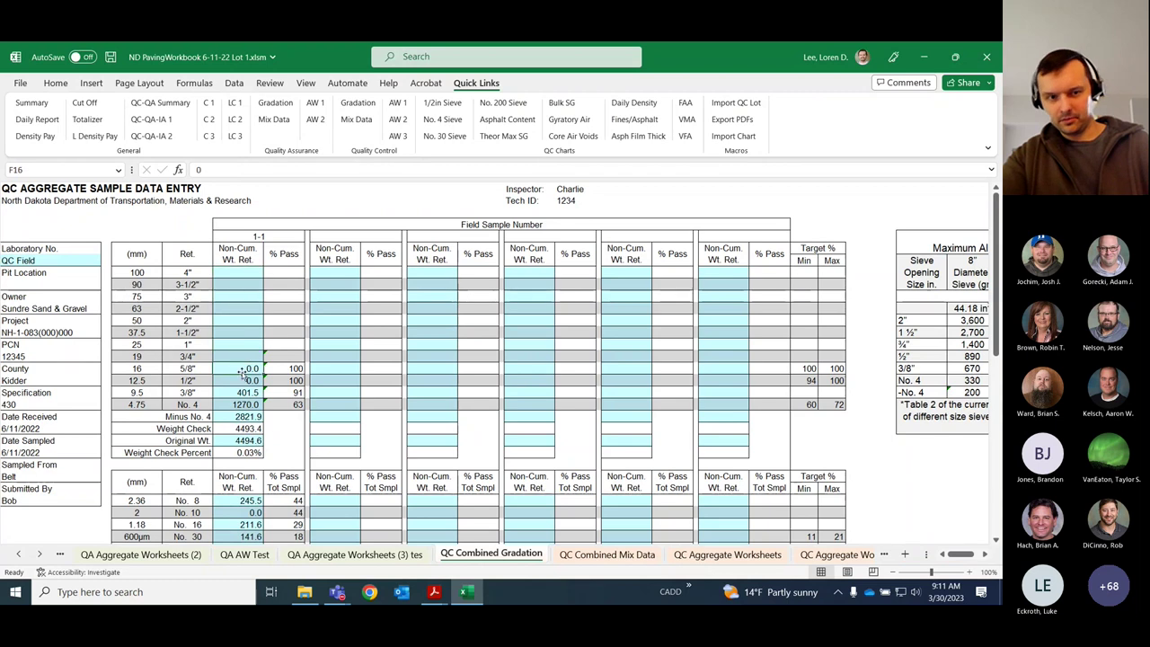
pyautogui.click(252, 417)
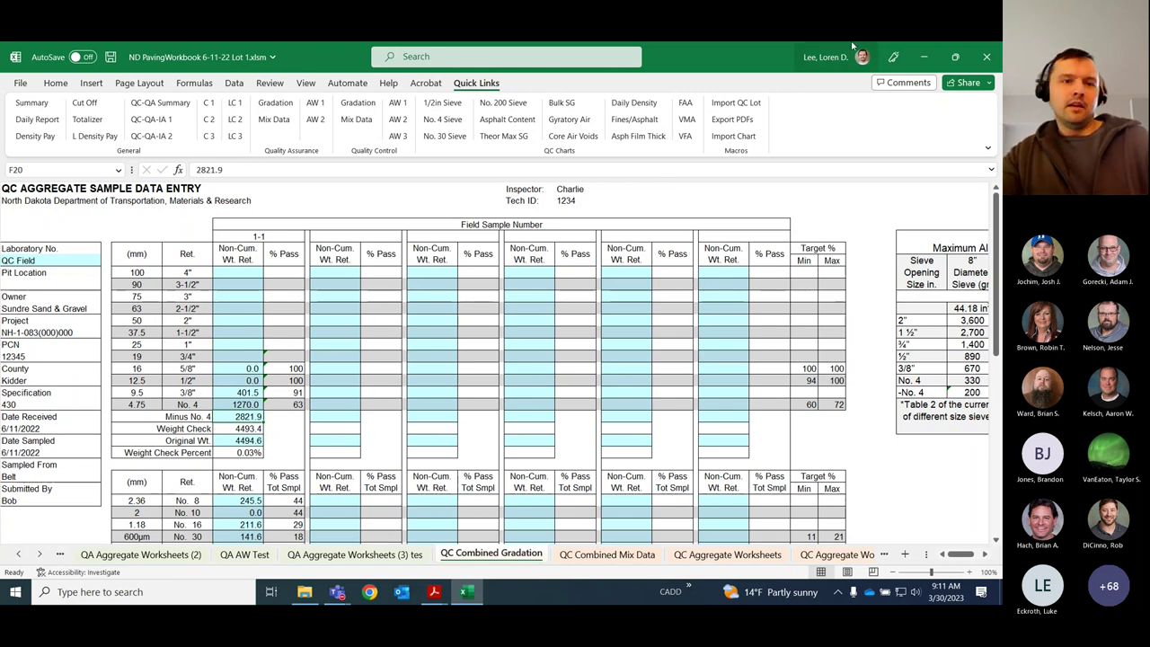
# - Close the workbook without saving, open ND PavingWorkbook 6-27-22 Lot 12.xlsm from the Workbook Training Examples > Charts folder, and enable its macros
pyautogui.click(986, 56)
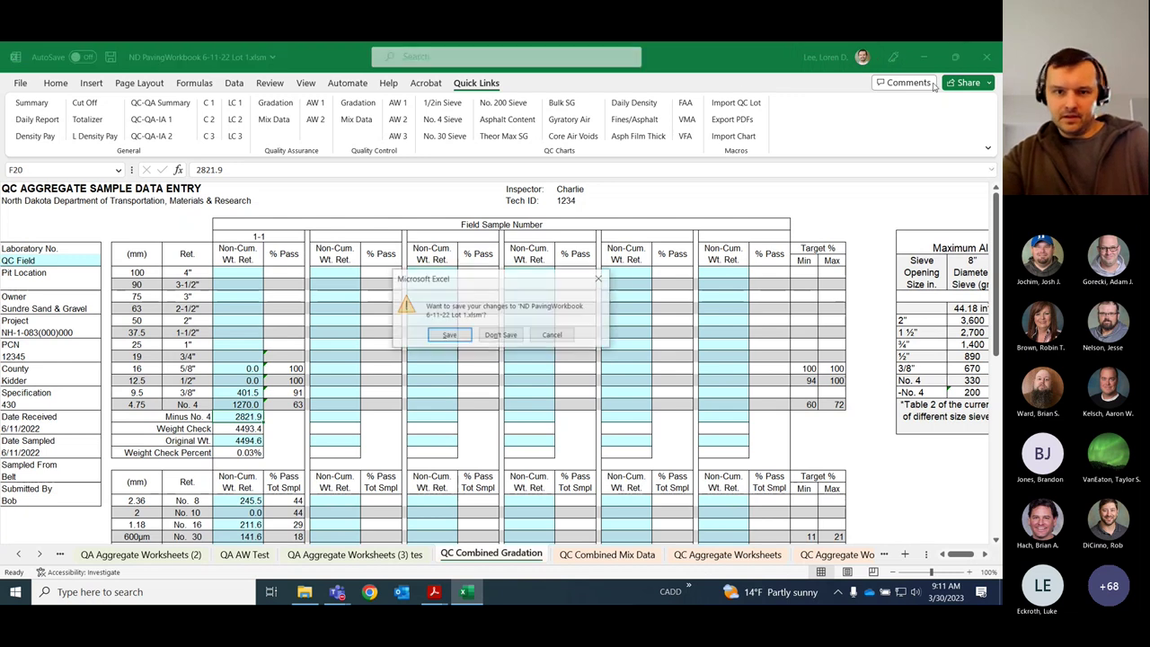
pyautogui.click(496, 334)
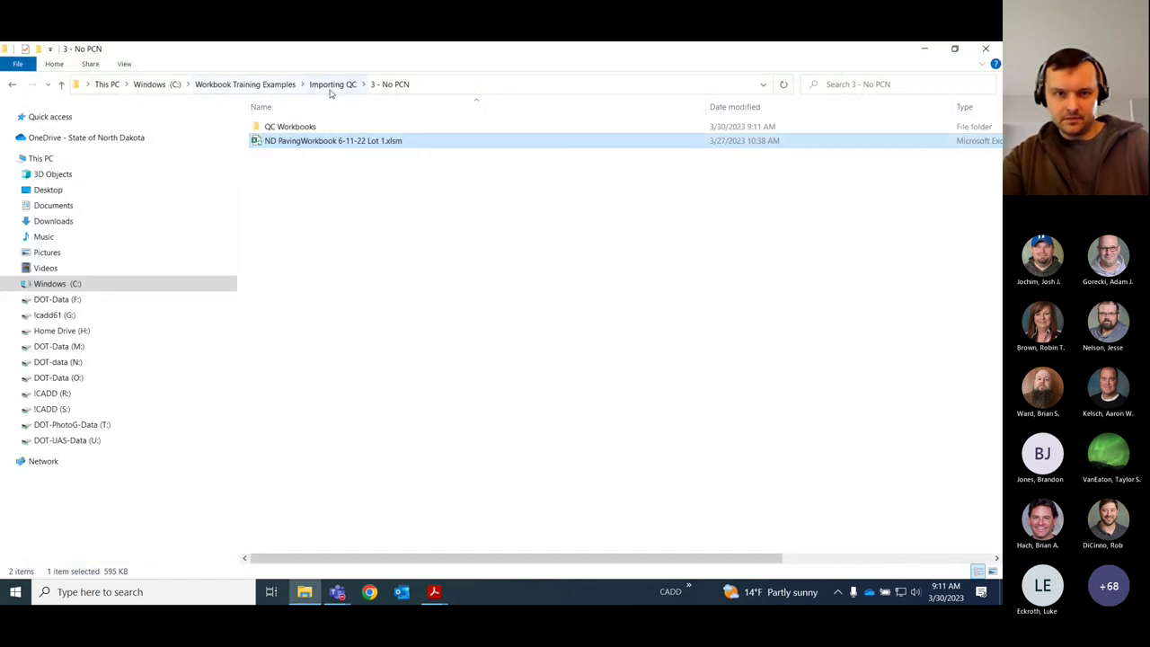
pyautogui.click(334, 85)
pyautogui.click(245, 84)
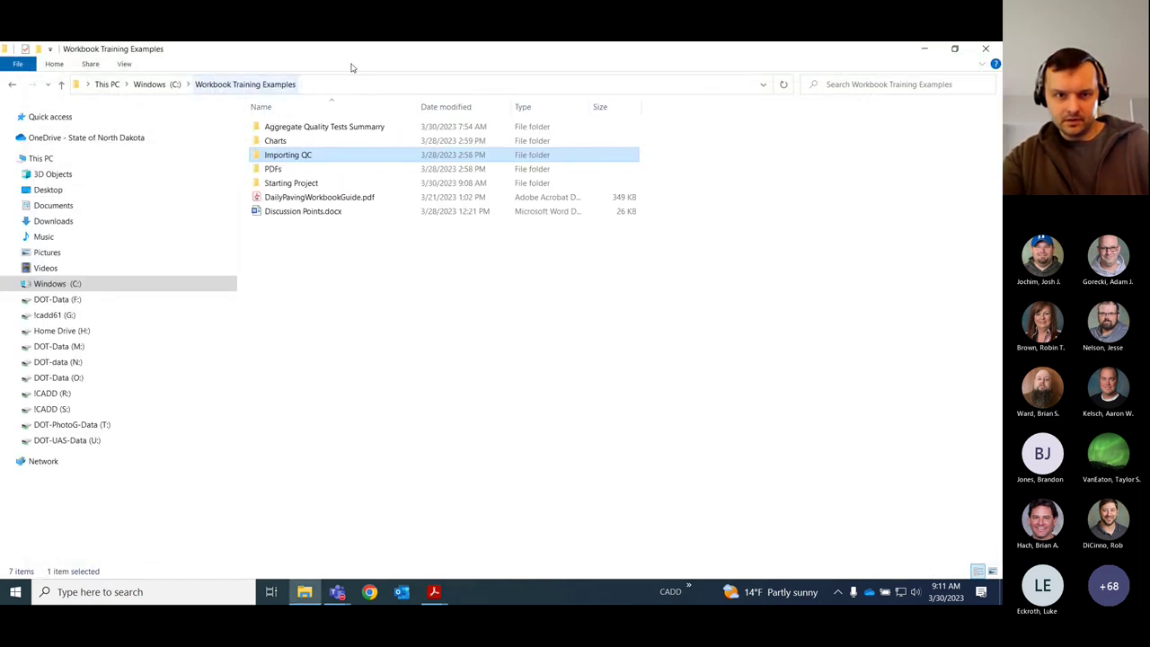
pyautogui.doubleClick(287, 140)
pyautogui.doubleClick(397, 296)
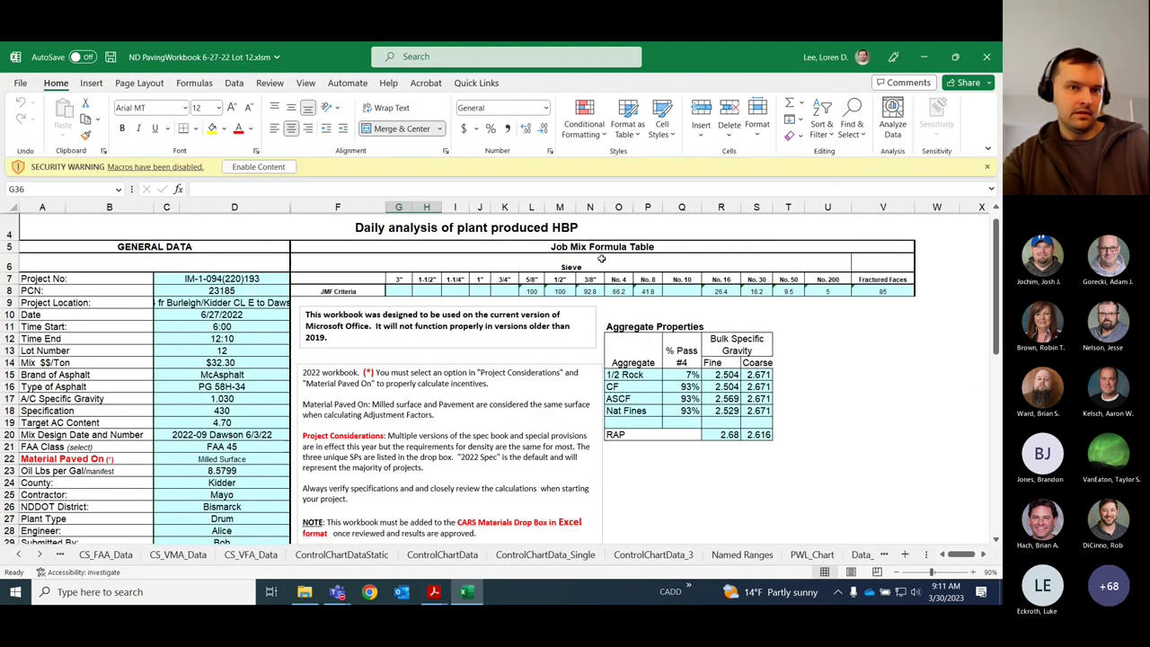
pyautogui.click(258, 166)
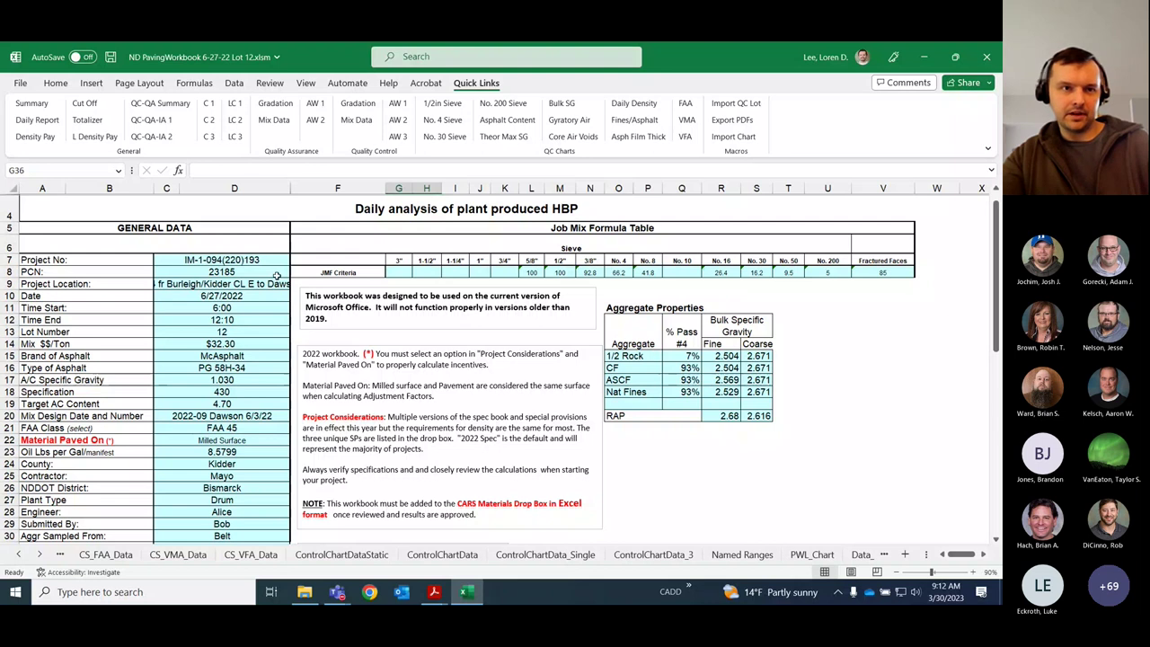
# - Open the Core Data sheet and look over the compaction core samples
pyautogui.click(209, 103)
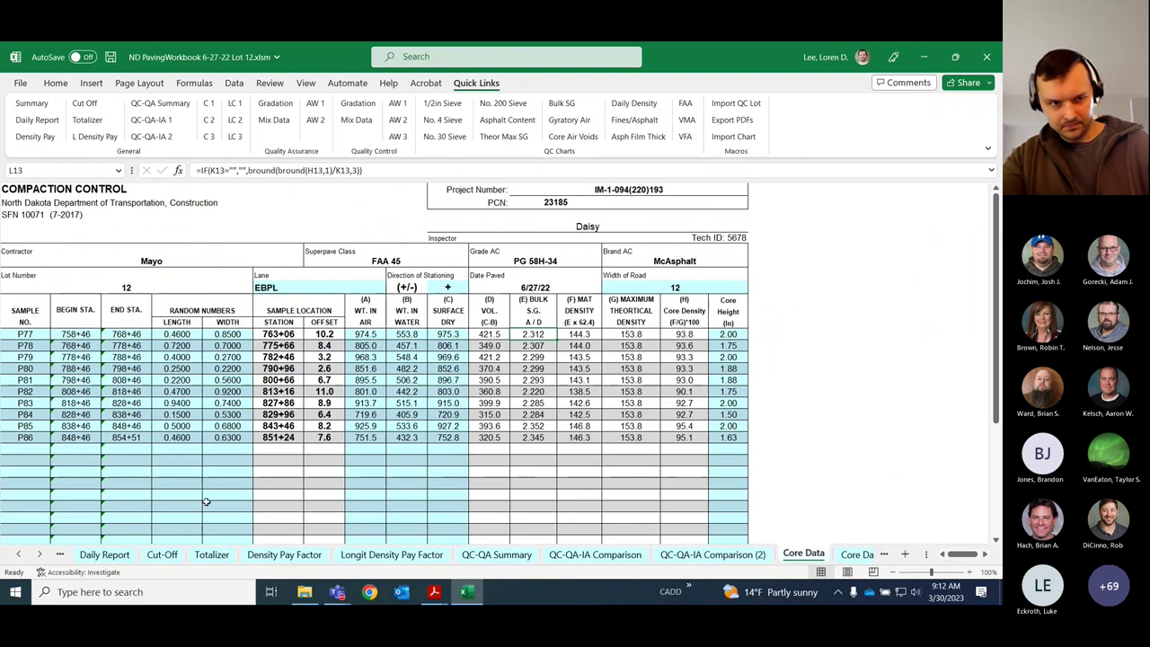
pyautogui.scroll(-2, 144, 392)
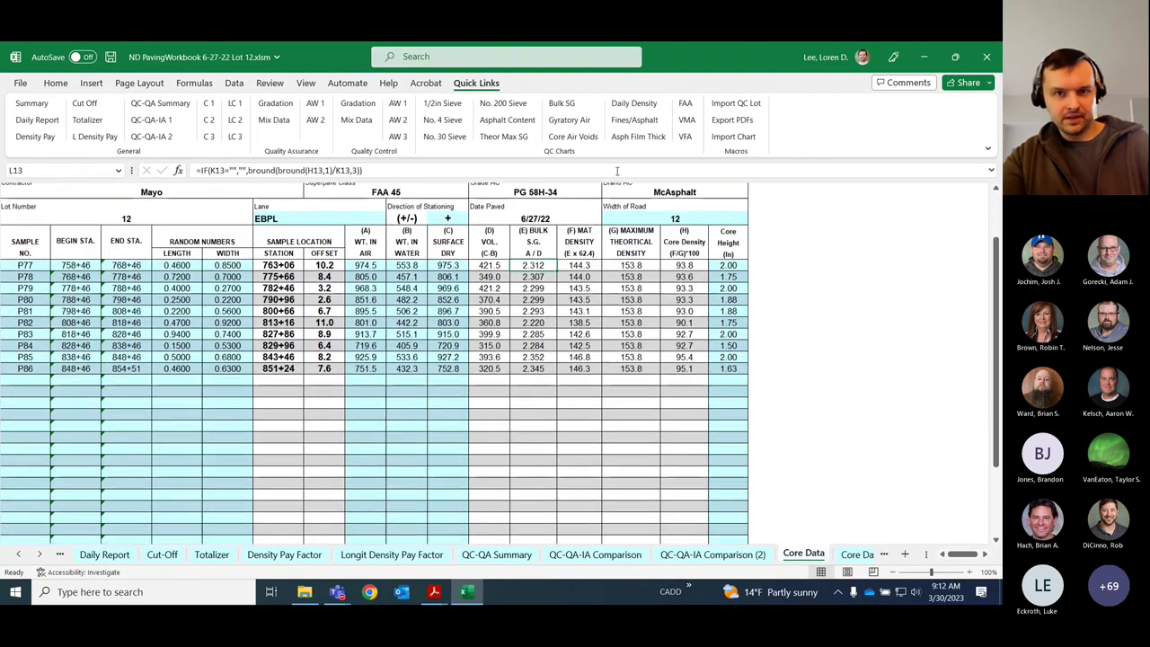
pyautogui.scroll(1, 449, 252)
# - Switch the direction of stationing to minus on Core Data and set it back to plus
pyautogui.click(449, 249)
pyautogui.click(476, 253)
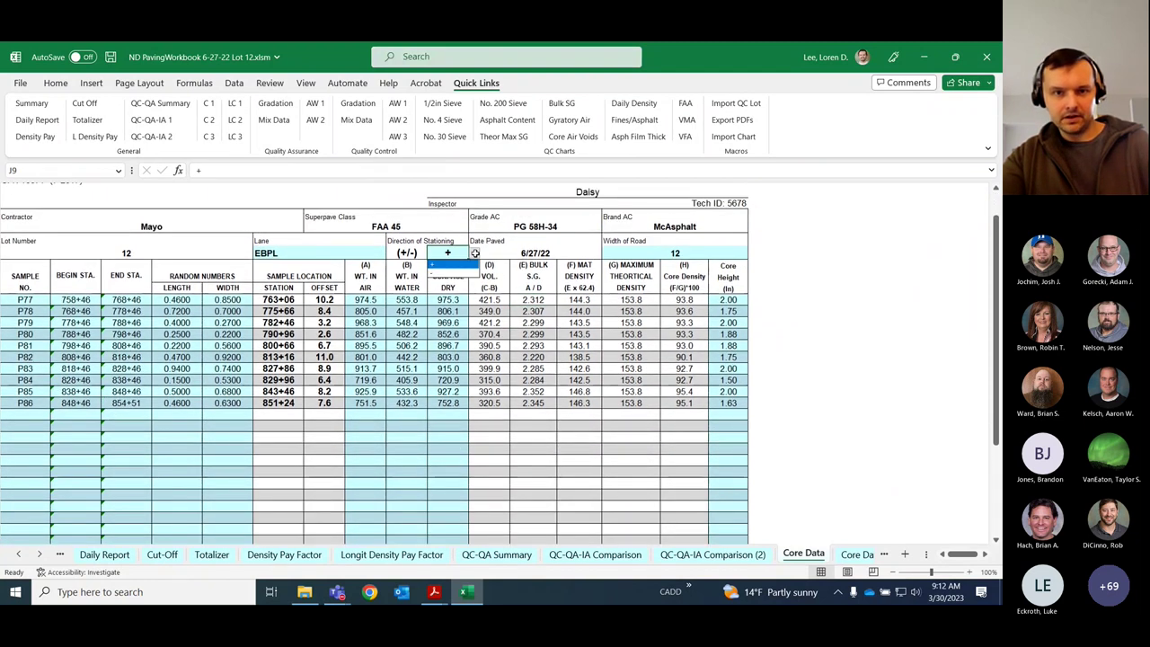
pyautogui.click(446, 275)
pyautogui.click(475, 254)
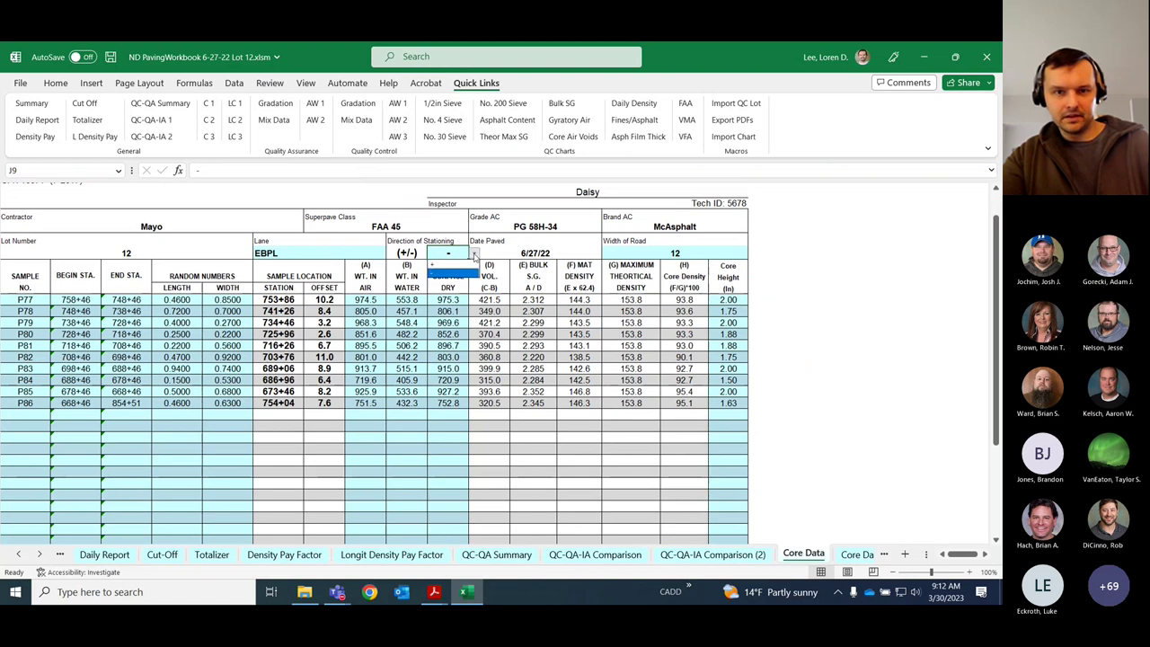
pyautogui.click(440, 264)
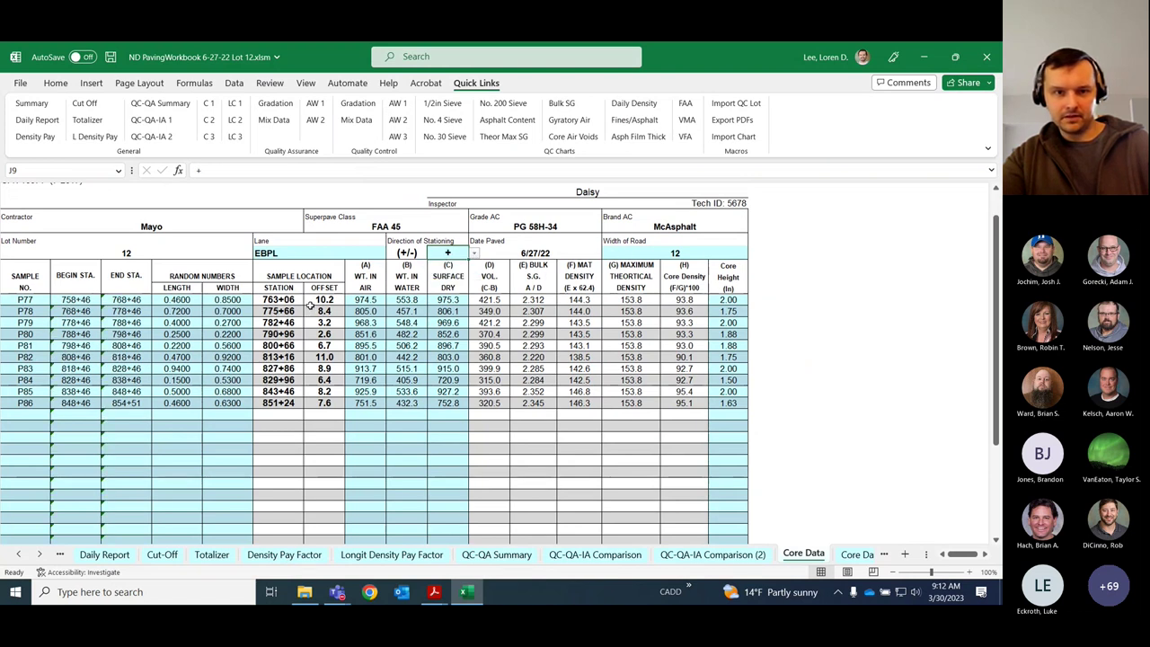
# - Check the road width, clear the beginning station of sample P77, inspect the dependent stations, and restore it to 758+46
pyautogui.click(665, 252)
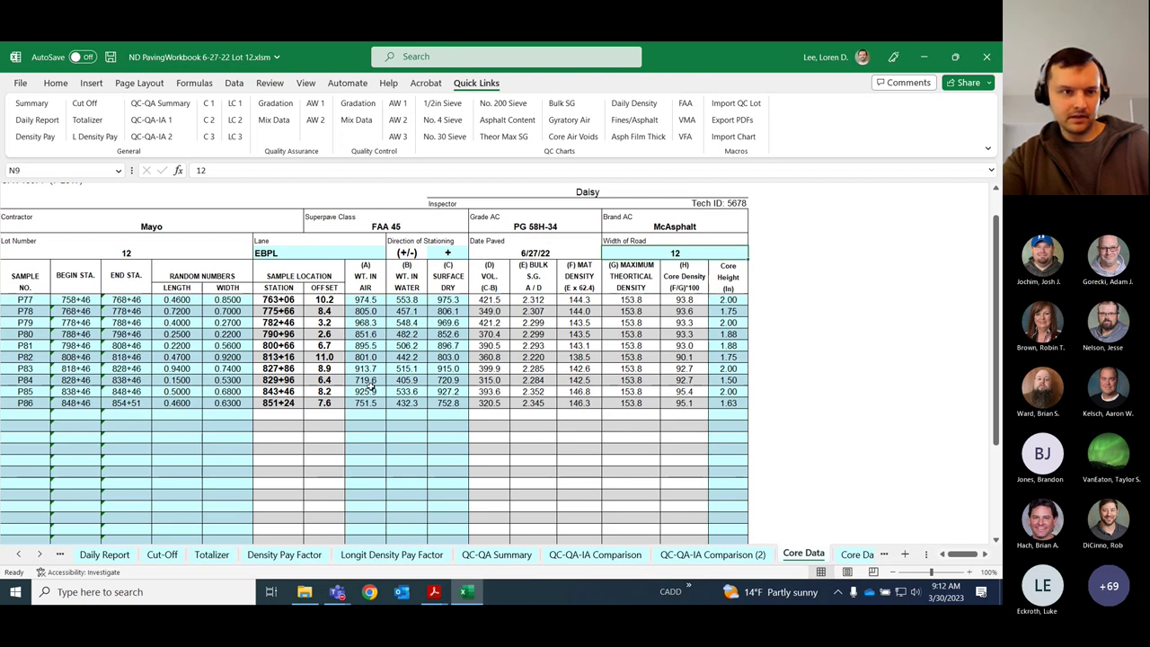
pyautogui.click(74, 299)
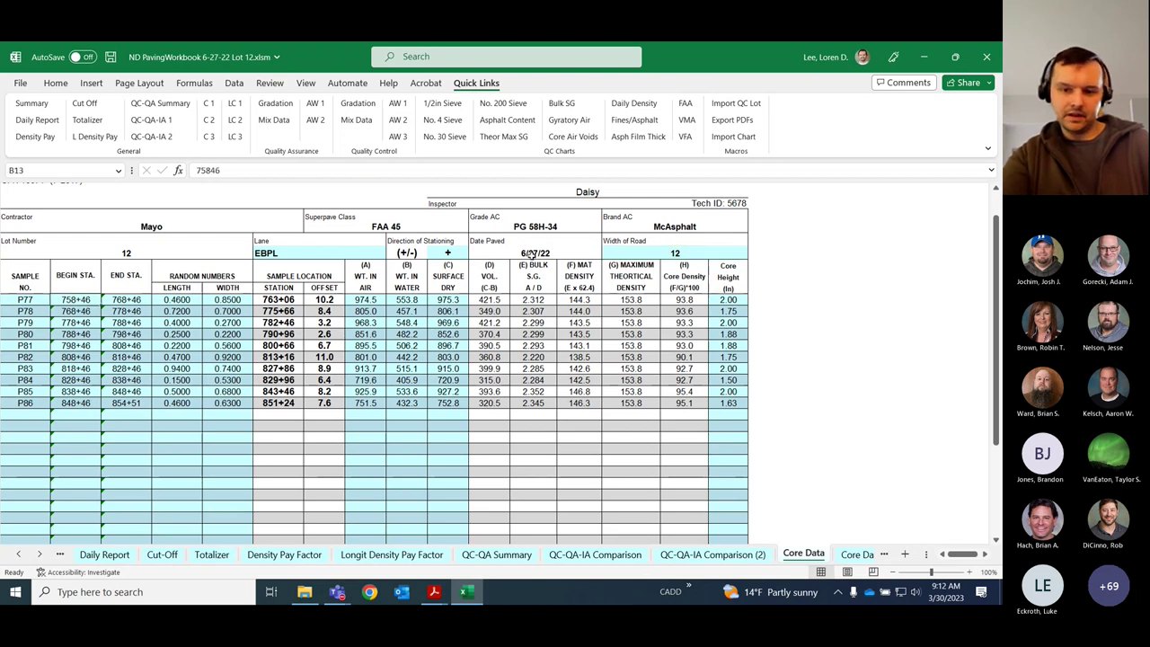
pyautogui.press('Delete')
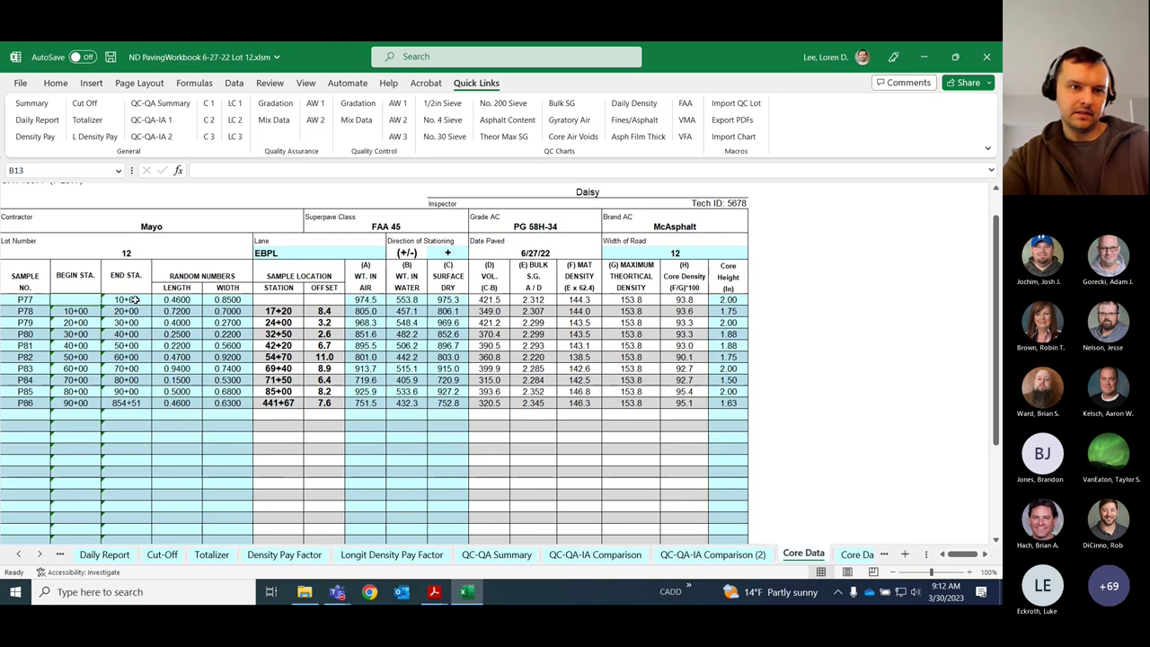
pyautogui.moveTo(132, 299); pyautogui.dragTo(81, 415)
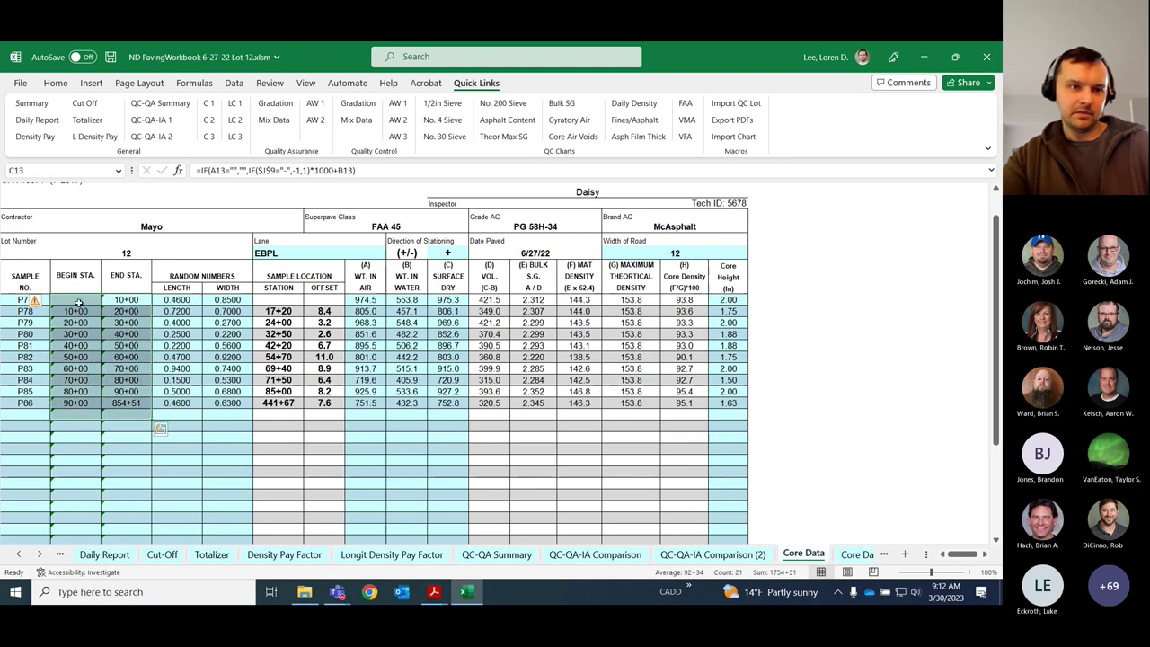
pyautogui.click(79, 302)
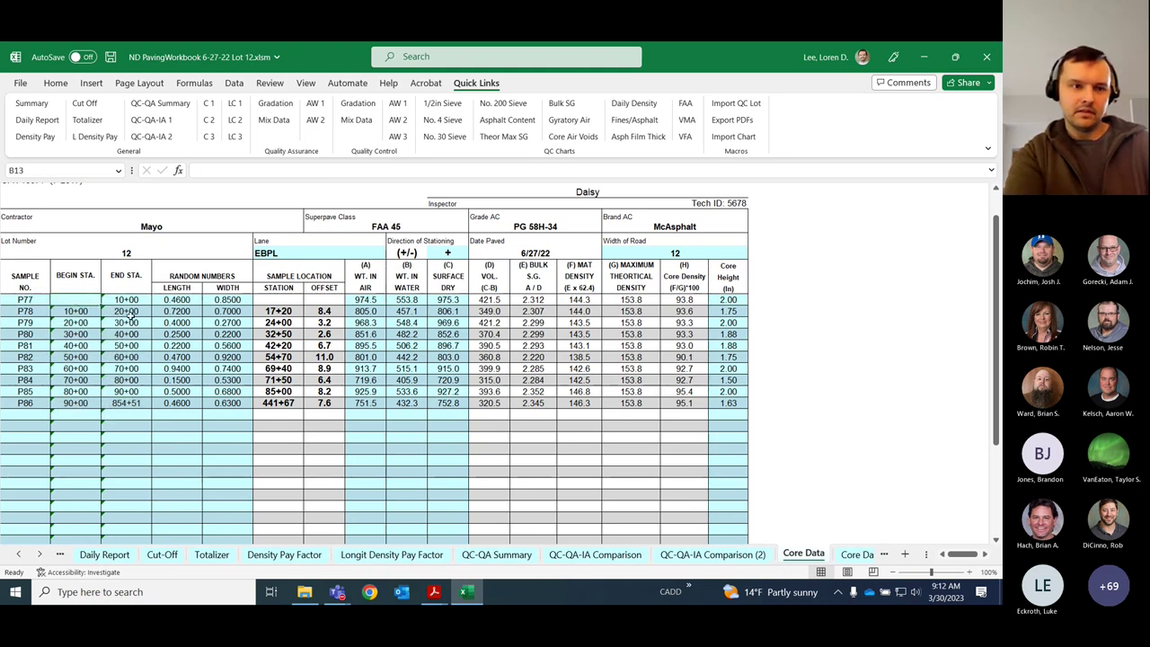
pyautogui.write('758+46')
# - Add sample P87 in the first empty row below P86 and undo the entry
pyautogui.click(20, 416)
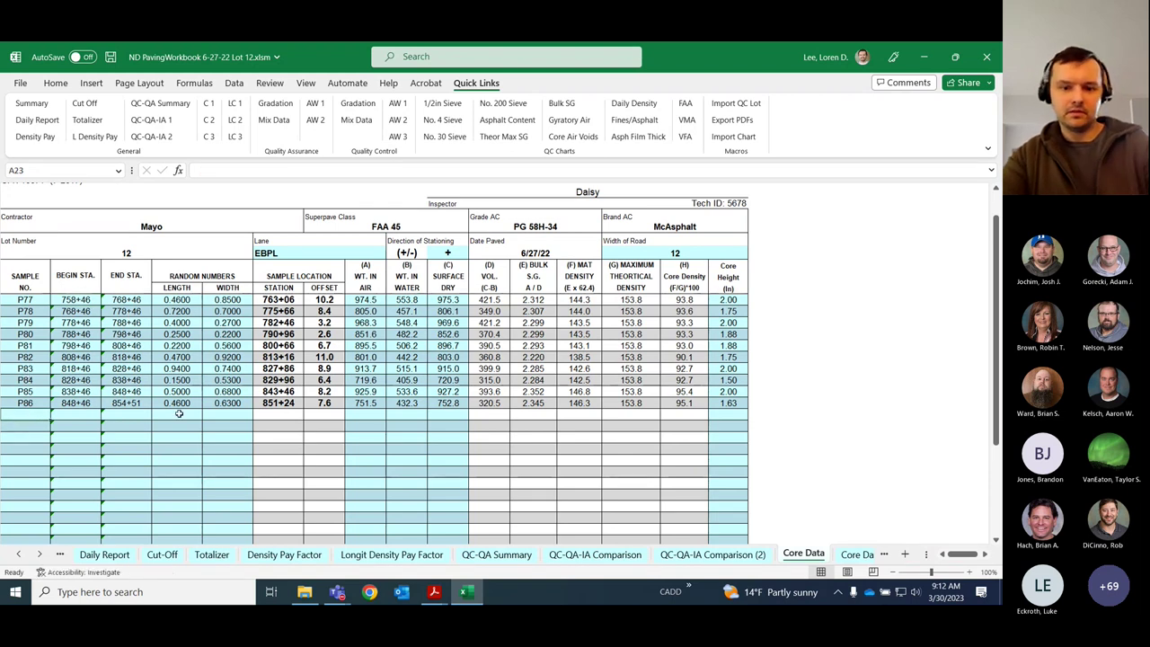
pyautogui.write('P87')
pyautogui.press('Return')
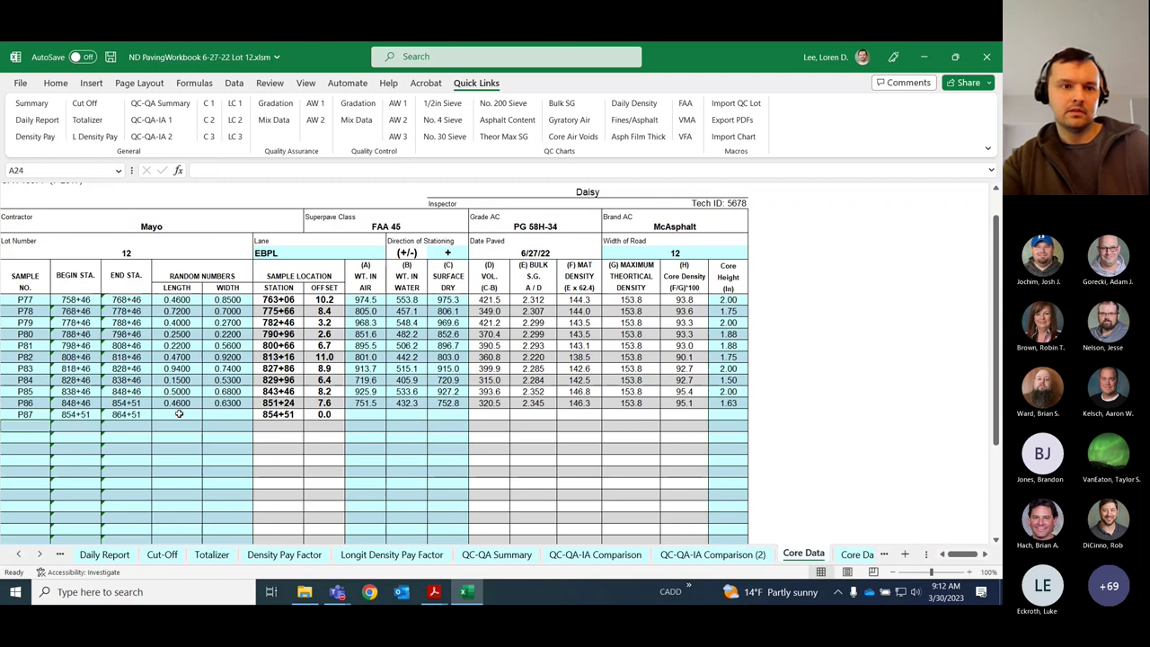
pyautogui.hotkey('ctrl', 'z')
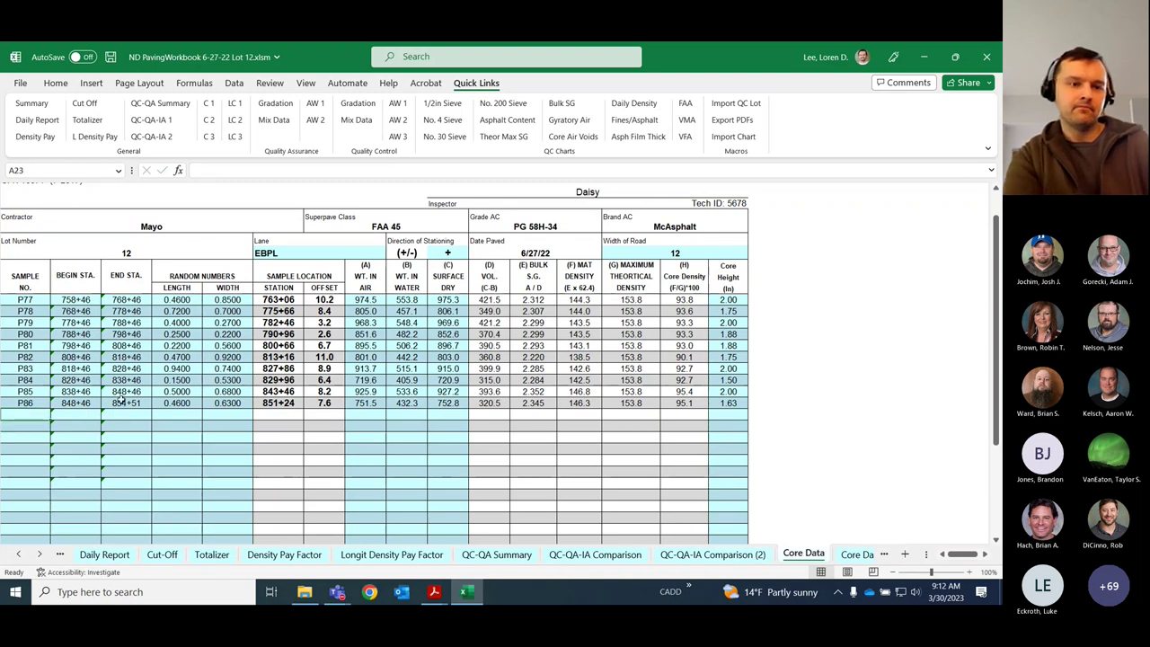
# - Inspect the end station of the last core sample on both Core Data and Longitudinal Core Data
pyautogui.click(126, 402)
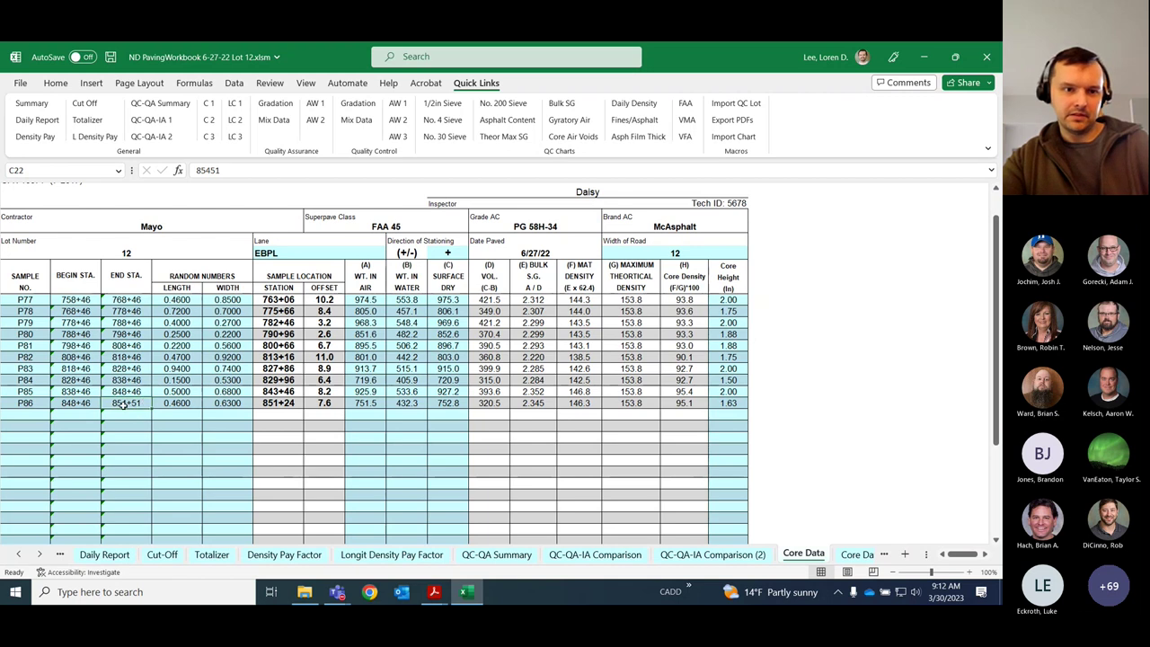
pyautogui.click(236, 104)
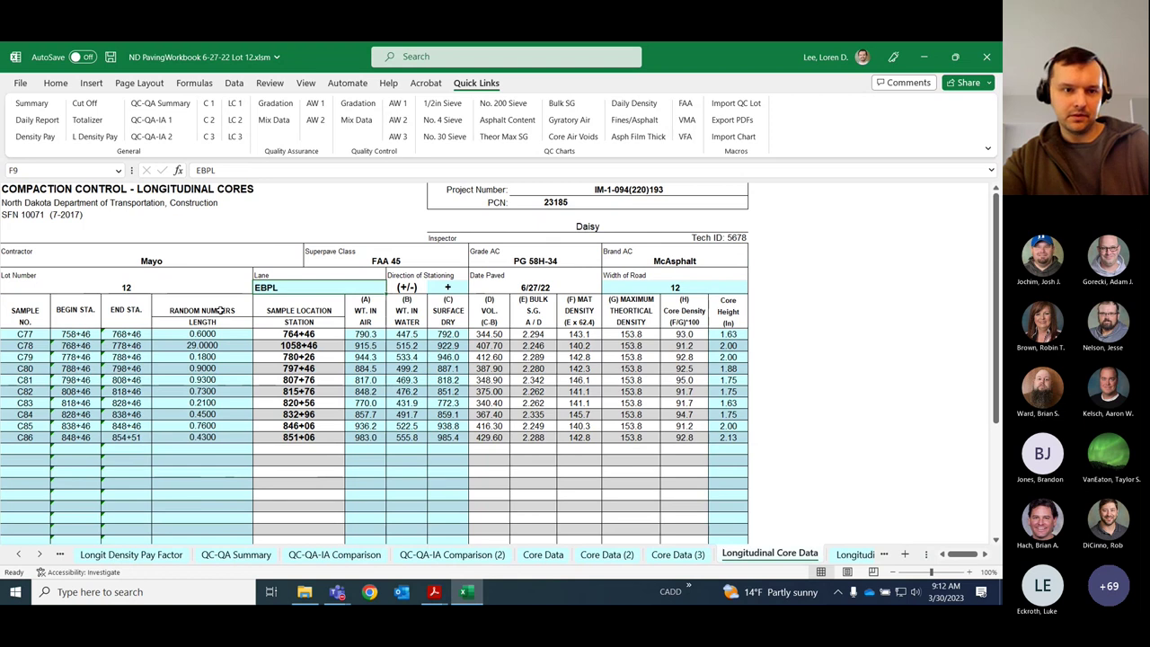
pyautogui.click(127, 437)
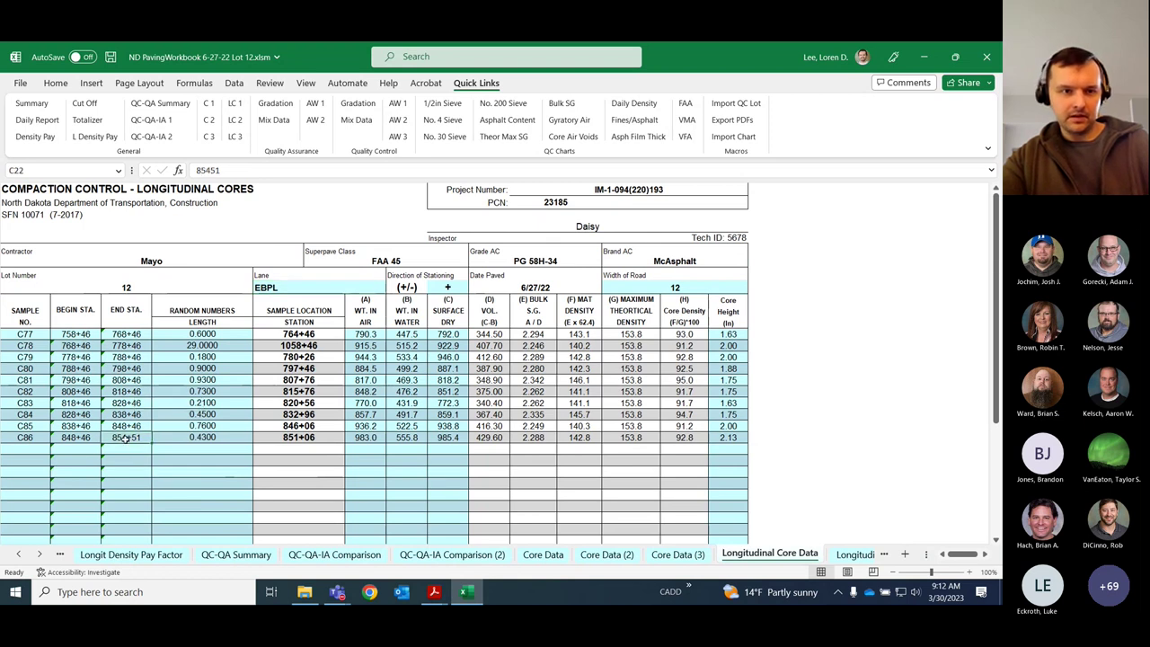
# - Open the Daily Report and inspect the formula for the longitudinal joints amount paved under Payment Adjustment
pyautogui.click(39, 121)
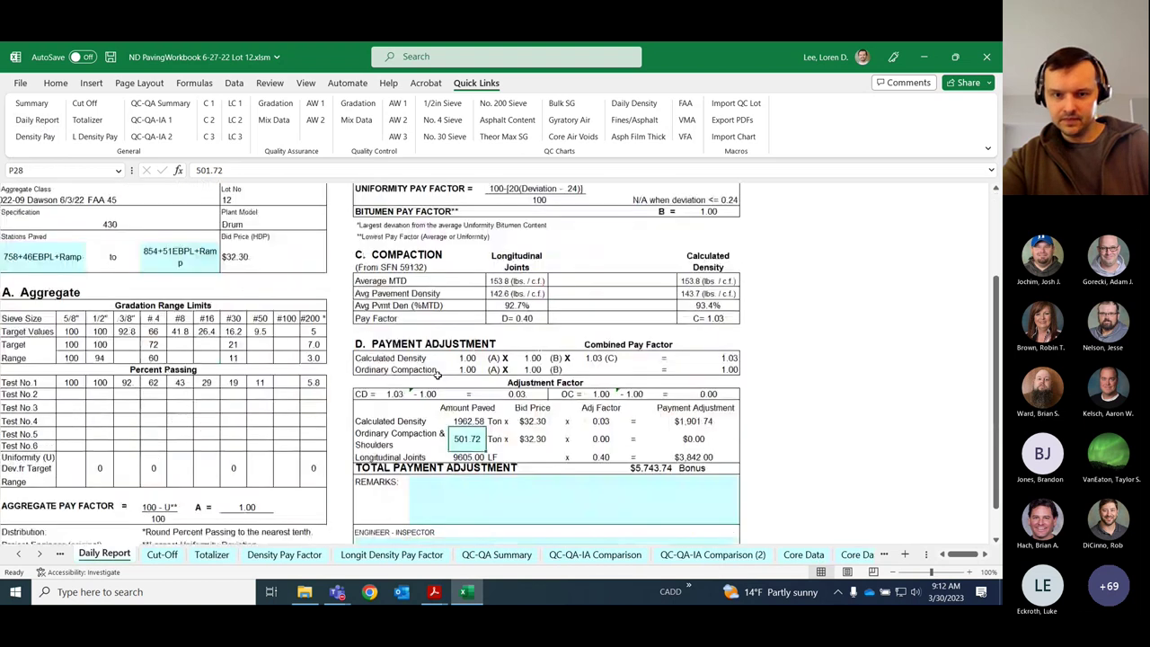
pyautogui.scroll(-1, 437, 375)
pyautogui.click(458, 443)
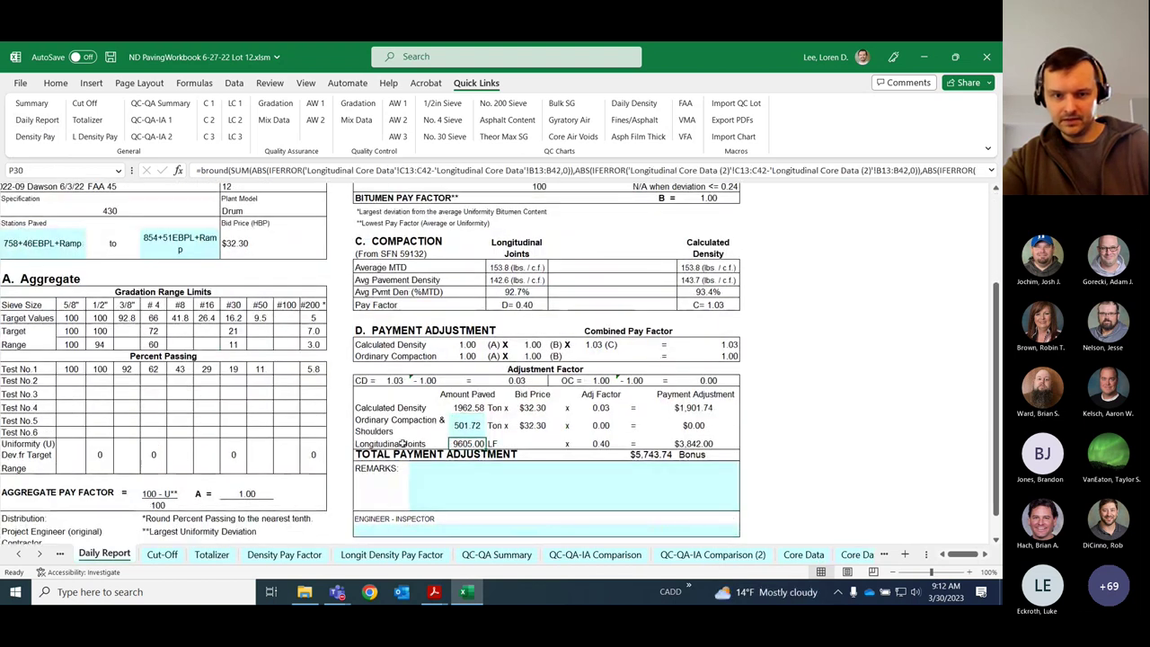
# - Recheck the longitudinal joints amount paved cell in the Daily Report's Payment Adjustment section
pyautogui.click(401, 443)
pyautogui.click(469, 444)
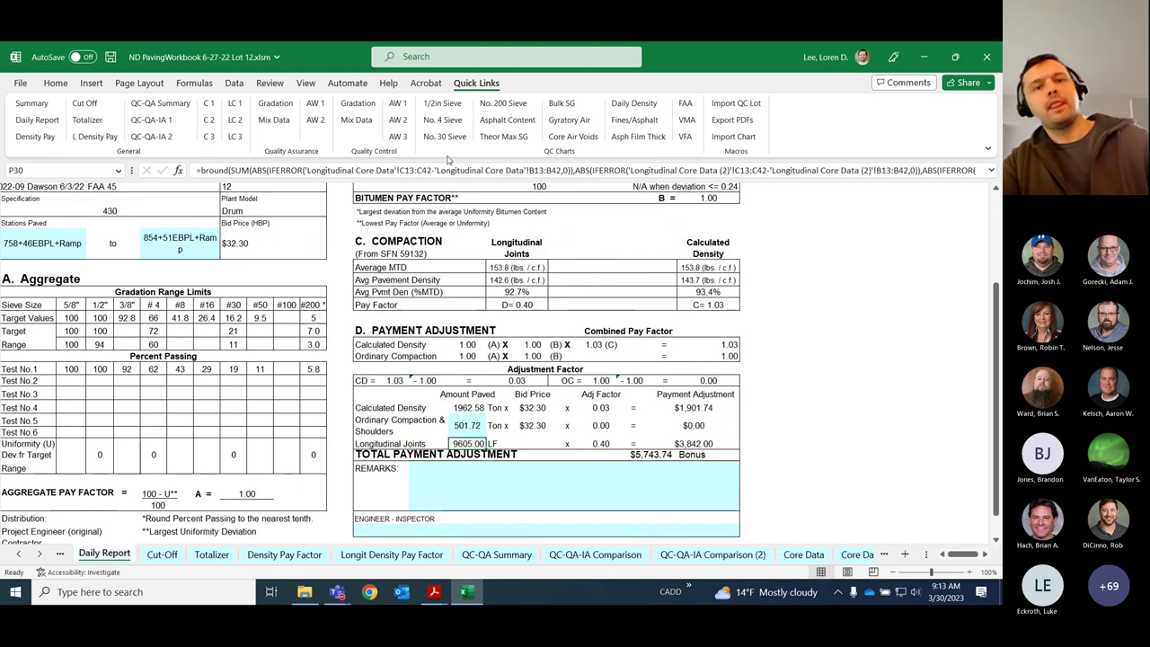
# - Open the quality assurance gradation sheet and inspect the field sample number formulas across its three sample columns
pyautogui.click(364, 108)
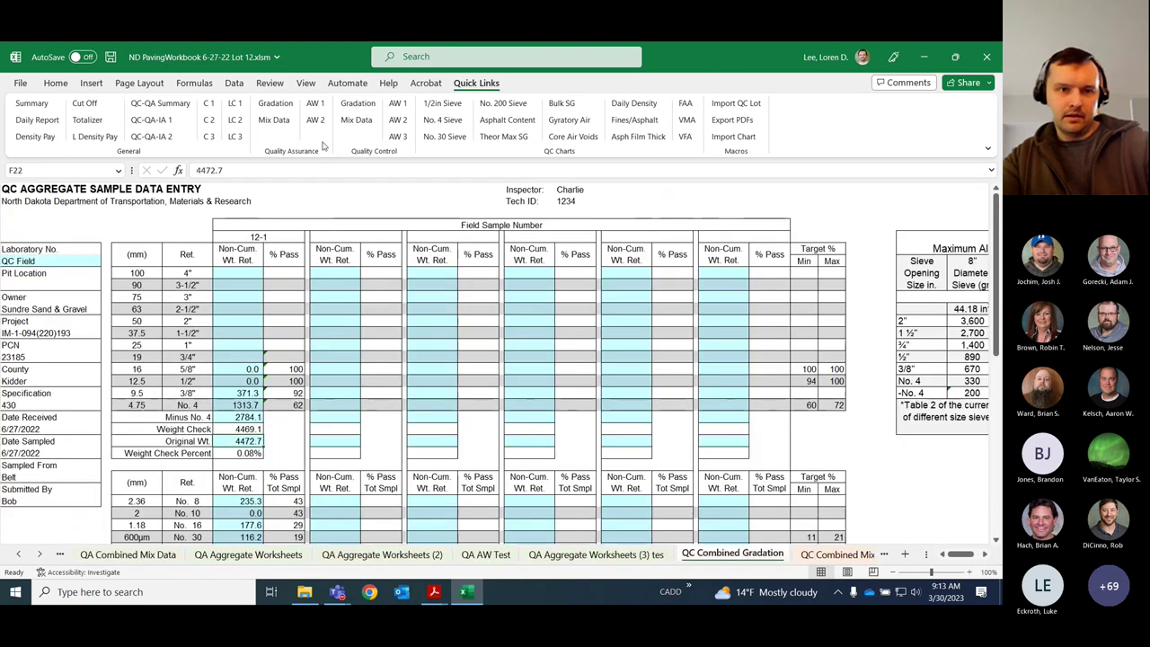
pyautogui.click(286, 109)
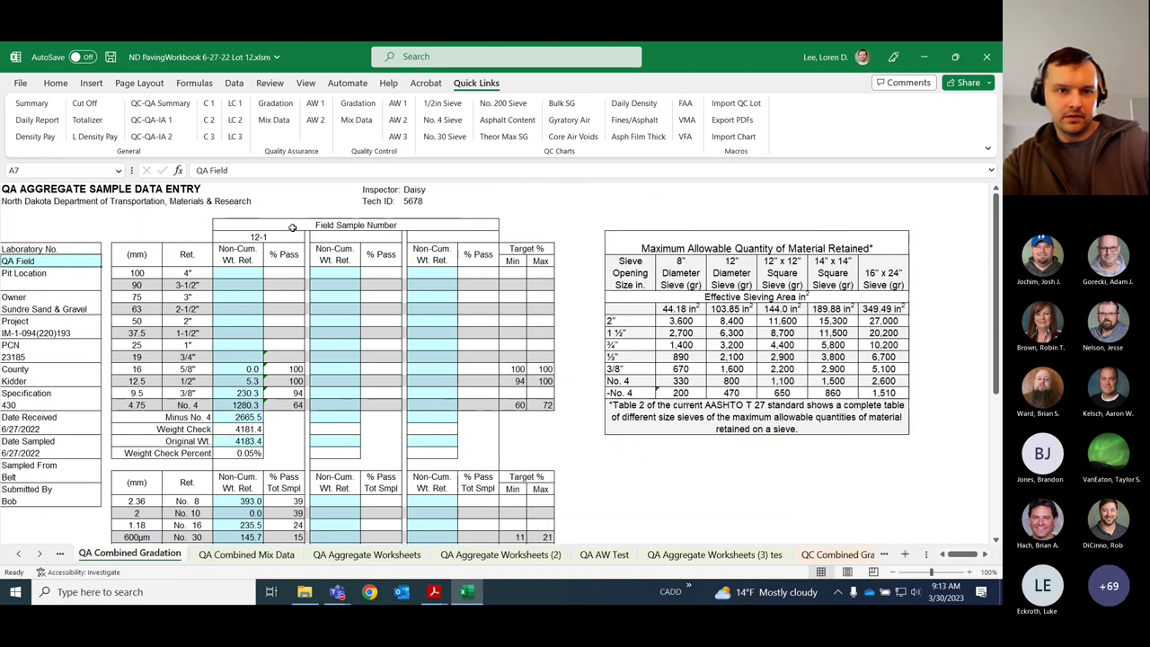
pyautogui.scroll(-2, 291, 228)
pyautogui.scroll(2, 244, 250)
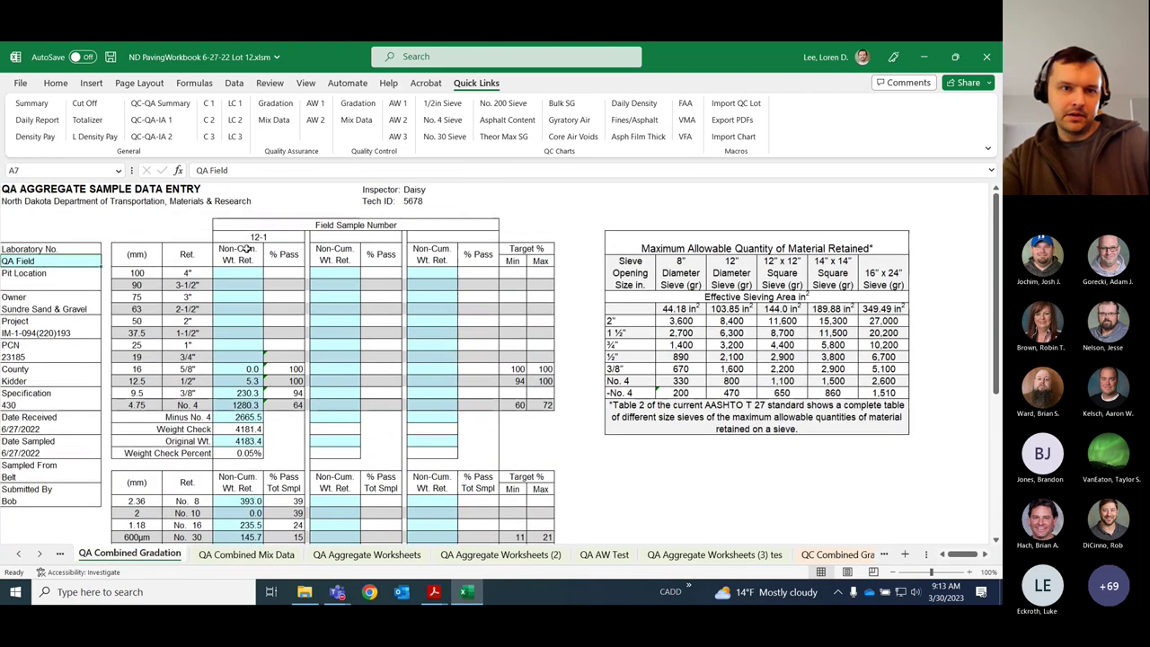
pyautogui.click(331, 227)
pyautogui.moveTo(235, 238); pyautogui.dragTo(449, 239)
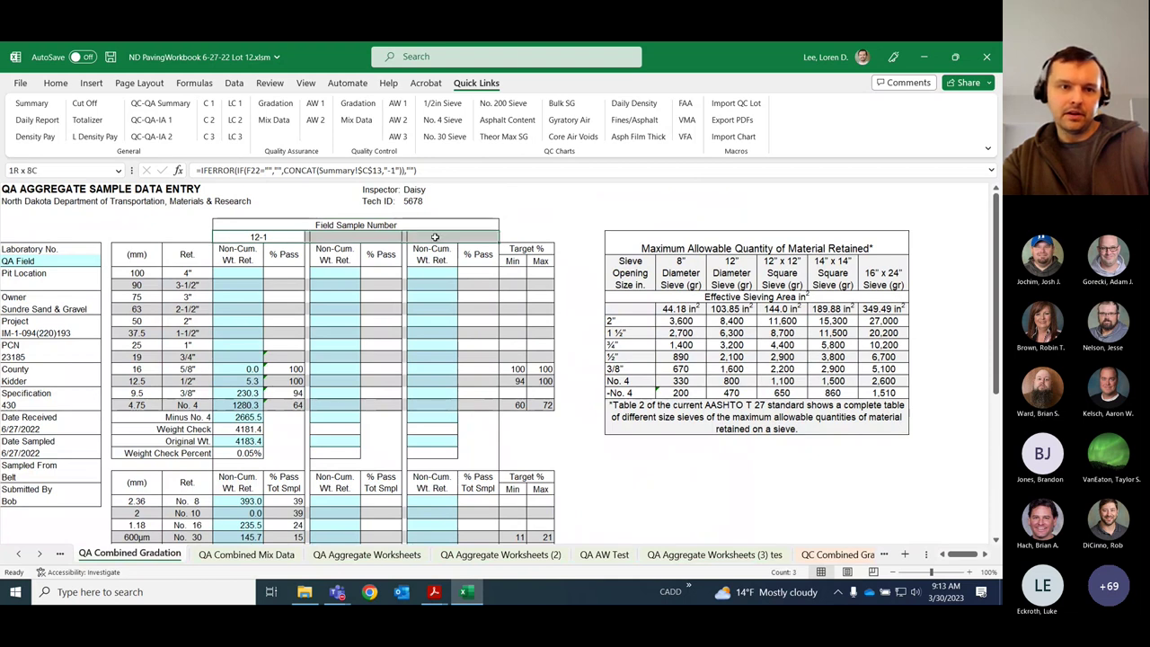
pyautogui.click(261, 237)
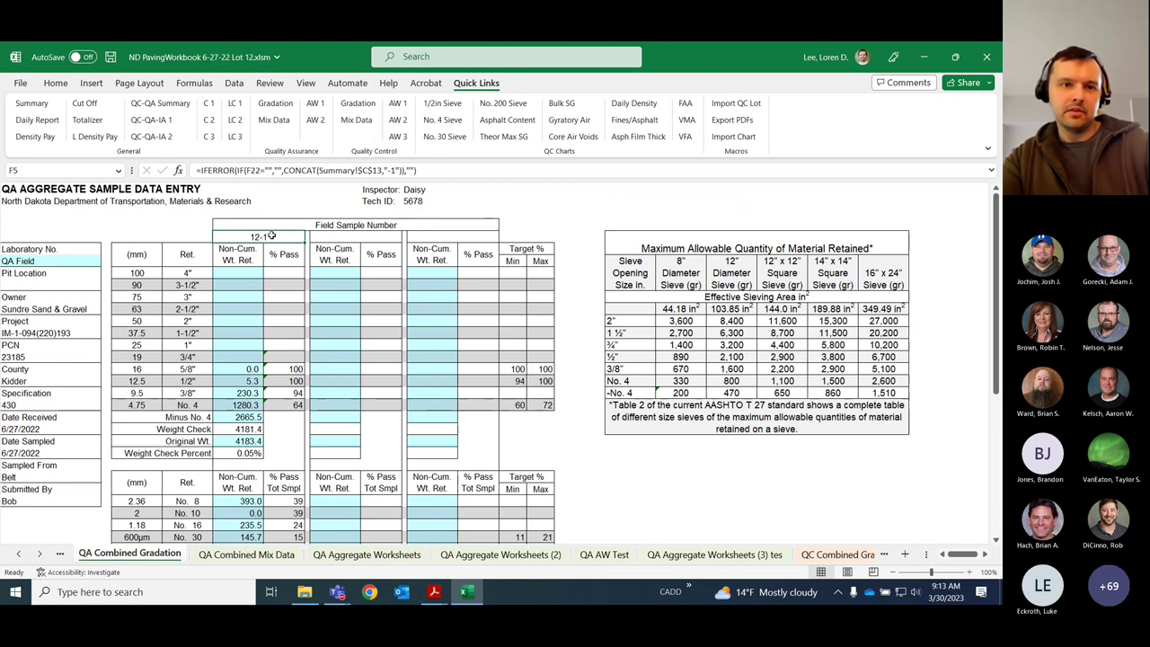
# - Check the Field Sample Number choices on the first QA Aggregate Worksheets sheet and compare them with the sample number on QA Combined Gradation
pyautogui.click(314, 105)
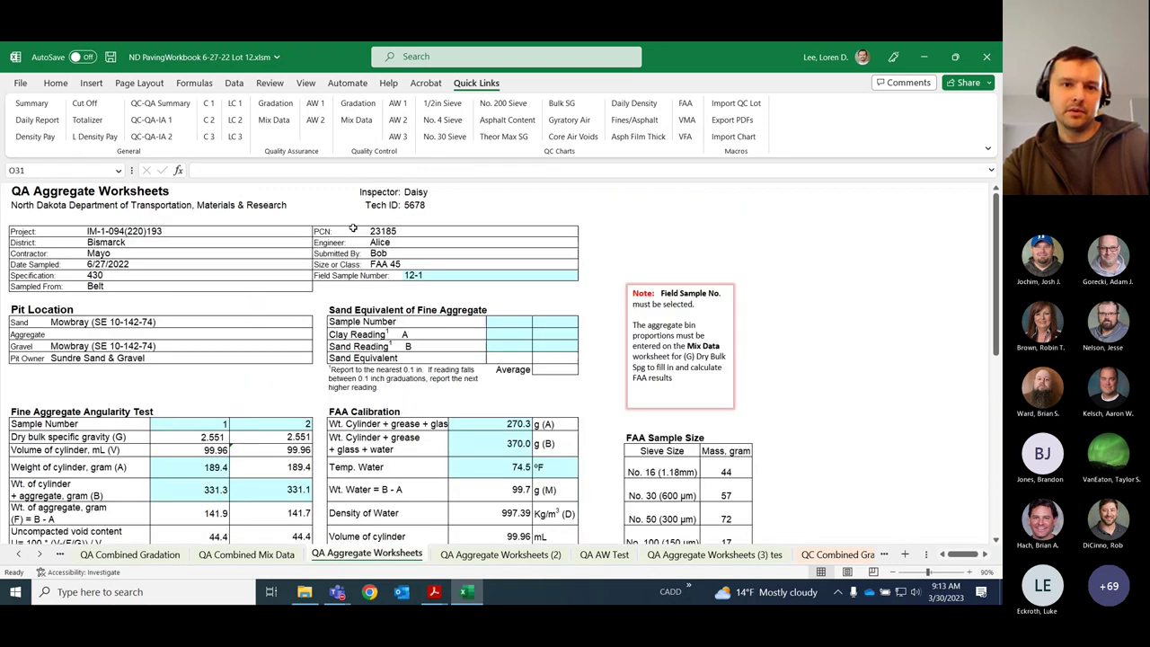
pyautogui.click(508, 276)
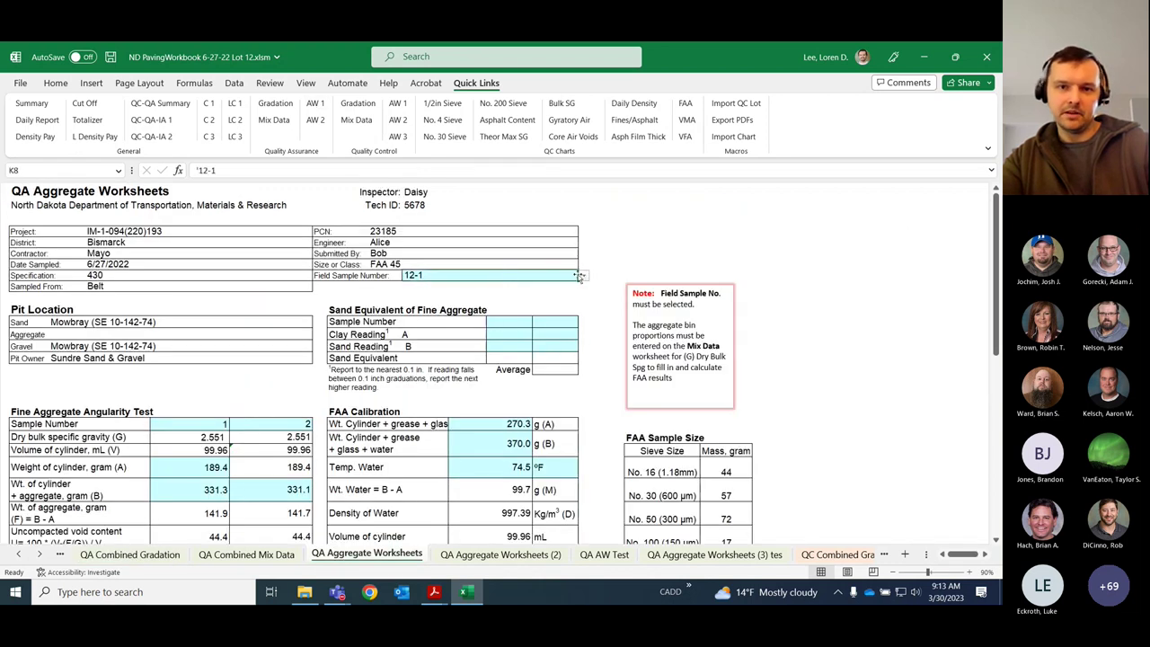
pyautogui.click(580, 276)
pyautogui.click(417, 285)
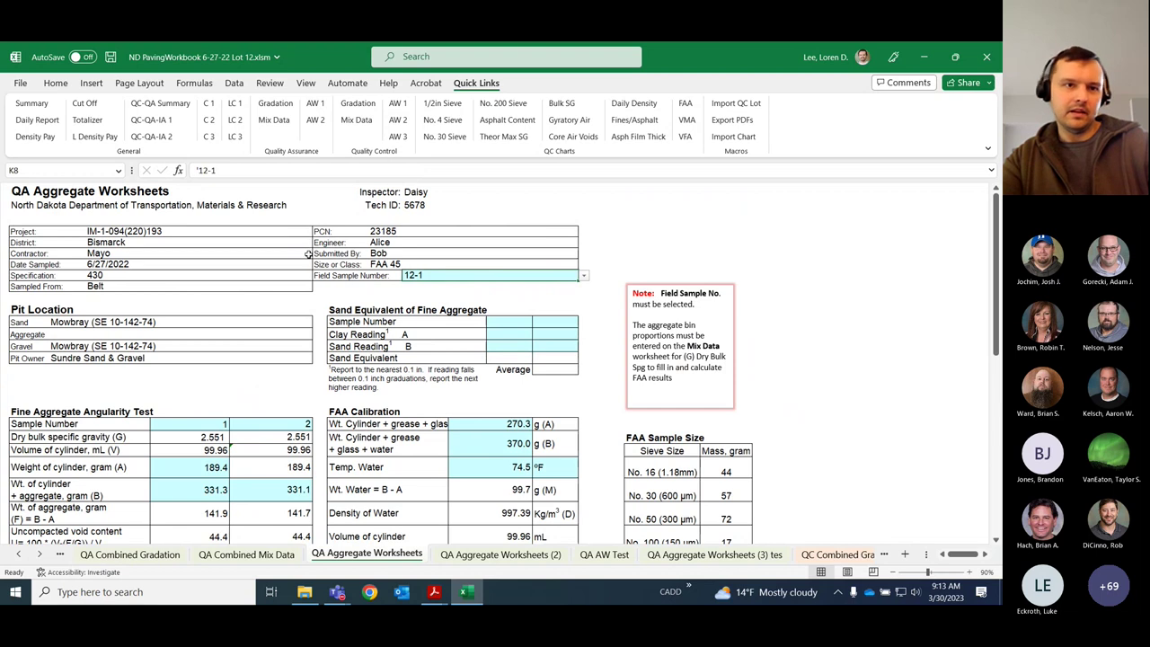
pyautogui.click(276, 105)
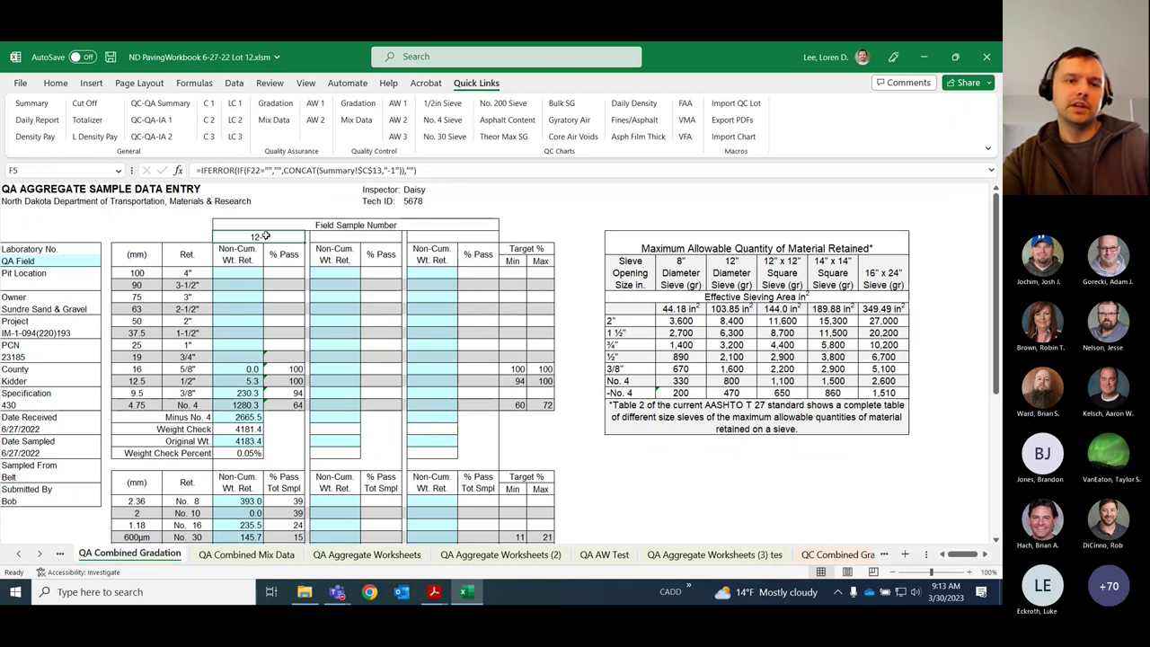
pyautogui.click(316, 104)
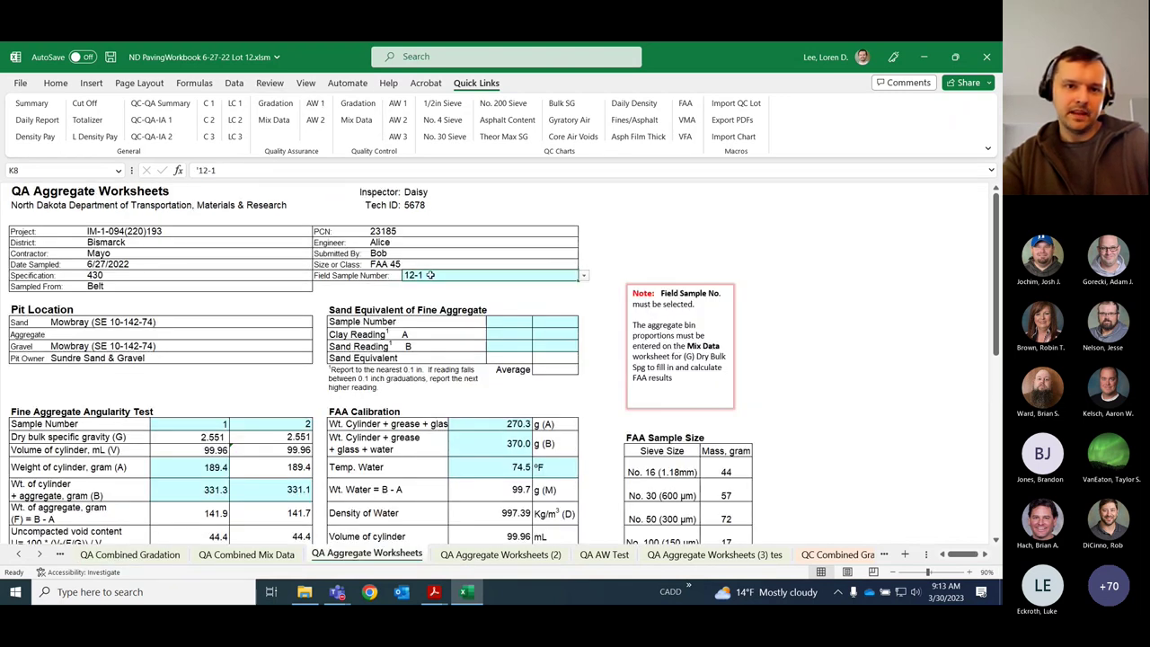
# - Review the Fine Aggregate Angularity Test on QA Aggregate Worksheets and the sieve data on QA Combined Gradation
pyautogui.scroll(-1, 452, 284)
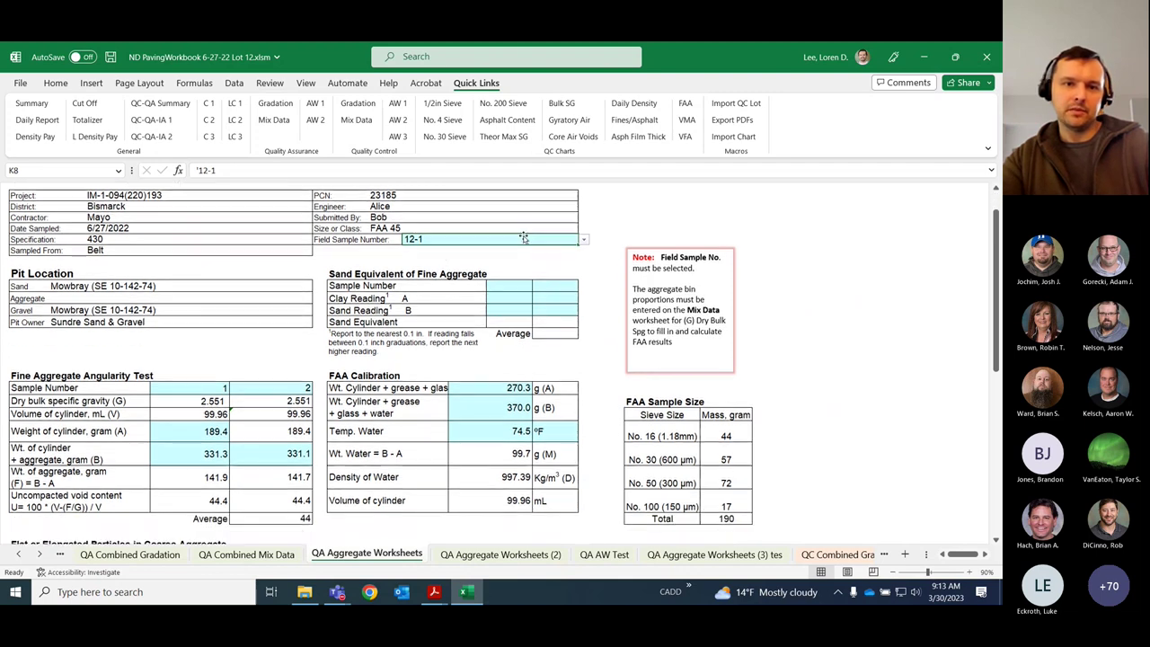
pyautogui.scroll(-1, 420, 254)
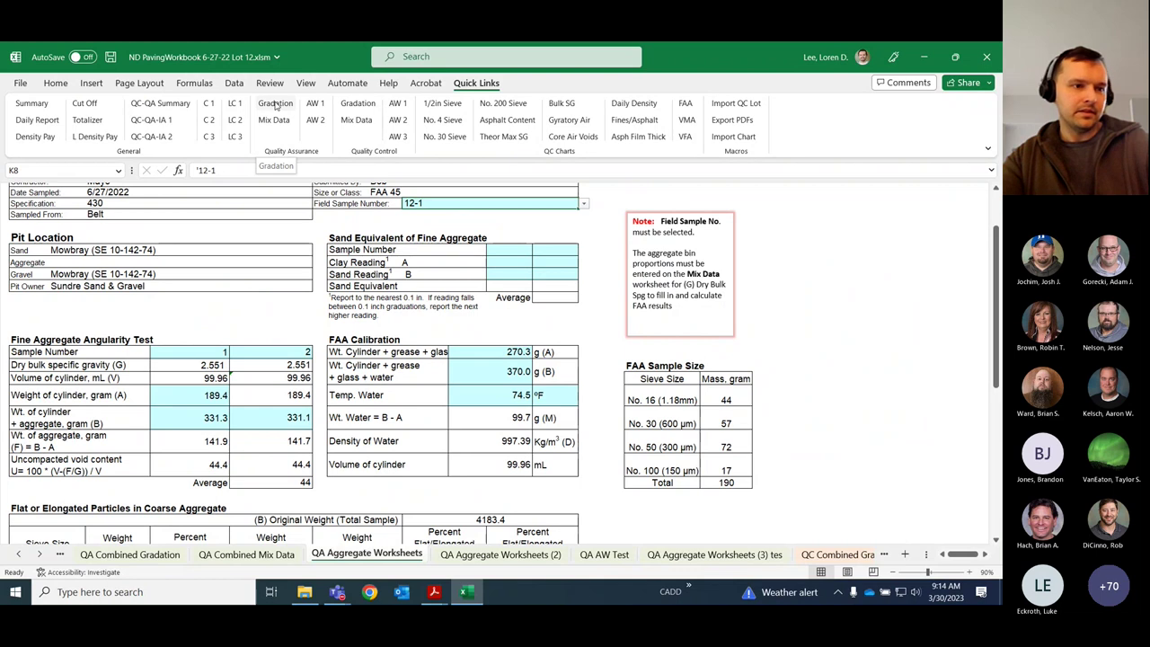
pyautogui.scroll(2, 352, 239)
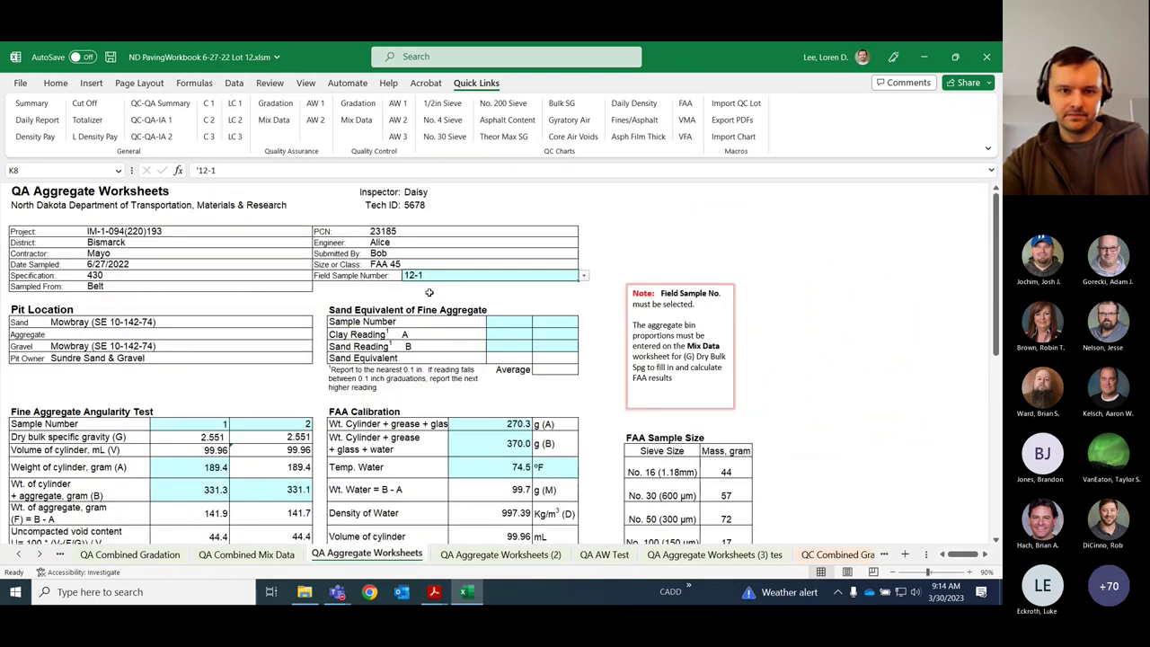
pyautogui.scroll(-2, 284, 443)
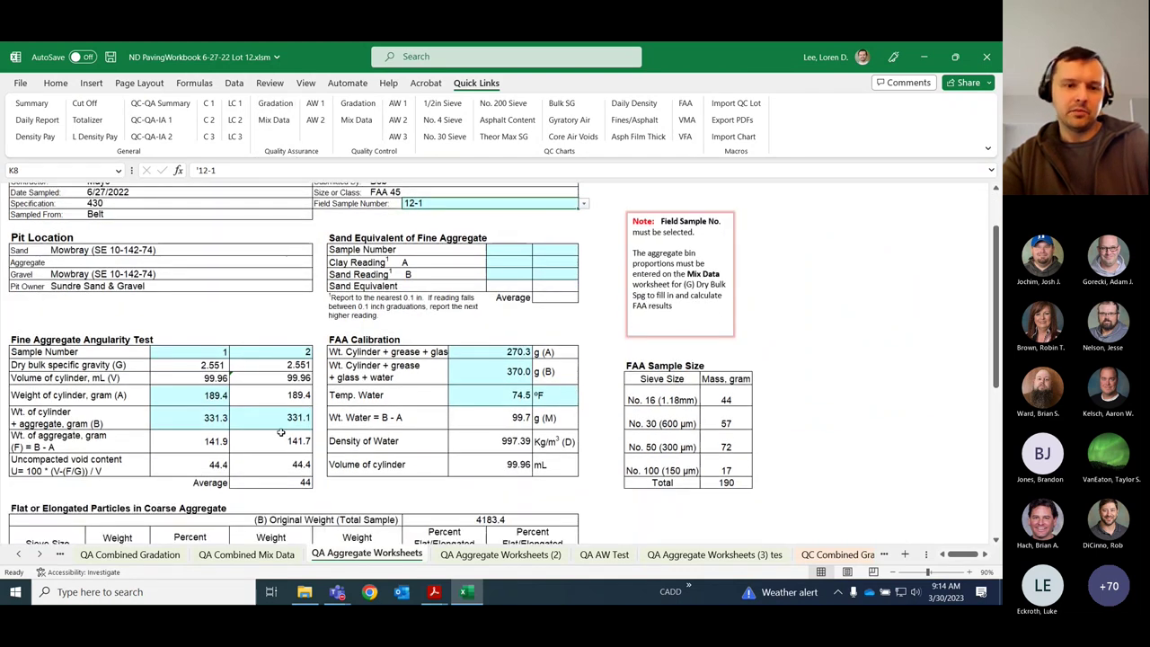
pyautogui.scroll(2, 364, 354)
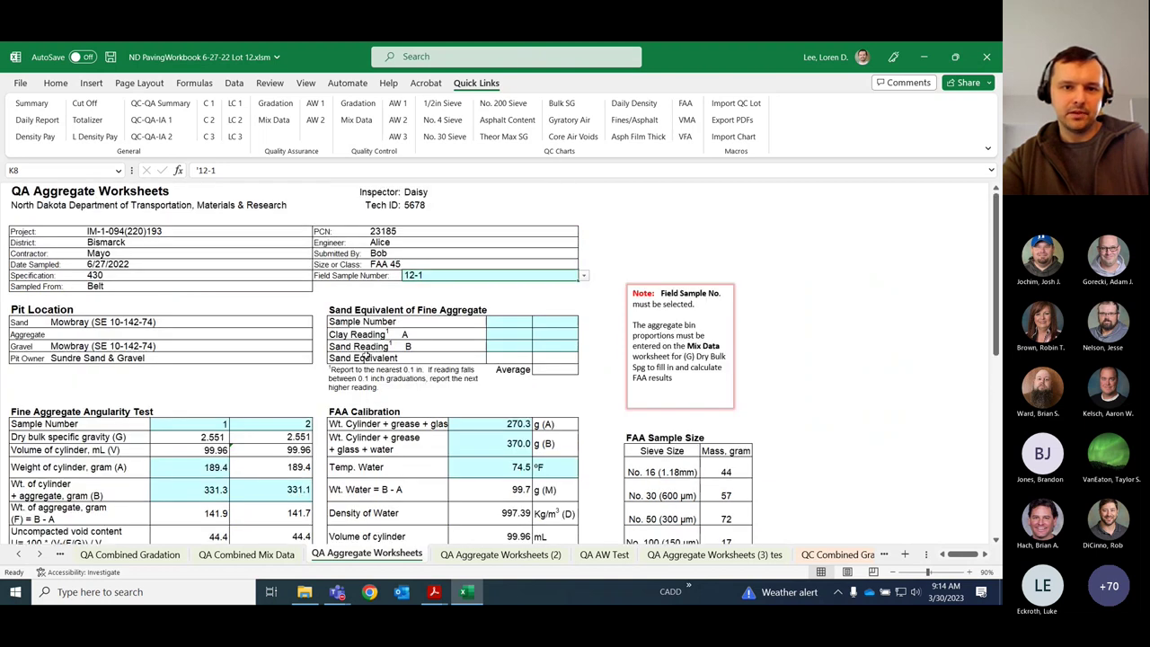
pyautogui.click(274, 103)
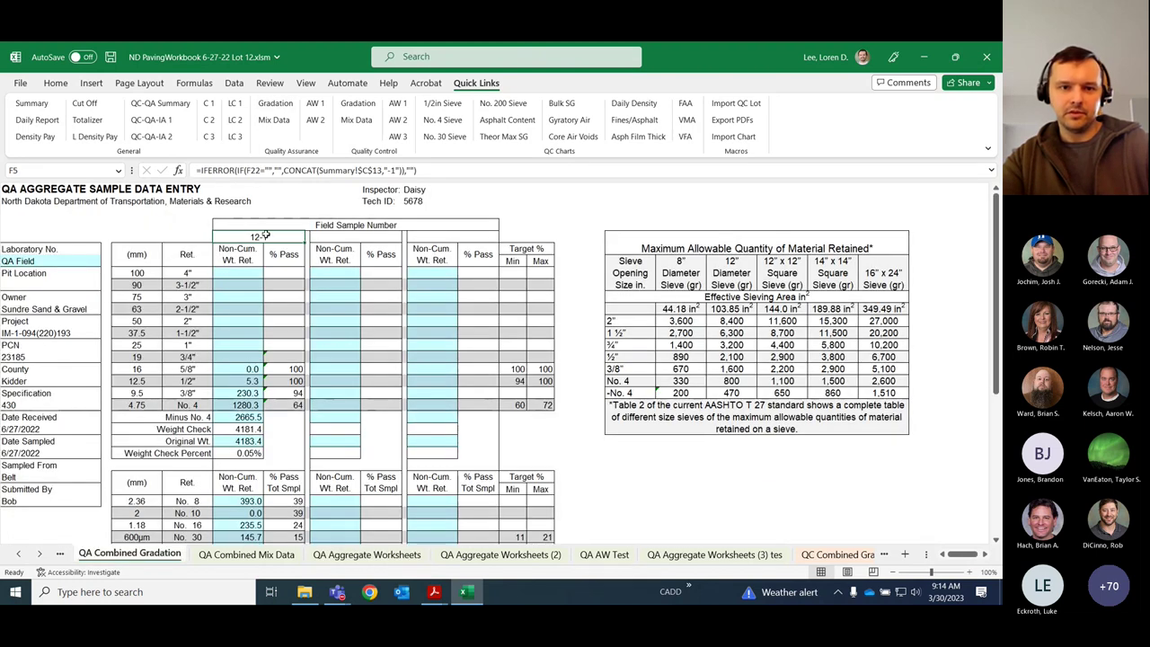
pyautogui.scroll(-3, 308, 256)
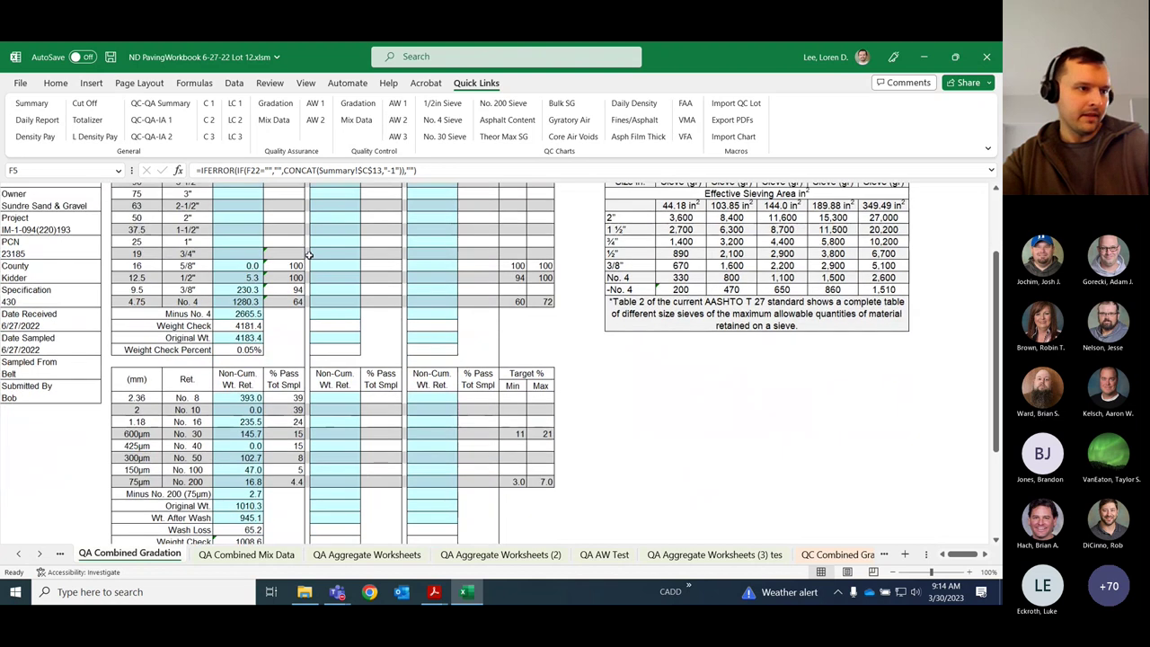
# - Open the QA Combined Mix Data sheet and read the note beside Aggregate Blend Proportions
pyautogui.click(274, 120)
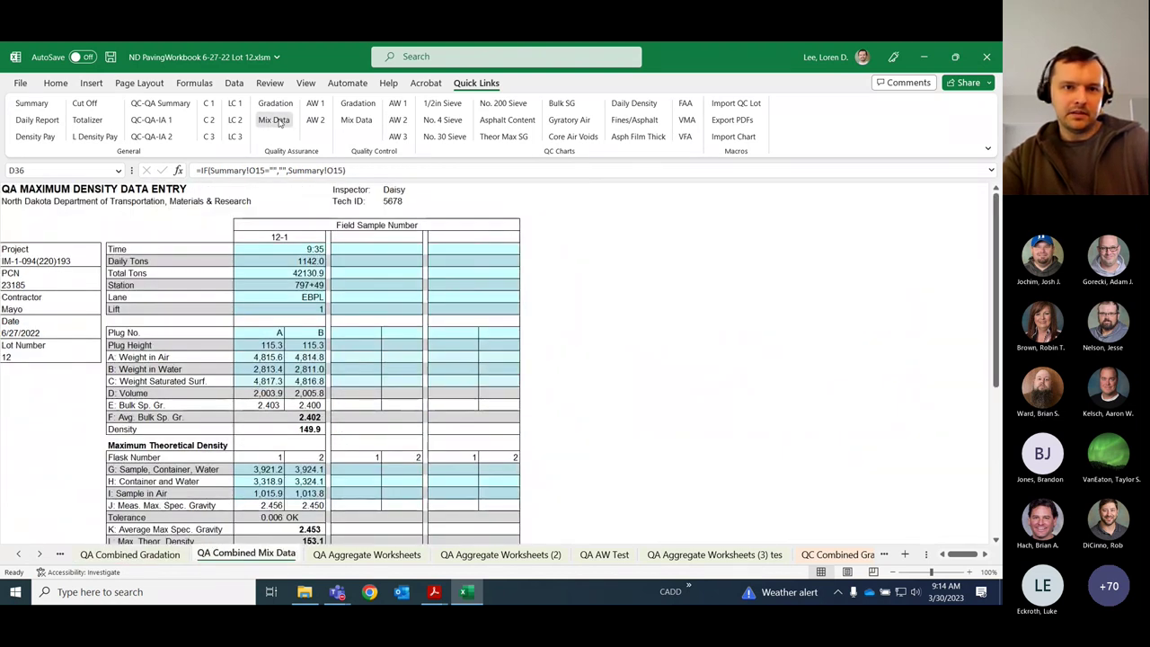
pyautogui.scroll(-4, 179, 233)
pyautogui.scroll(-4, 194, 260)
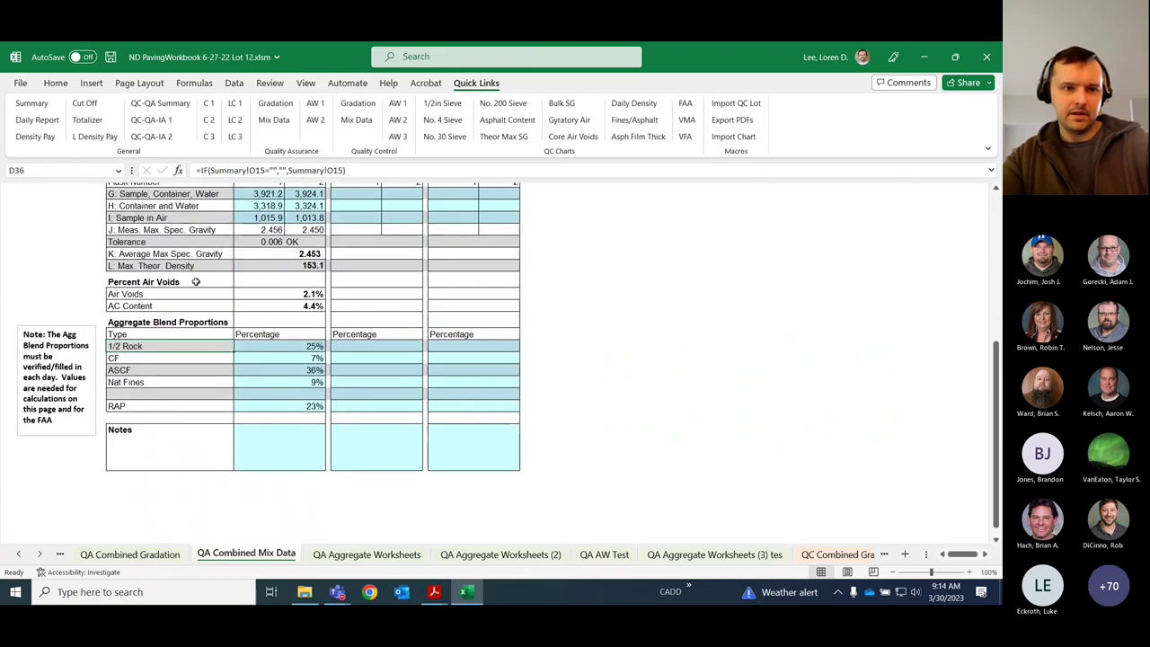
pyautogui.click(26, 326)
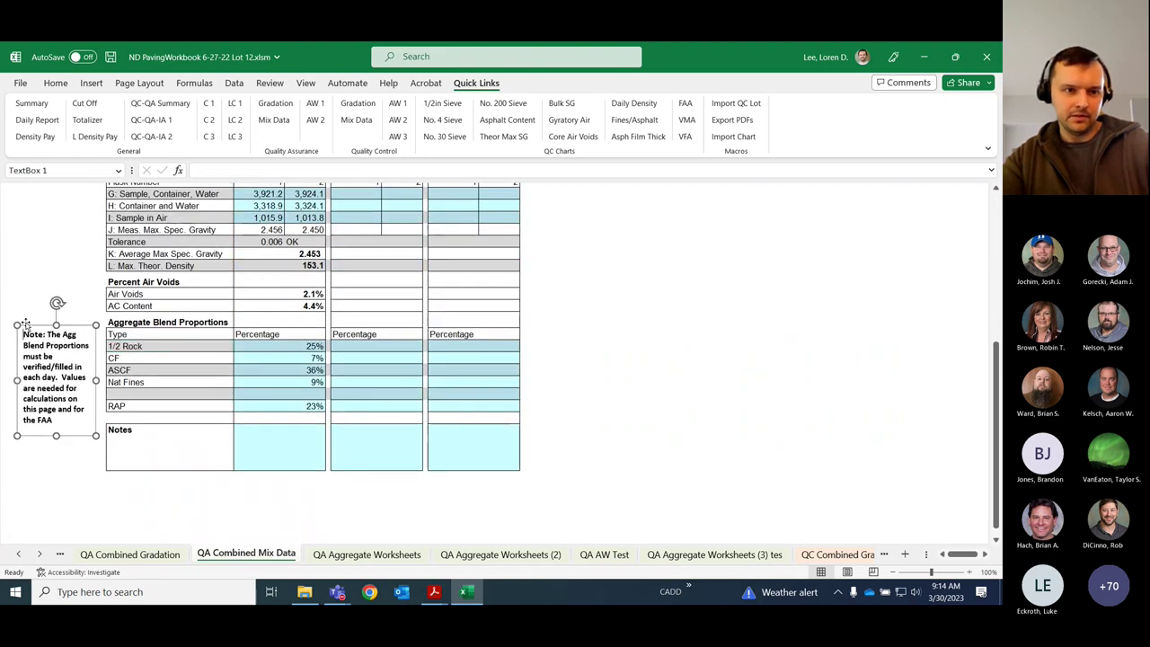
pyautogui.click(48, 216)
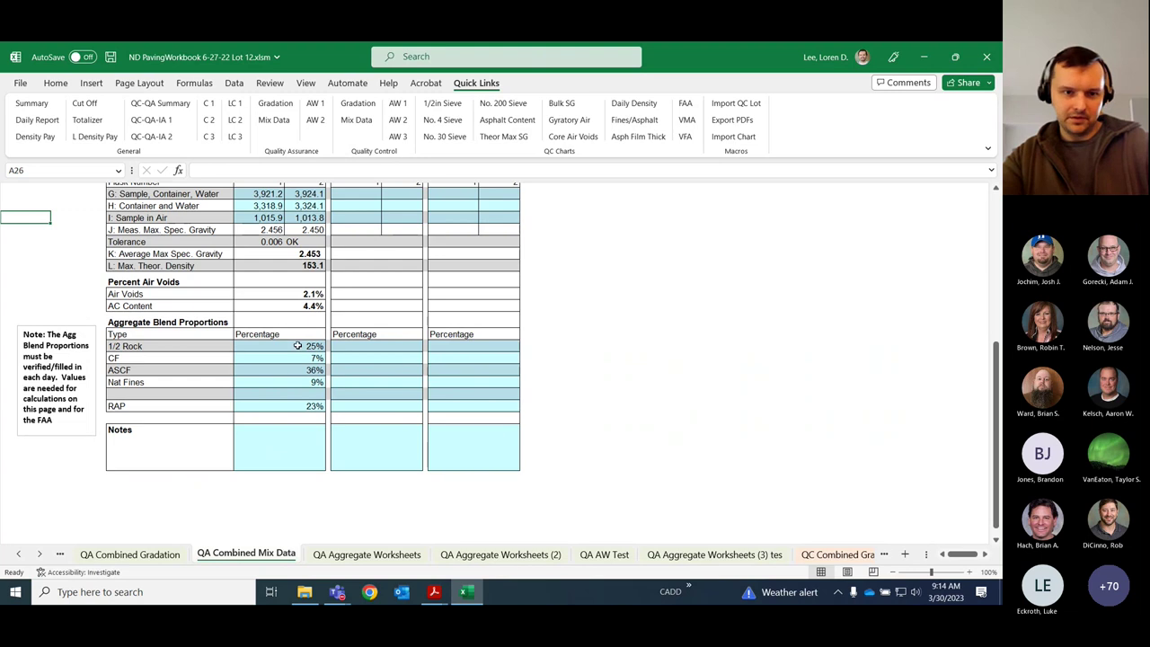
# - Inspect the aggregate blend percentages of sample 12-1 and the blank percentage cells of the second sample
pyautogui.moveTo(297, 347); pyautogui.dragTo(289, 409)
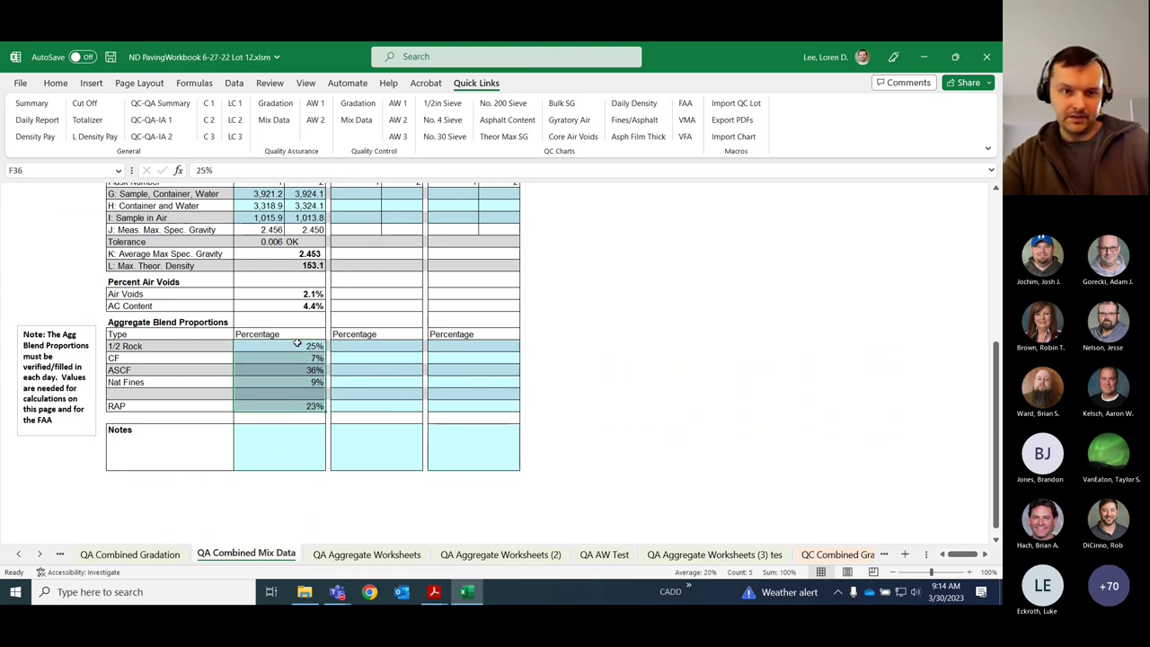
pyautogui.moveTo(350, 346); pyautogui.dragTo(353, 408)
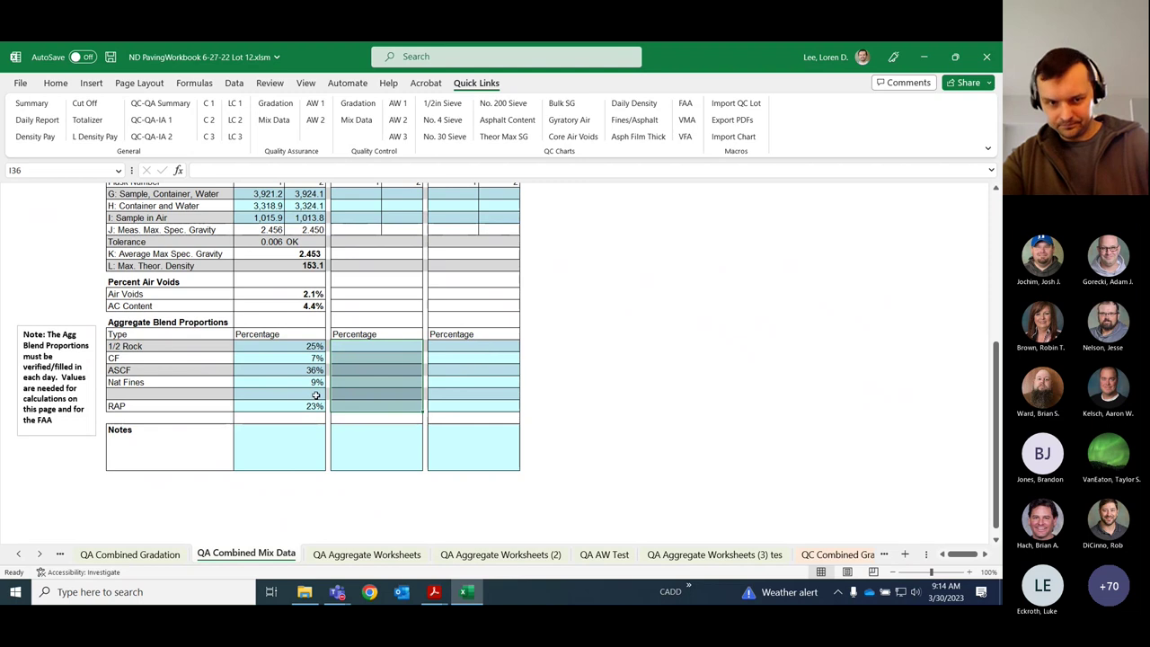
pyautogui.scroll(2, 319, 397)
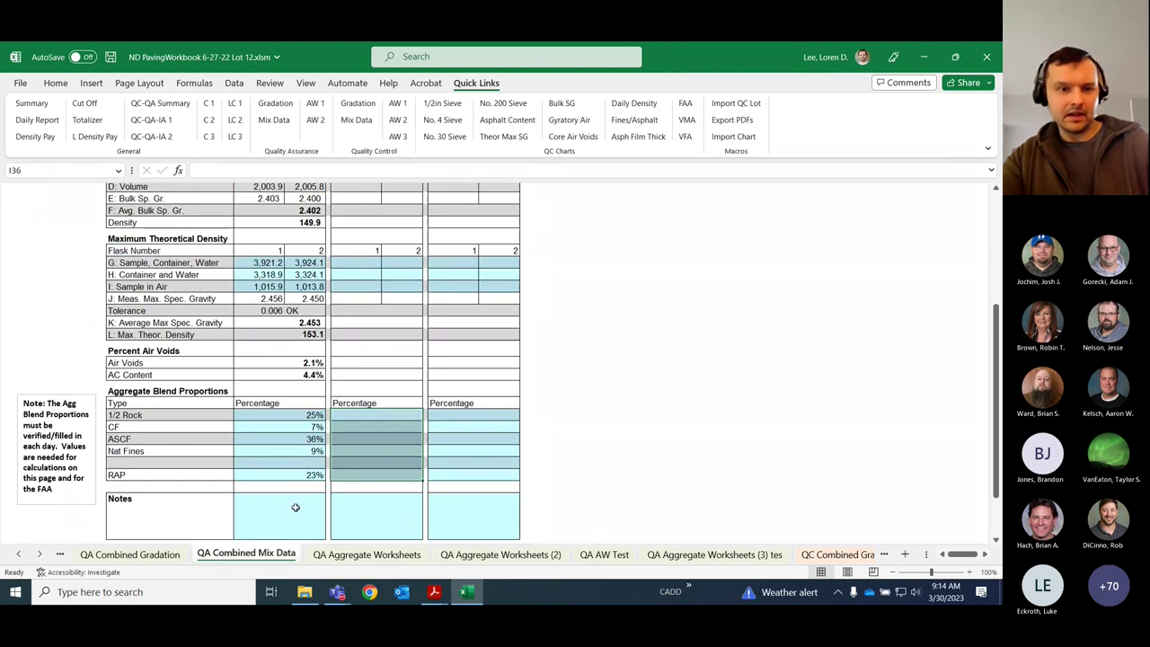
pyautogui.moveTo(301, 474); pyautogui.dragTo(303, 423)
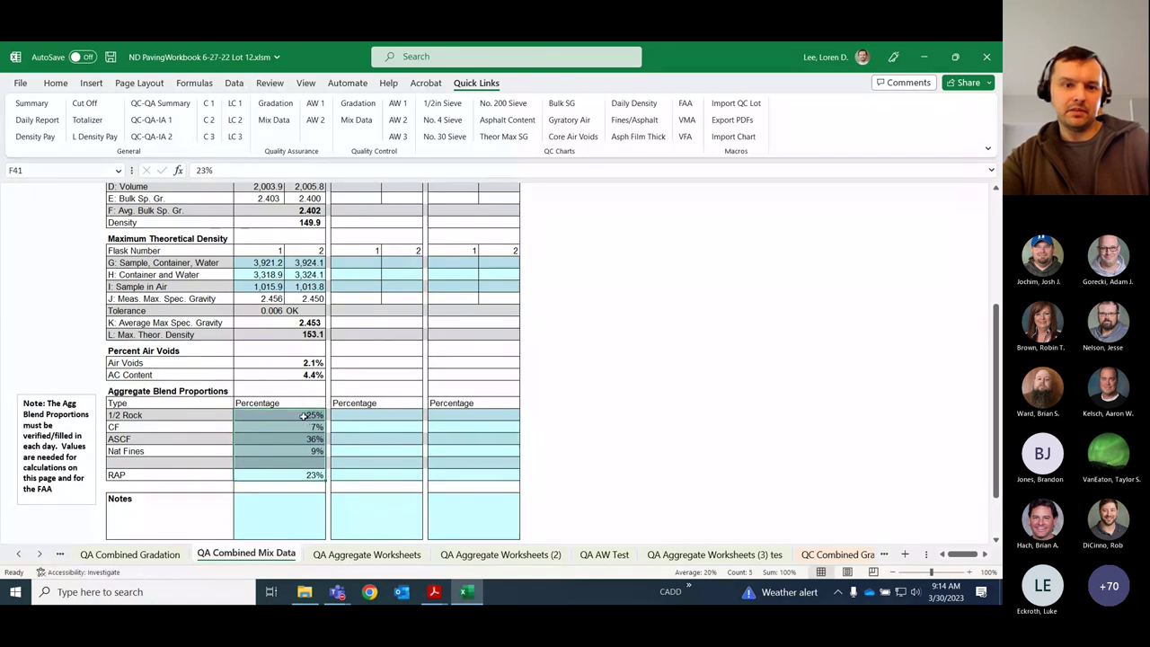
# - Open the Summary sheet and examine the Aggregate Properties table with its percent passing and bulk specific gravities
pyautogui.click(32, 103)
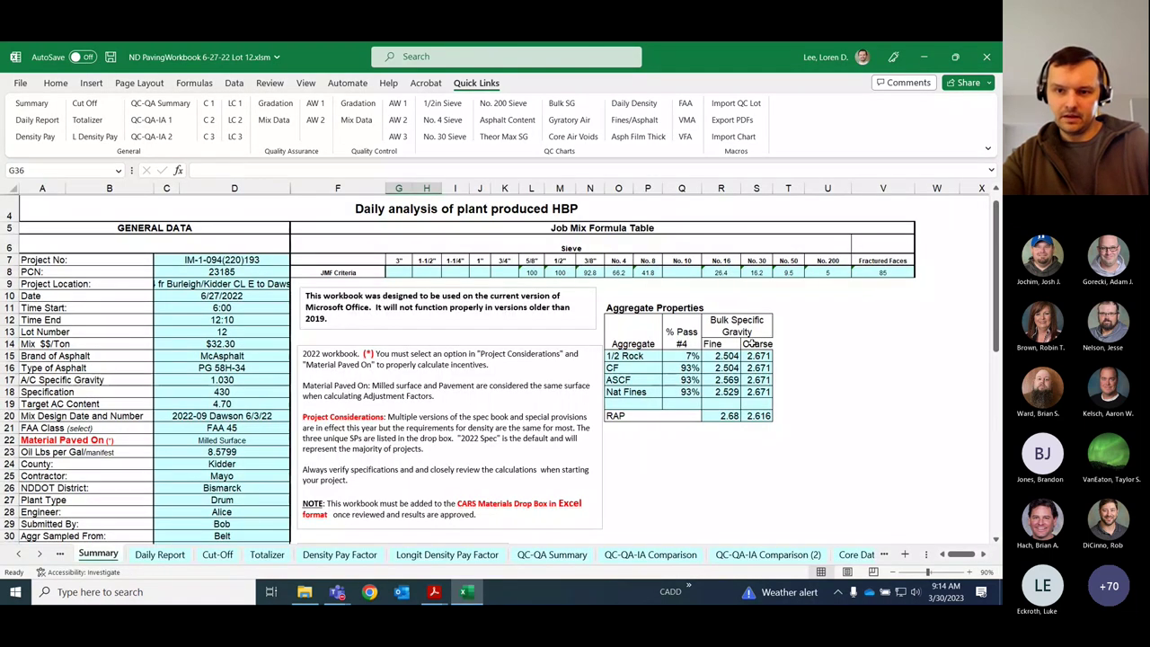
pyautogui.click(738, 357)
pyautogui.moveTo(732, 358); pyautogui.dragTo(617, 416)
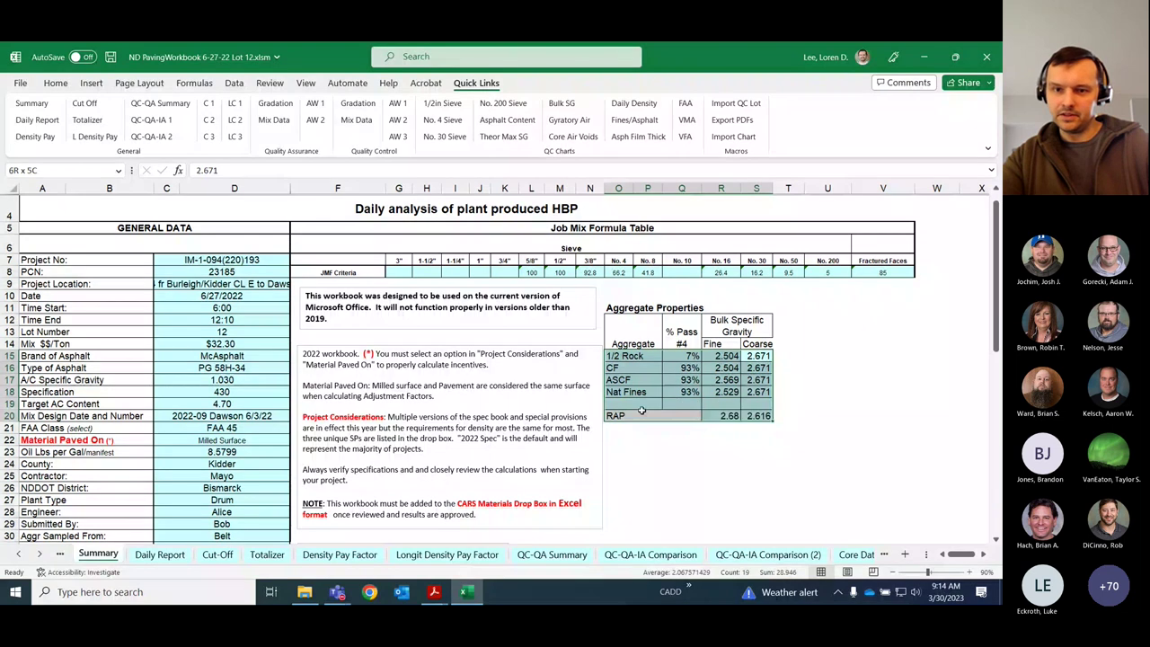
pyautogui.click(788, 428)
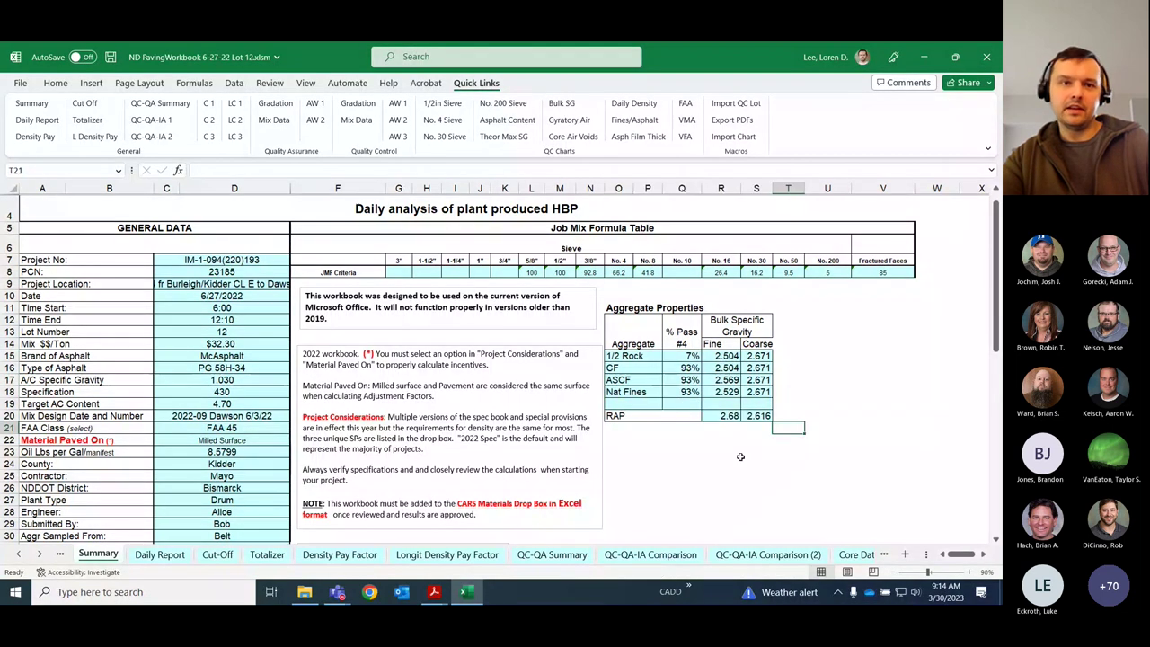
# - Return to QA Aggregate Worksheets and inspect the dry bulk specific gravity formulas for both Fine Aggregate Angularity samples
pyautogui.click(313, 103)
pyautogui.scroll(-2, 281, 364)
pyautogui.click(280, 364)
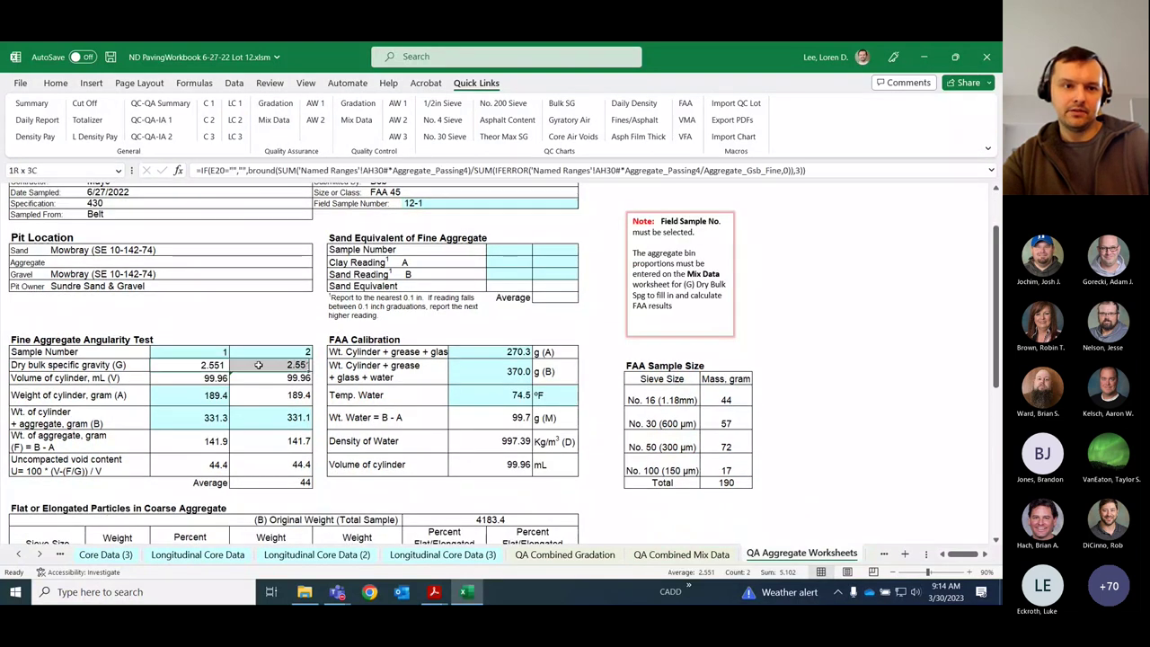
pyautogui.click(238, 367)
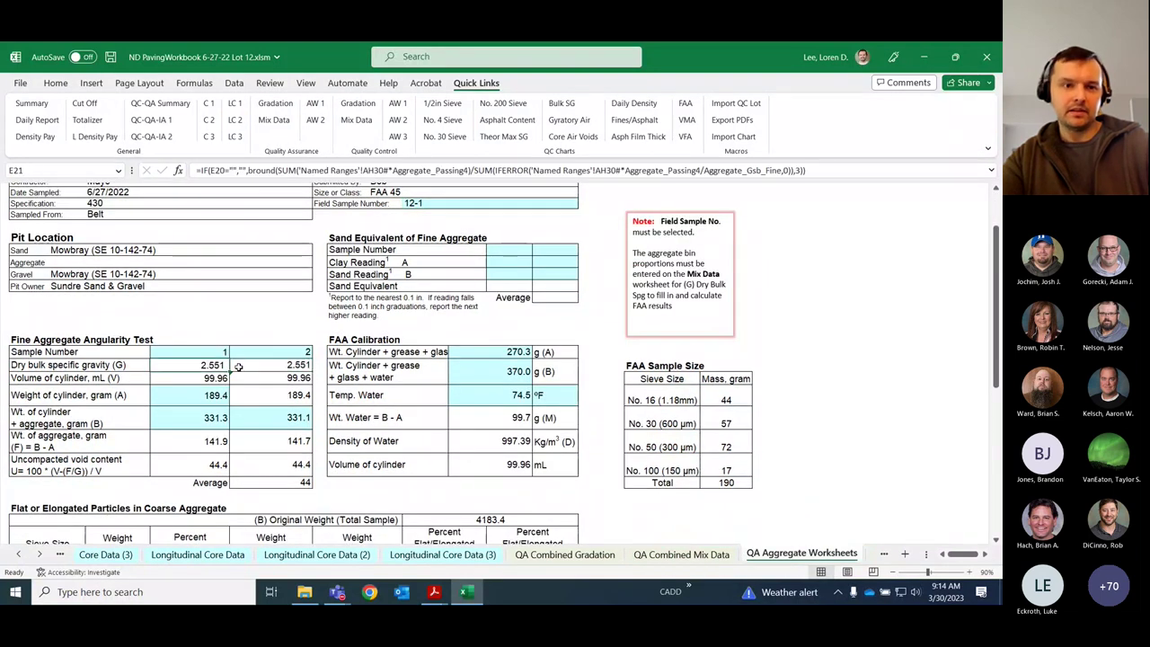
pyautogui.press('Right')
pyautogui.keyDown('shift'); pyautogui.click(239, 365); pyautogui.keyUp('shift')
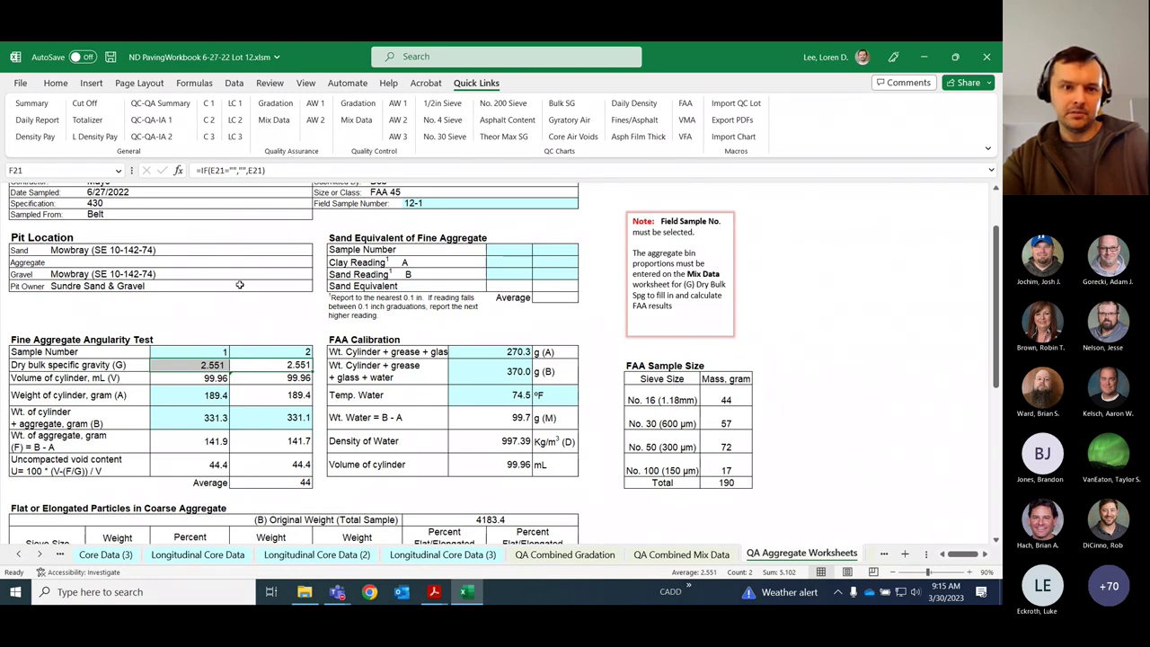
pyautogui.click(240, 367)
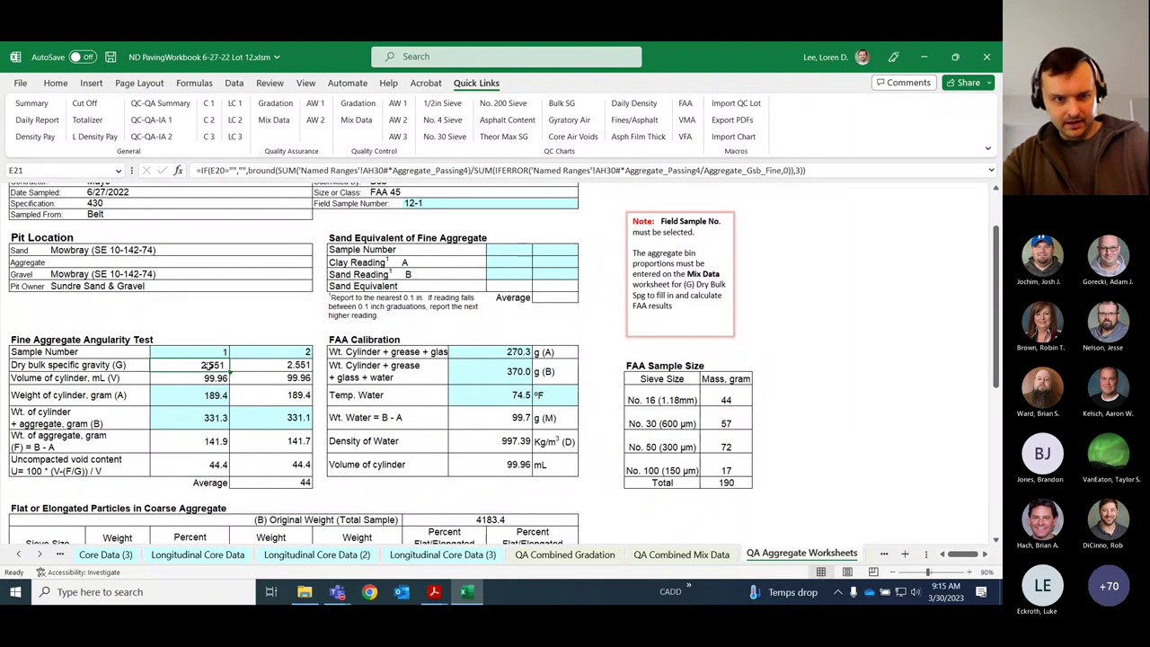
pyautogui.moveTo(248, 367); pyautogui.dragTo(212, 364)
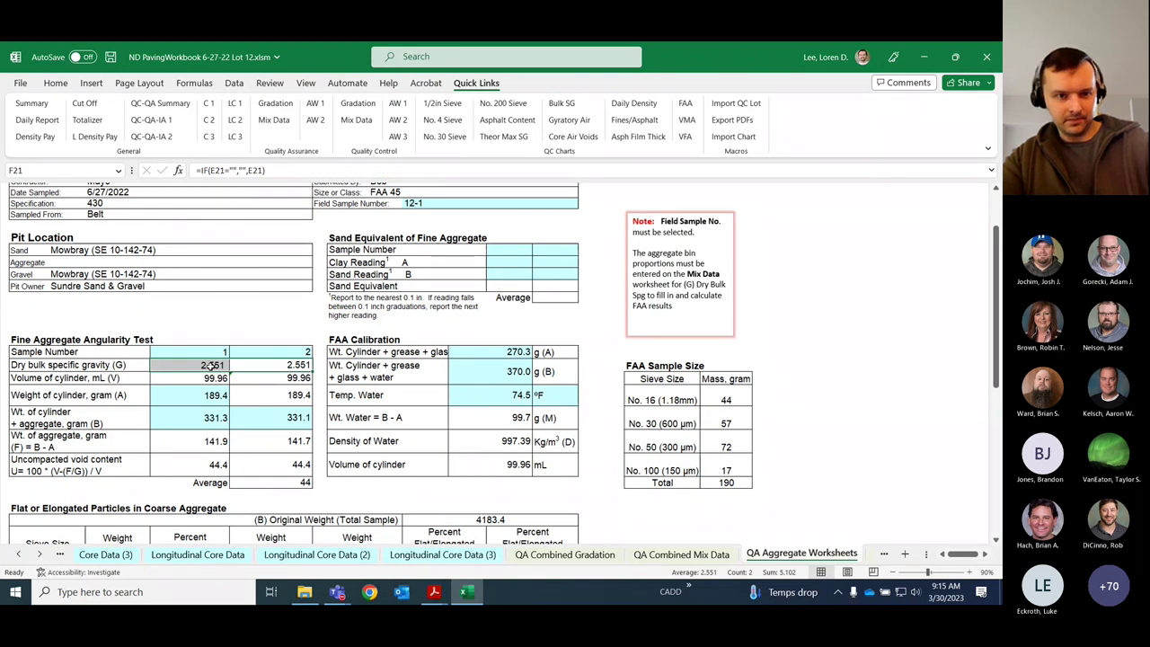
pyautogui.click(253, 367)
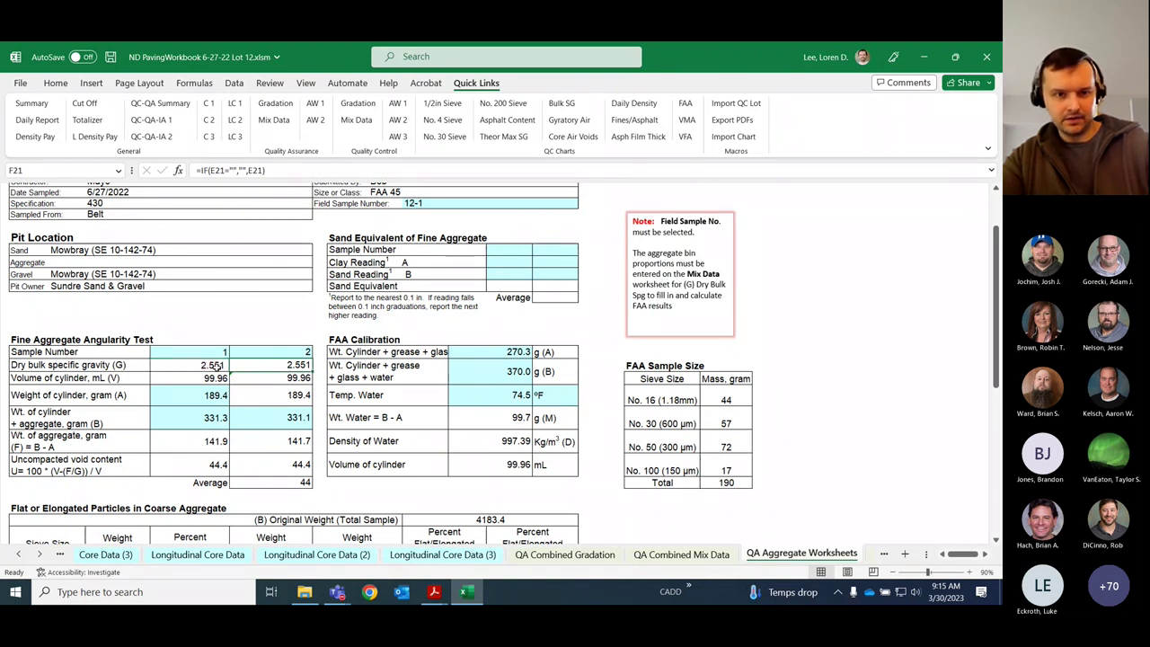
# - Check the dry bulk specific gravity cells, and clear the Lane entry of sample 12-1 on the QA Combined Mix Data sheet
pyautogui.click(227, 364)
pyautogui.moveTo(229, 365); pyautogui.dragTo(243, 365)
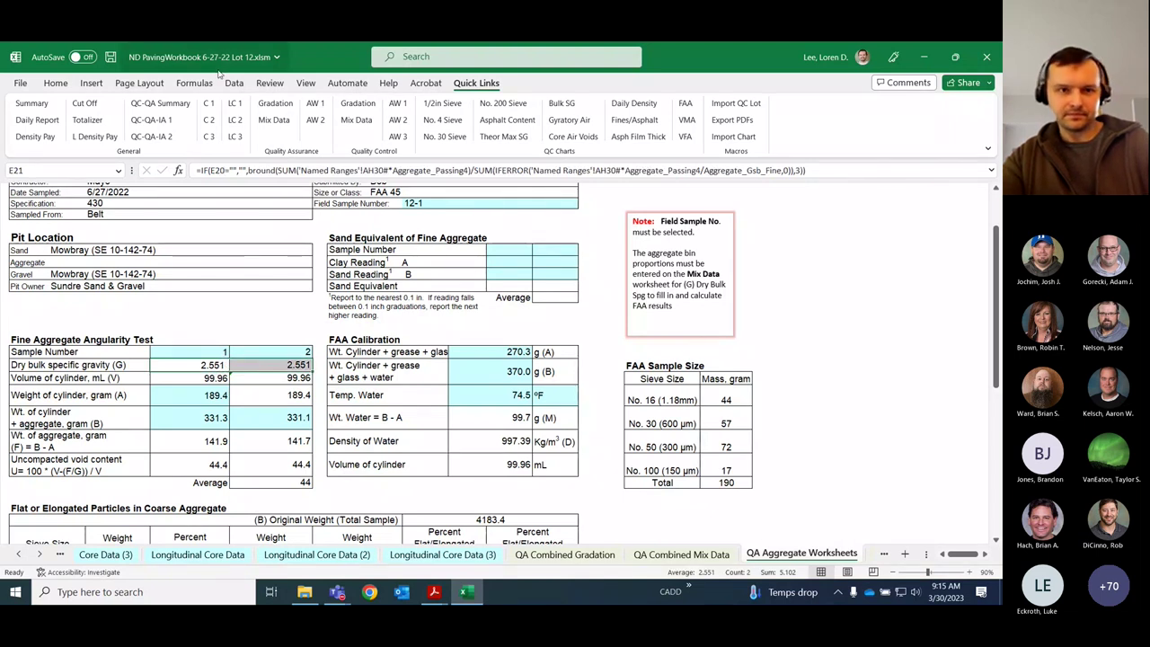
pyautogui.click(273, 123)
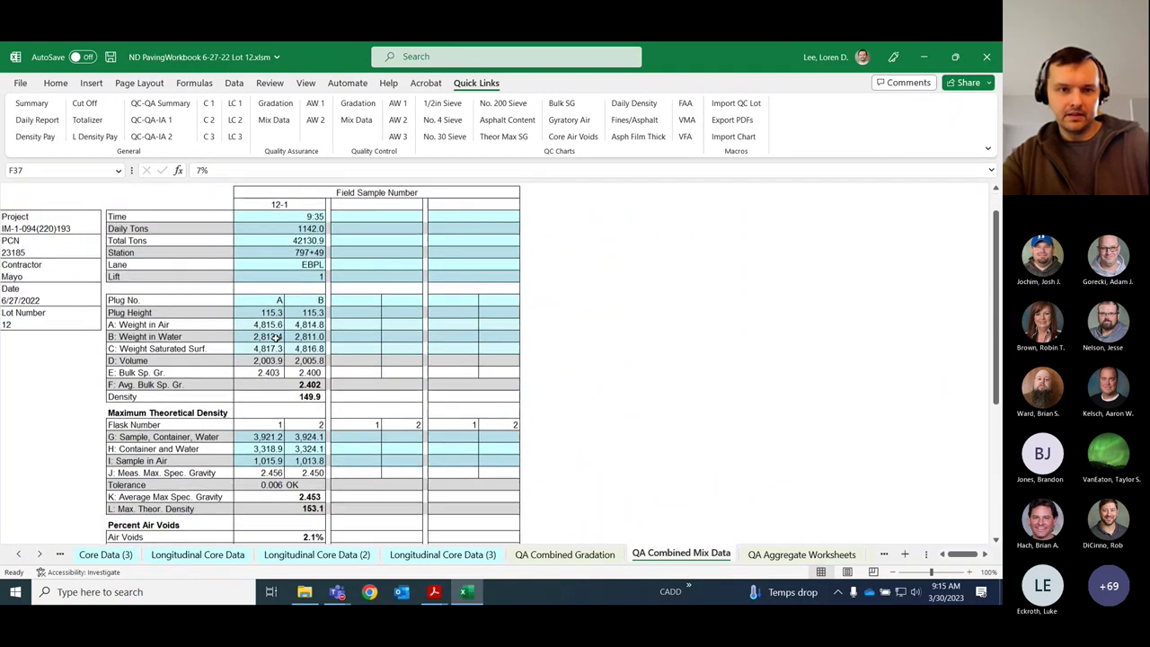
pyautogui.click(284, 226)
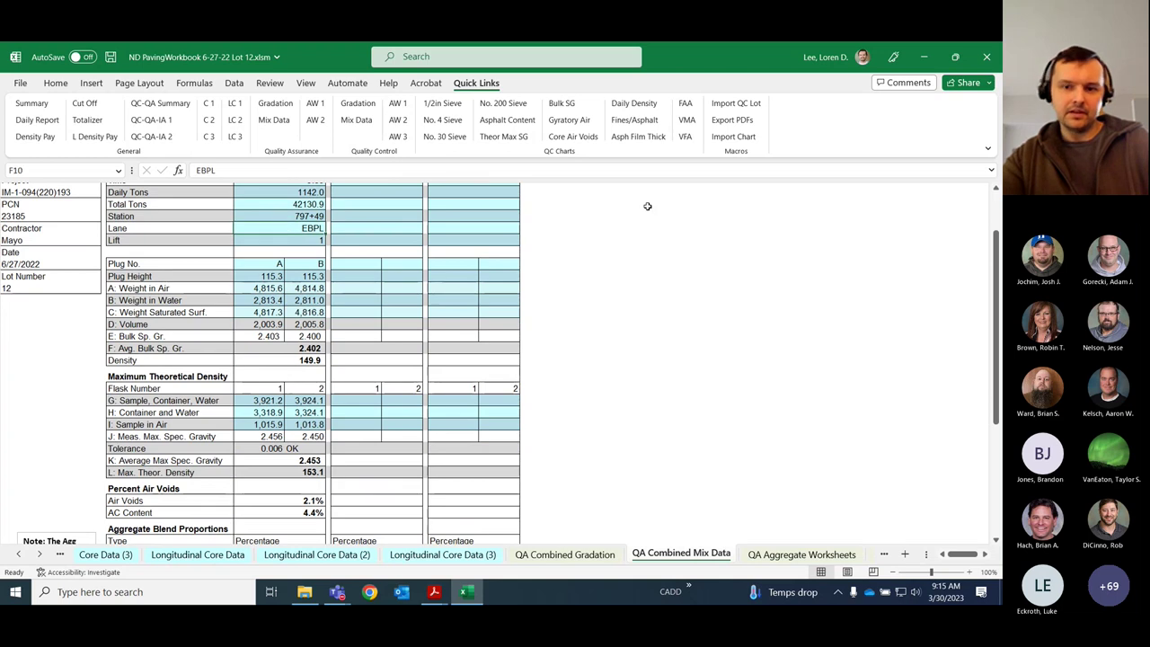
pyautogui.press('Delete')
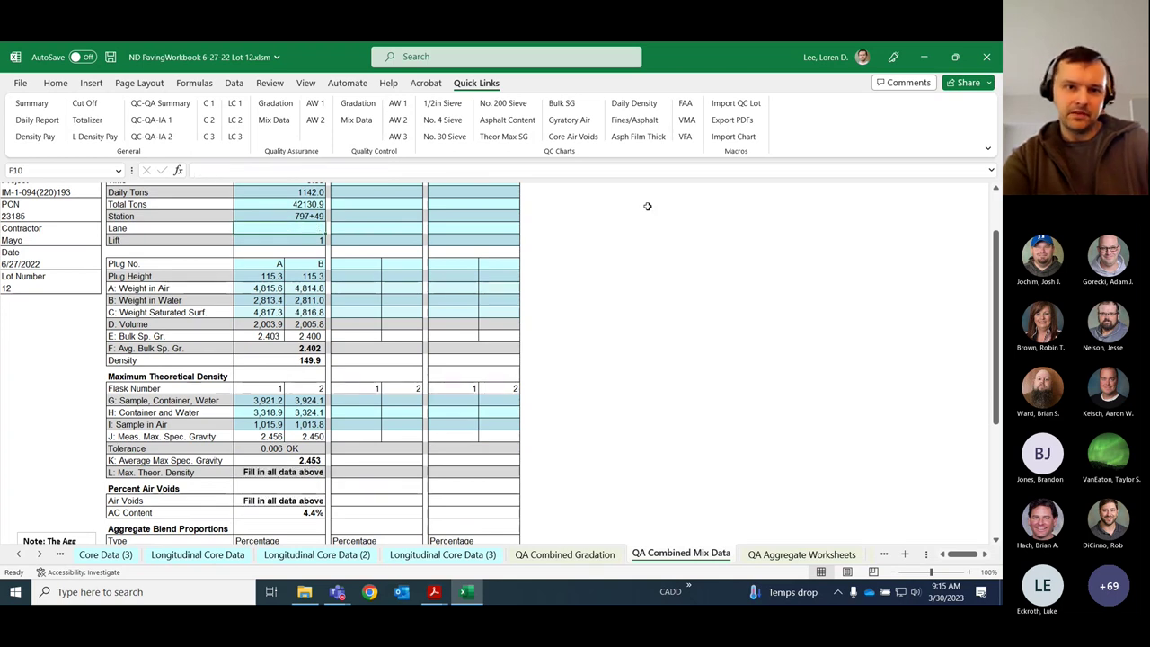
# - Examine the input cells of sample 12-1 from Time to Sample in Air and inspect the Air Voids formula
pyautogui.scroll(1, 333, 338)
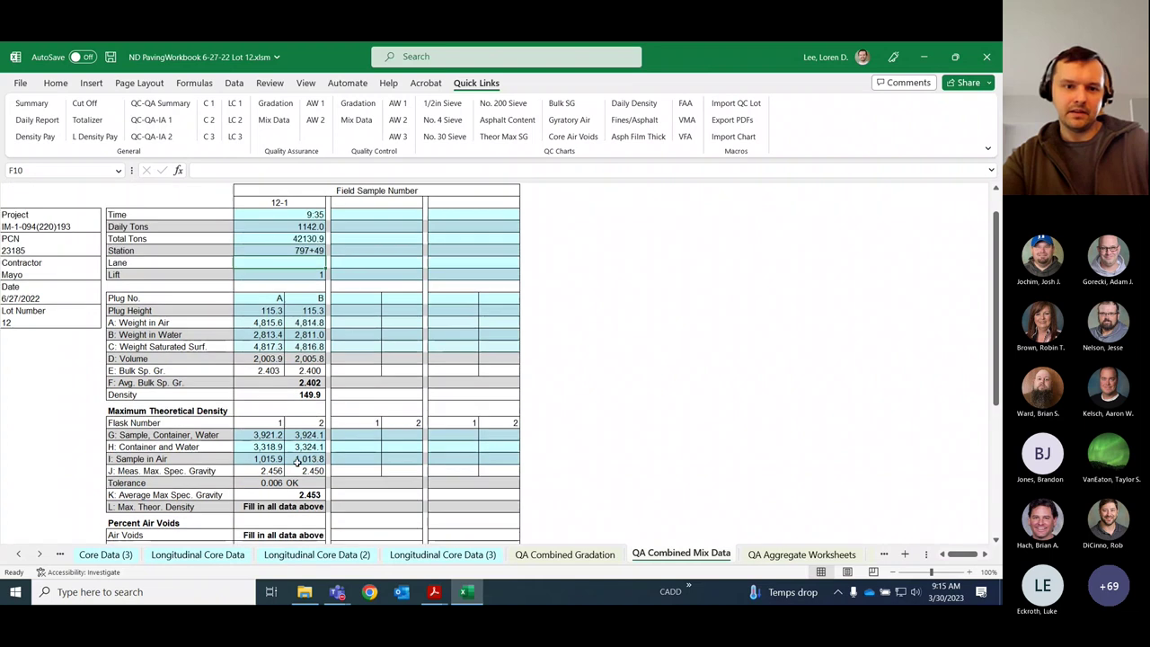
pyautogui.moveTo(305, 458); pyautogui.dragTo(272, 279)
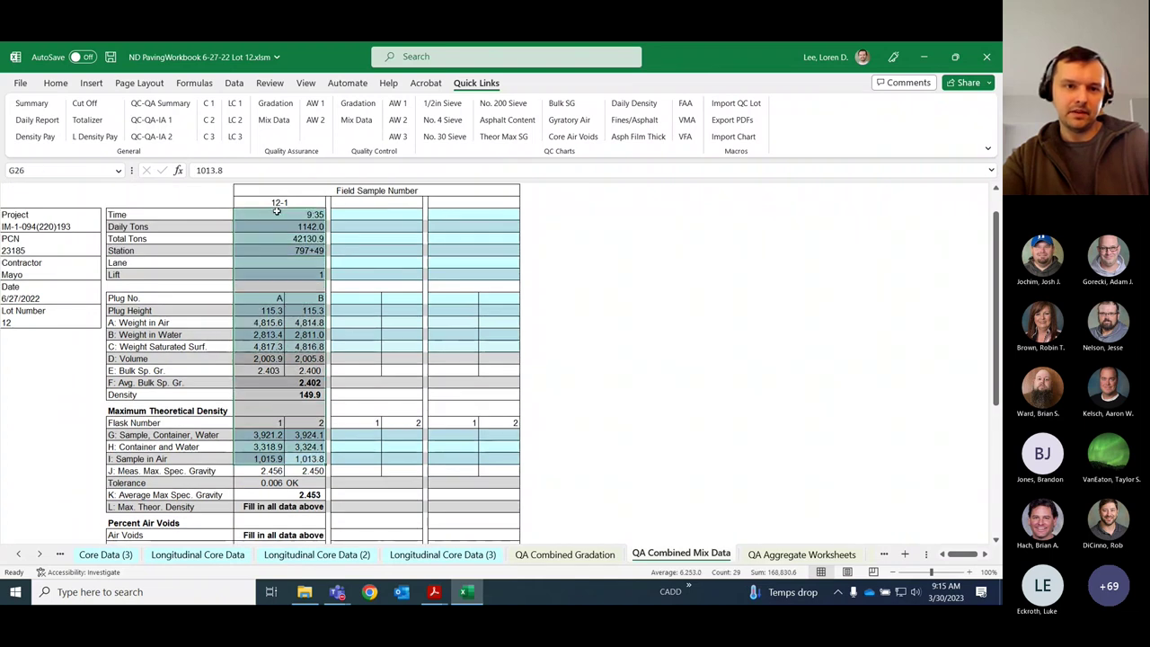
pyautogui.click(314, 324)
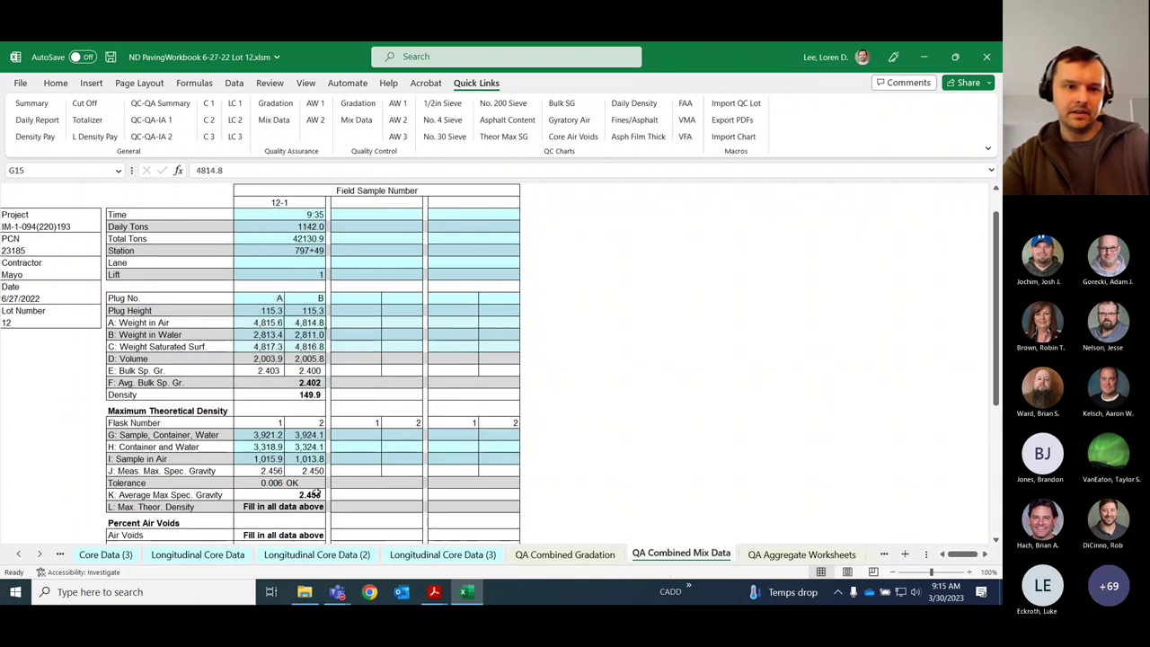
pyautogui.scroll(-1, 246, 471)
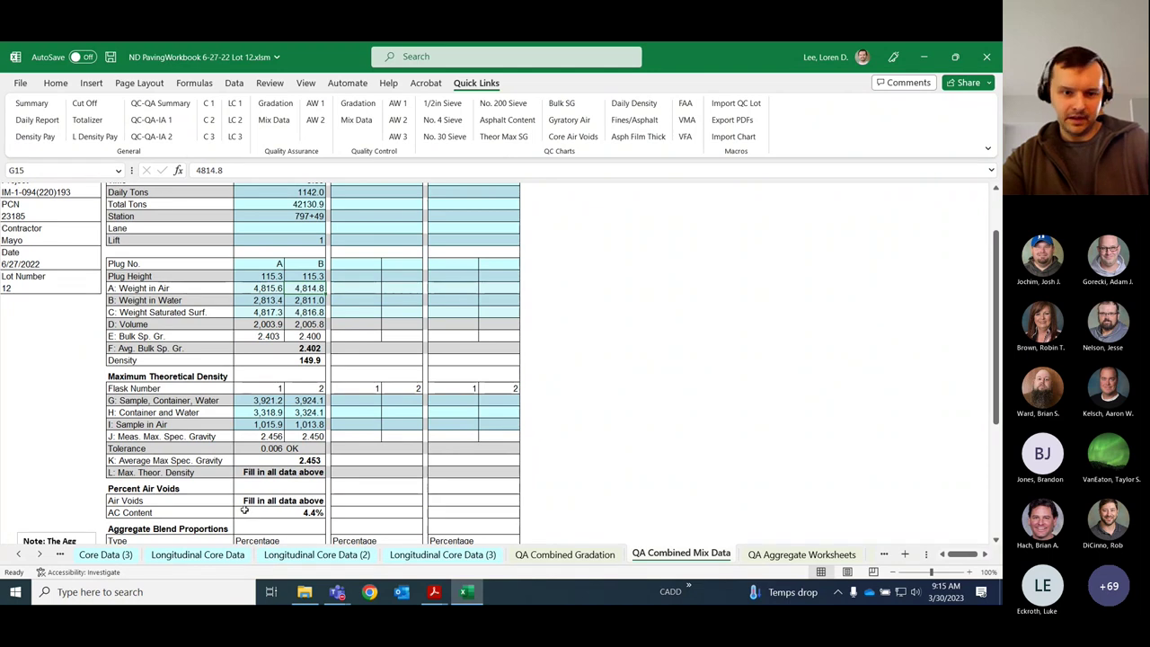
pyautogui.click(246, 472)
pyautogui.scroll(2, 377, 404)
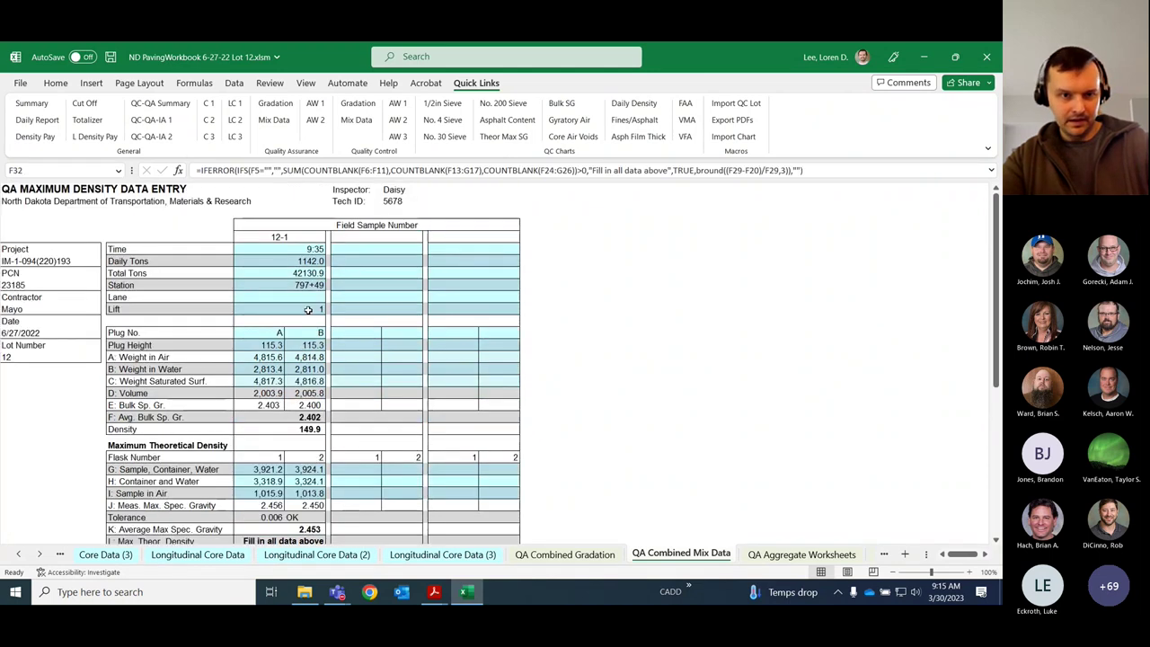
# - Enter EBPL as the Lane of sample 12-1 and review its entries from Time to Lift
pyautogui.click(306, 298)
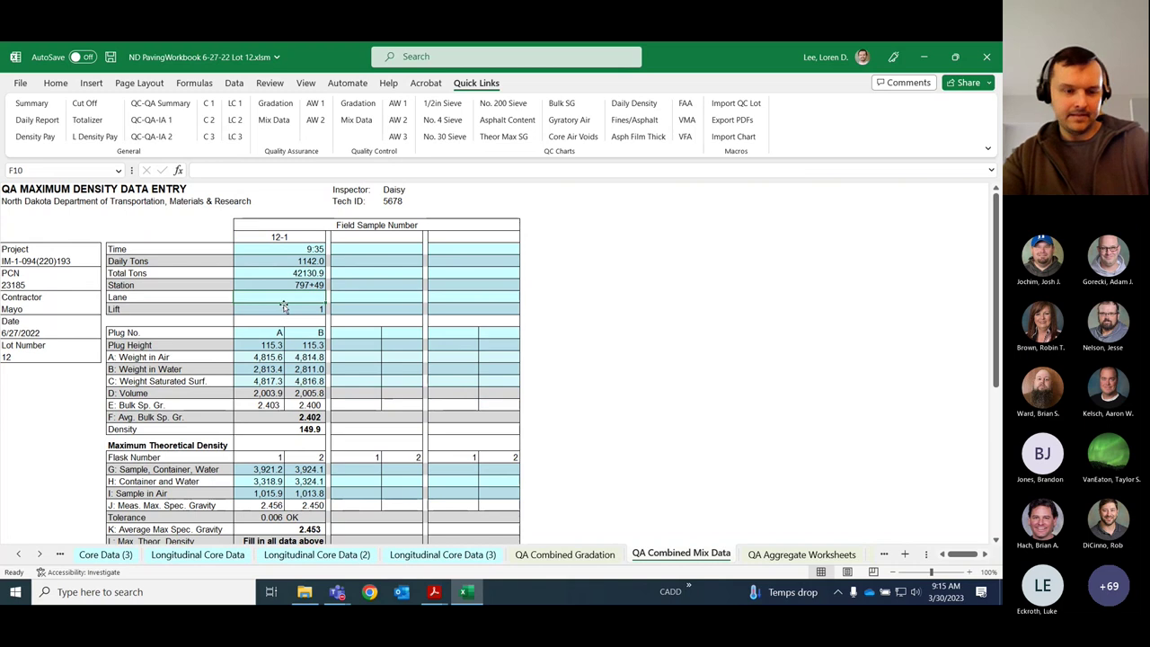
pyautogui.write('EBPL')
pyautogui.hotkey('ctrl', 'Return')
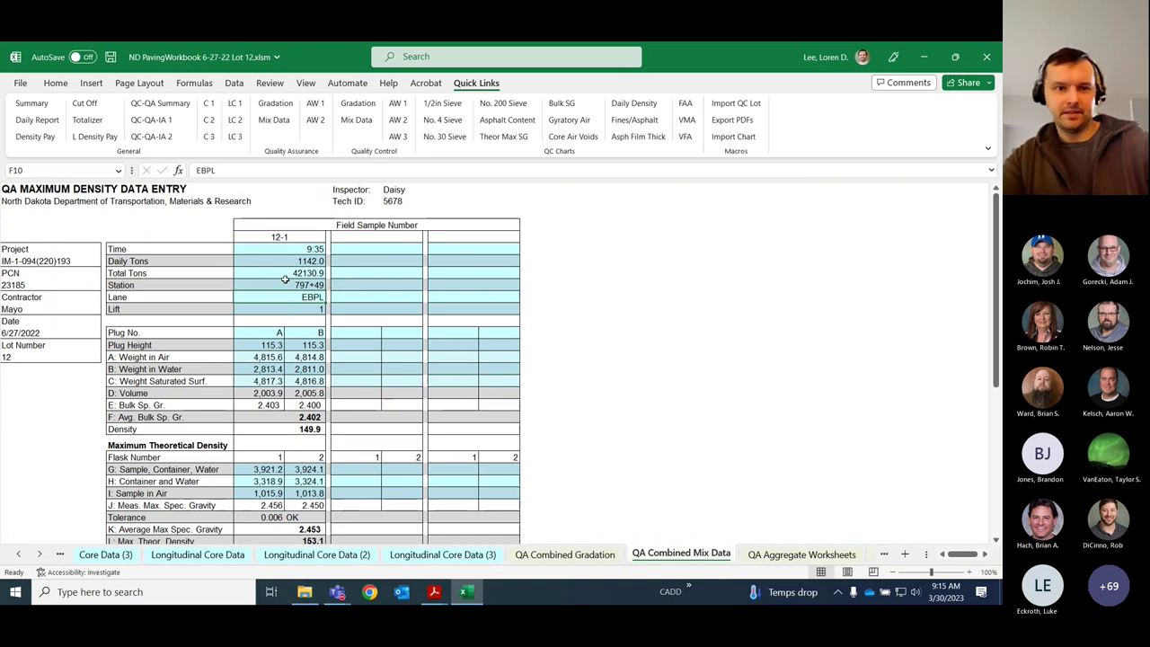
pyautogui.moveTo(306, 247); pyautogui.dragTo(300, 314)
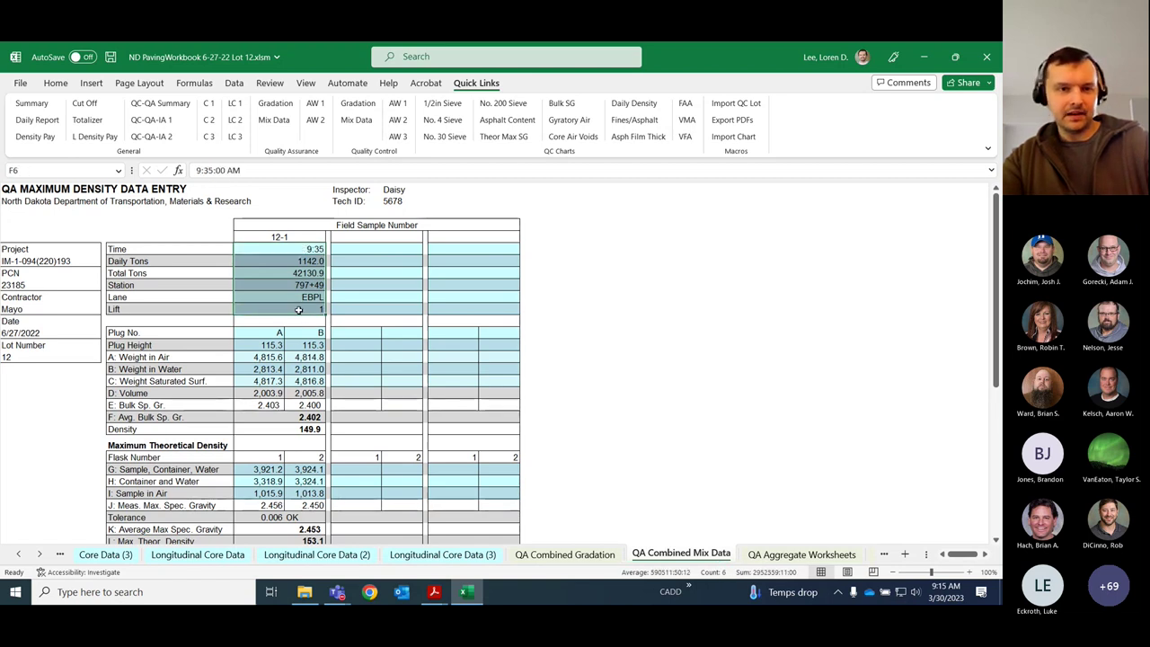
pyautogui.click(298, 310)
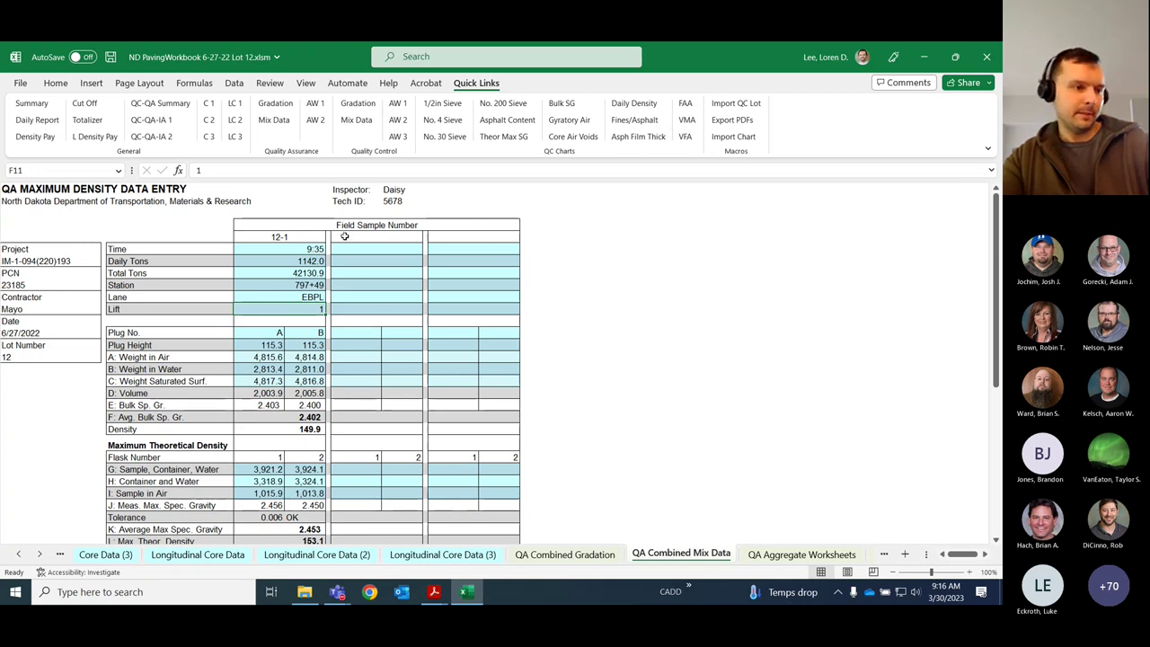
# - Open the QC-QA-IA Comparison sheet and look over the QC/QA and IA/QC/QA comparison tables
pyautogui.click(153, 122)
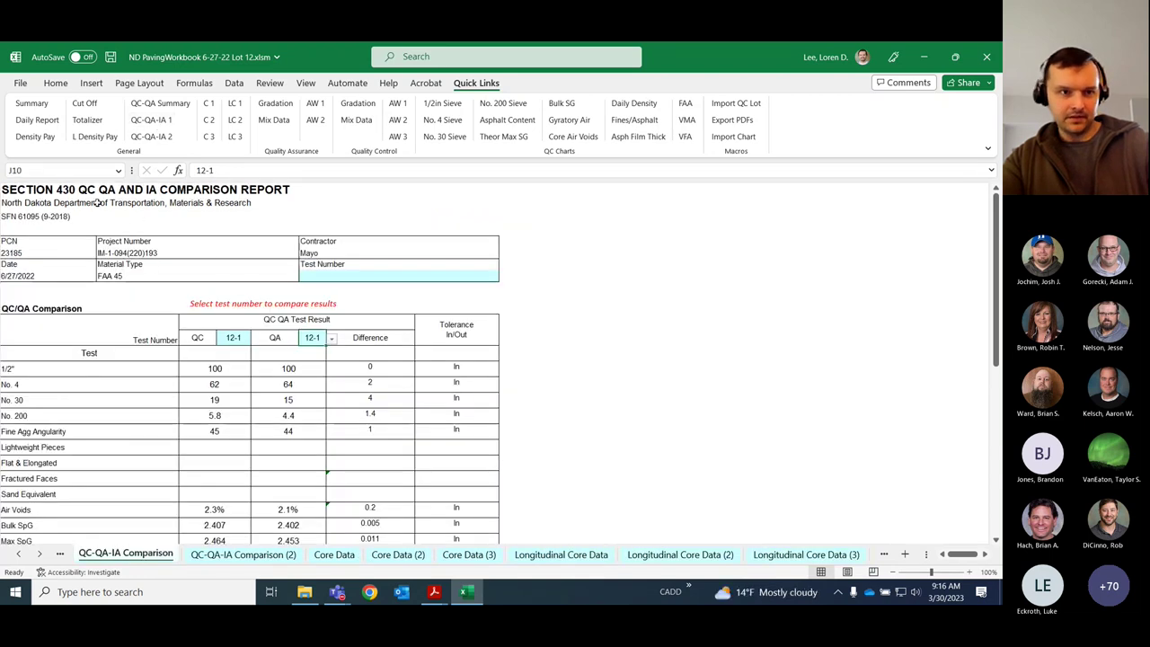
pyautogui.scroll(-8, 529, 295)
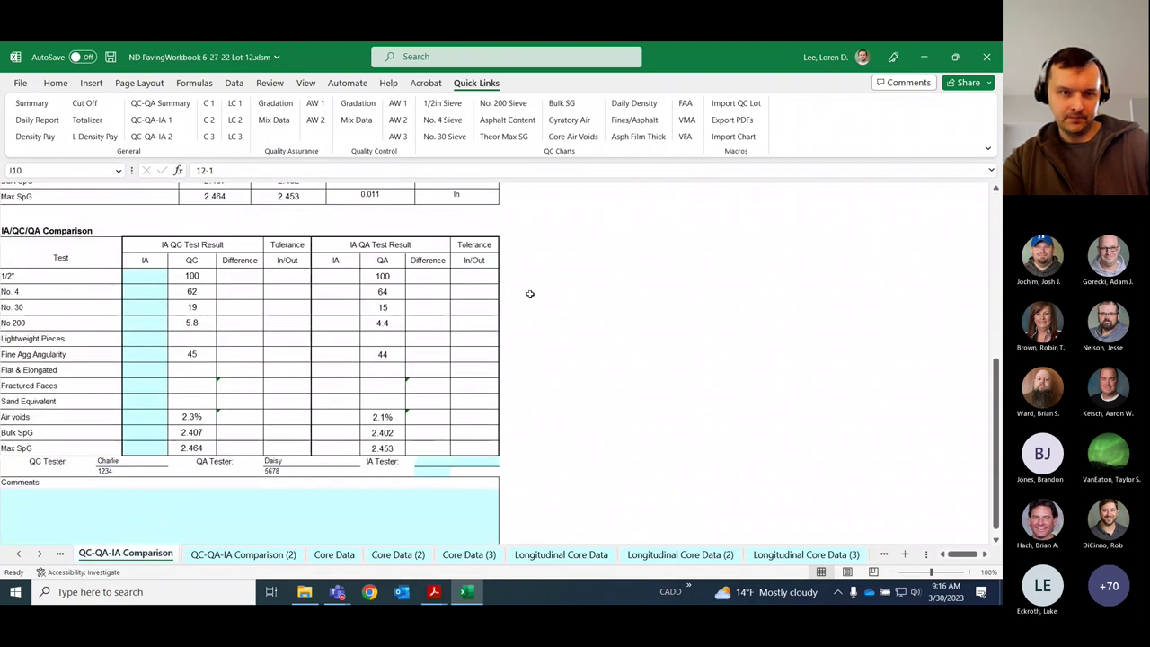
pyautogui.scroll(8, 529, 293)
# - Choose 12-1 as the QC test number in the QC/QA Comparison table and check the QA test number cell
pyautogui.click(234, 339)
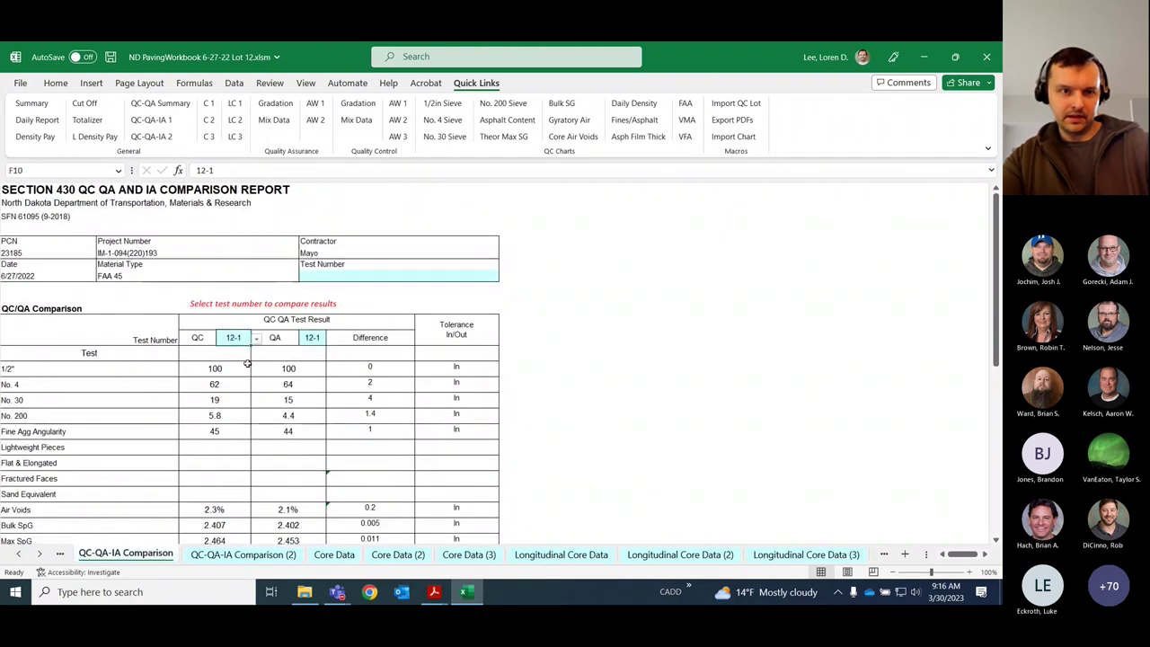
pyautogui.scroll(-1, 279, 314)
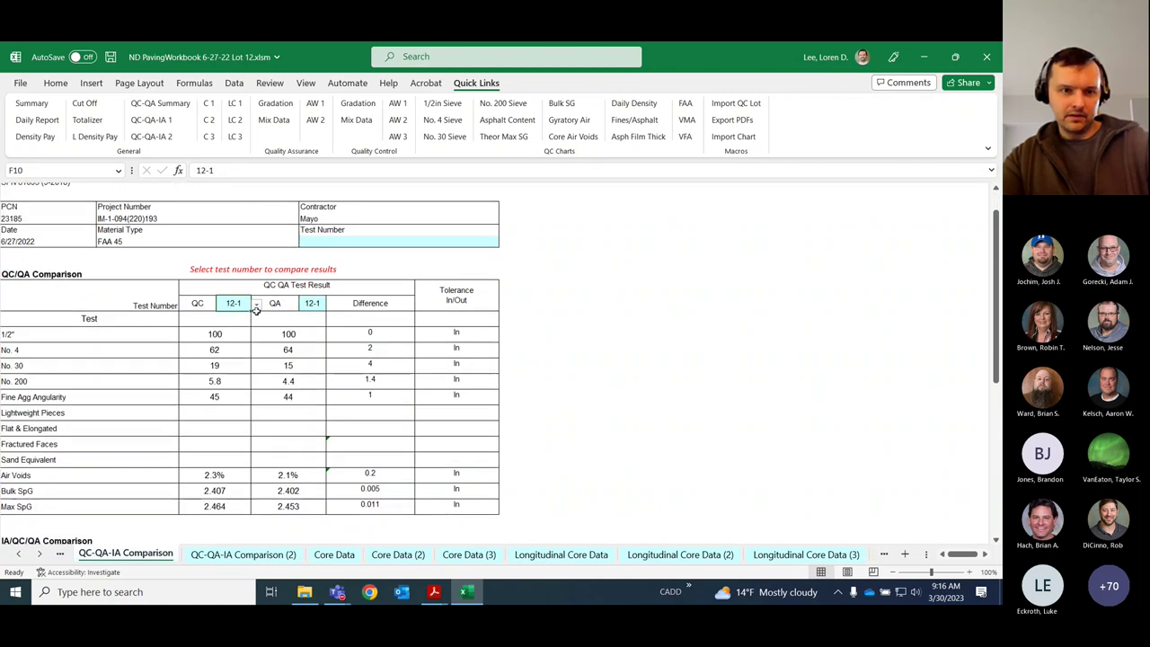
pyautogui.click(256, 304)
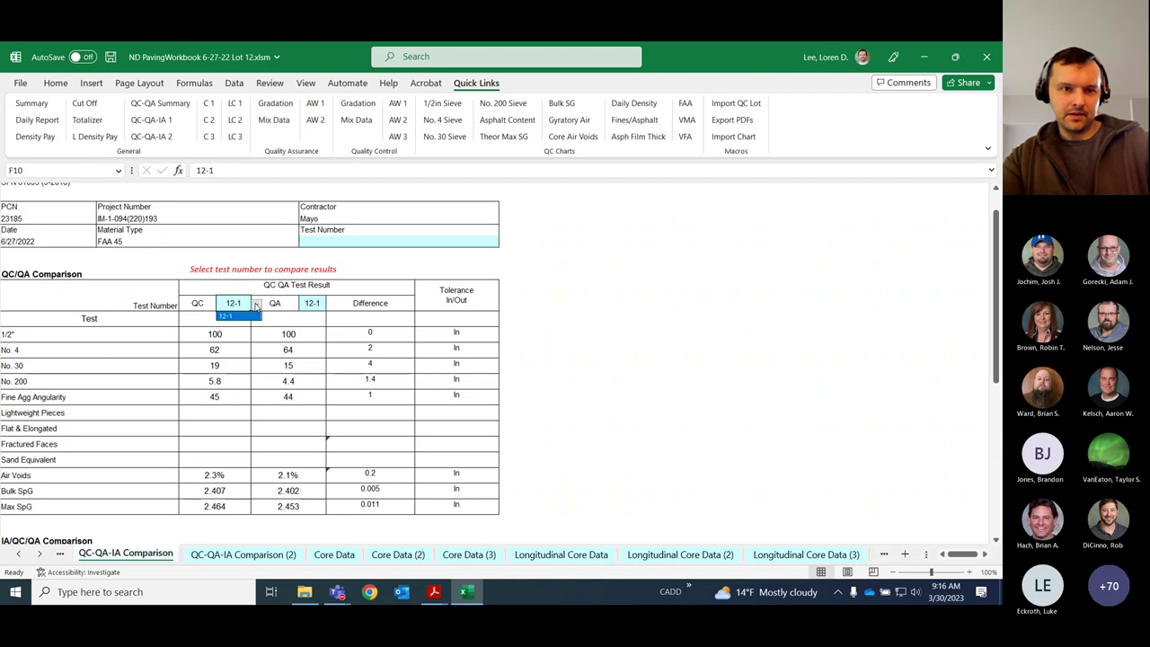
pyautogui.click(314, 302)
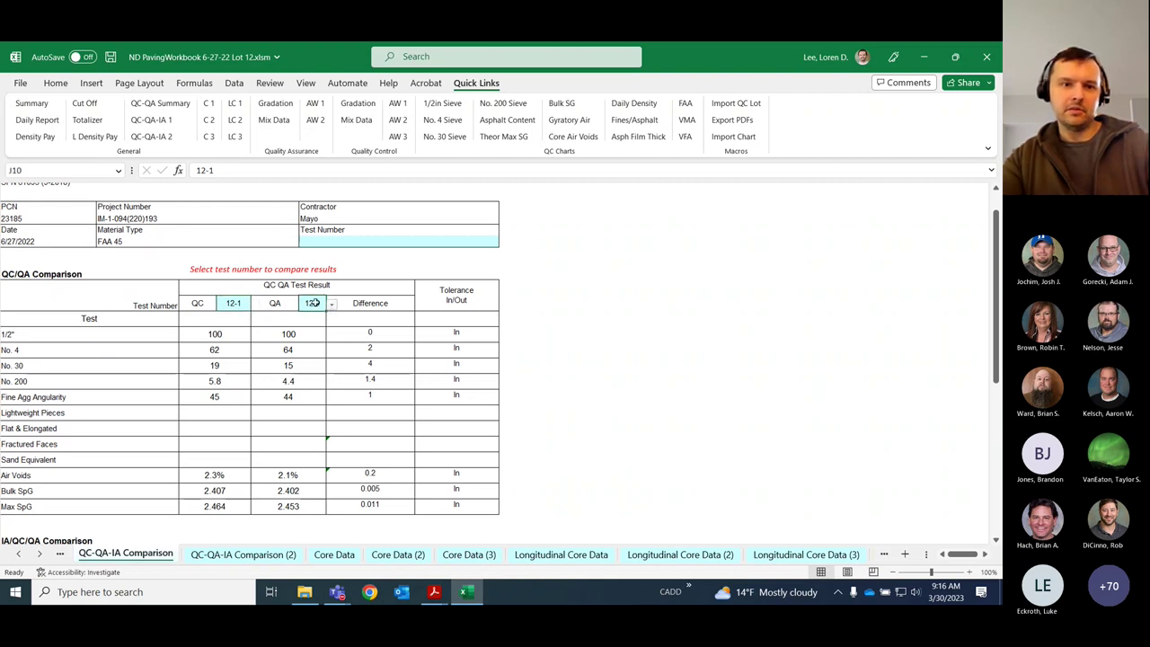
pyautogui.click(233, 303)
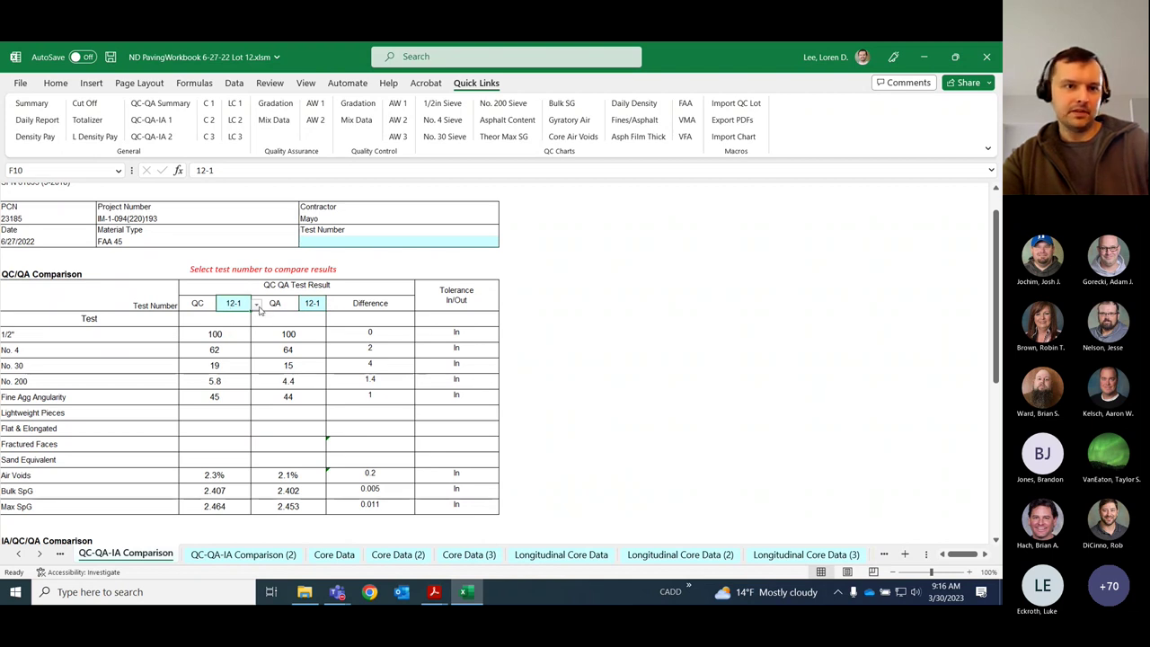
pyautogui.click(257, 303)
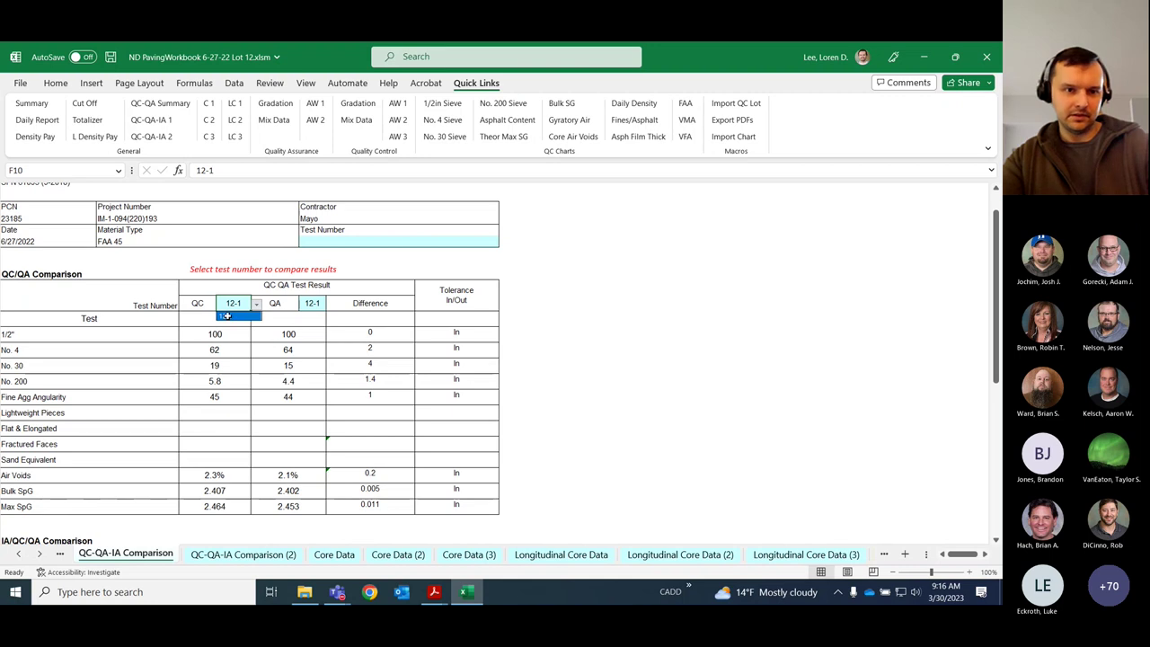
pyautogui.click(227, 316)
pyautogui.click(312, 303)
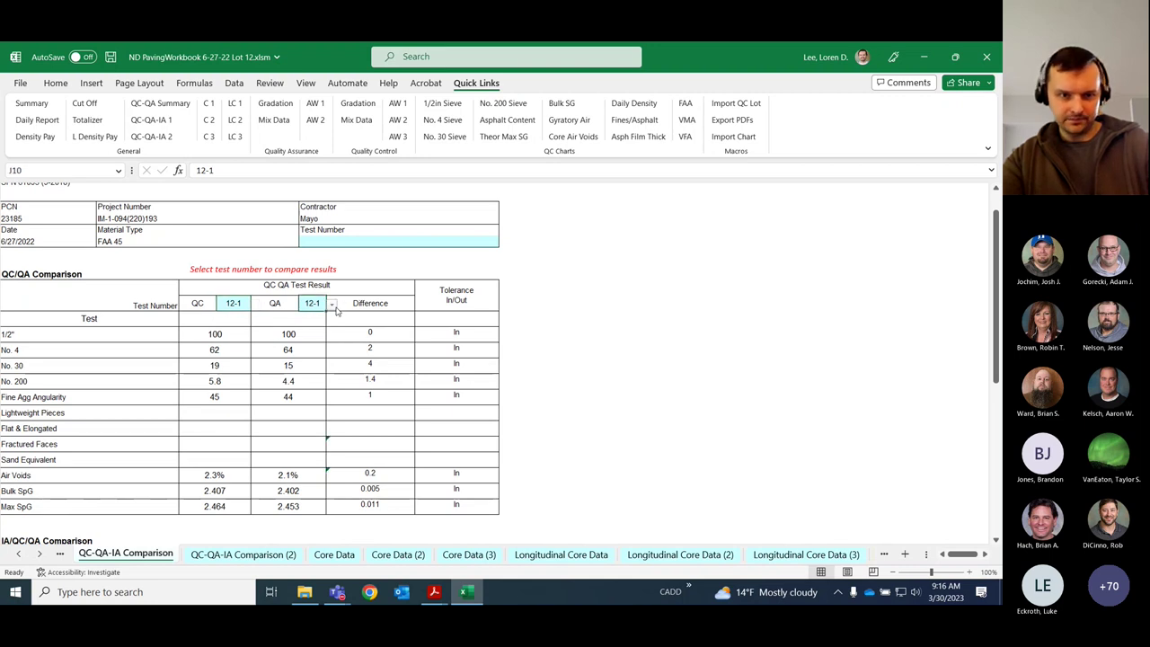
# - Review the available QC test numbers once more alongside the QA test number selection
pyautogui.click(232, 303)
pyautogui.click(258, 304)
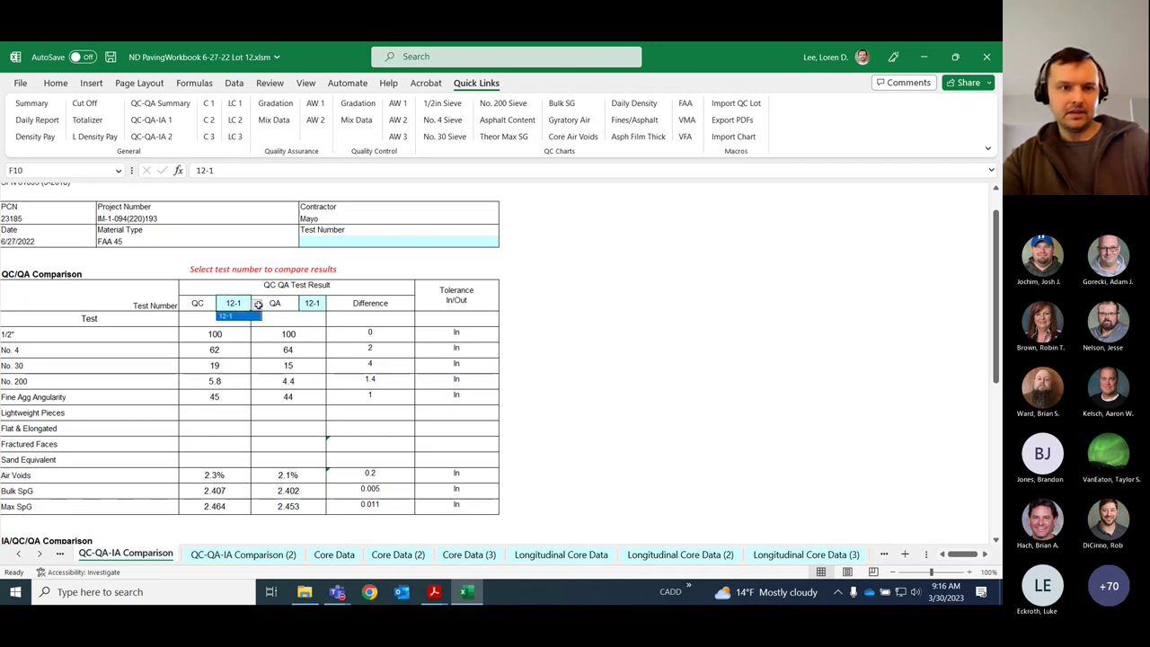
pyautogui.click(316, 304)
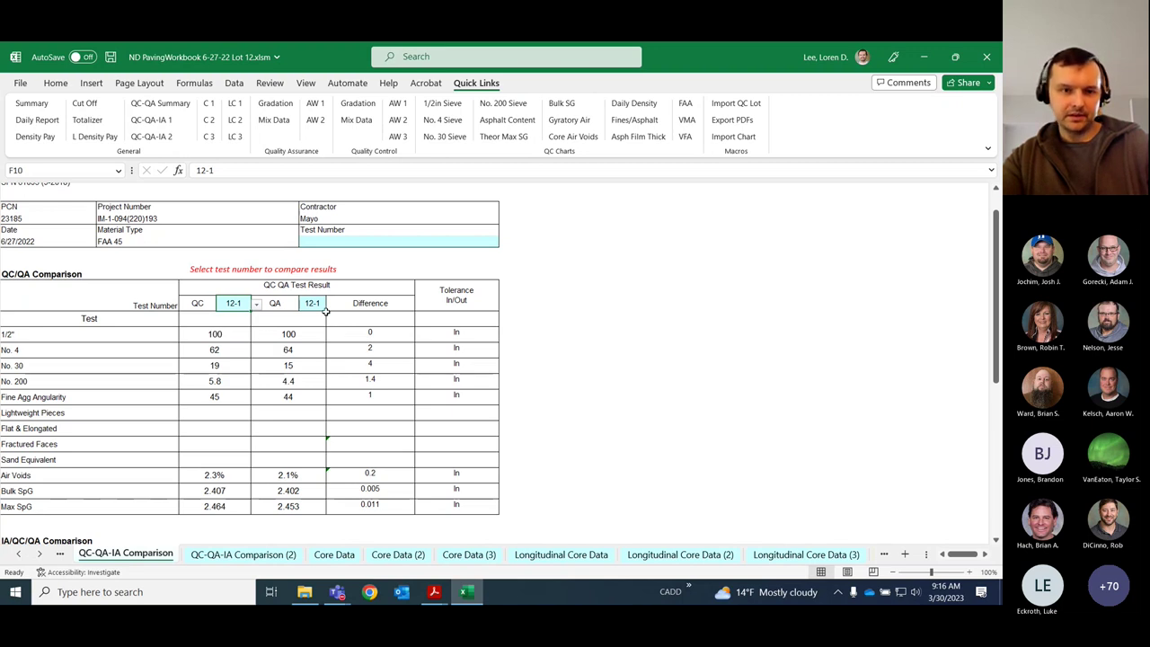
pyautogui.click(257, 303)
# - Examine the IA entry column from 1/2" to Max SpG in the IA/QC/QA Comparison table
pyautogui.scroll(-5, 149, 357)
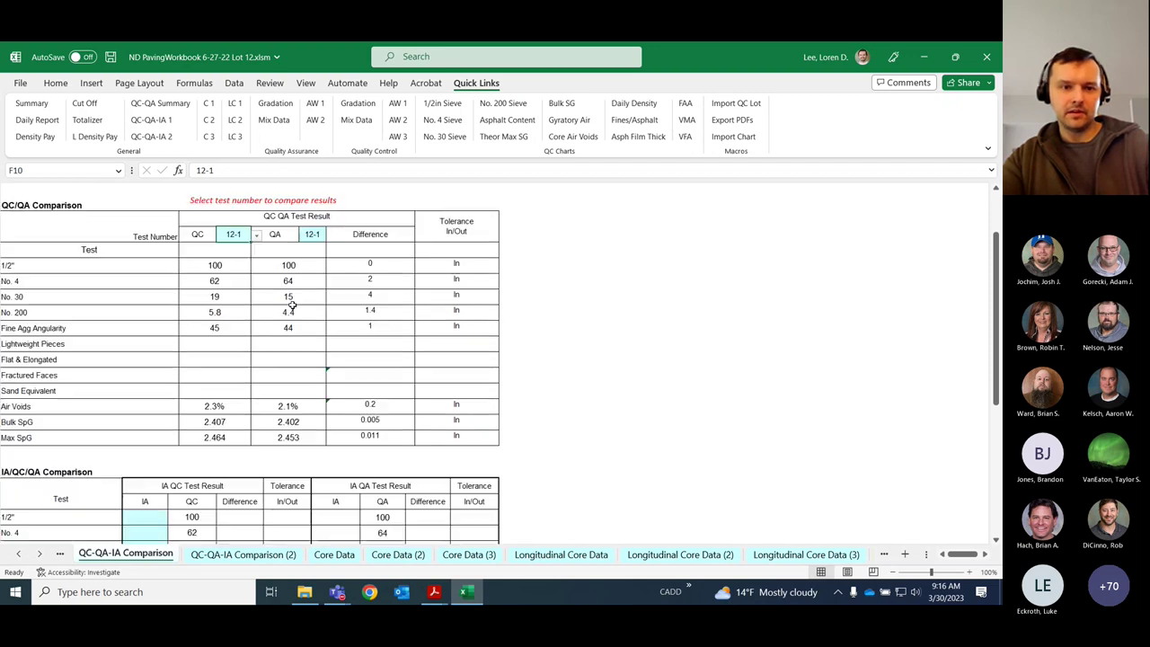
pyautogui.moveTo(146, 339); pyautogui.dragTo(136, 516)
pyautogui.scroll(-2, 214, 328)
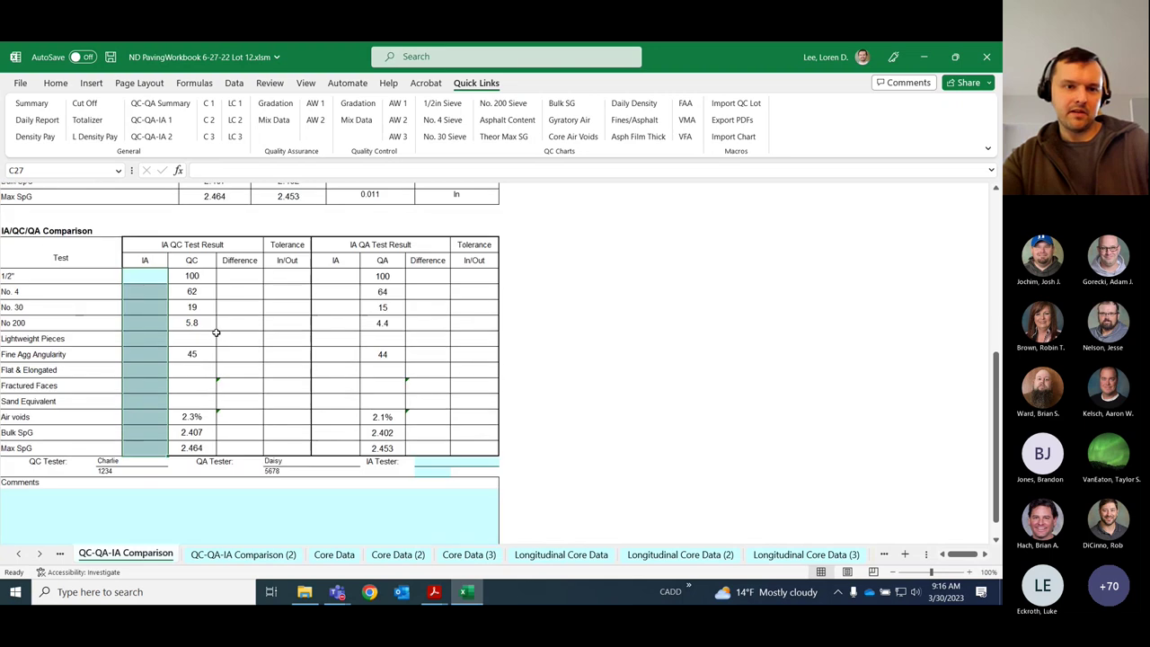
pyautogui.moveTo(154, 278); pyautogui.dragTo(153, 447)
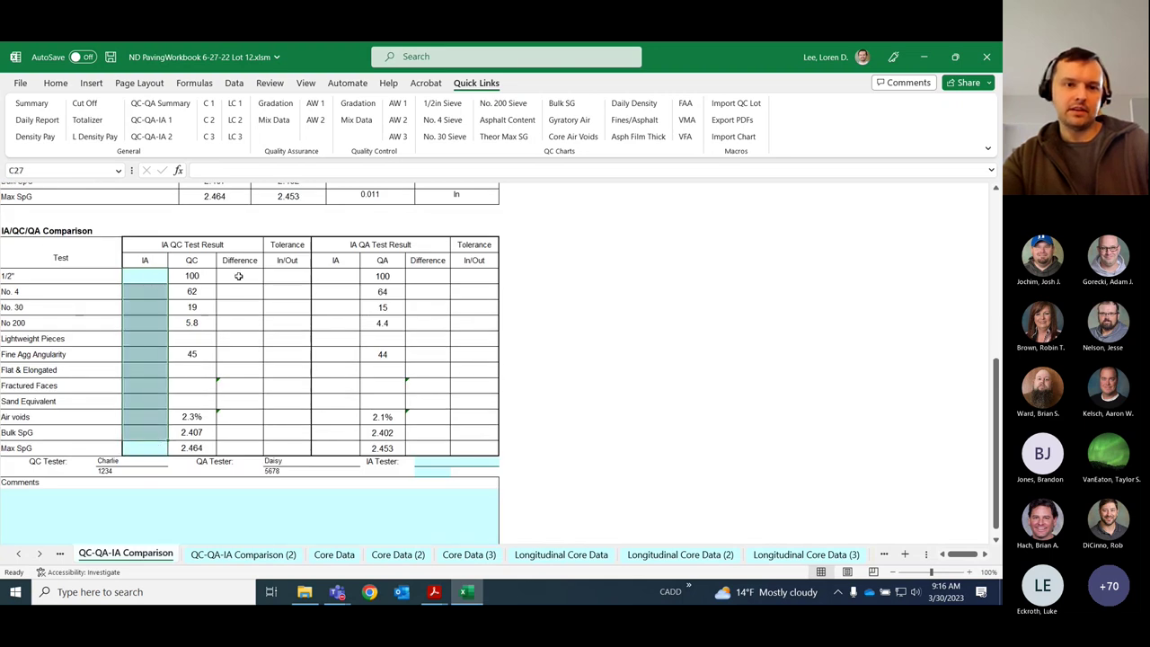
pyautogui.moveTo(287, 276); pyautogui.dragTo(276, 443)
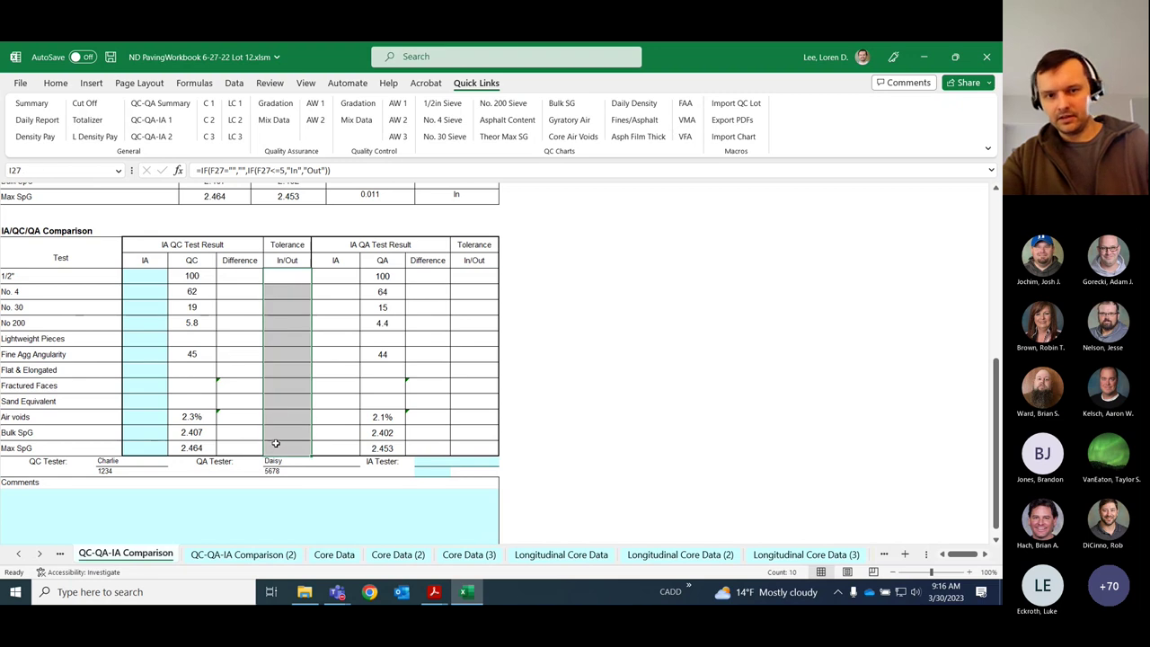
pyautogui.moveTo(153, 276)
pyautogui.mouseDown()
pyautogui.moveTo(147, 446)
pyautogui.moveTo(159, 276)
pyautogui.mouseUp()
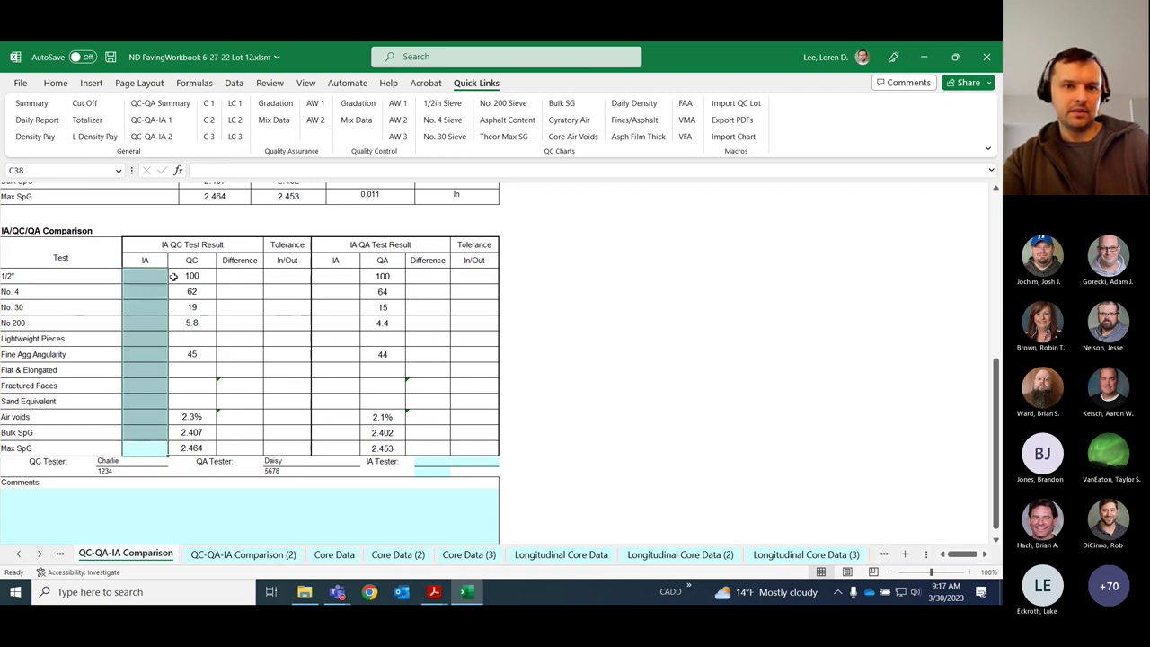
pyautogui.scroll(1, 164, 295)
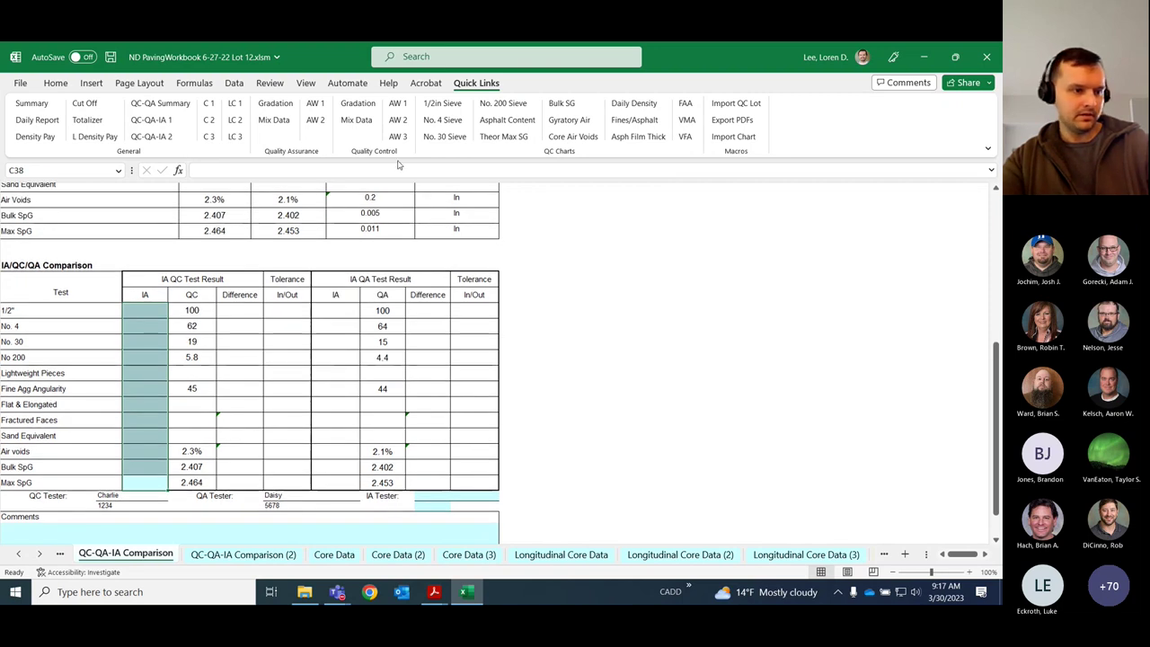
pyautogui.click(628, 258)
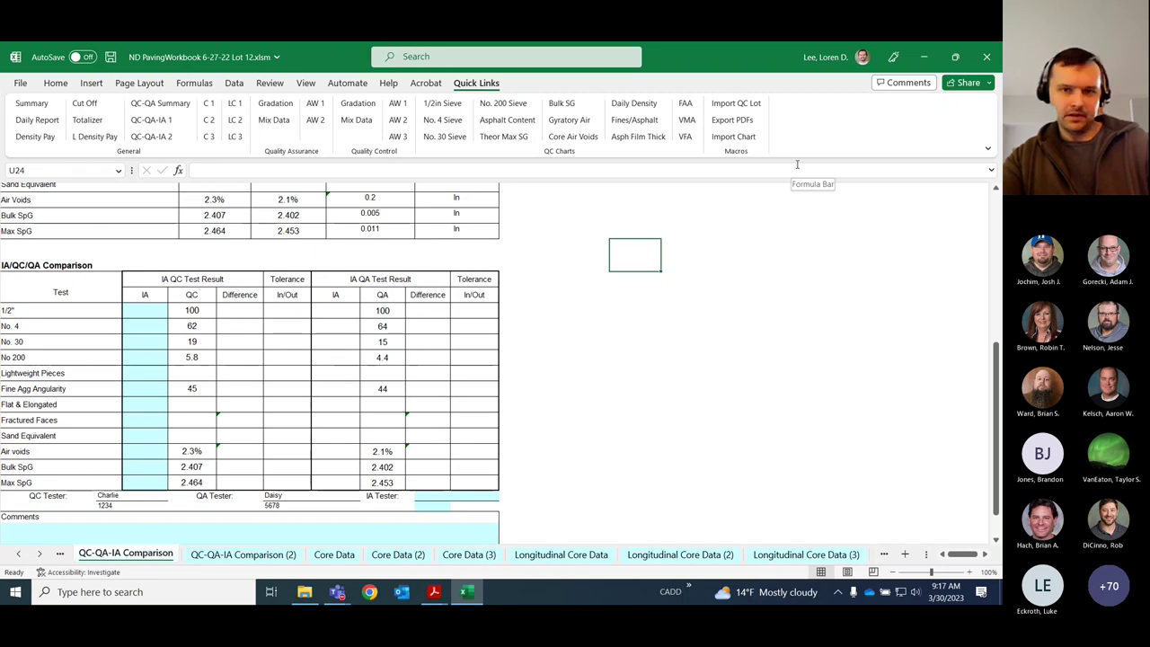
pyautogui.click(684, 200)
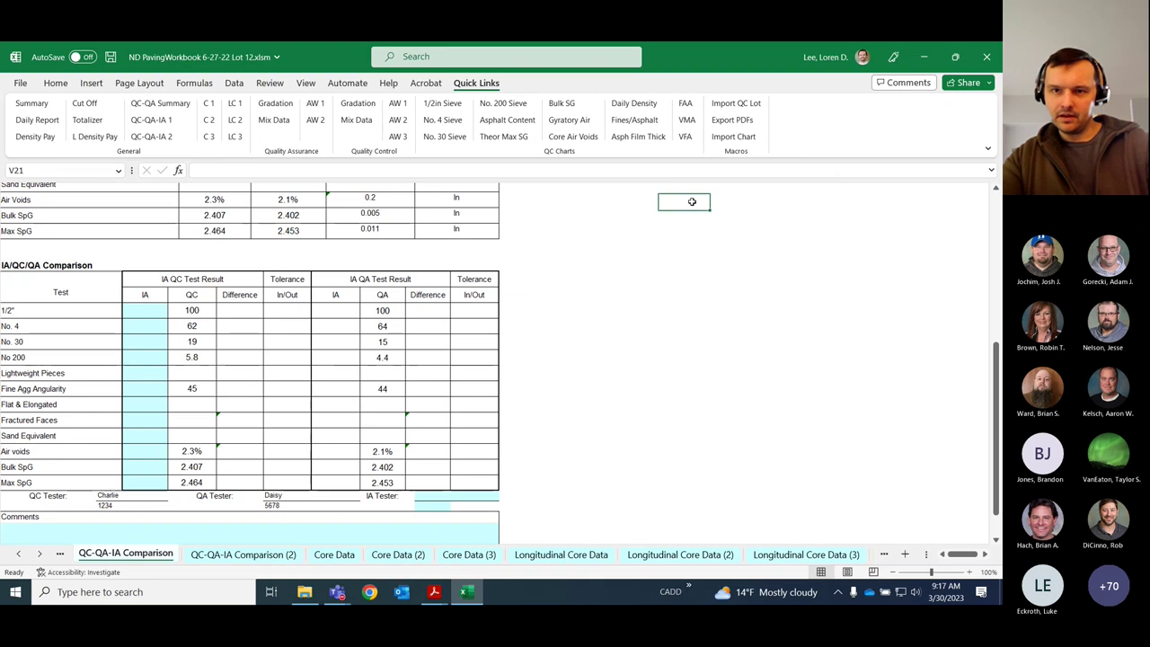
# - Export the workbook's PDFs into a new folder created inside Workbook Training Examples > PDFs
pyautogui.click(732, 122)
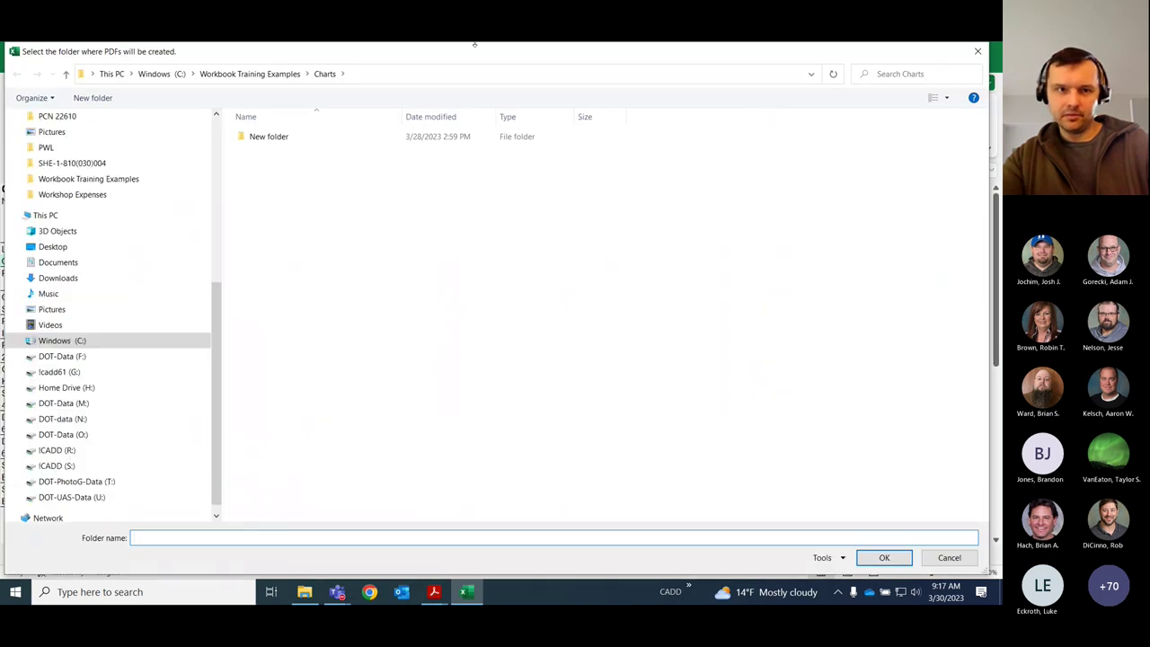
pyautogui.click(978, 51)
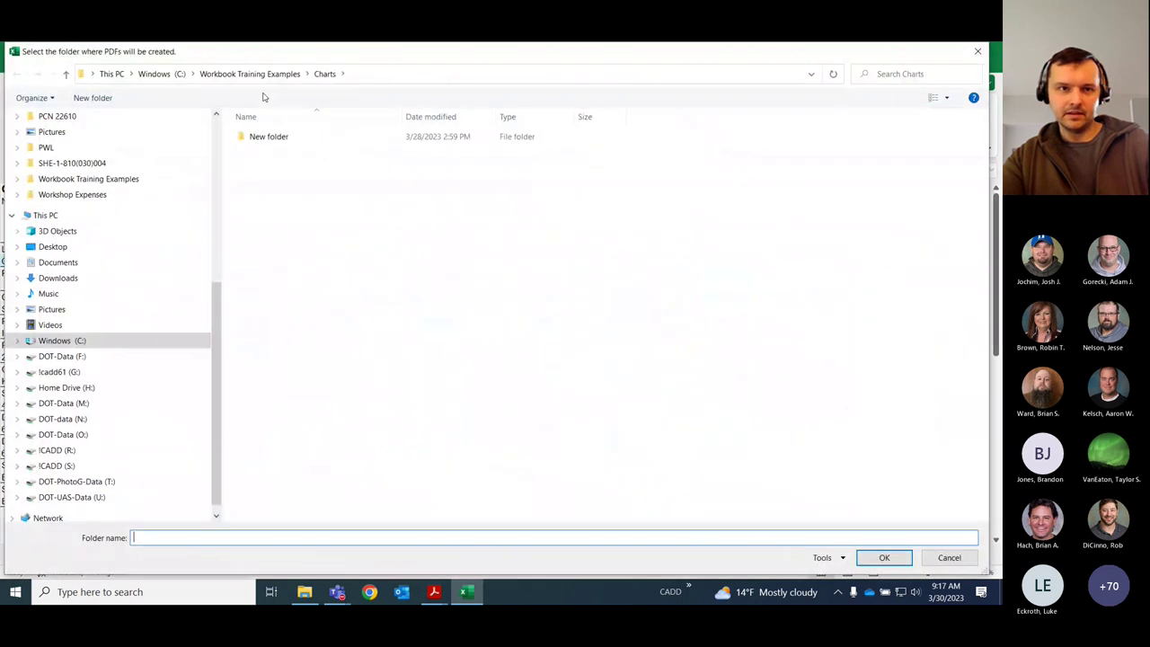
pyautogui.click(270, 76)
pyautogui.doubleClick(270, 180)
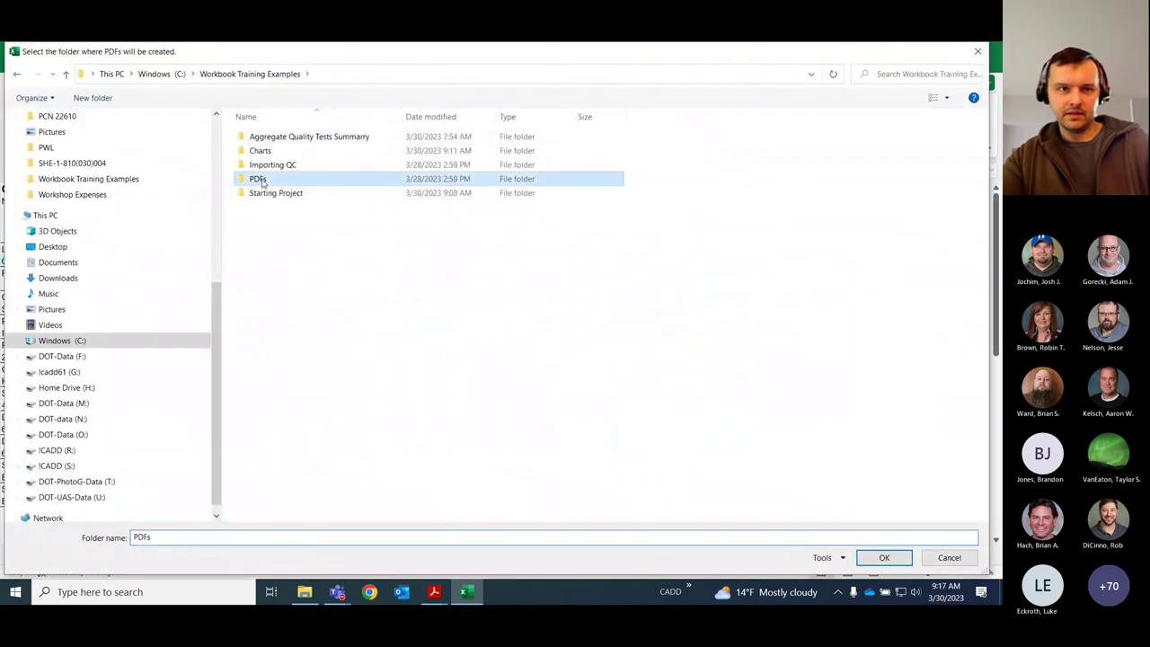
pyautogui.click(92, 97)
pyautogui.press('Return')
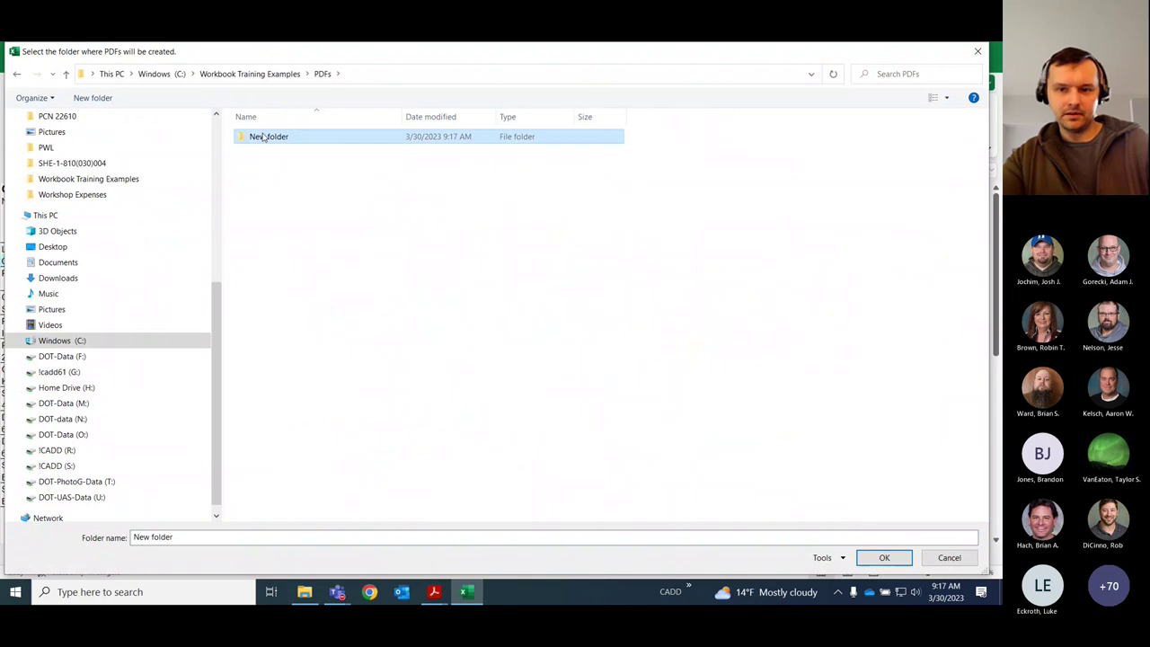
pyautogui.press('Return')
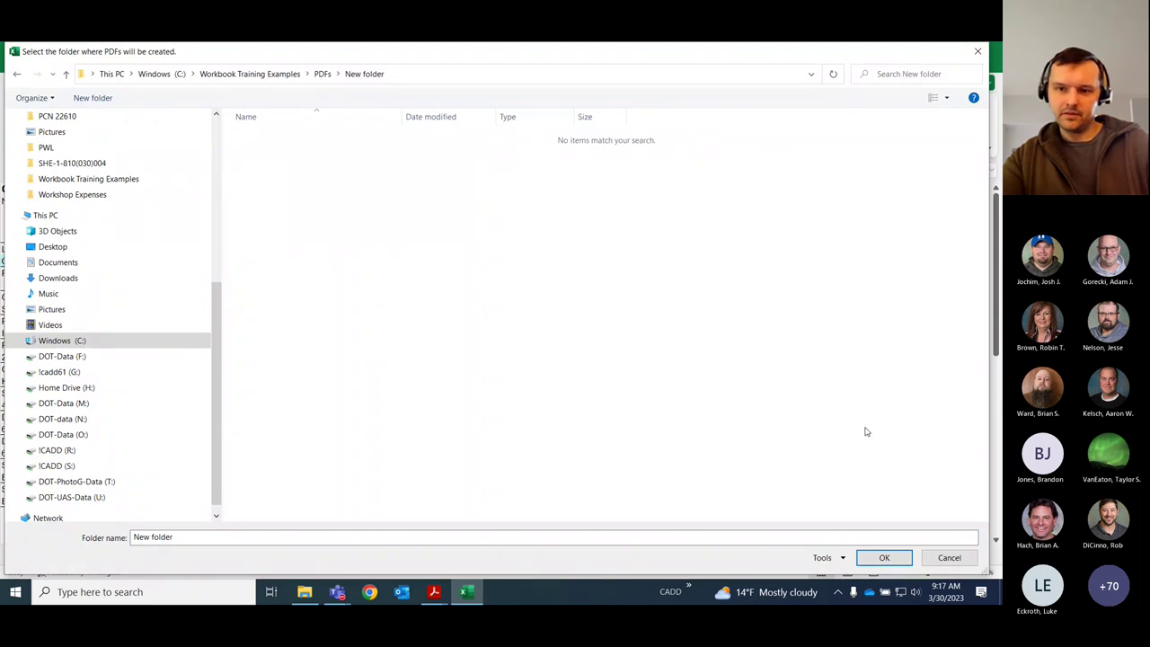
pyautogui.click(883, 557)
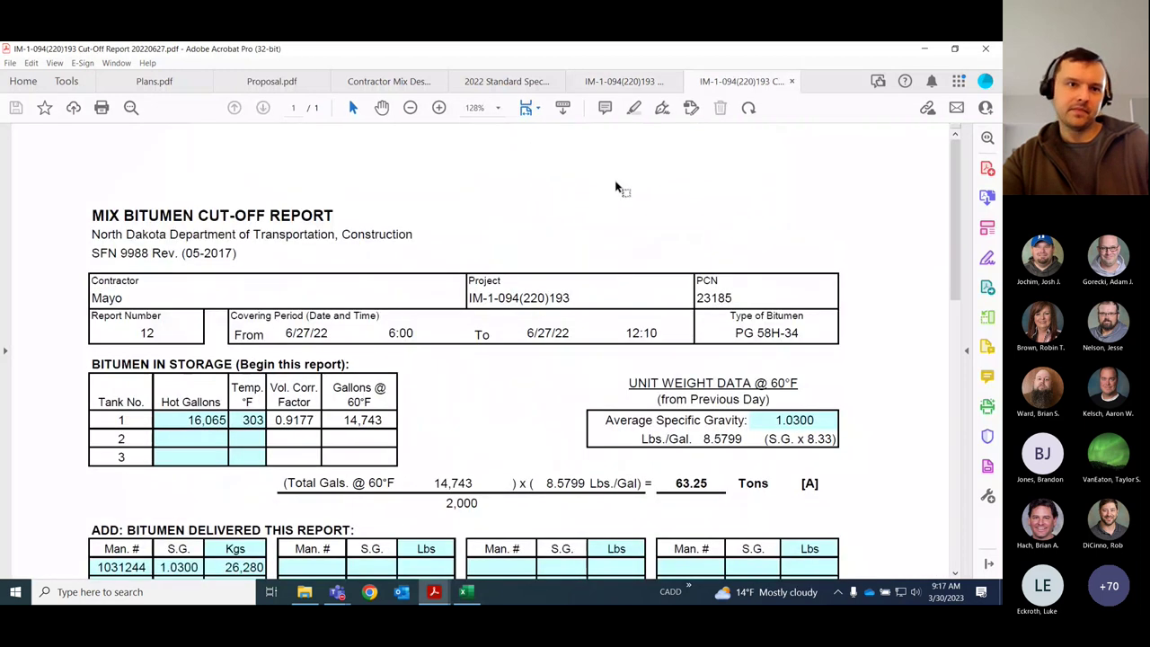
# - Check the exported Cut-Off Report PDF and the first page of the Daily Paving Workbook PDF
pyautogui.scroll(-10, 616, 181)
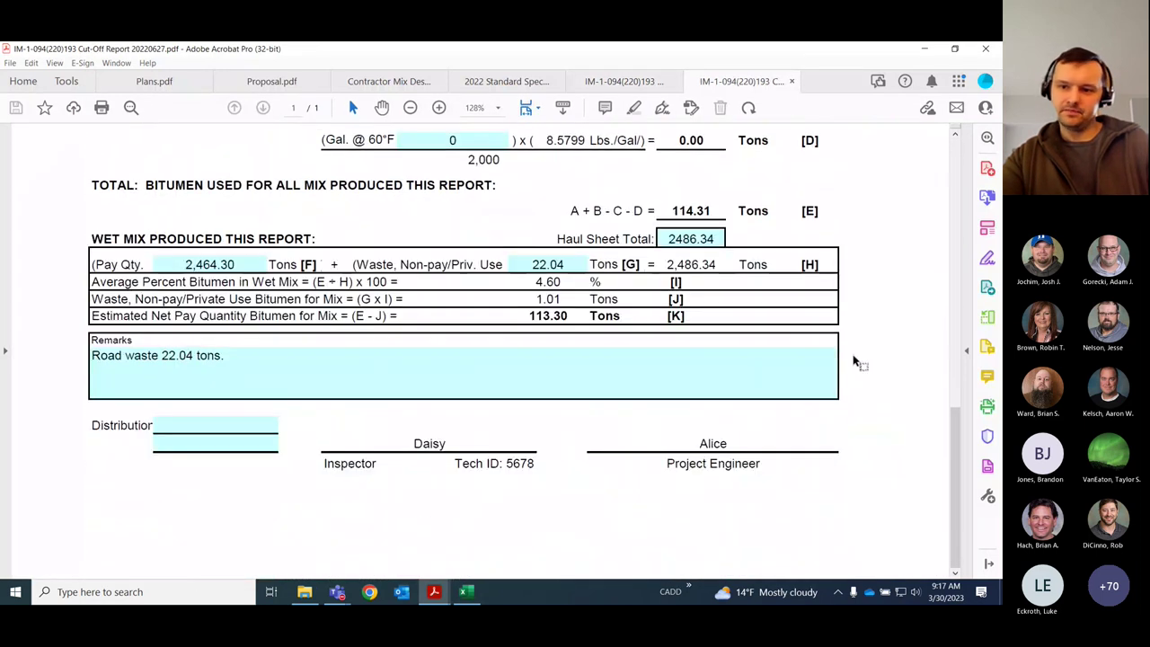
pyautogui.moveTo(954, 440); pyautogui.dragTo(959, 152)
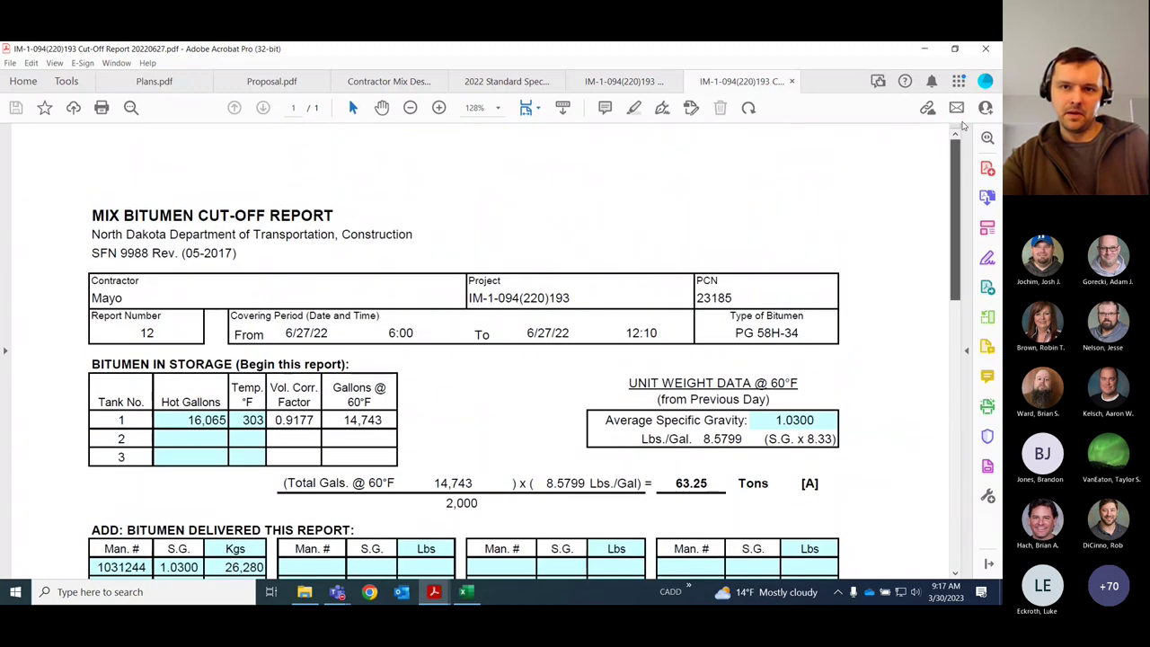
pyautogui.click(624, 80)
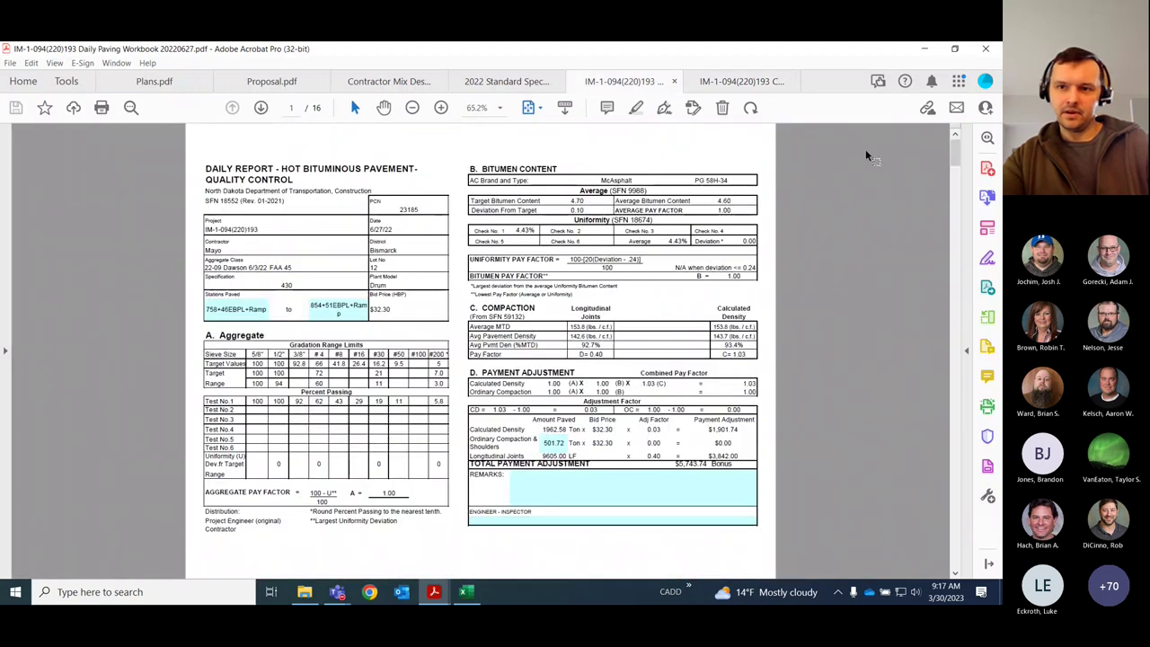
pyautogui.moveTo(958, 149); pyautogui.dragTo(425, 164)
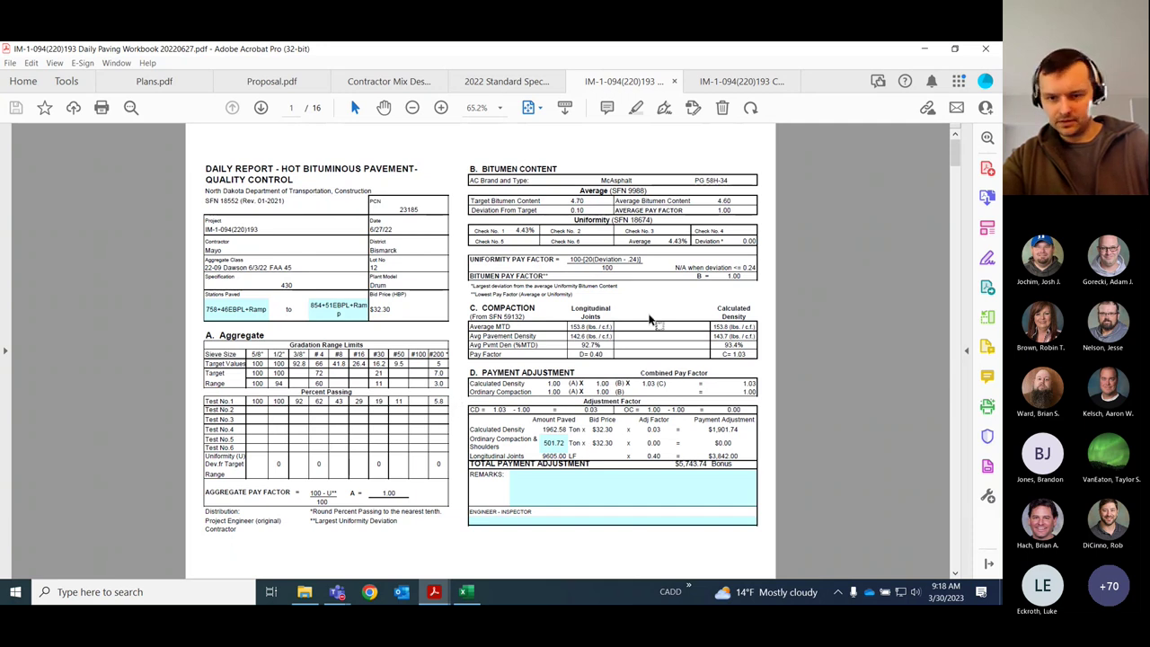
# - Examine the Mix Bitumen Cut-Off Report PDF through its wet mix quantities, remarks and signature lines
pyautogui.click(719, 83)
pyautogui.scroll(-10, 608, 253)
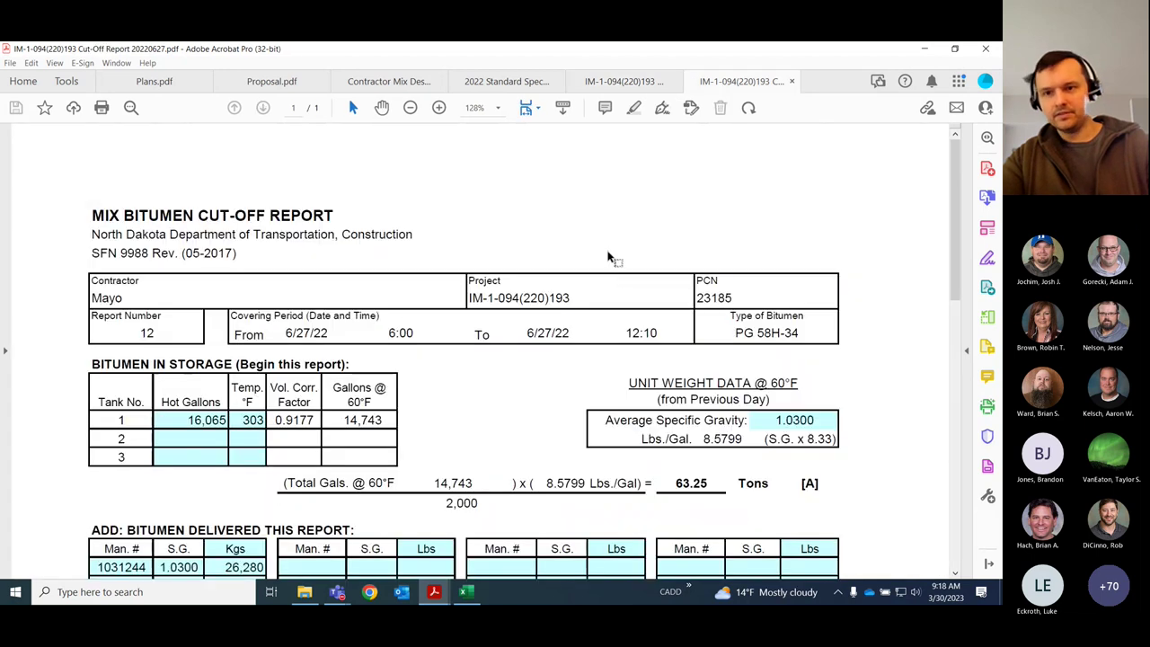
pyautogui.scroll(-3, 609, 253)
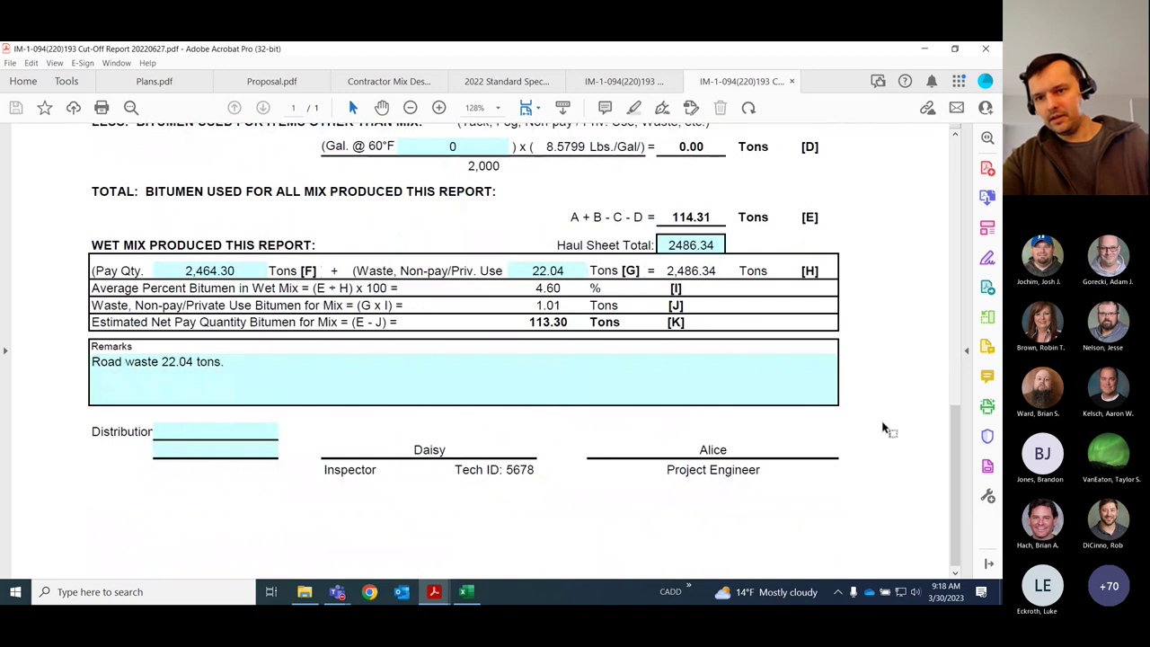
pyautogui.scroll(3, 967, 395)
pyautogui.scroll(-1, 967, 395)
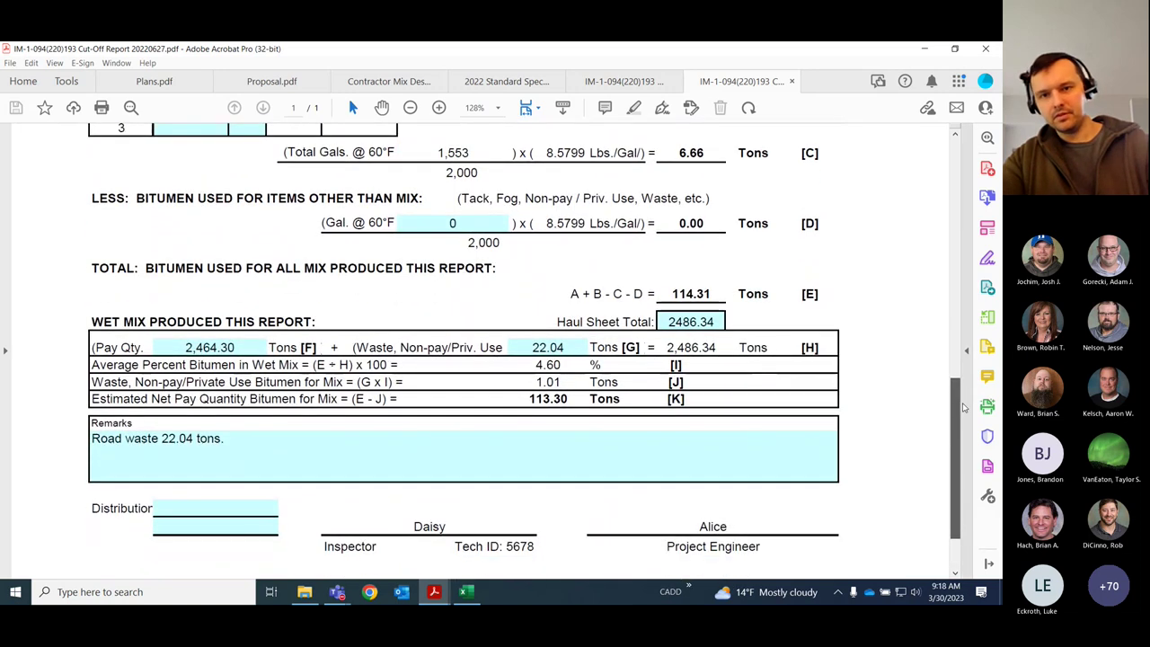
pyautogui.moveTo(955, 407); pyautogui.dragTo(954, 157)
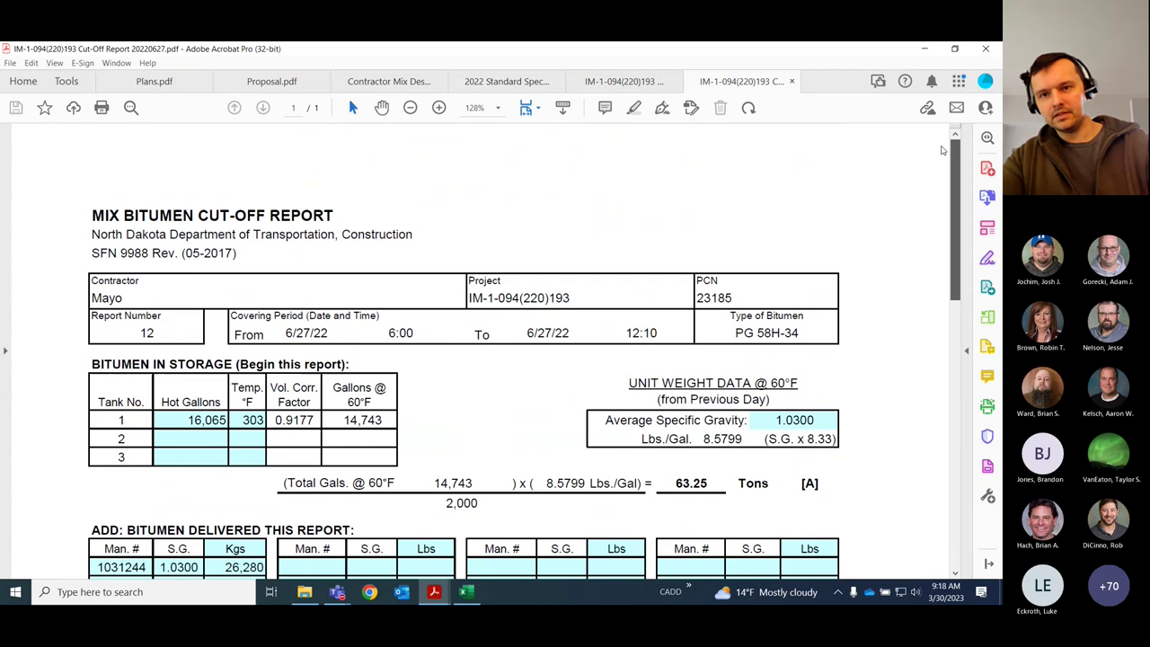
# - Look through the opening pages of the Daily Paving Workbook PDF and return to the Excel workbook's Summary sheet
pyautogui.click(637, 87)
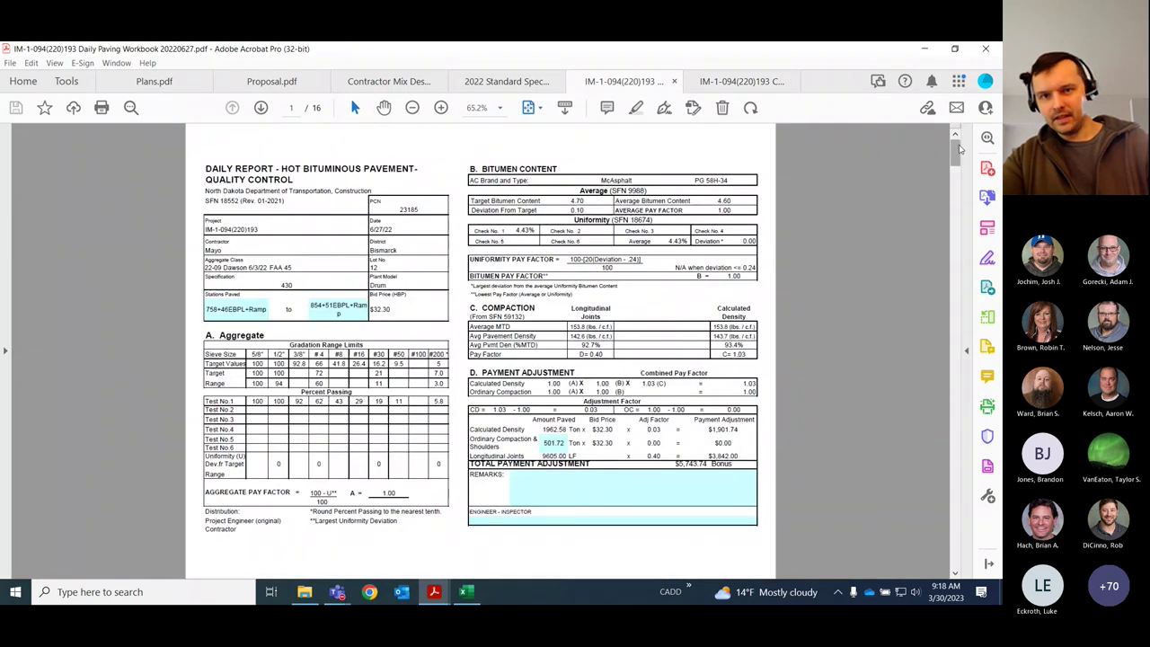
pyautogui.scroll(-5, 856, 188)
pyautogui.scroll(-5, 686, 241)
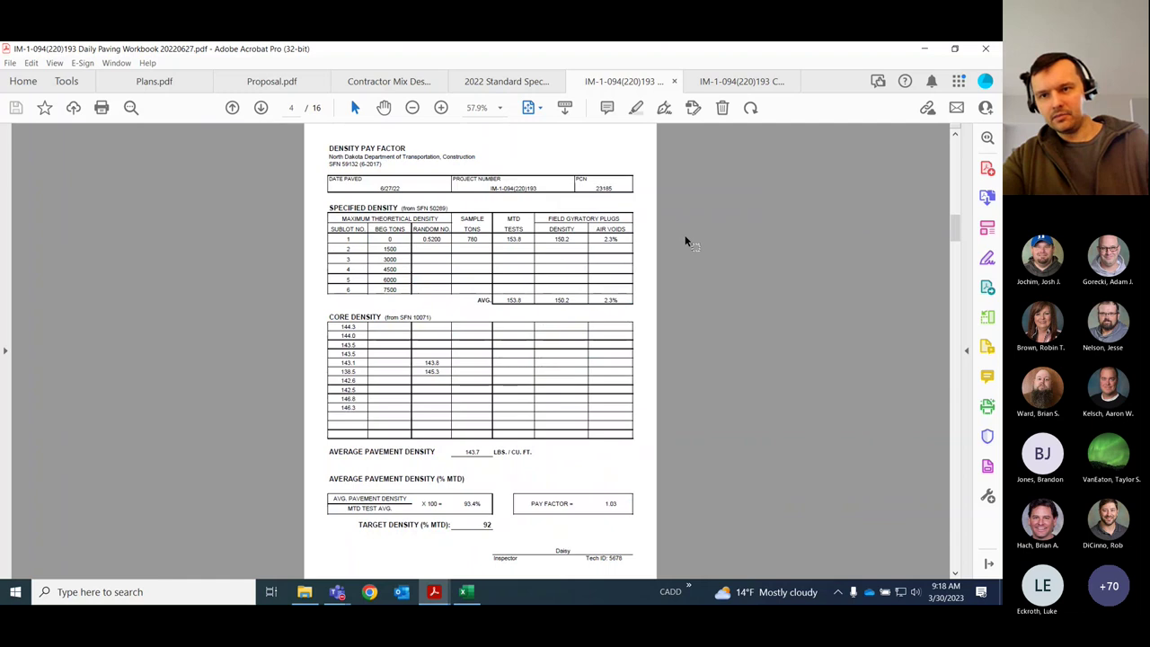
pyautogui.scroll(6, 686, 241)
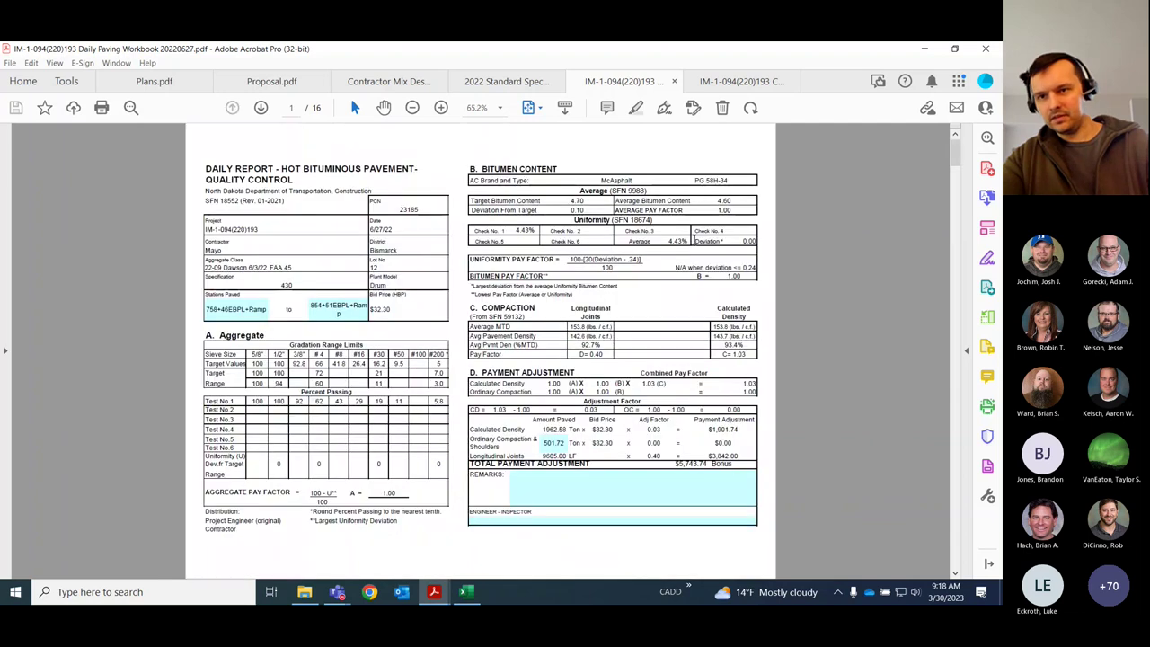
pyautogui.click(954, 151)
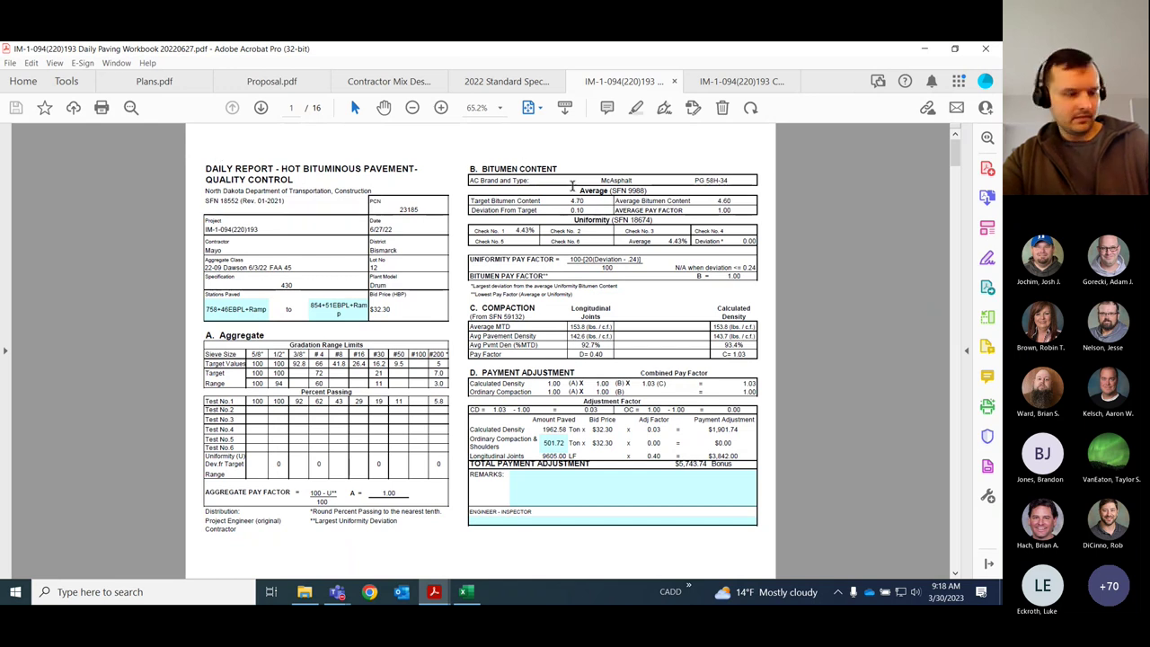
pyautogui.click(926, 49)
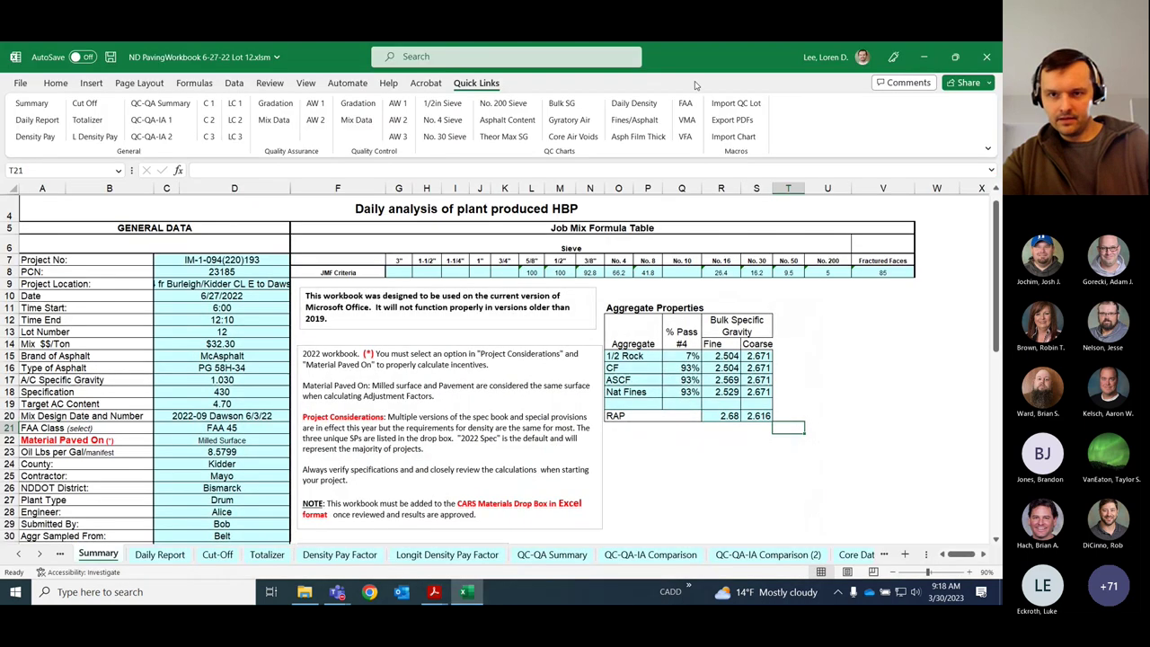
pyautogui.click(858, 337)
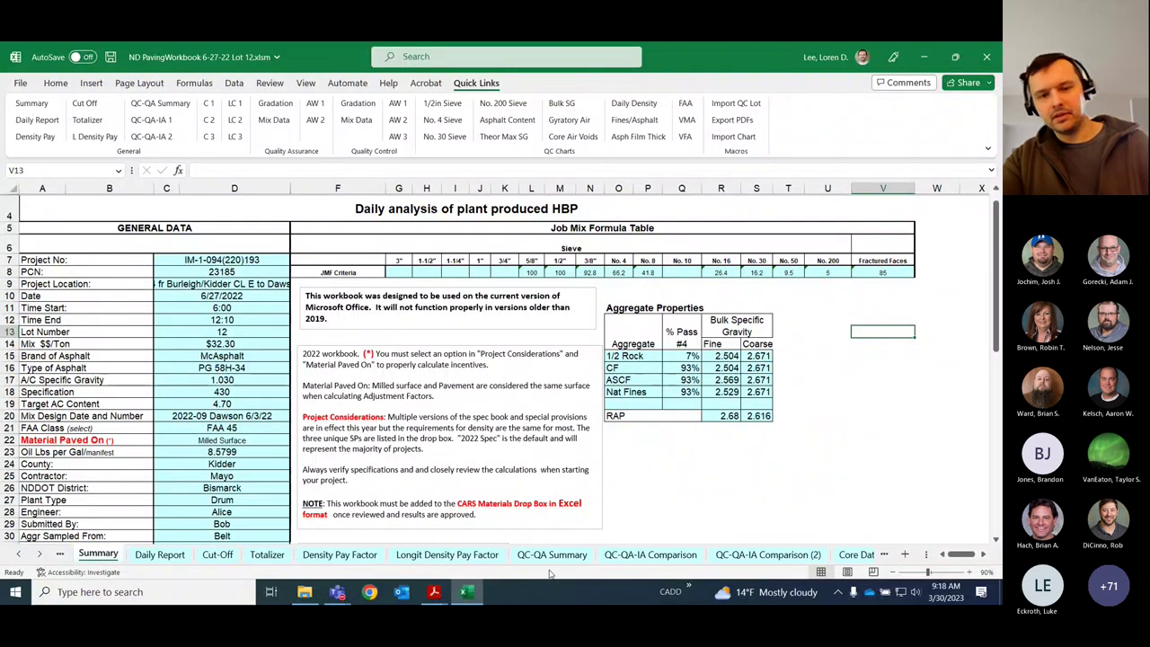
# - Switch to the 2022 Standard Specifications PDF in Acrobat and read the control chart requirements under Section 430 Documentation
pyautogui.click(434, 591)
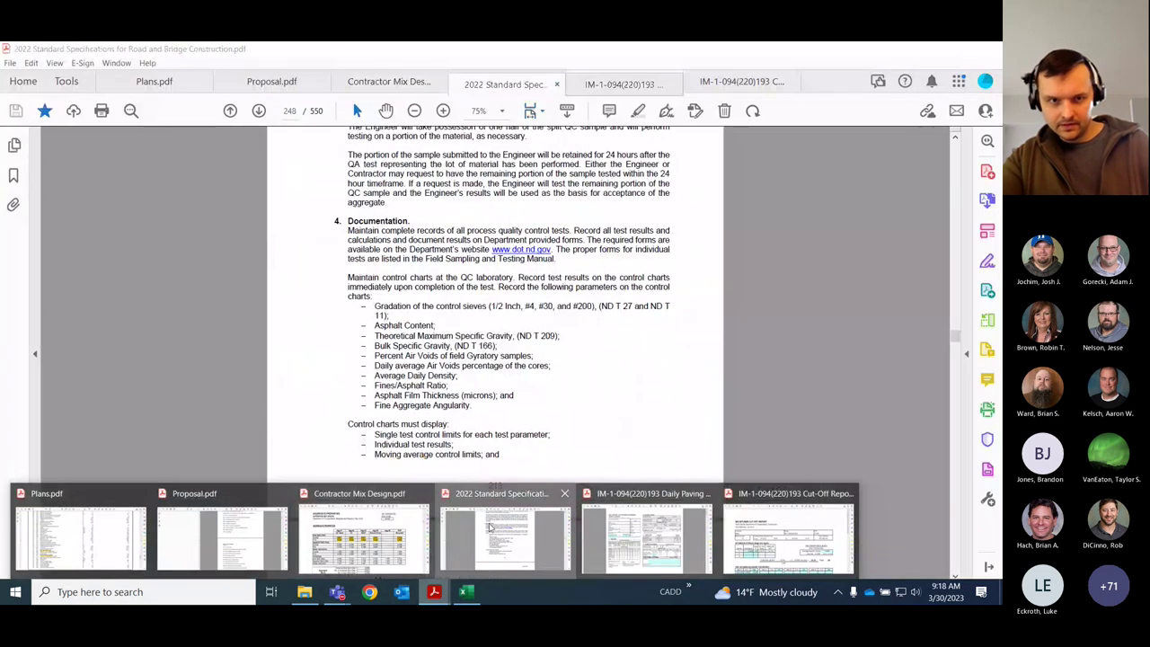
pyautogui.click(490, 528)
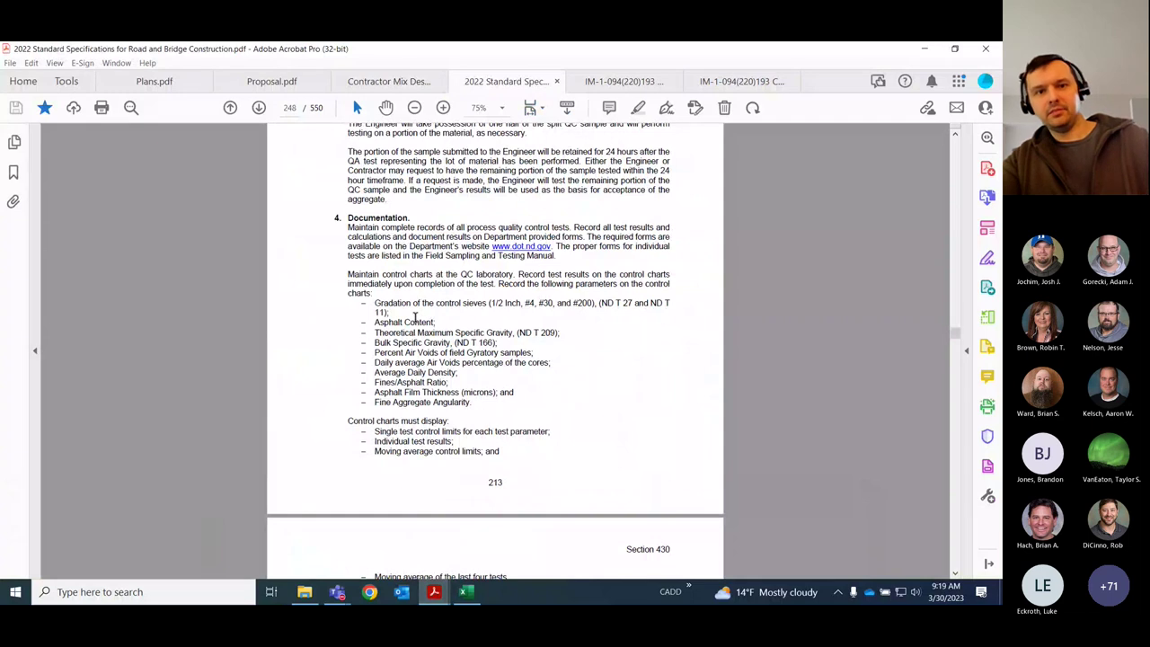
pyautogui.moveTo(347, 273); pyautogui.dragTo(513, 405)
pyautogui.click(434, 294)
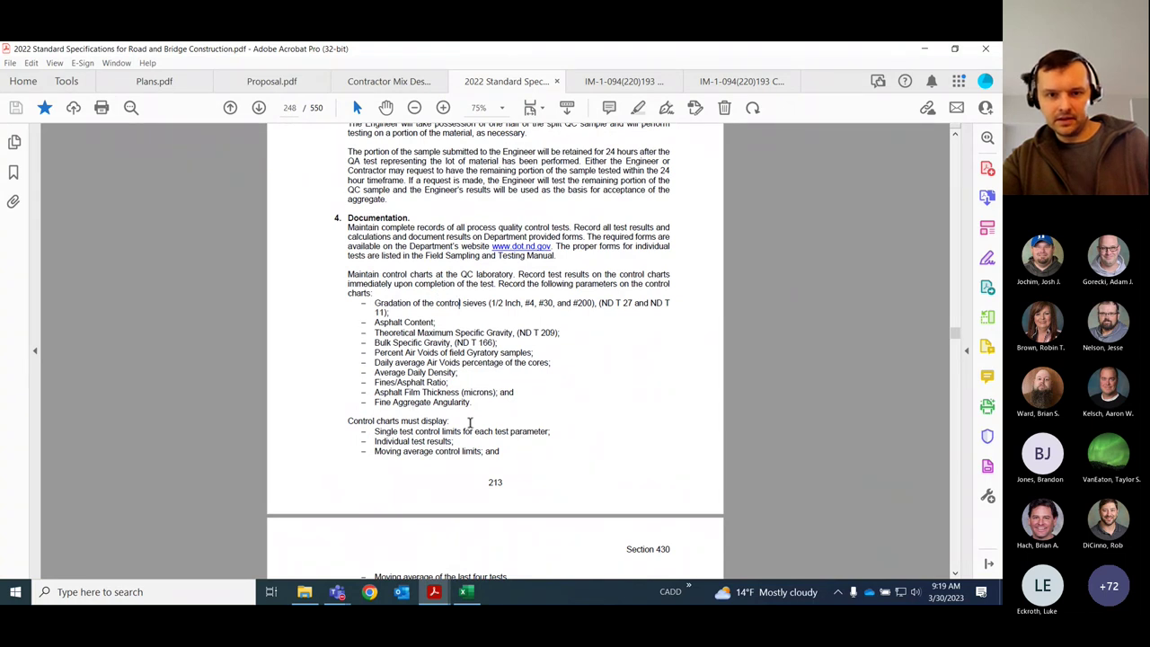
pyautogui.scroll(-2, 469, 422)
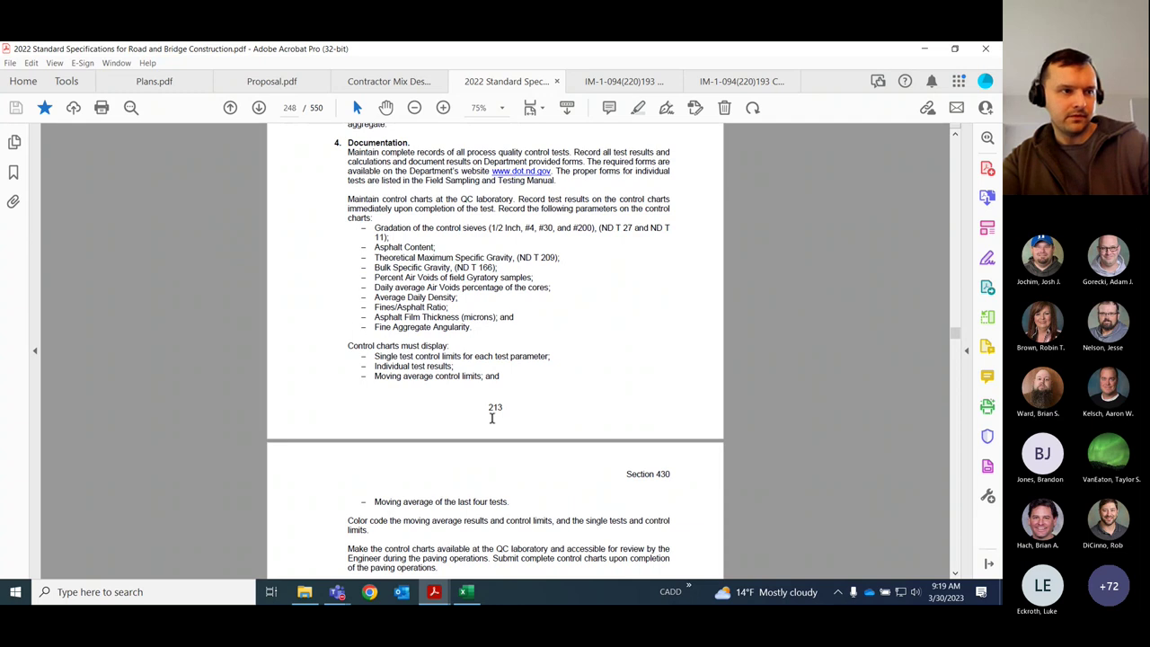
pyautogui.scroll(-5, 475, 314)
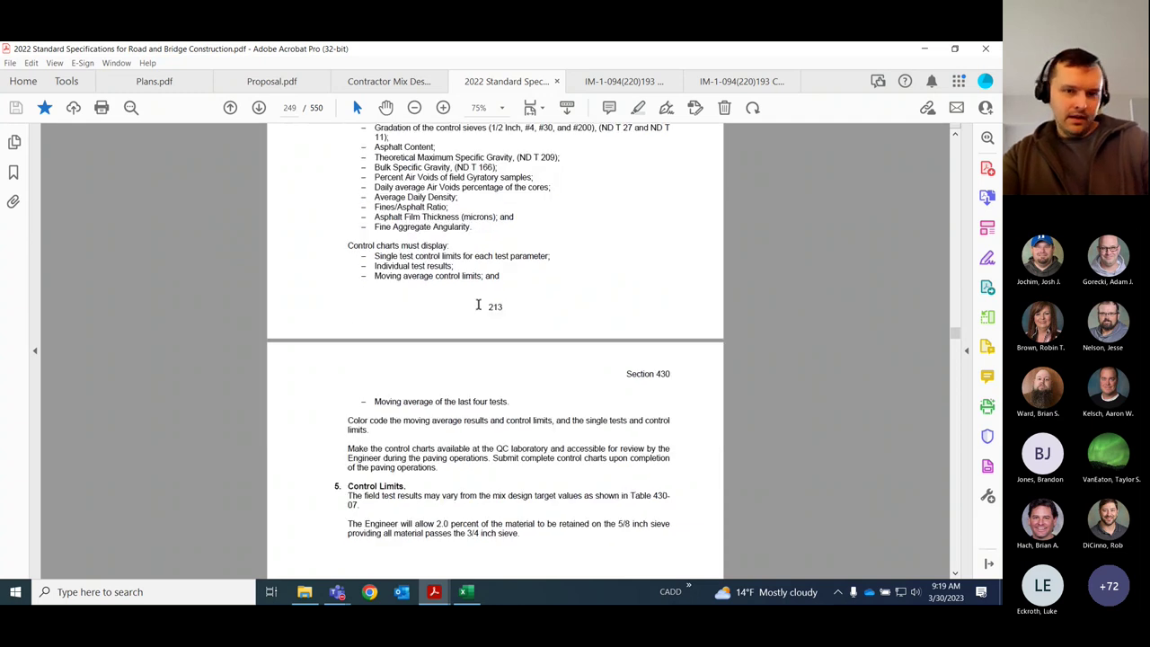
# - Review Table 430-07 Allowable Working Ranges and the Single Test Target Values rules beneath it
pyautogui.scroll(-8, 478, 311)
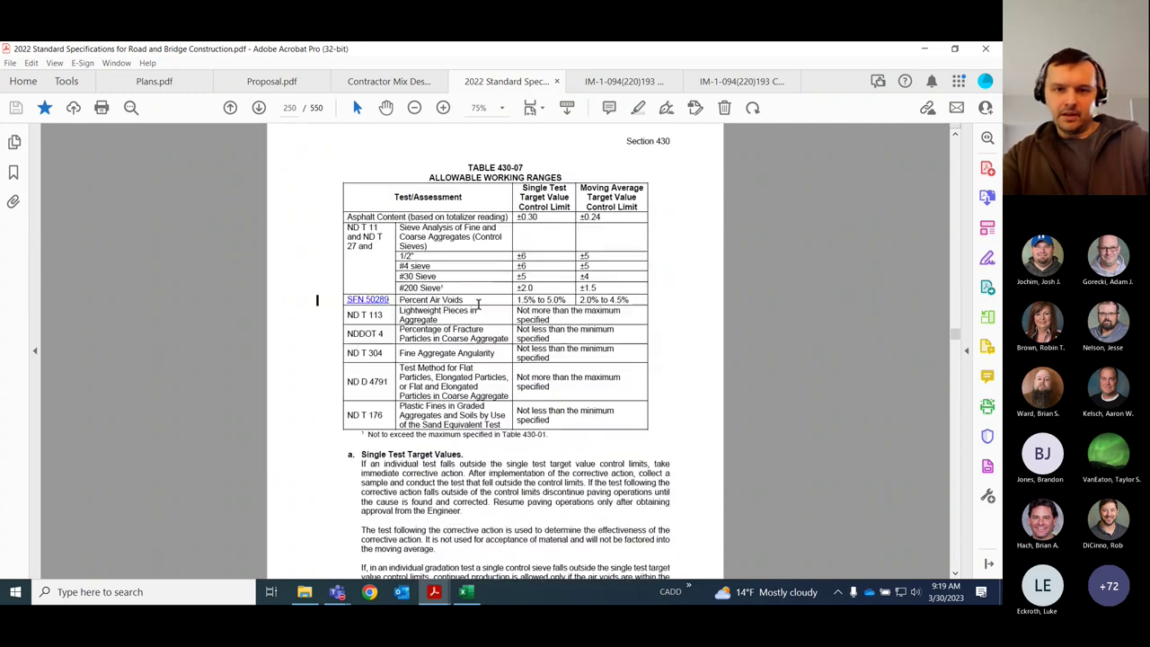
pyautogui.scroll(-1, 491, 296)
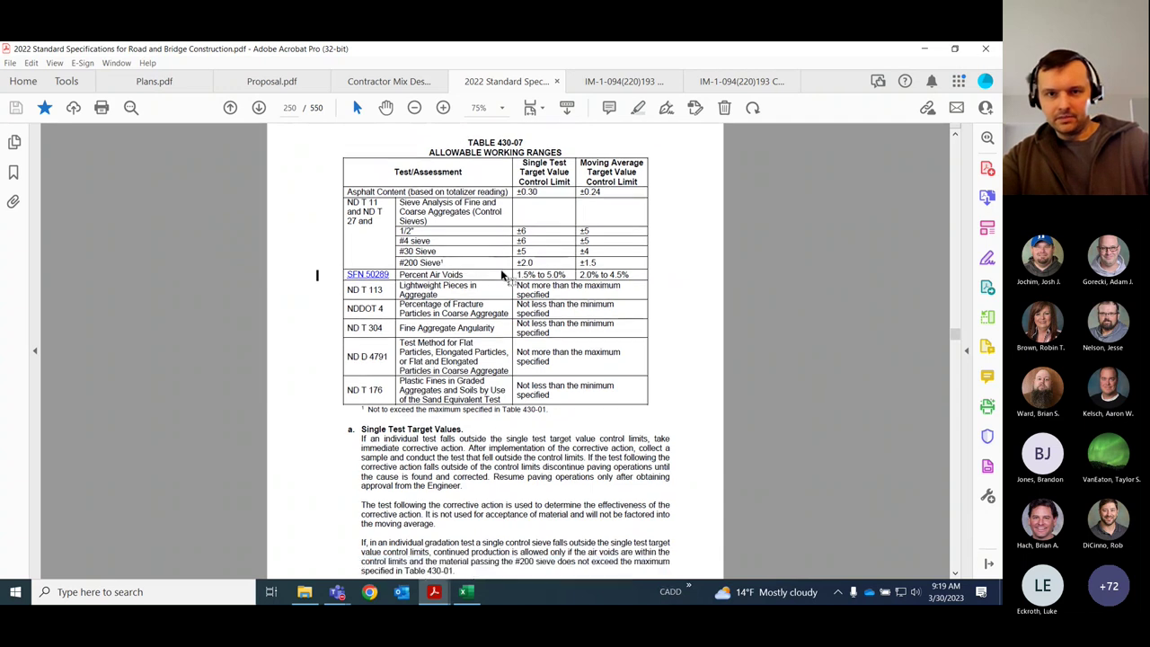
pyautogui.scroll(-4, 505, 334)
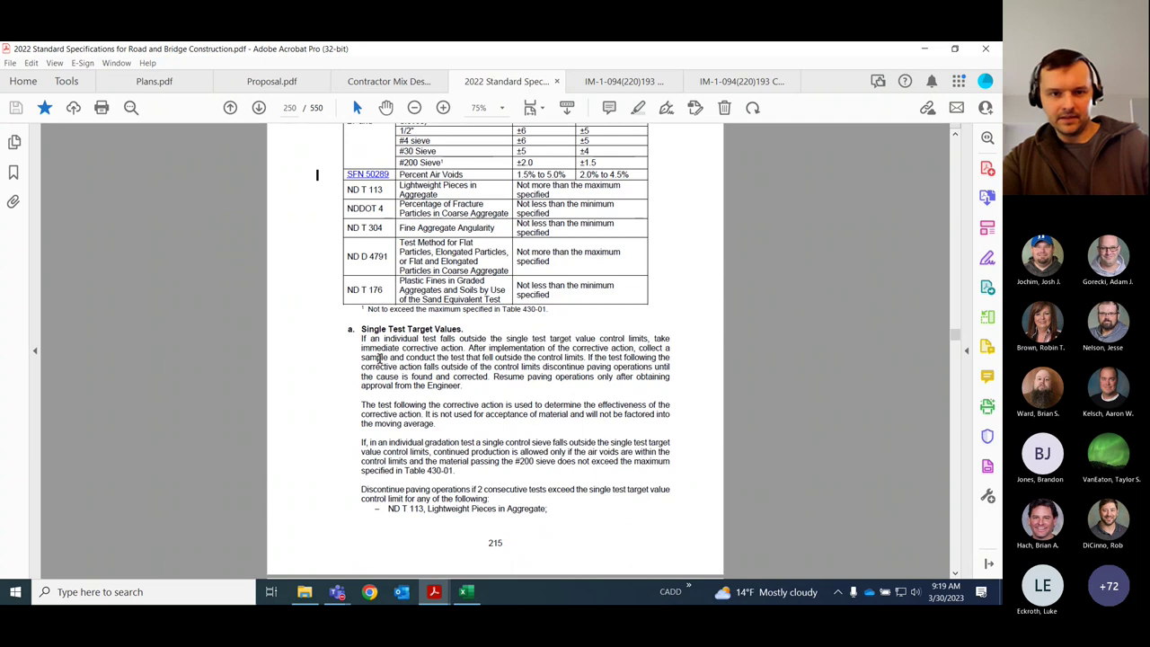
pyautogui.scroll(-2, 662, 409)
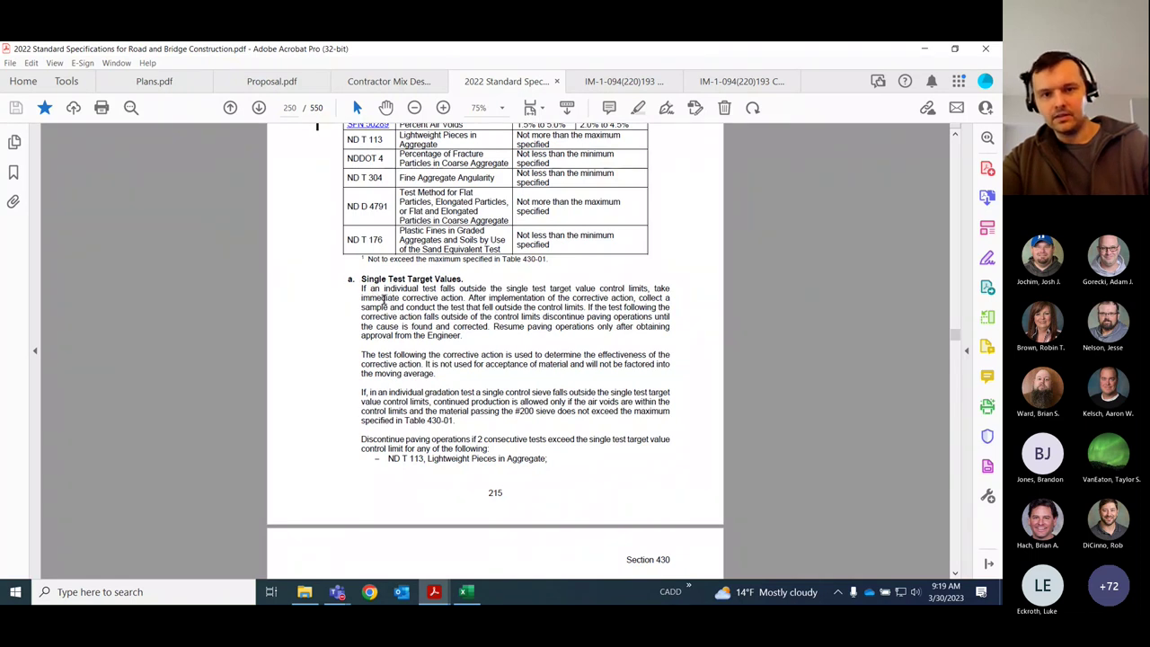
pyautogui.scroll(-4, 383, 299)
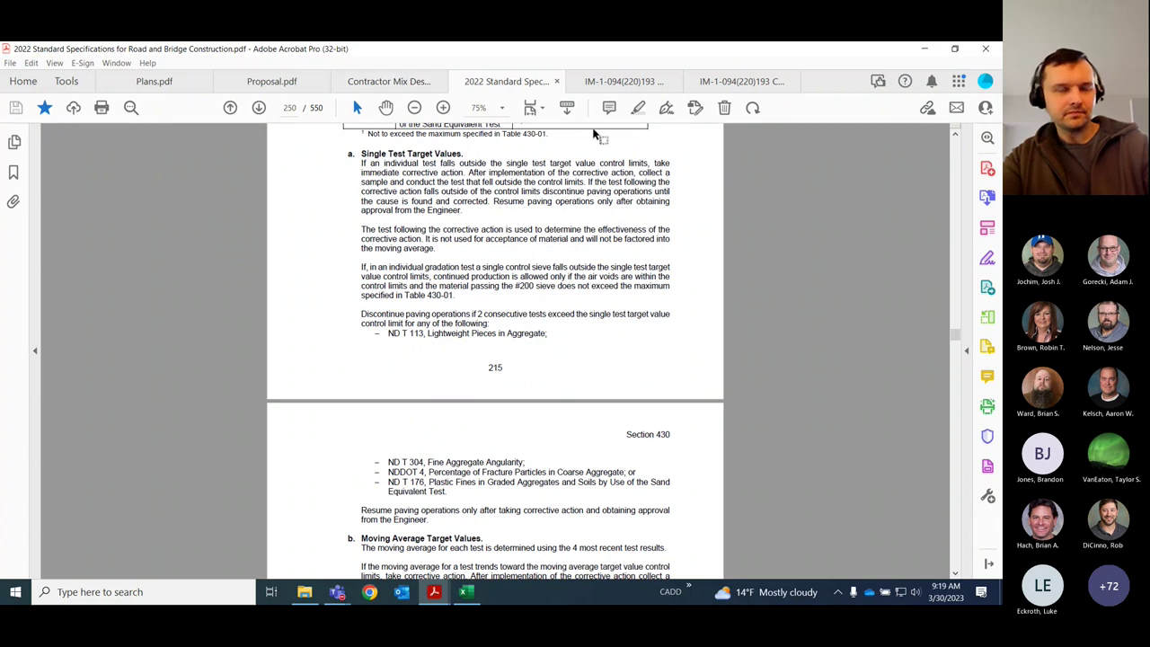
# - Return to the Lot 12 workbook in Excel and import the control chart data from the Workbook Training Examples\Charts folder
pyautogui.click(922, 50)
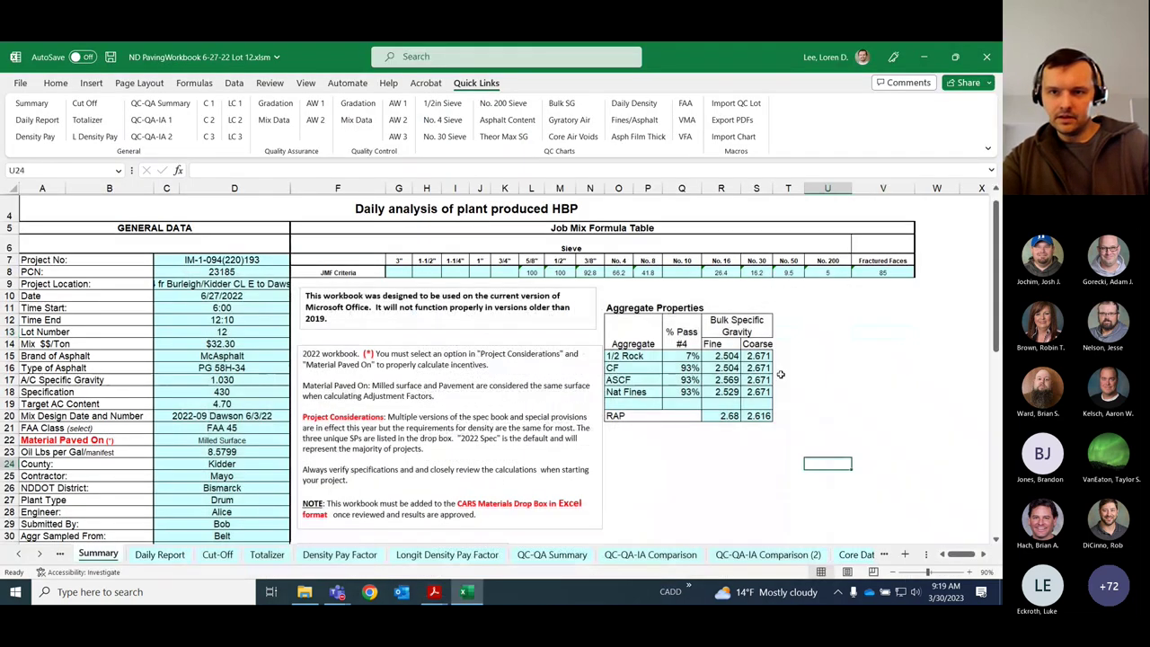
pyautogui.click(743, 137)
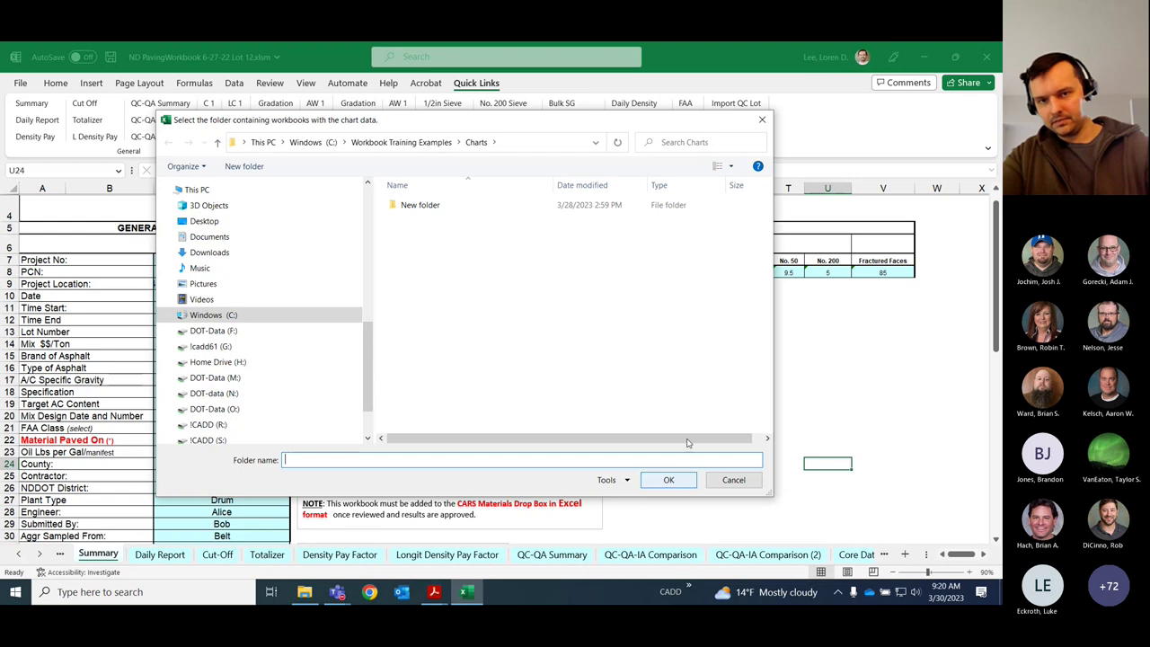
pyautogui.click(668, 480)
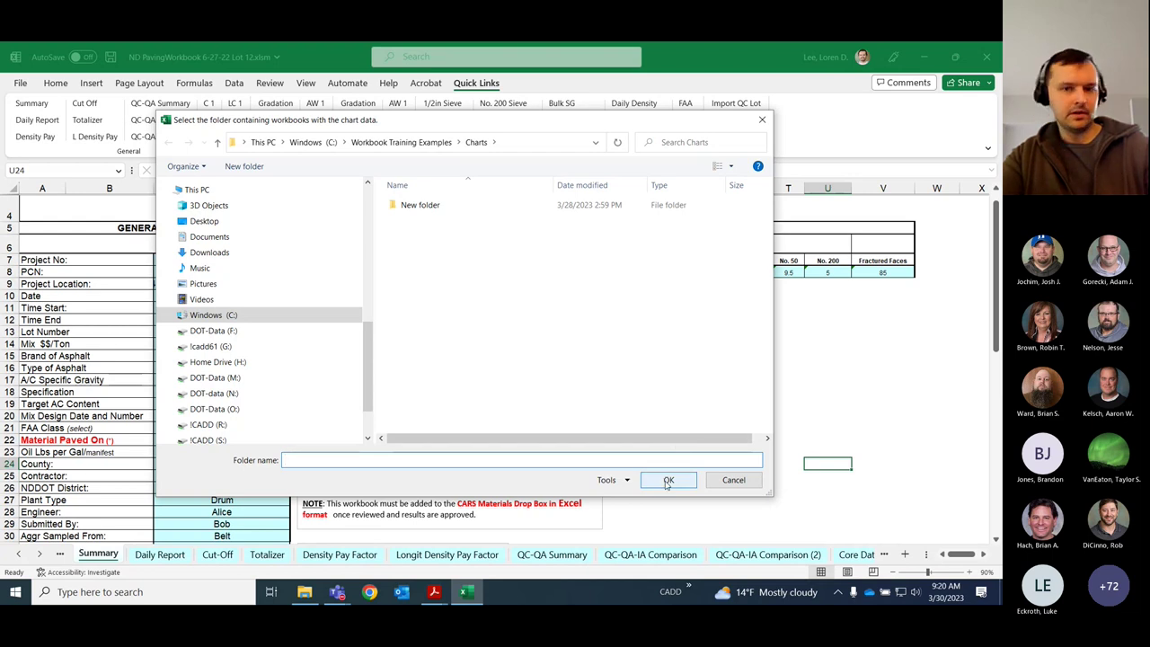
pyautogui.click(668, 481)
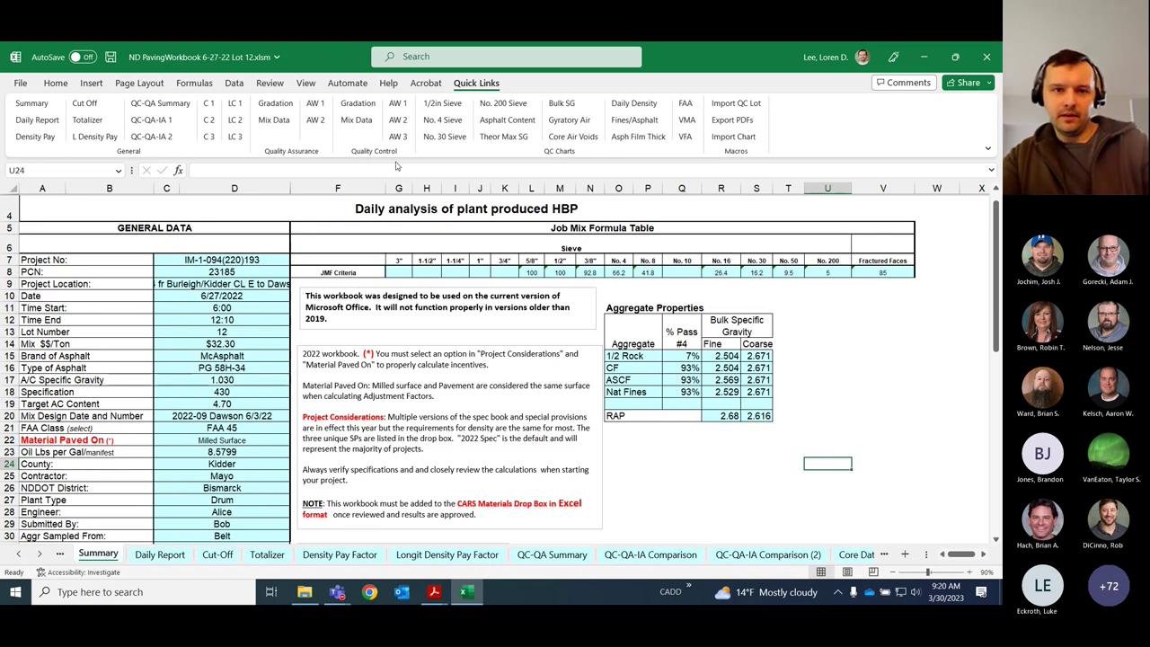
# - Examine the No. 4 Sieve control chart's test results and moving average, and bring up the No. 200 Sieve chart
pyautogui.click(452, 121)
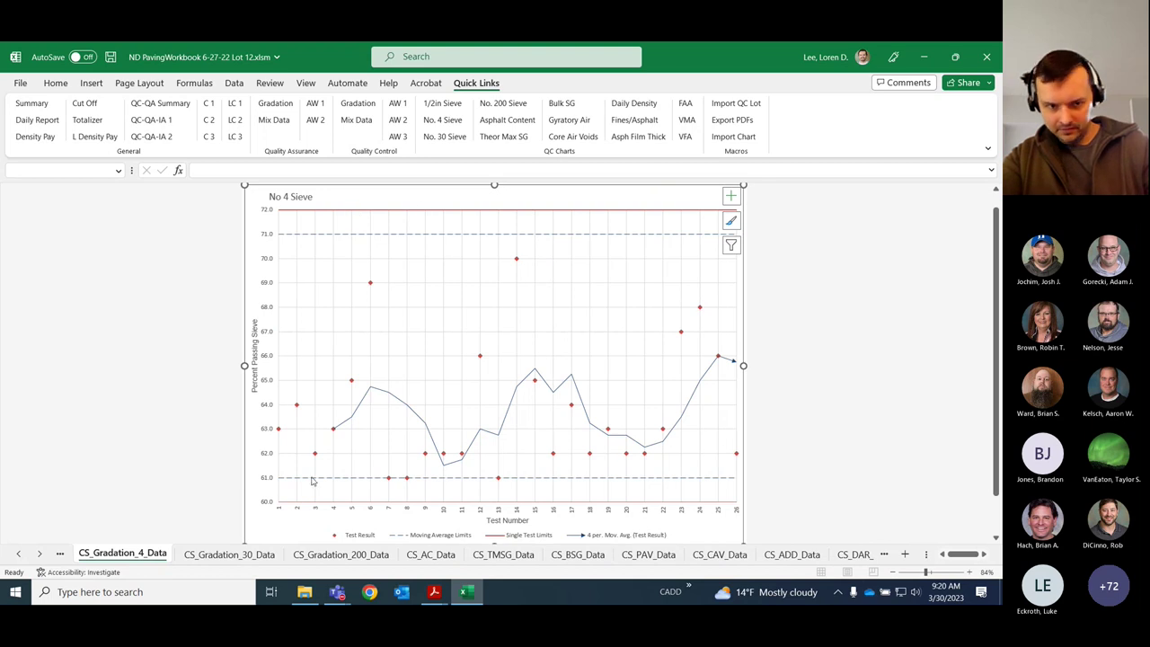
pyautogui.scroll(2, 431, 497)
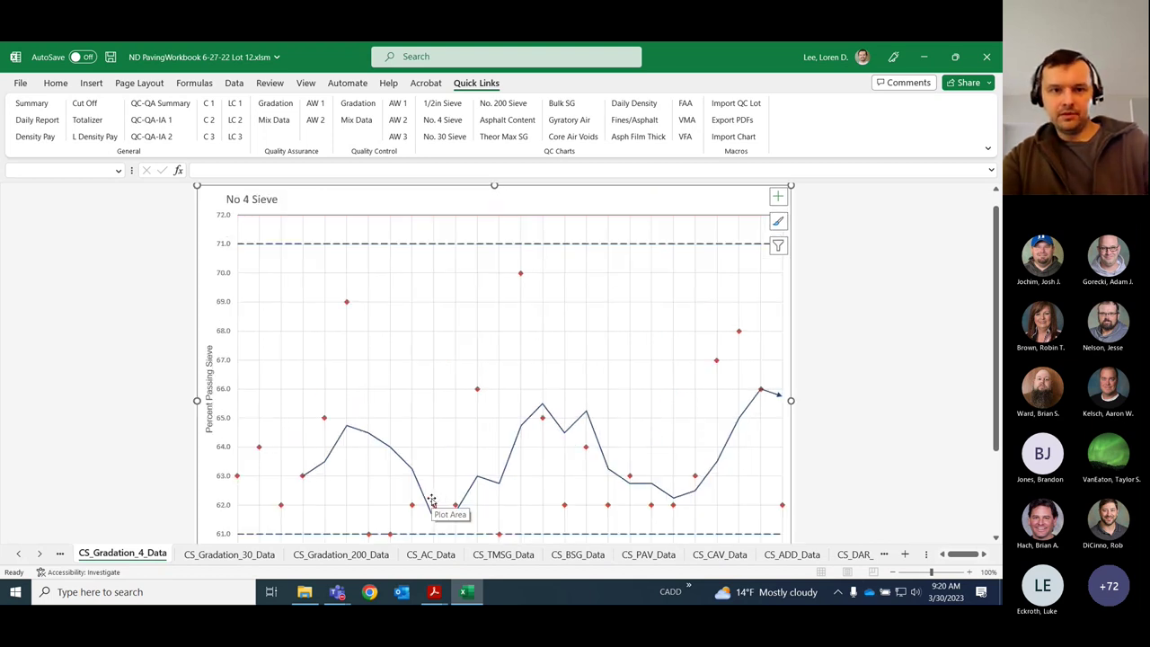
pyautogui.scroll(1, 431, 499)
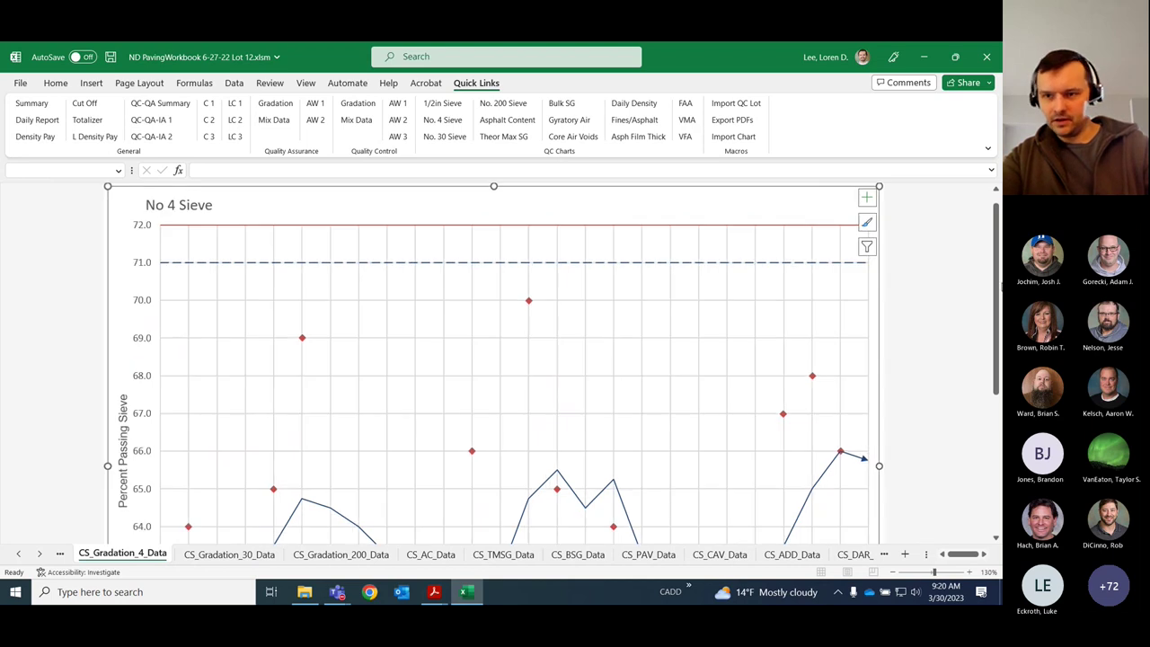
pyautogui.scroll(-2, 851, 348)
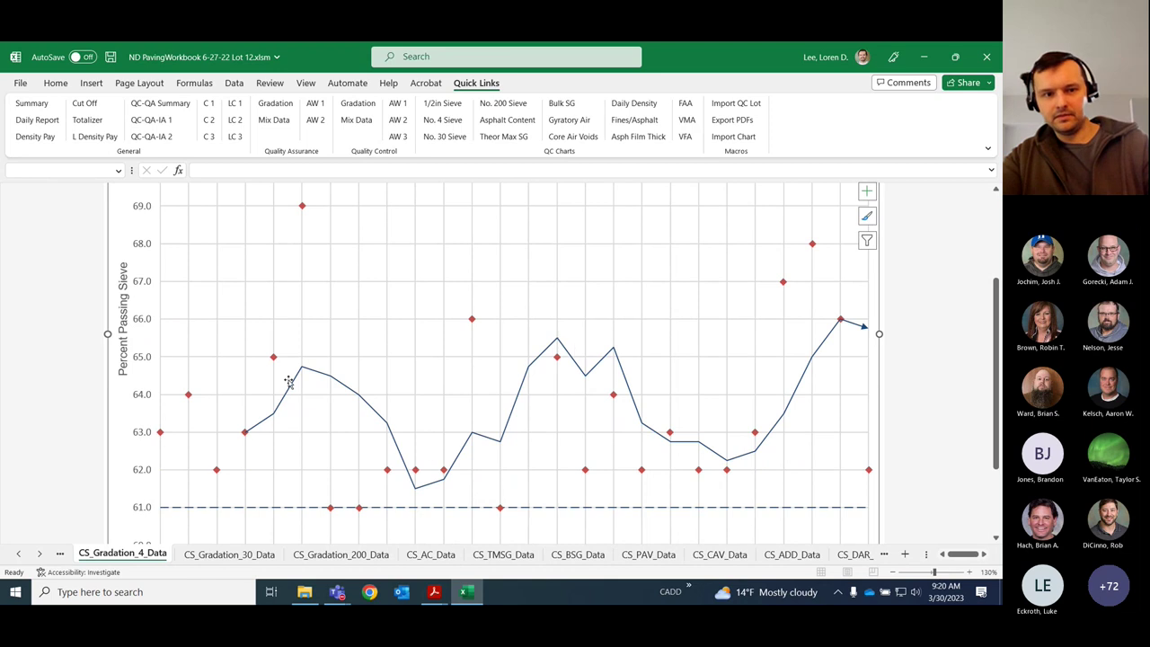
pyautogui.click(516, 103)
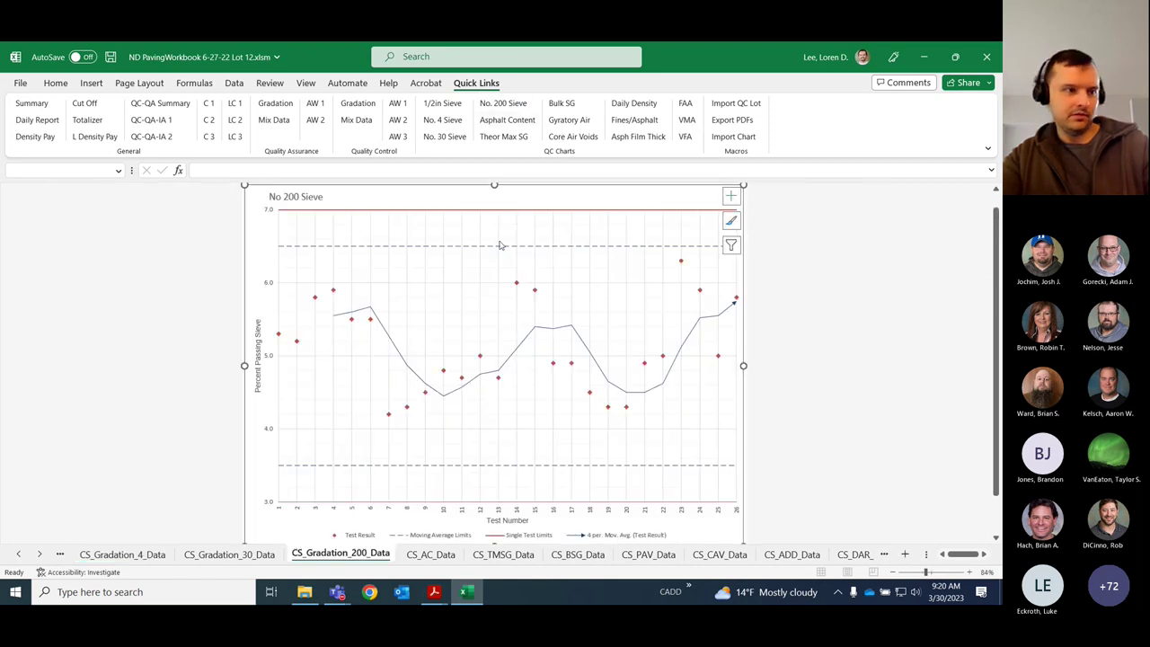
# - Open ND PavingWorkbook 6-17-22 Lot 6.xlsm from the Charts folder, enable its content and show its quick links
pyautogui.click(924, 57)
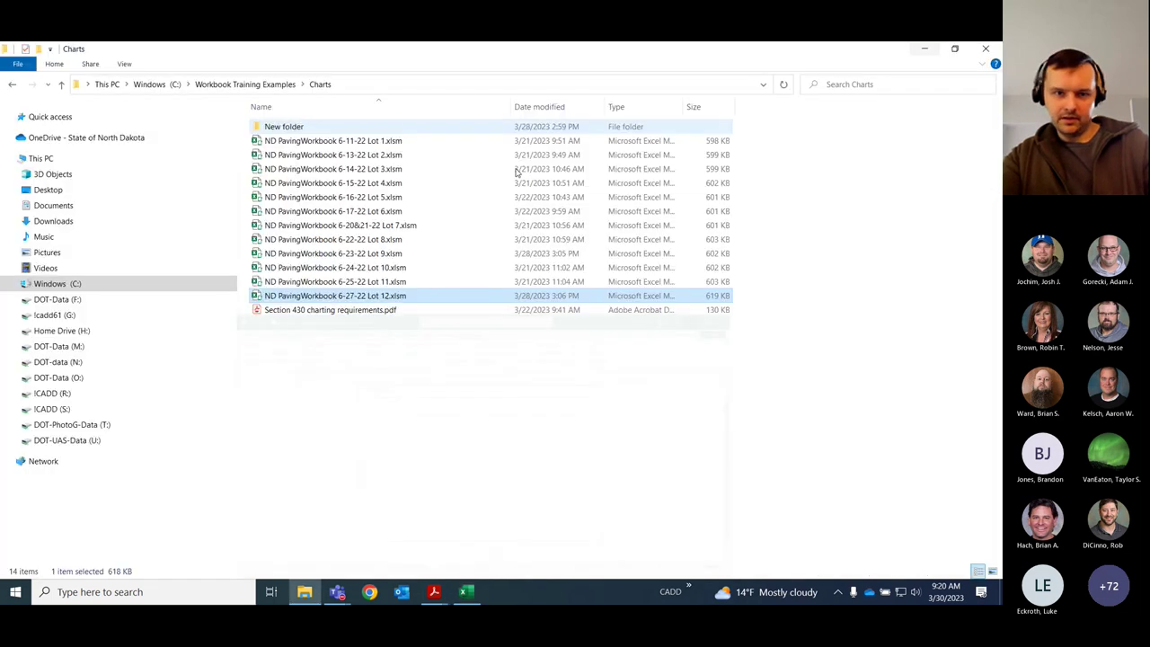
pyautogui.doubleClick(417, 214)
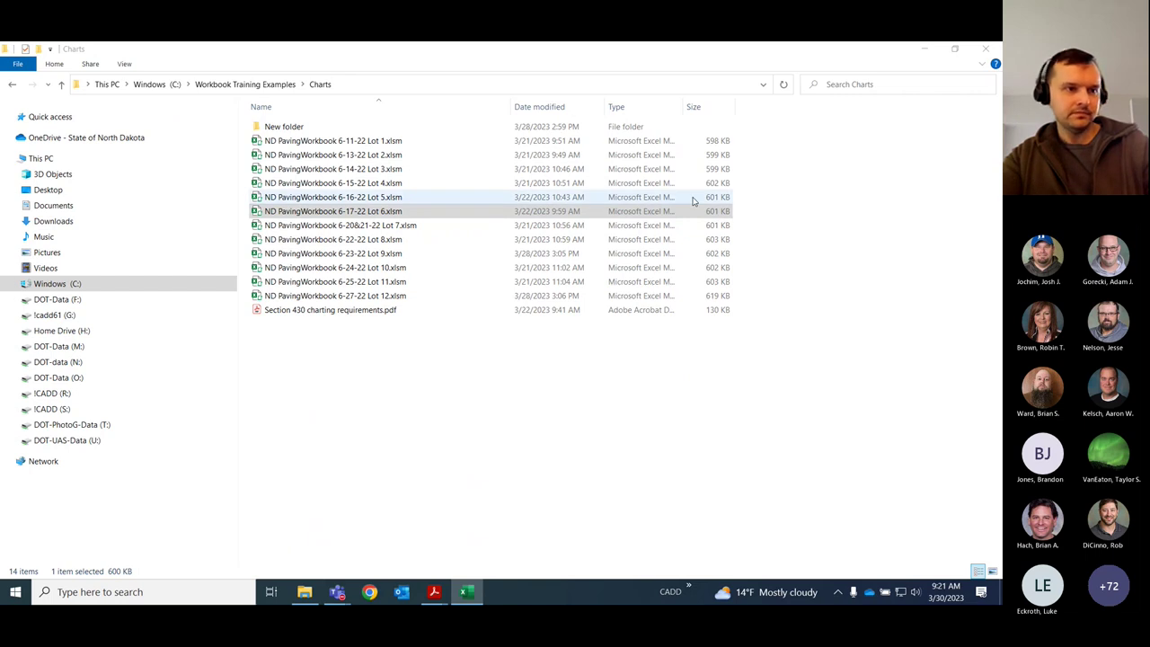
pyautogui.click(389, 213)
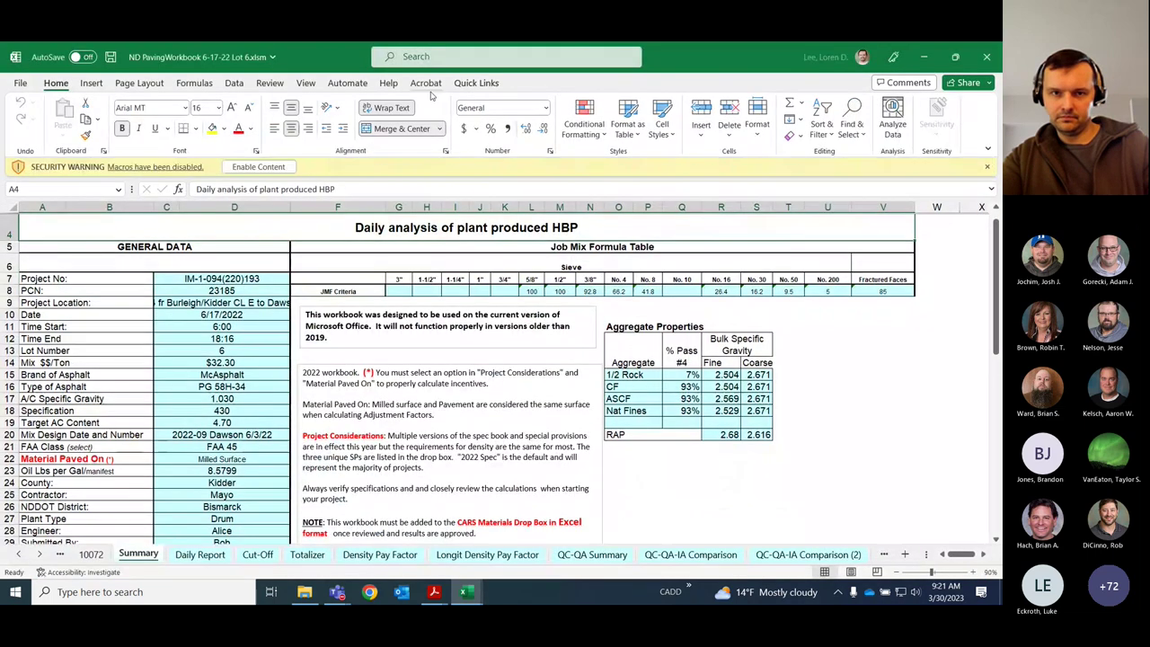
pyautogui.click(476, 83)
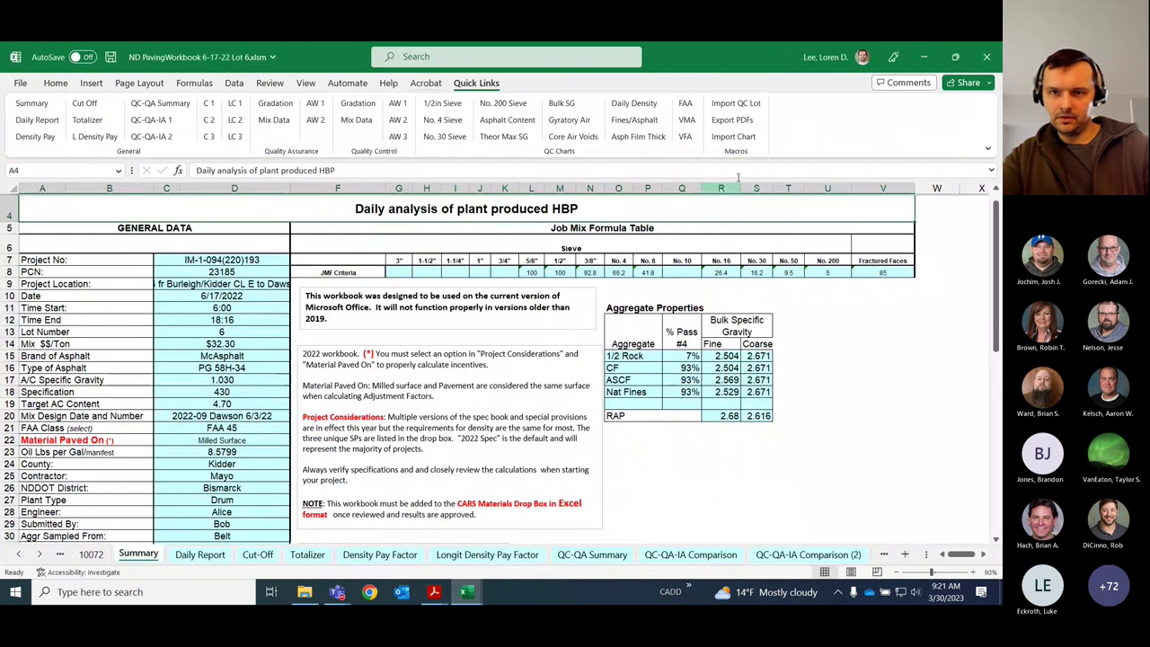
# - Import the chart data from the Charts folder into the Lot 6 workbook and display its No. 30 Sieve chart
pyautogui.click(744, 140)
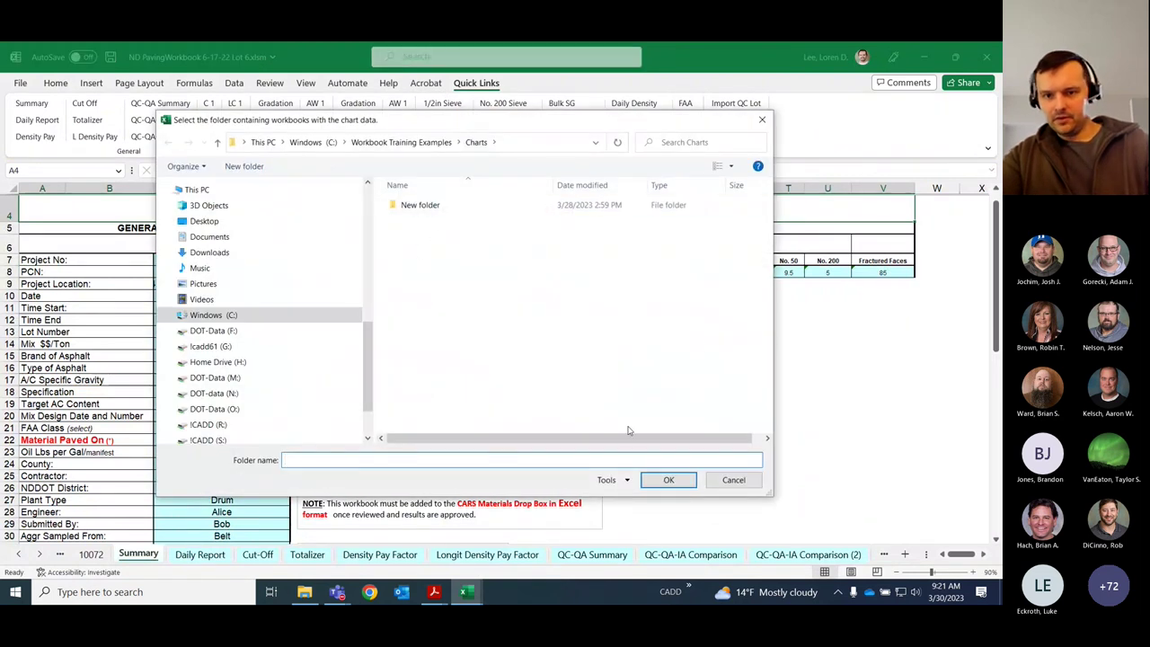
pyautogui.click(648, 484)
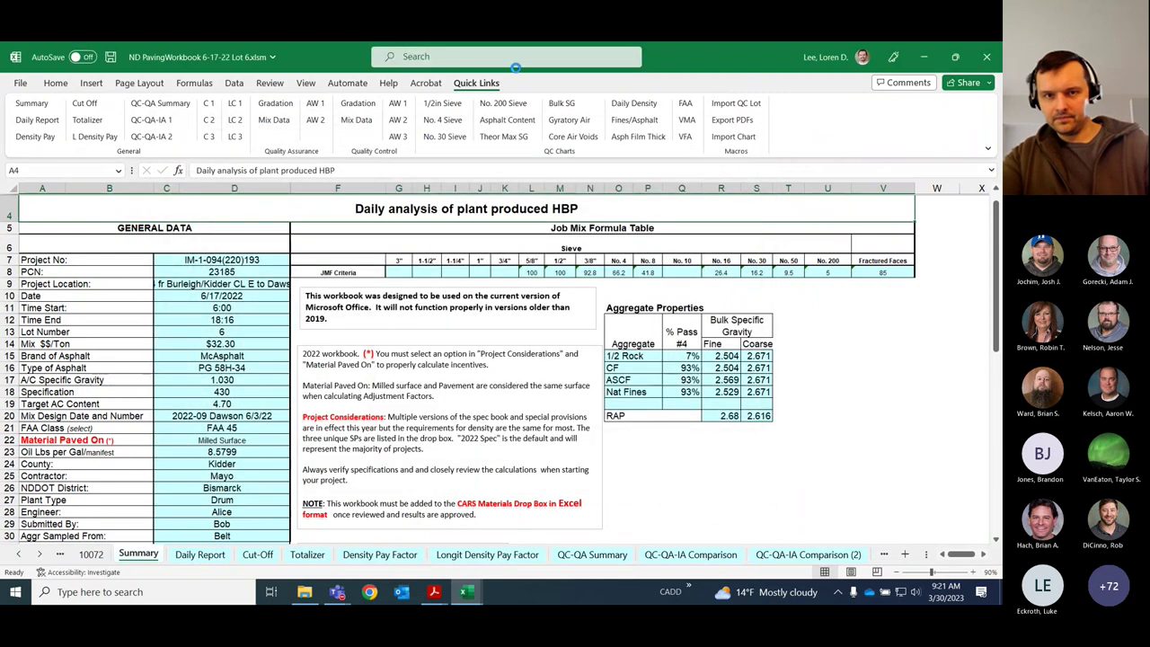
pyautogui.click(431, 138)
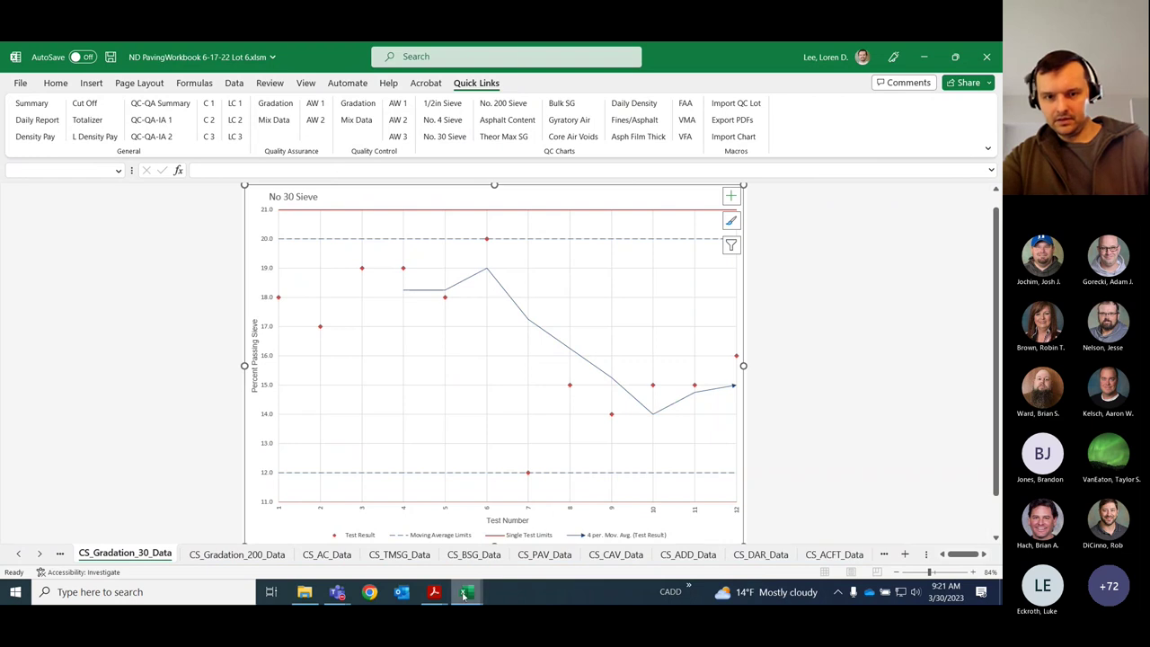
# - Compare the Lot 12 workbook's No. 200 Sieve chart with the Lot 6 workbook's No. 30 Sieve chart
pyautogui.moveTo(464, 595)
pyautogui.click(447, 562)
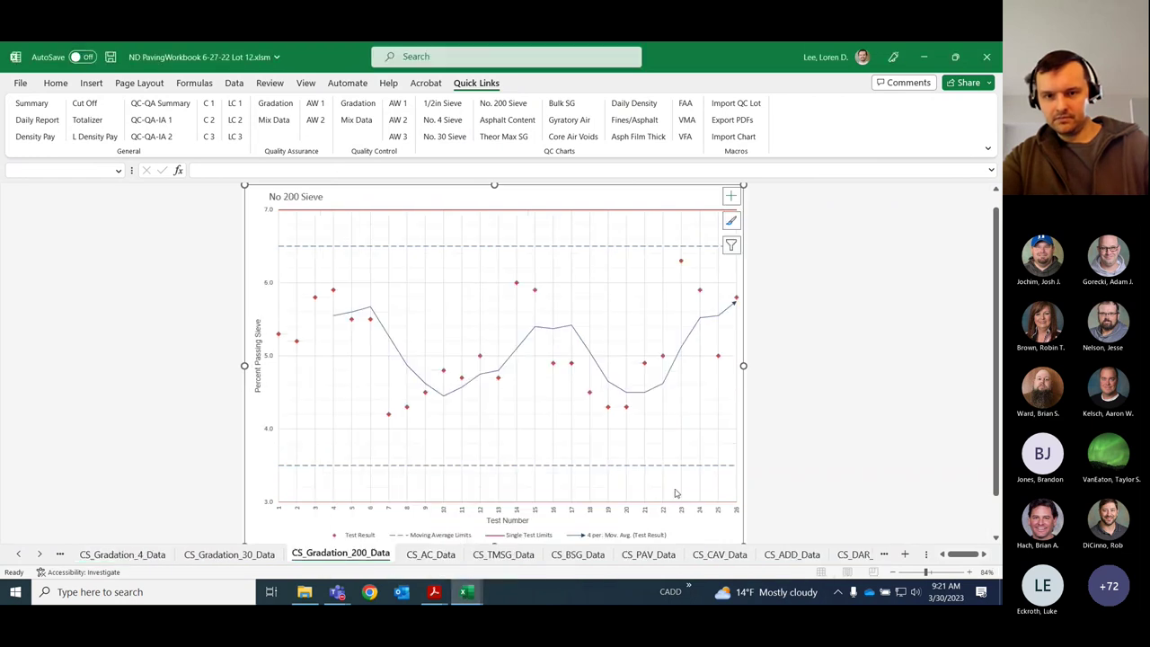
pyautogui.moveTo(465, 593)
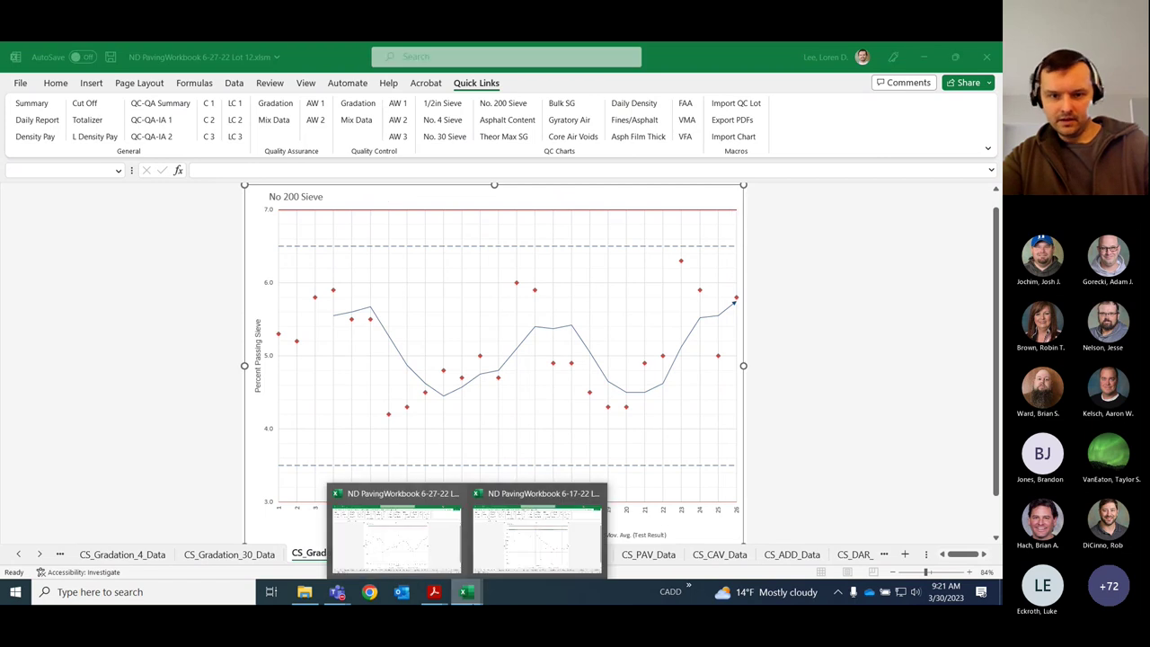
pyautogui.click(536, 534)
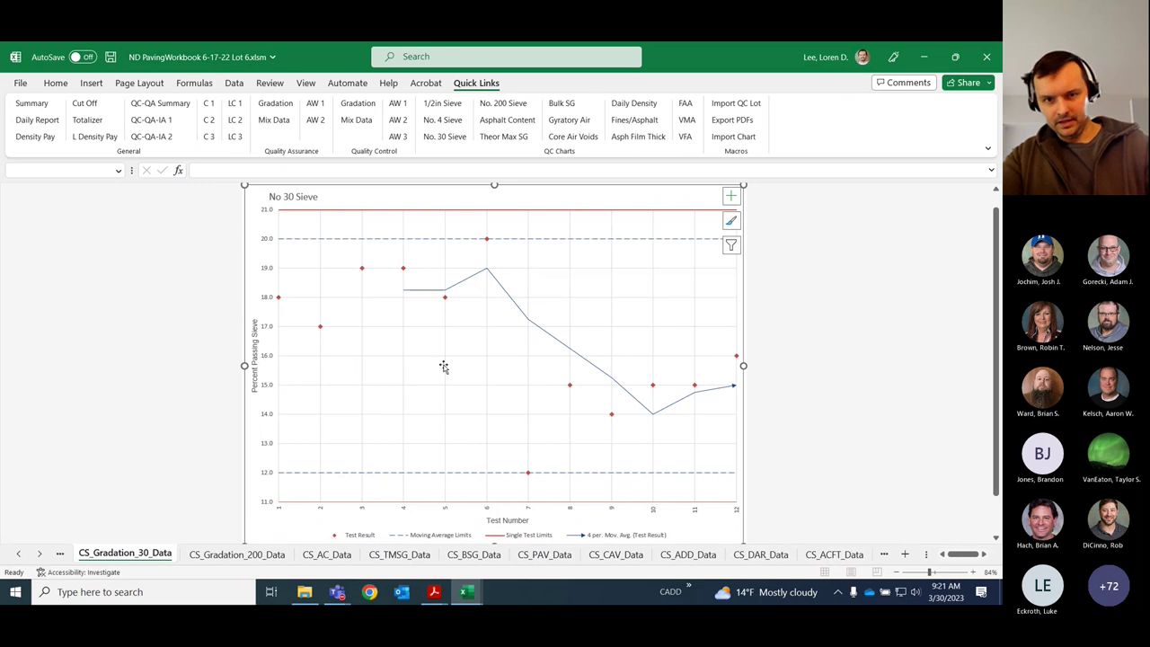
# - Close the Lot 6 workbook without saving its changes
pyautogui.click(829, 277)
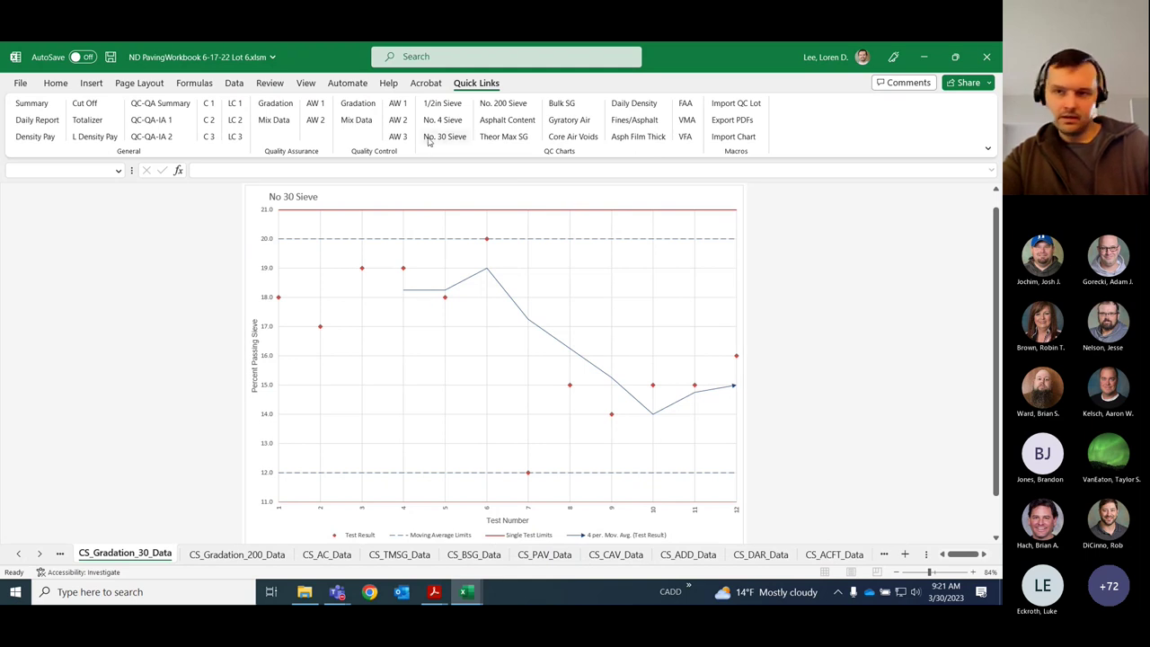
pyautogui.click(986, 58)
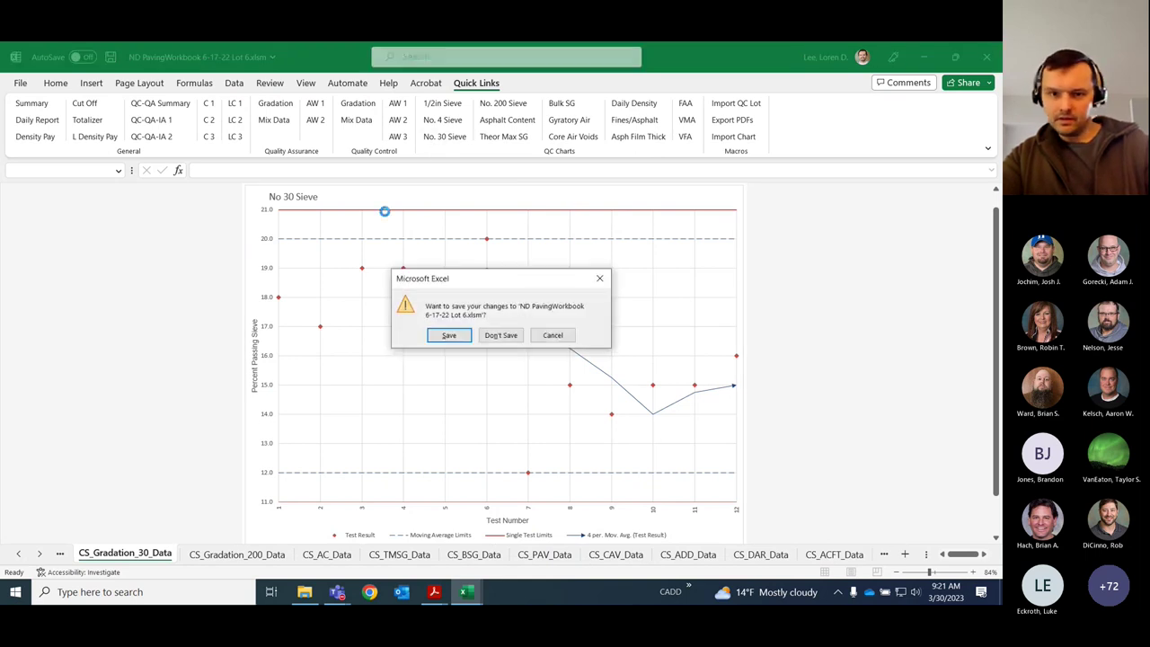
pyautogui.click(500, 335)
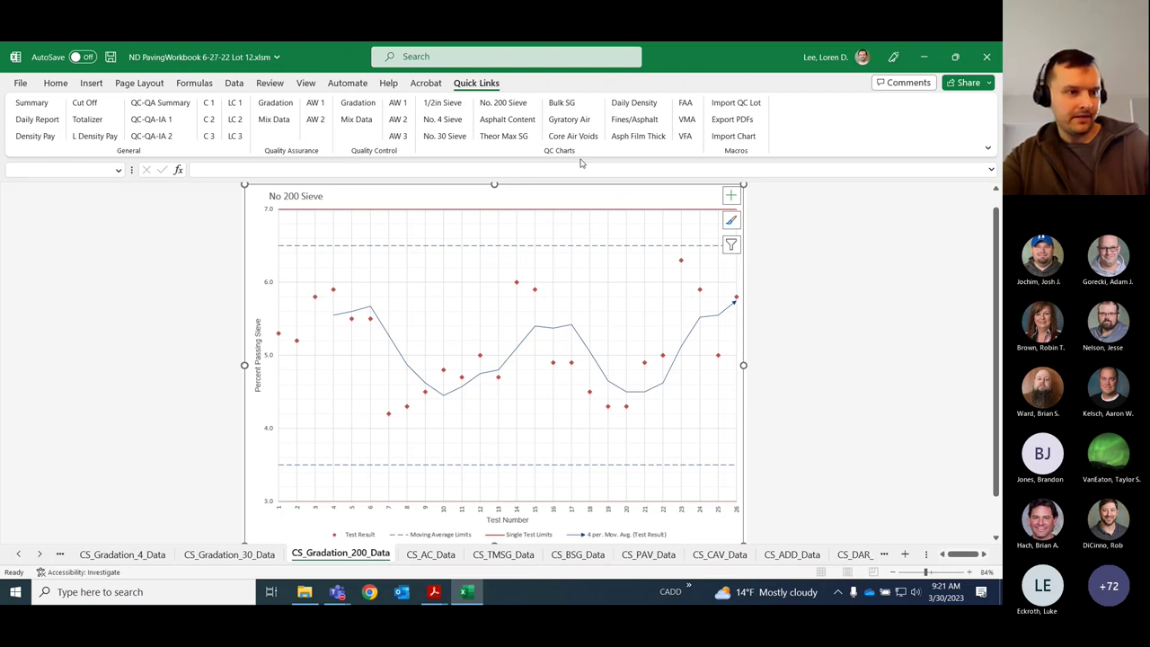
# - Examine the Fine Aggregate Angularity chart in the Lot 12 workbook, focusing on the result for test 14
pyautogui.click(685, 104)
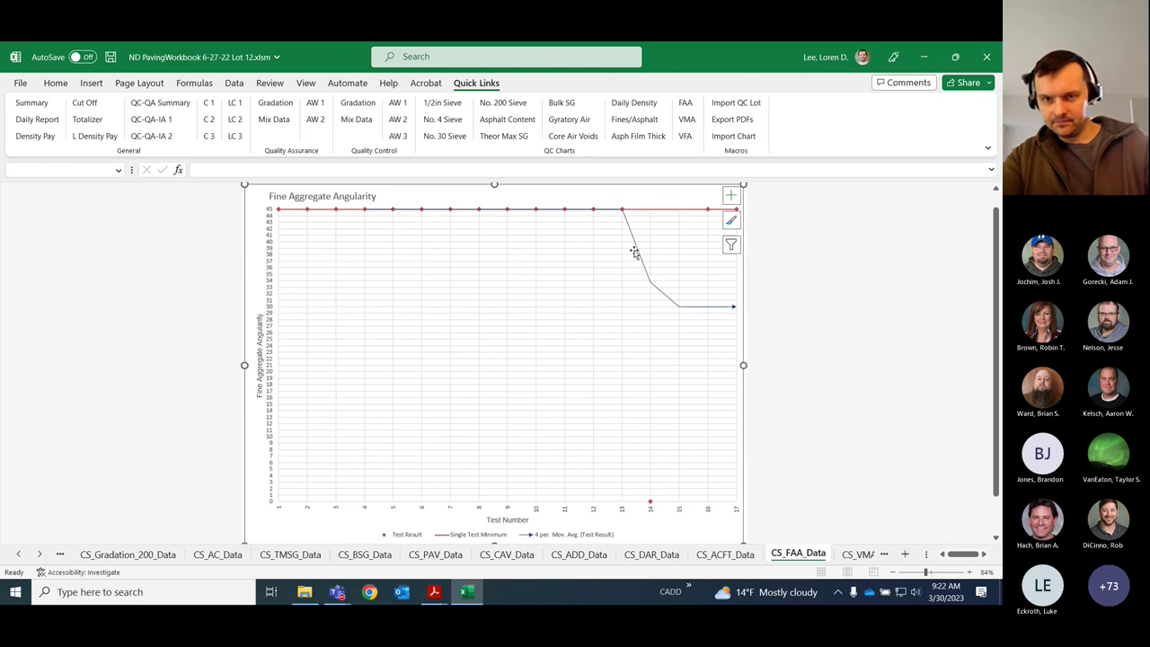
pyautogui.click(650, 503)
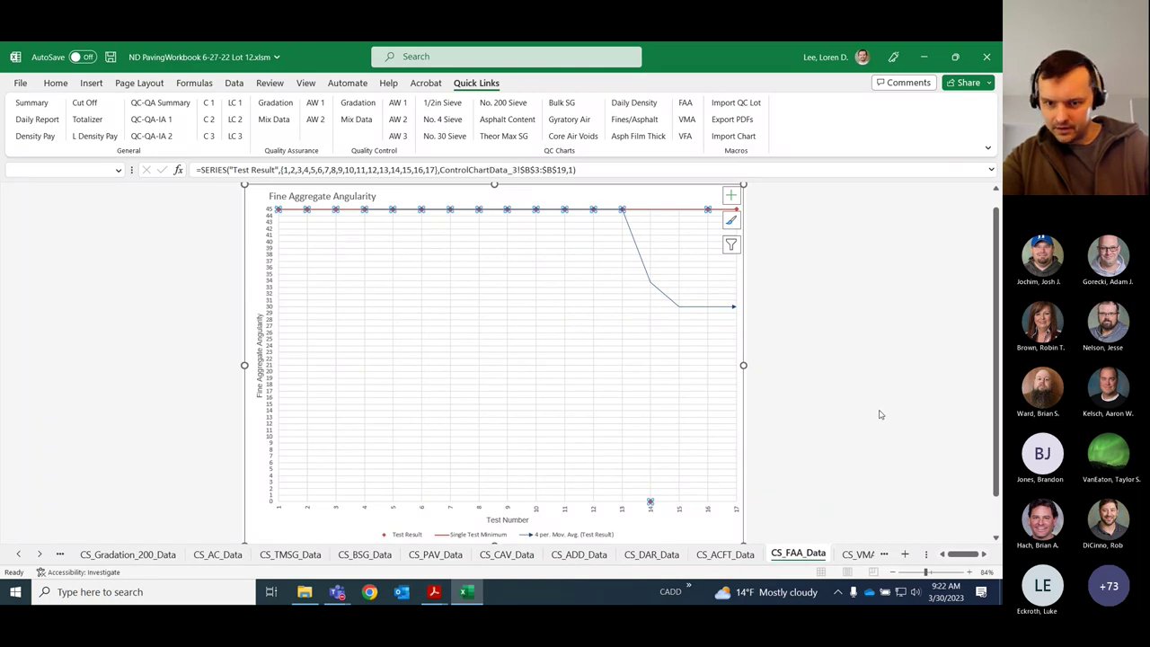
pyautogui.click(674, 496)
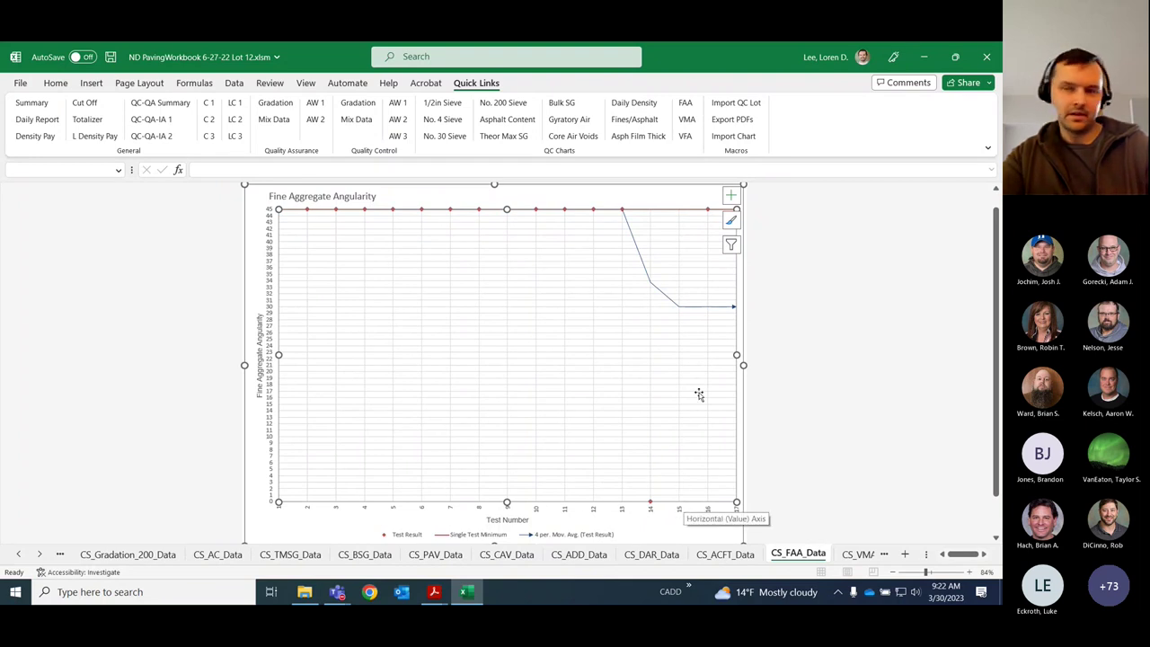
# - Open ND PavingWorkbook 6-23-22 Lot 9.xlsm from the Charts folder and enable its content
pyautogui.click(923, 57)
pyautogui.click(482, 375)
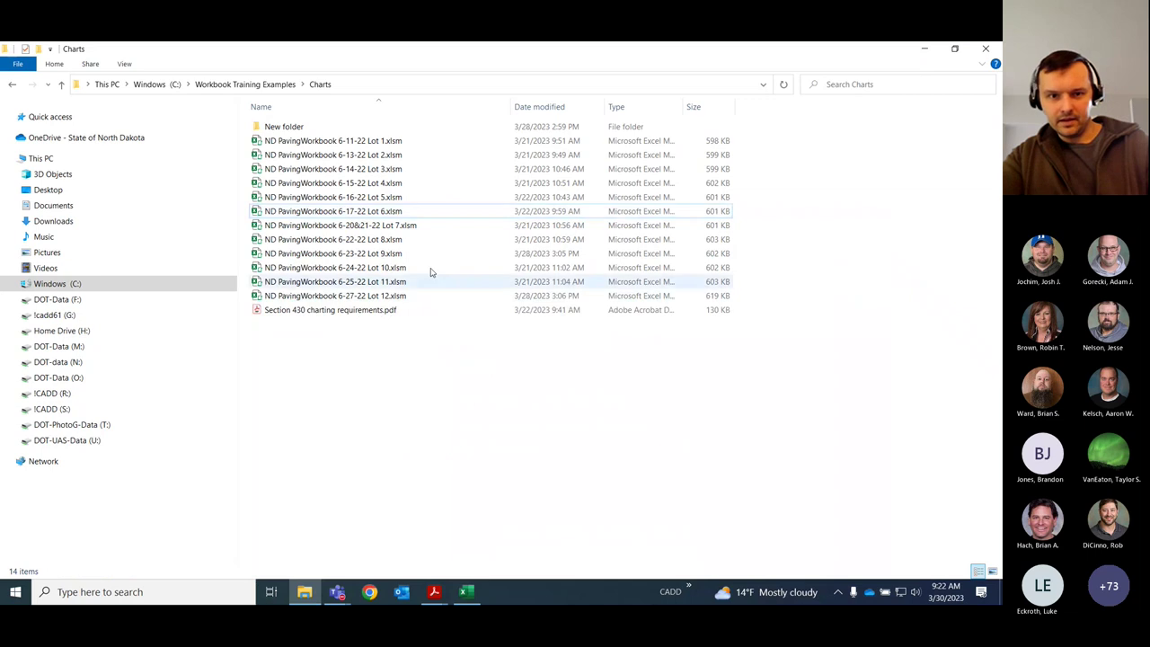
pyautogui.doubleClick(416, 255)
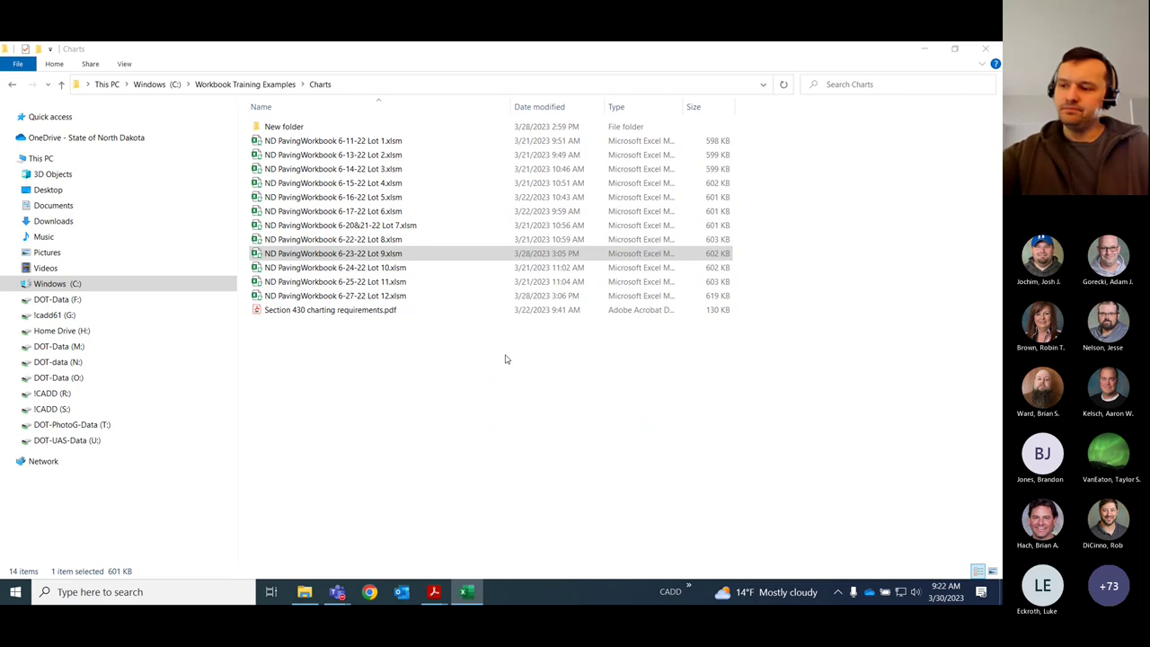
pyautogui.doubleClick(441, 252)
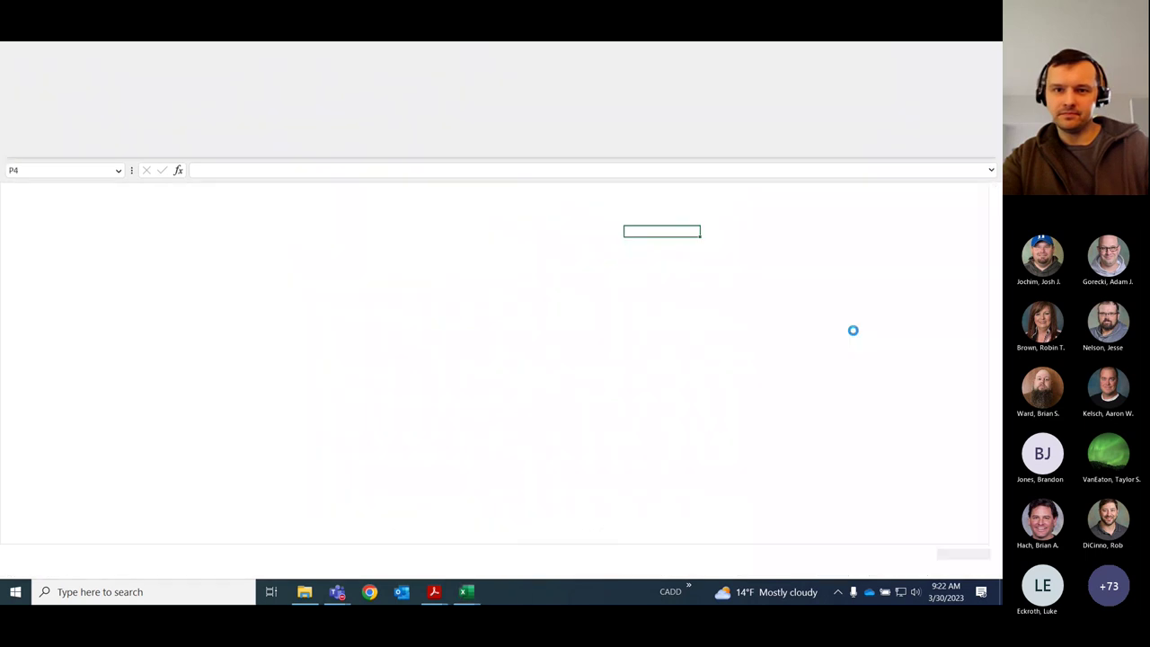
pyautogui.click(651, 222)
pyautogui.click(259, 166)
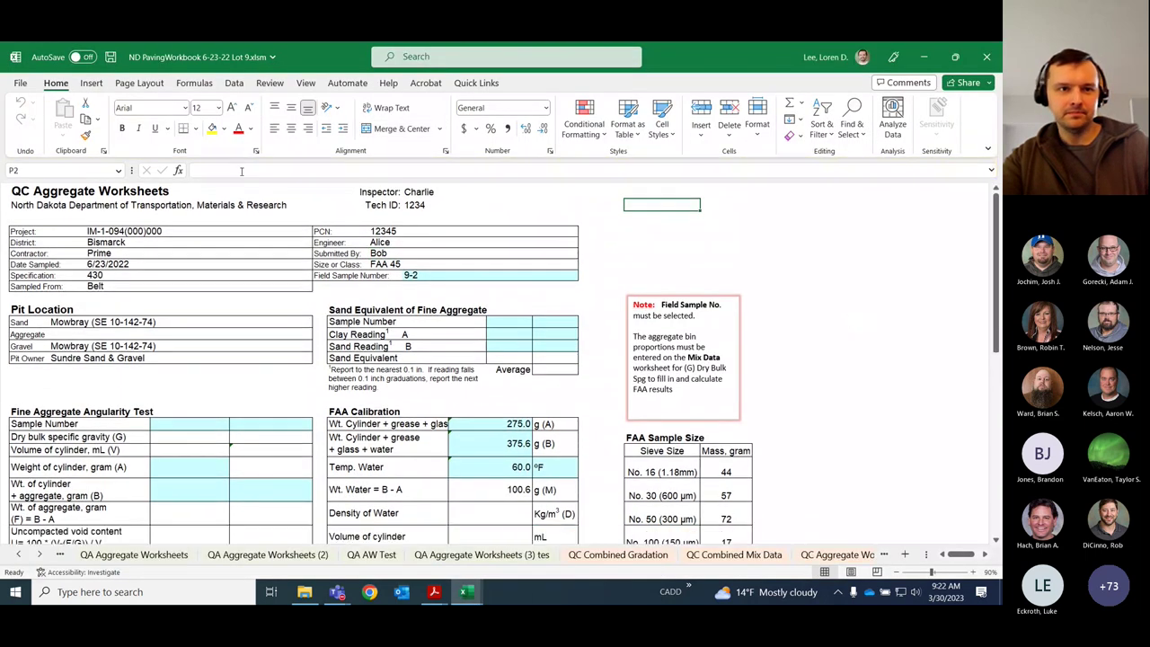
# - Look through the Lot 9 workbook's Mix Bitumen Cut-Off Report, including the wet mix quantities
pyautogui.click(85, 103)
pyautogui.scroll(-4, 236, 320)
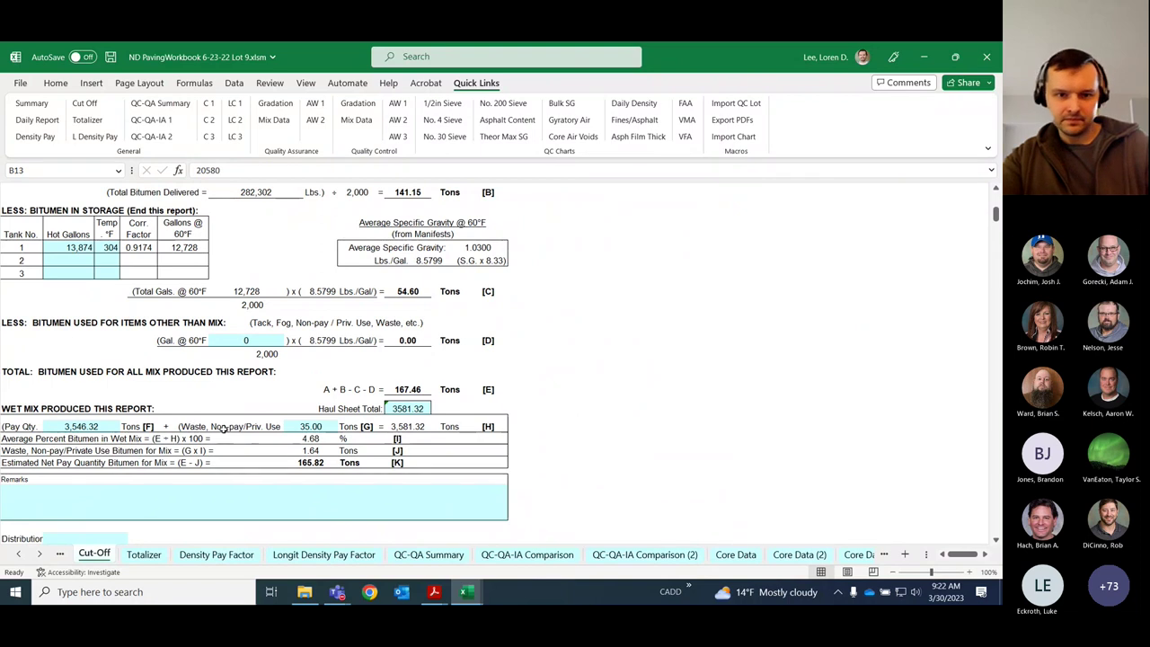
pyautogui.scroll(8, 225, 428)
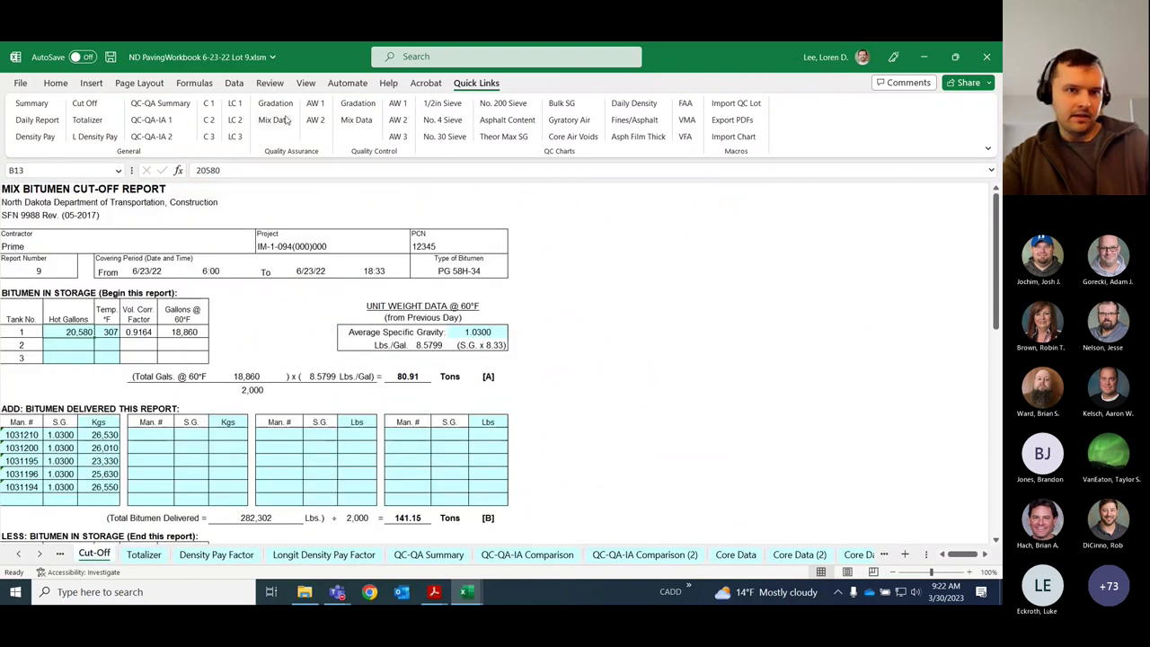
# - Examine the Lot 9 workbook's QC gradation, QC mix data, and the first two QC aggregate worksheets for samples 9-1 and 9-2
pyautogui.click(376, 105)
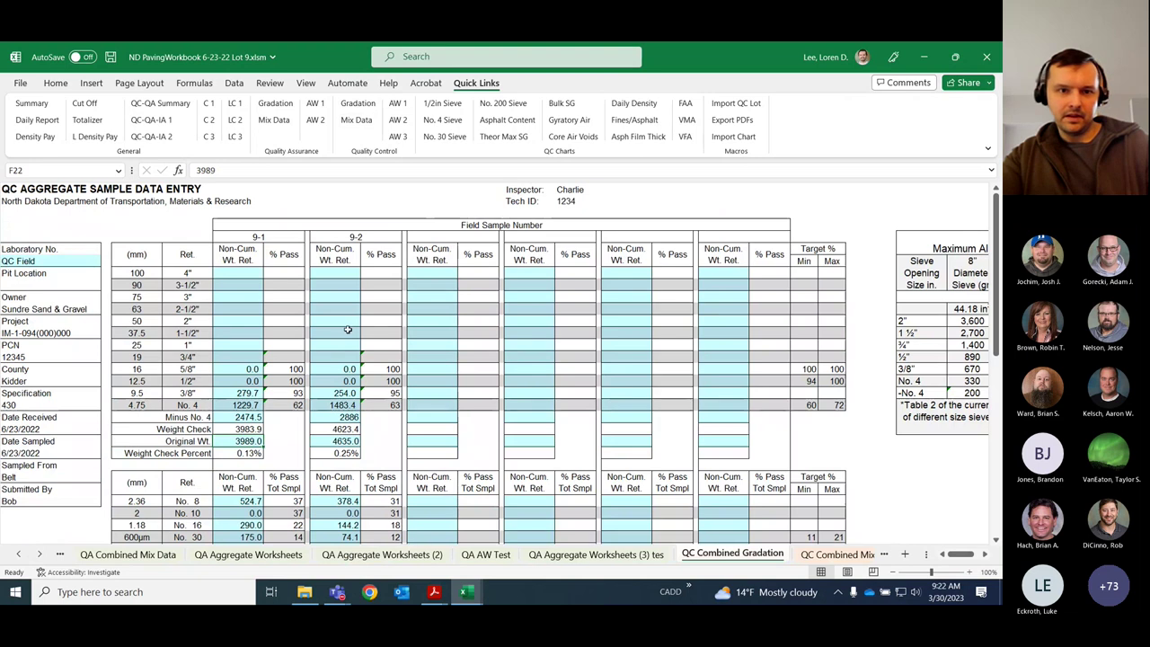
pyautogui.click(364, 121)
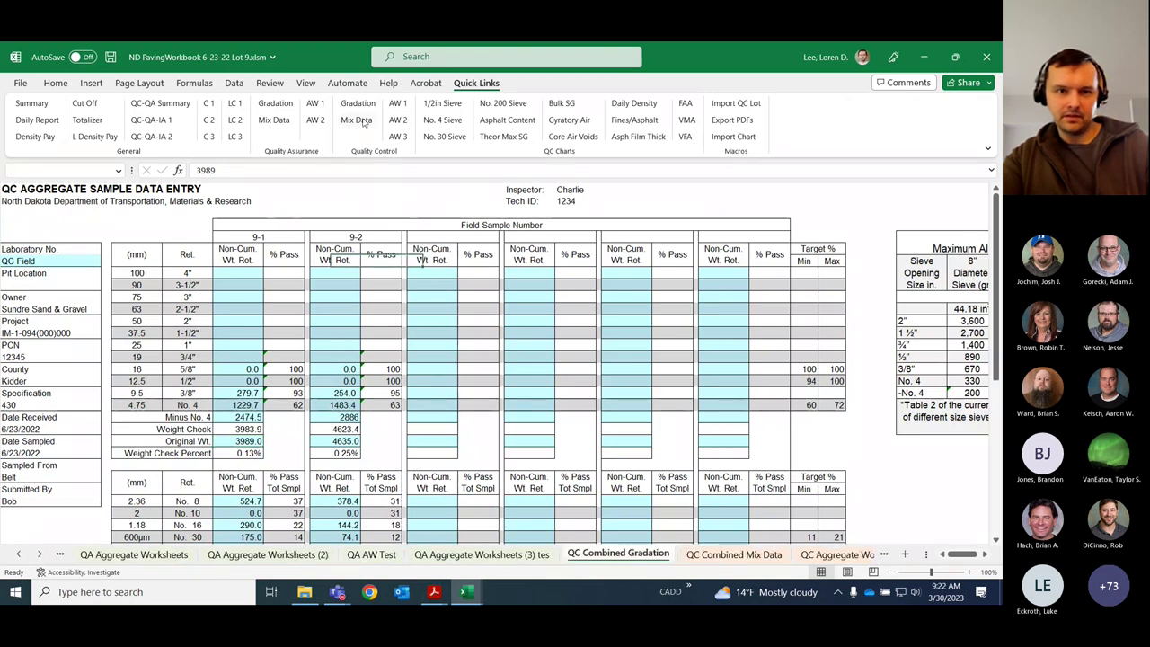
pyautogui.click(398, 103)
pyautogui.scroll(-3, 288, 402)
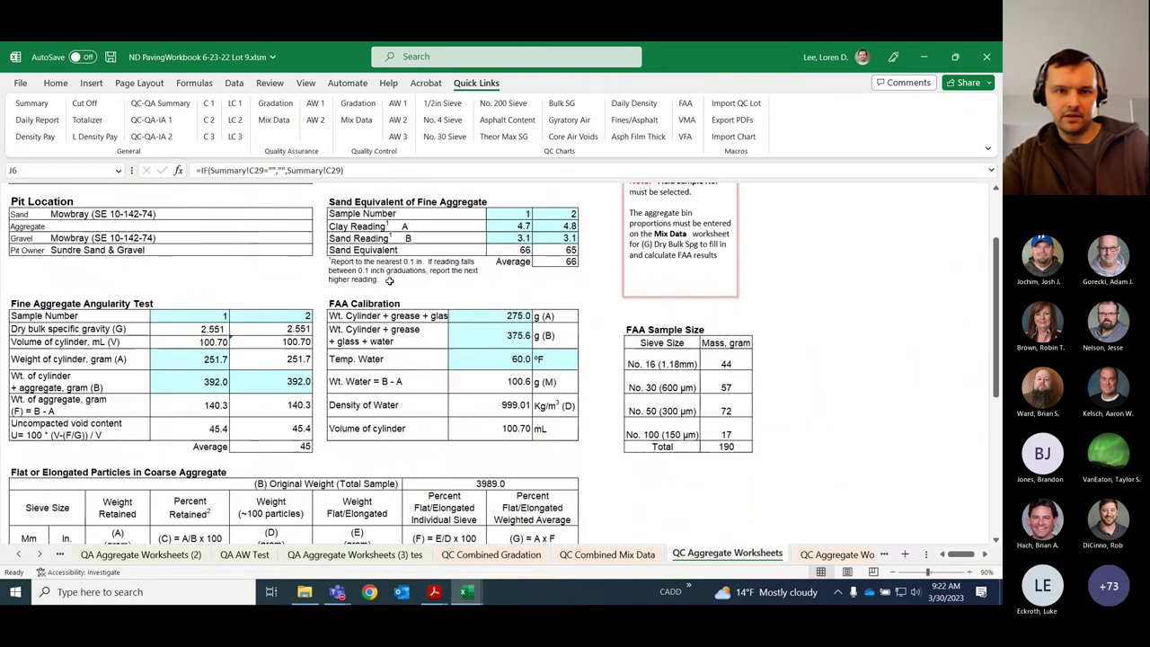
pyautogui.scroll(-3, 288, 402)
pyautogui.click(401, 120)
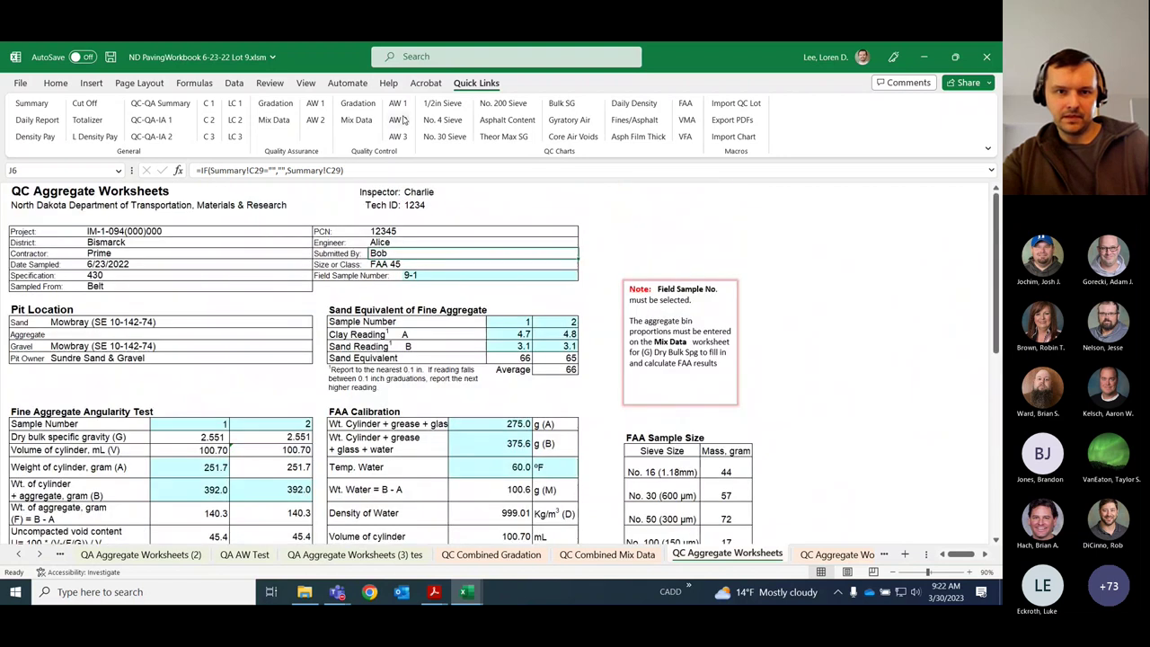
pyautogui.scroll(-3, 433, 450)
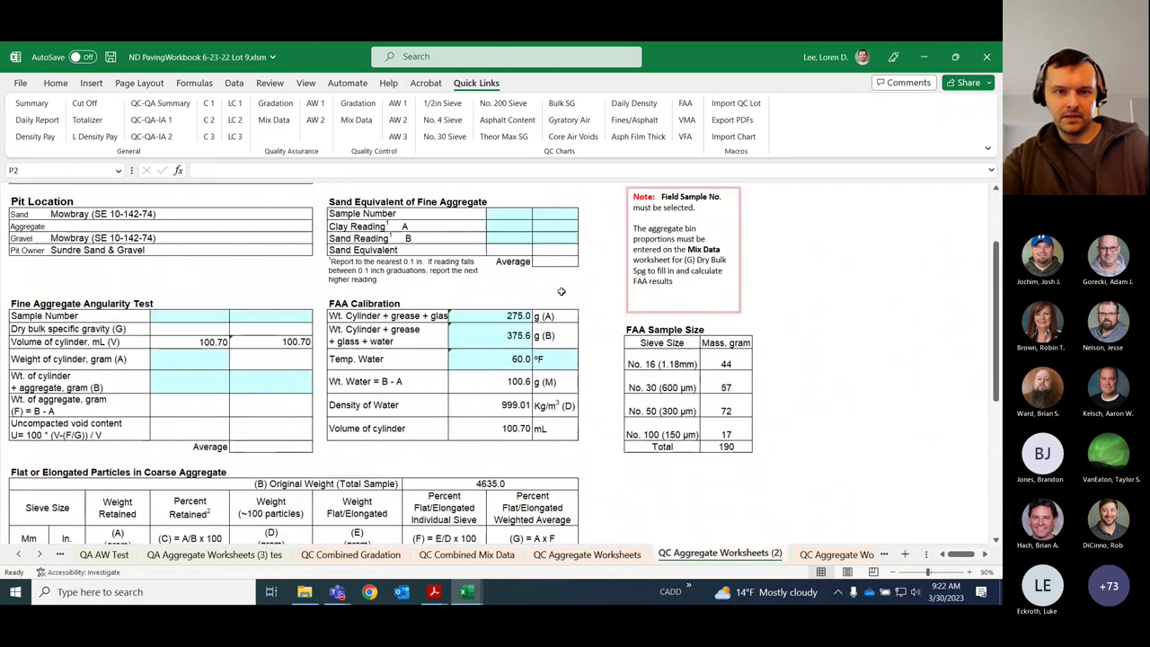
pyautogui.scroll(2, 433, 450)
pyautogui.scroll(1, 433, 450)
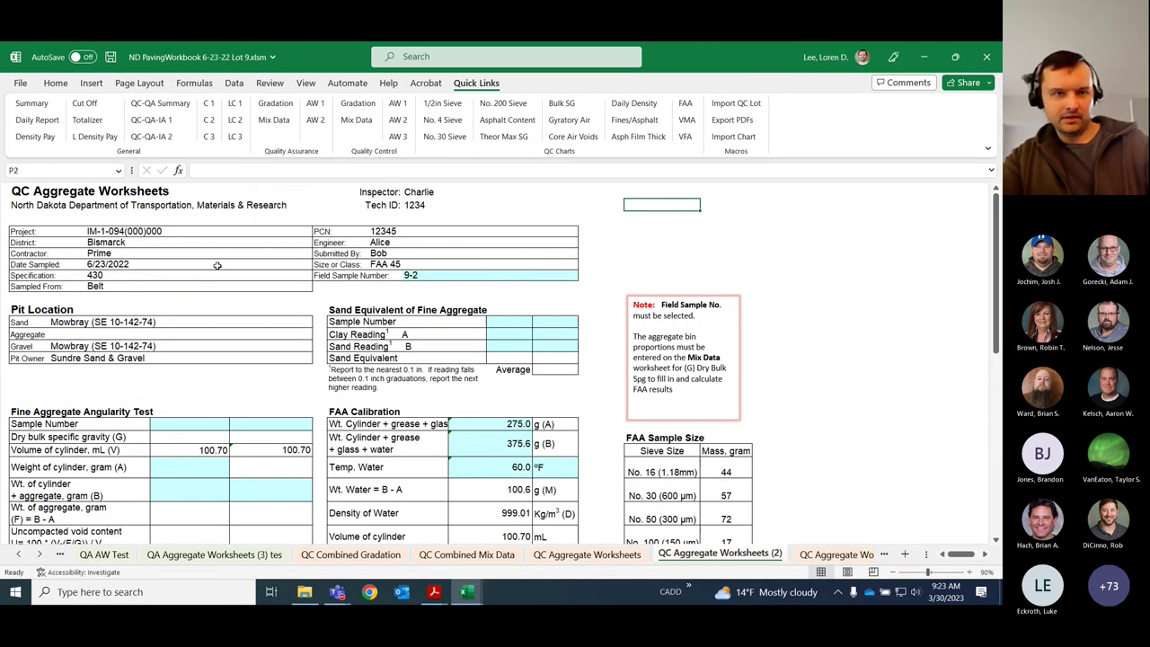
pyautogui.click(377, 121)
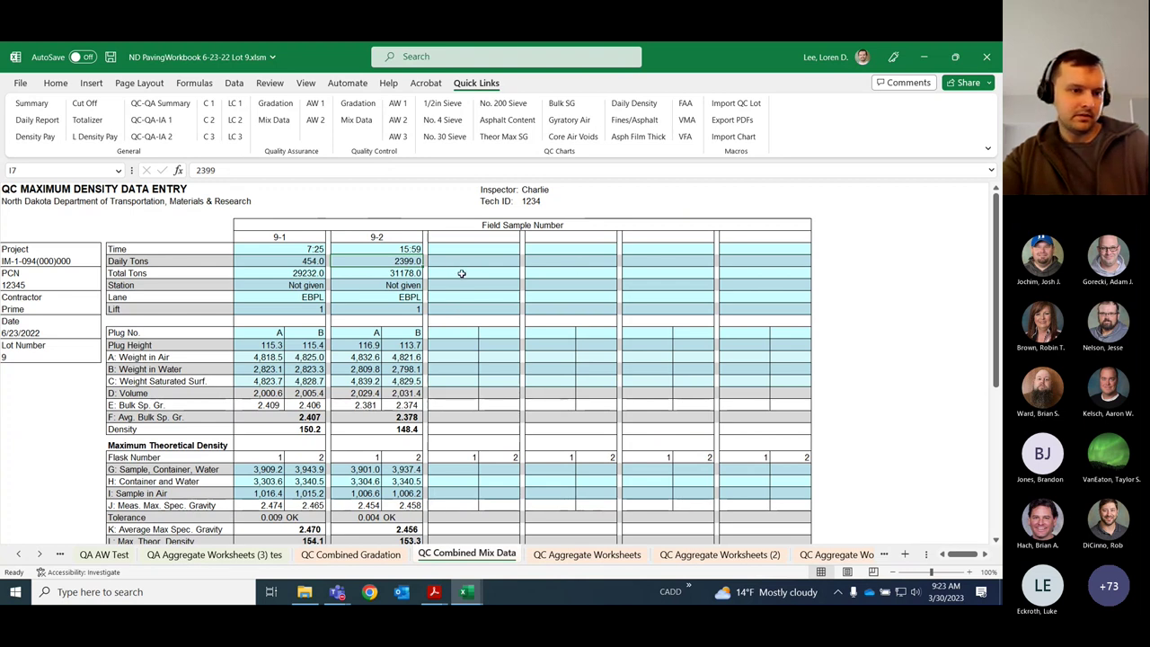
pyautogui.click(356, 120)
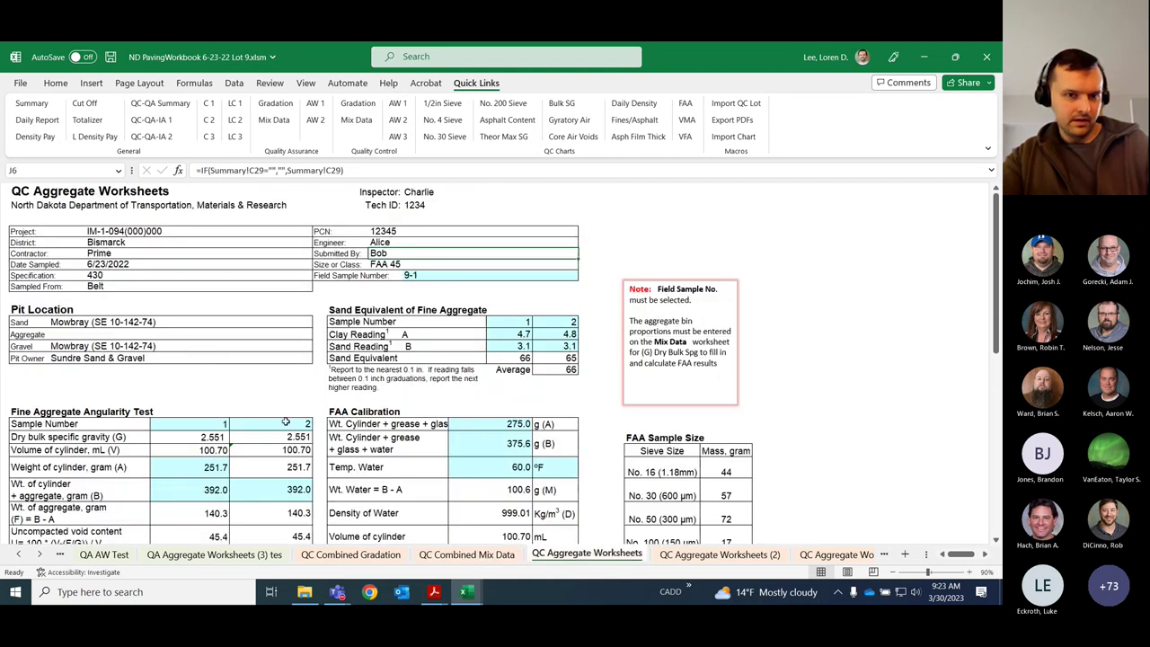
pyautogui.click(396, 125)
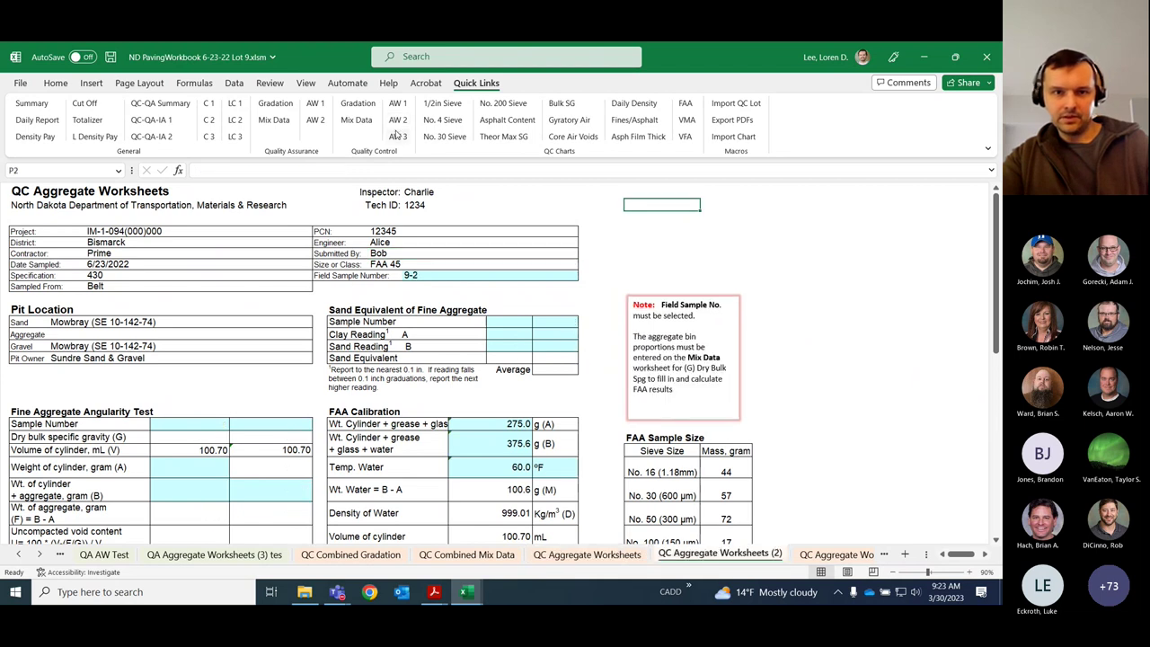
# - Clear the Field Sample Number on the second QC aggregate worksheet, and close the Lot 9 workbook with its changes saved
pyautogui.click(440, 273)
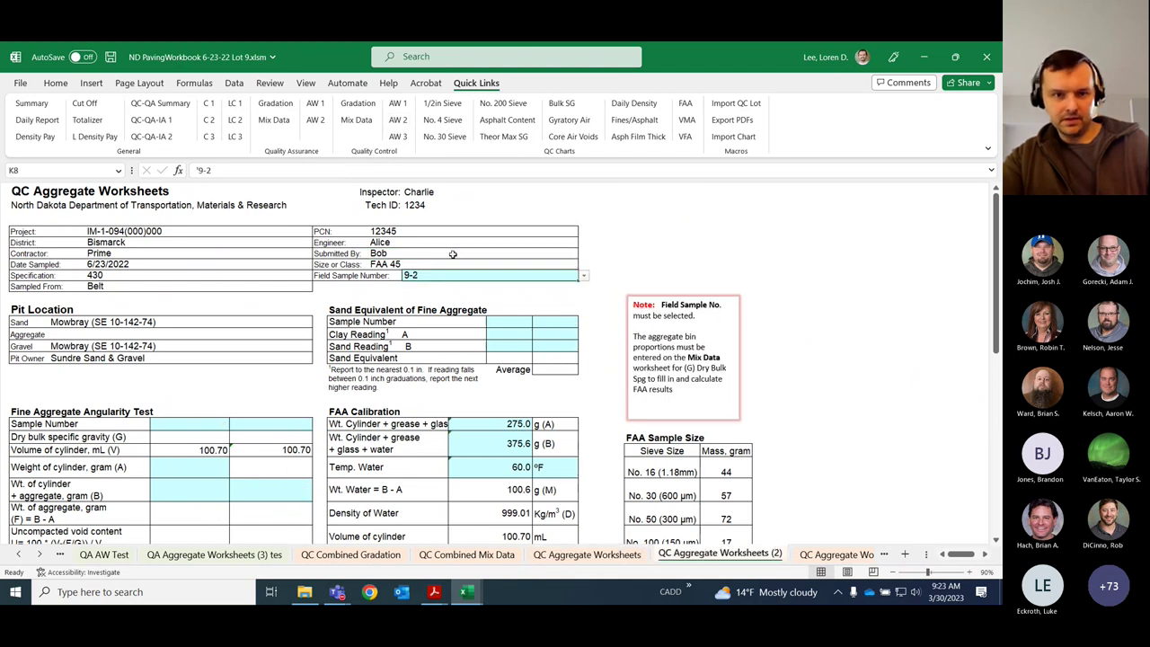
pyautogui.scroll(-3, 452, 254)
pyautogui.scroll(2, 368, 304)
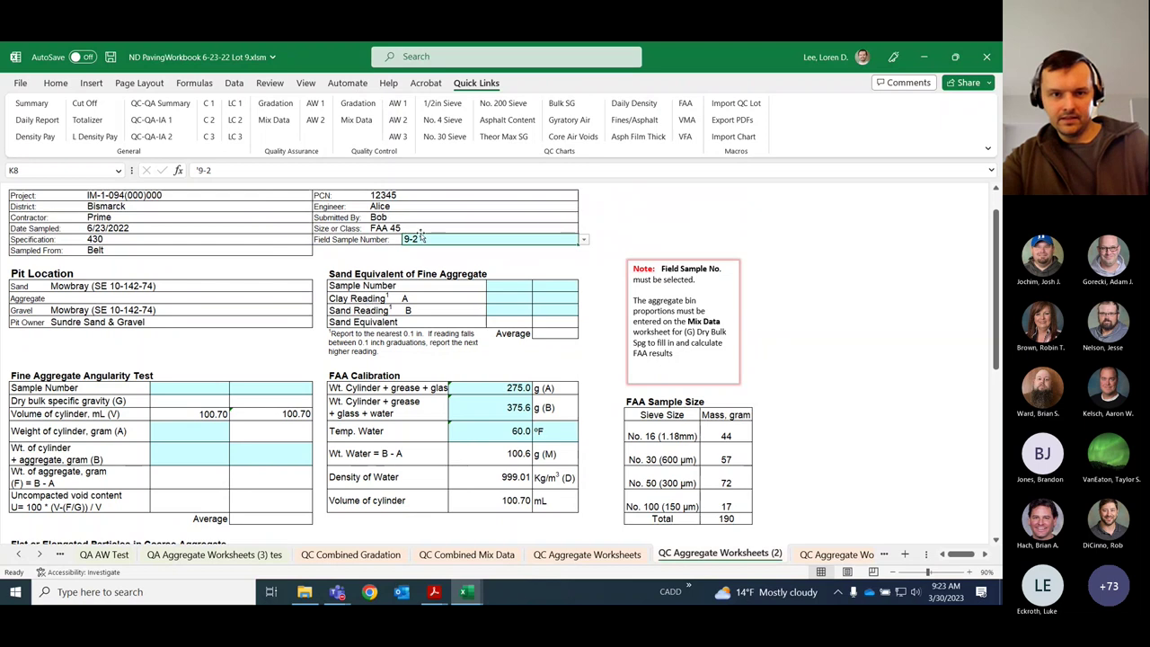
pyautogui.click(583, 239)
pyautogui.click(426, 258)
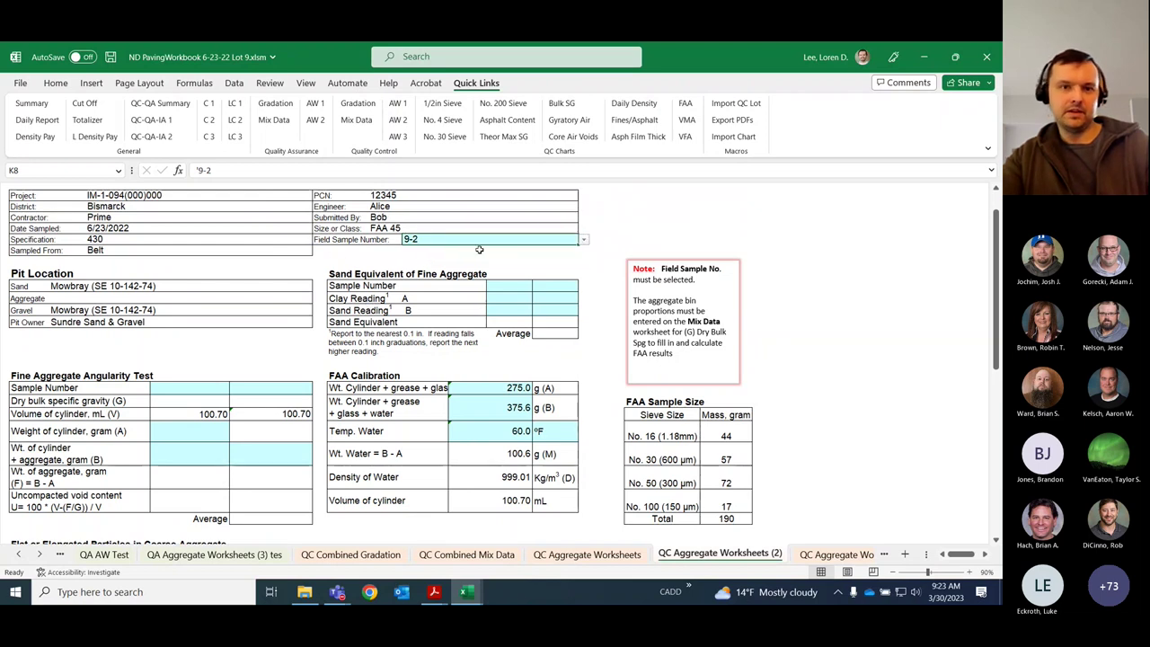
pyautogui.scroll(-3, 359, 297)
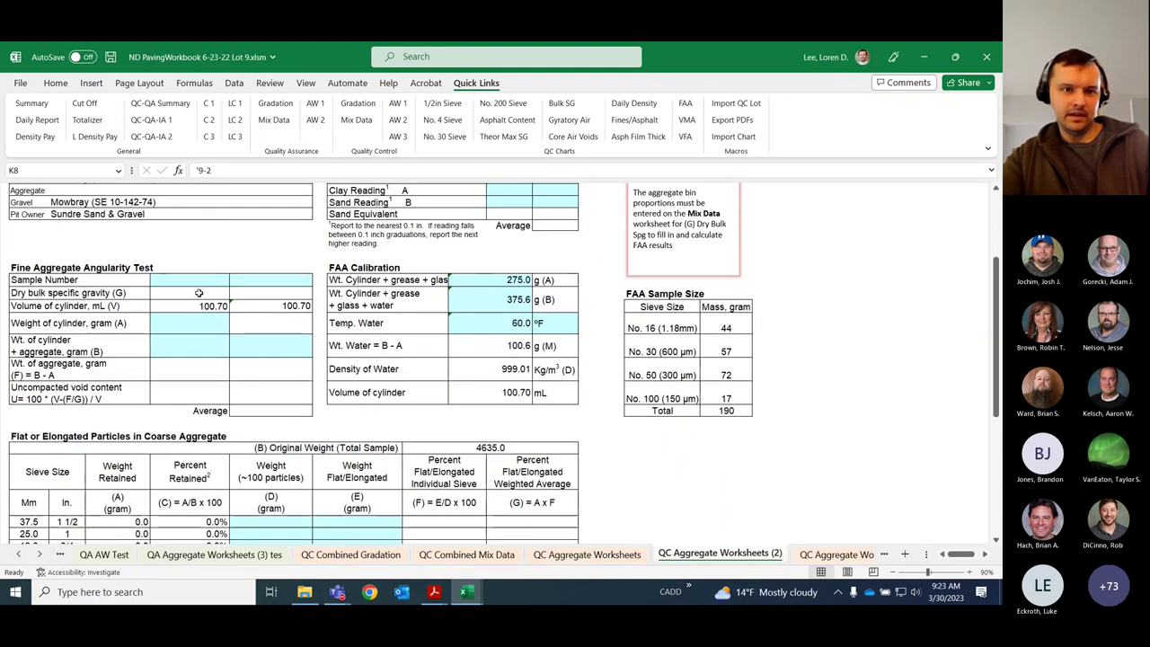
pyautogui.scroll(4, 411, 505)
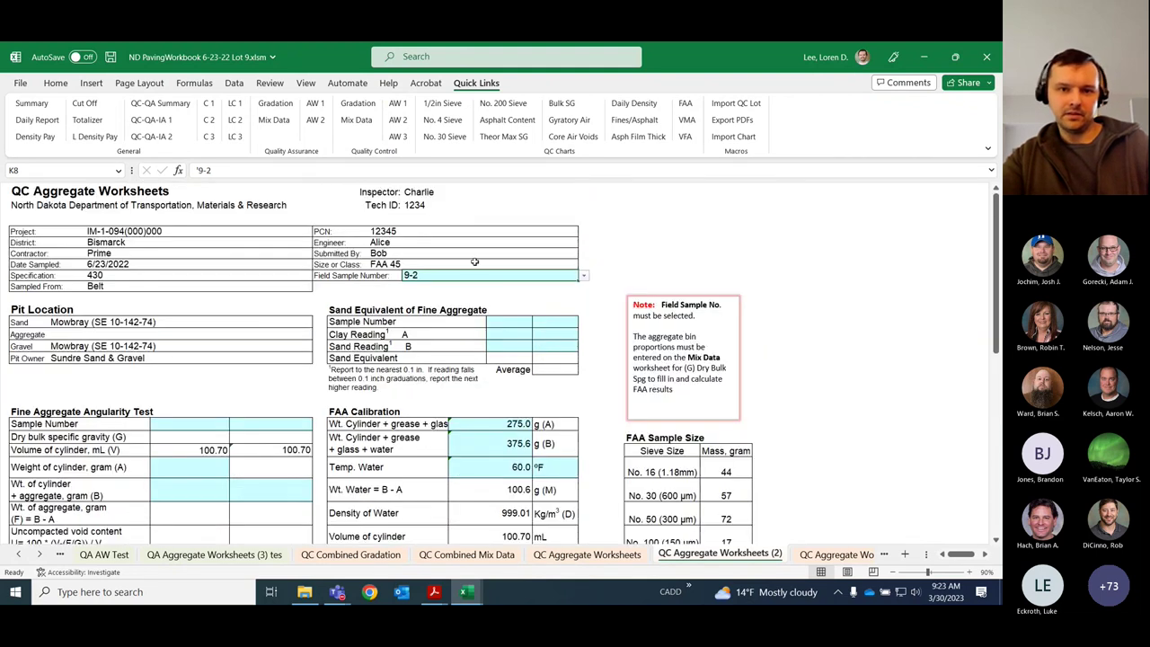
pyautogui.press('Delete')
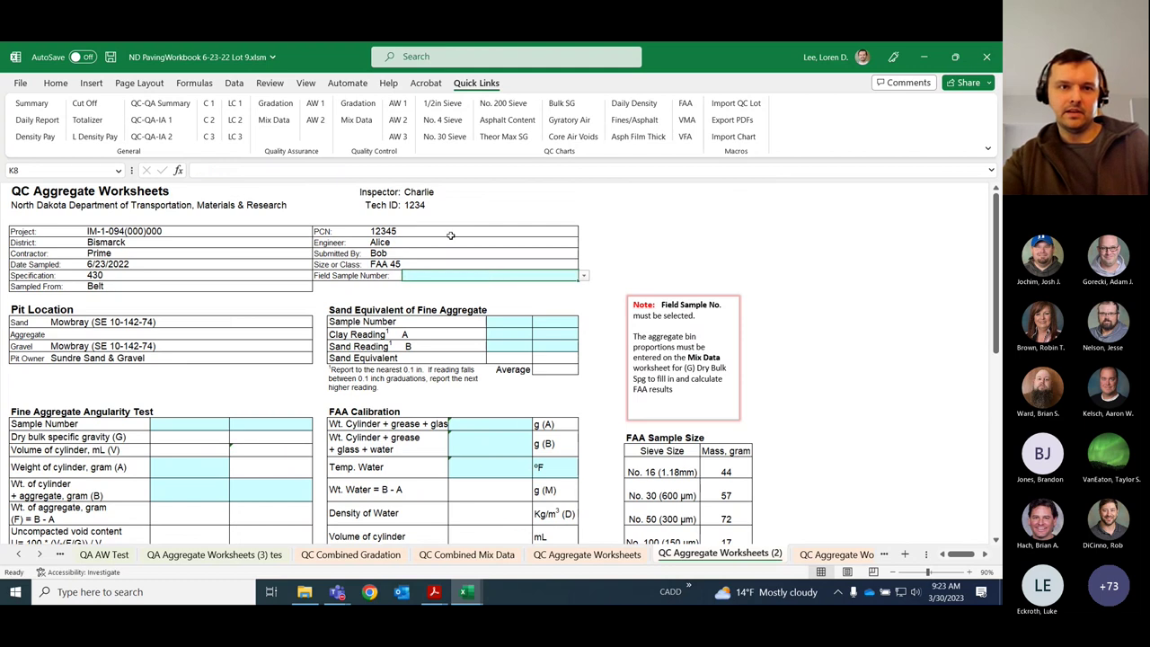
pyautogui.click(986, 57)
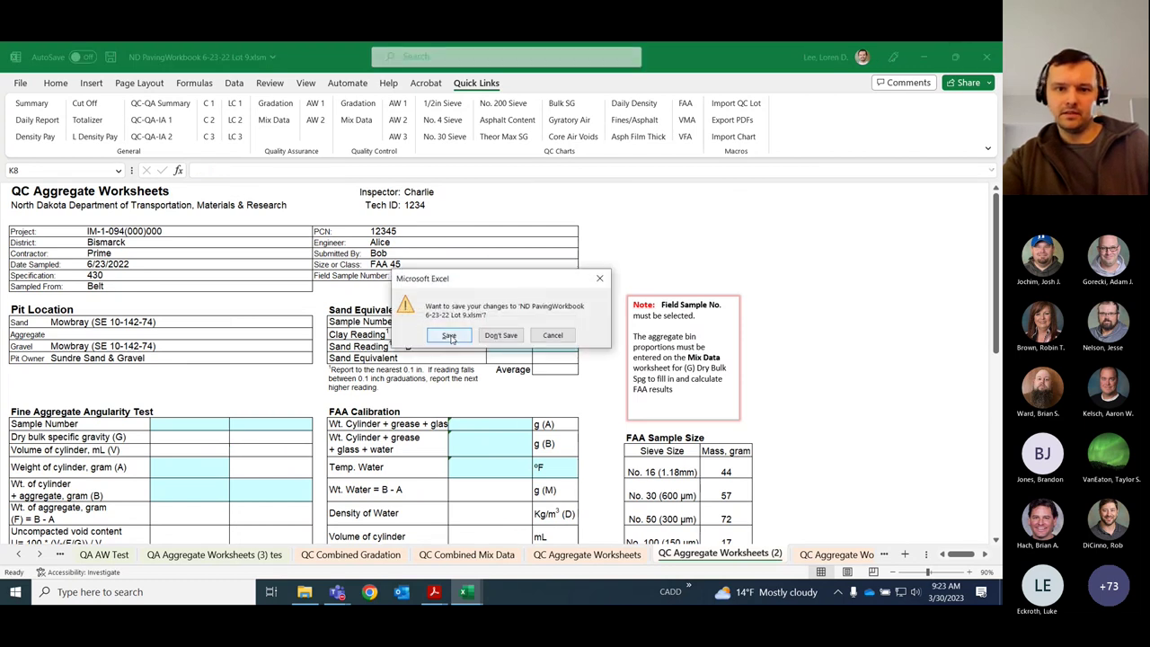
pyautogui.click(449, 335)
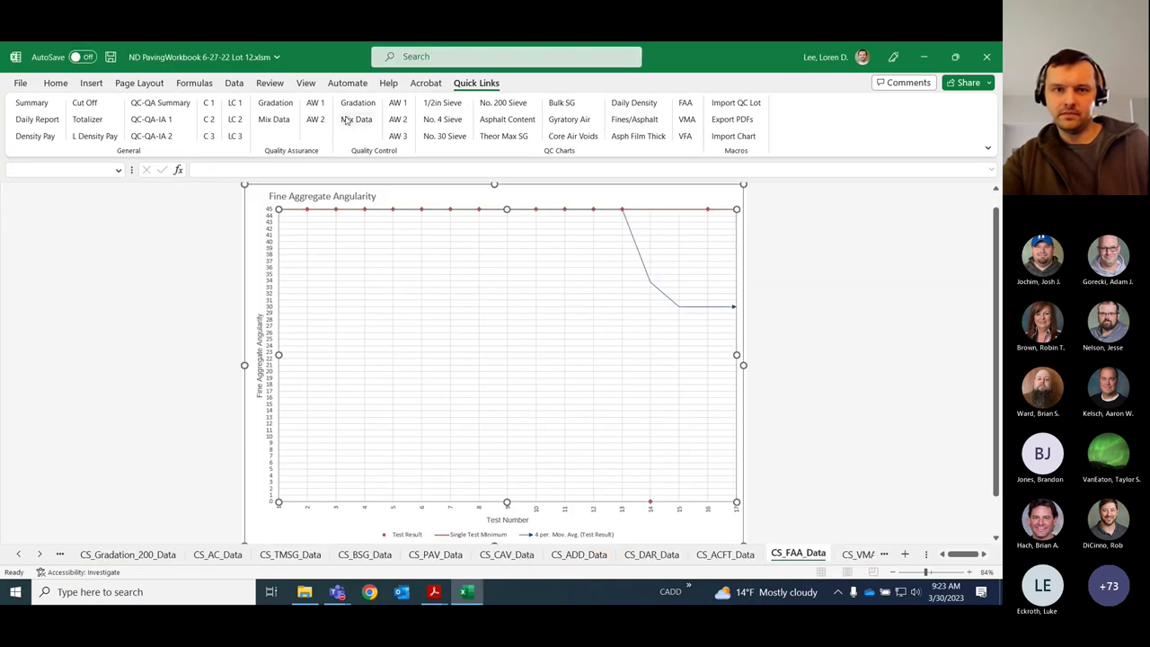
# - Import the chart data from the Charts folder into the Lot 12 workbook again and display the Fine Aggregate Angularity chart
pyautogui.click(378, 109)
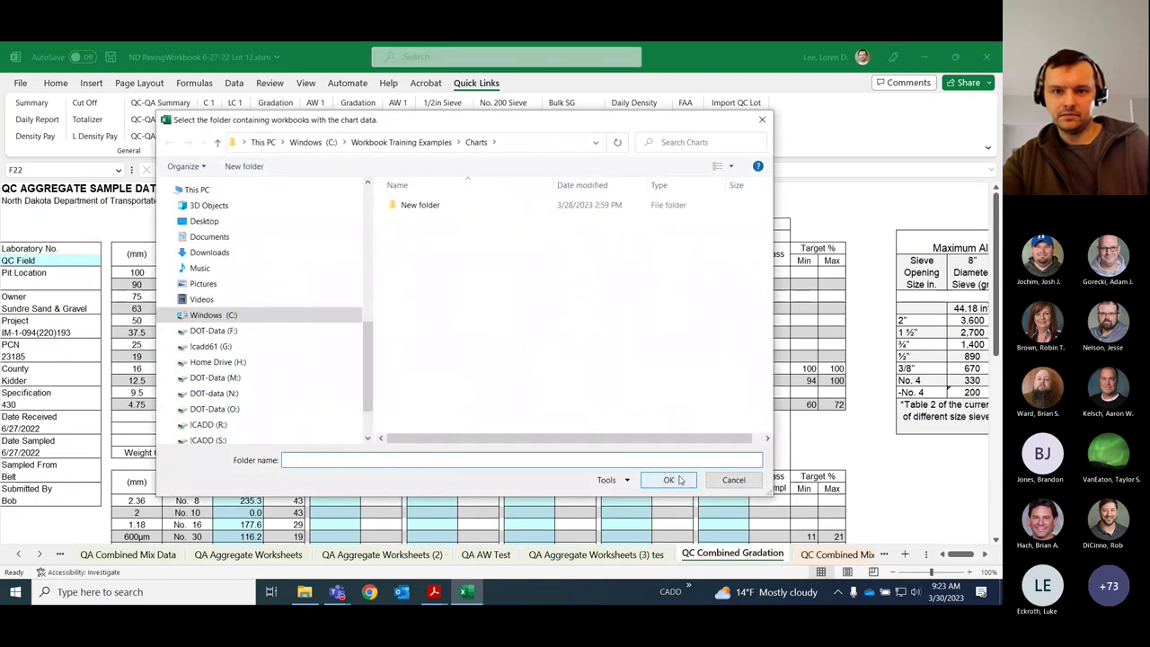
pyautogui.click(669, 479)
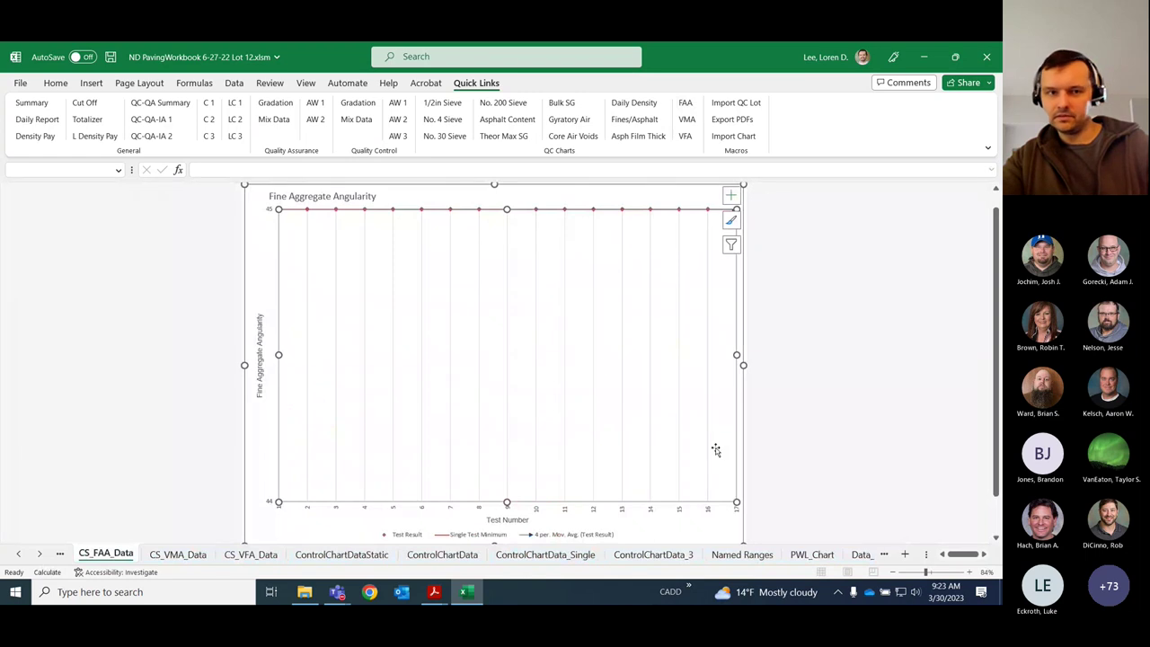
pyautogui.click(833, 270)
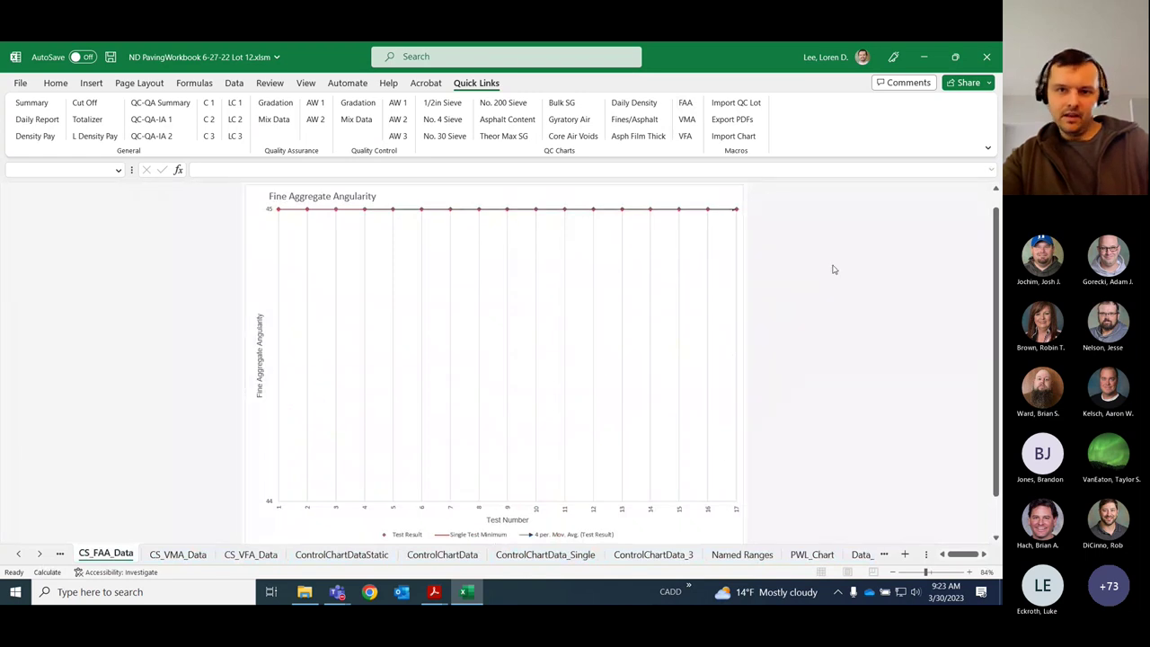
# - Examine the Field Sample Number and Fine Aggregate Angularity Test entries on the Lot 12 workbook's second QC aggregate worksheet
pyautogui.click(397, 118)
pyautogui.click(457, 274)
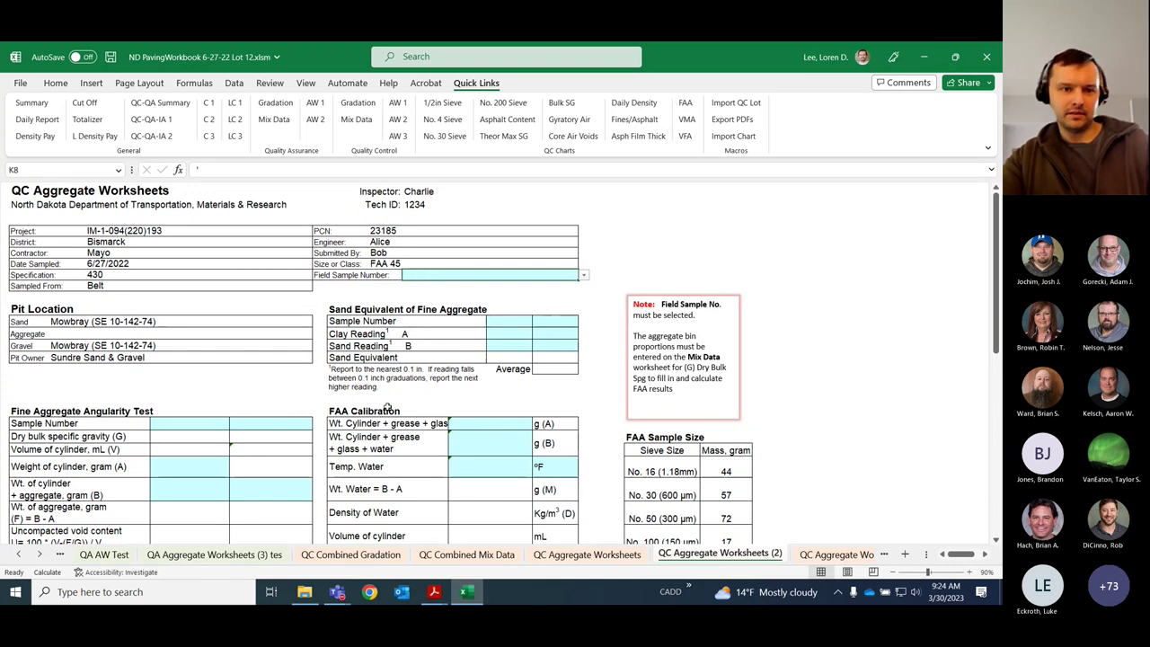
pyautogui.click(188, 423)
pyautogui.click(242, 422)
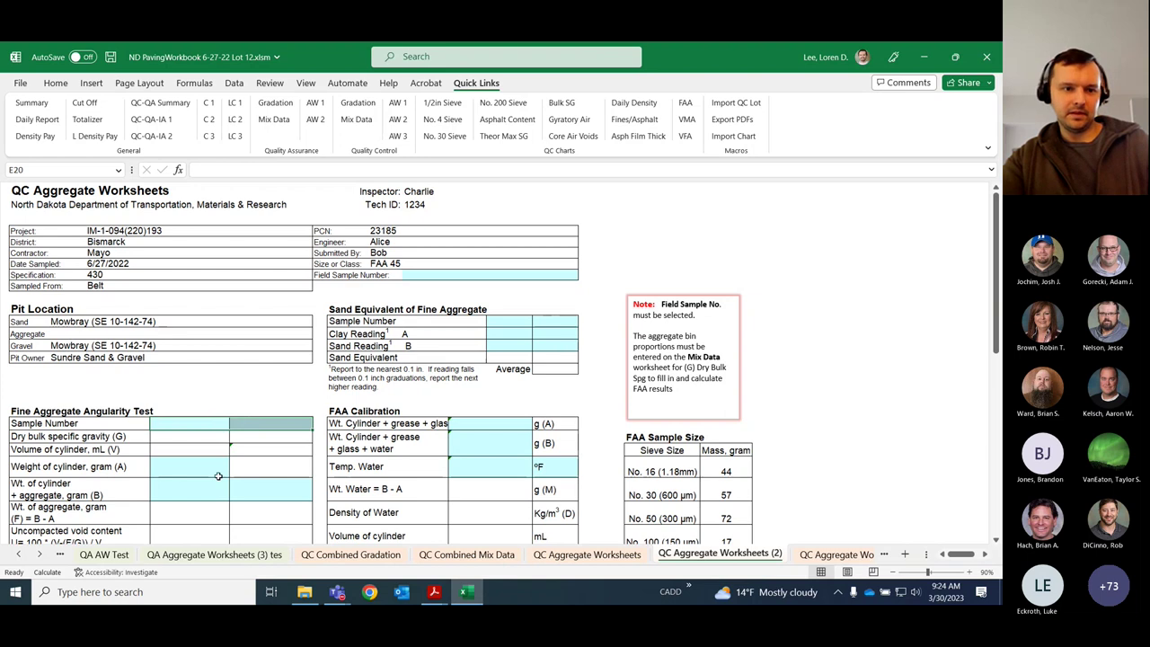
pyautogui.scroll(-2, 220, 476)
pyautogui.click(264, 348)
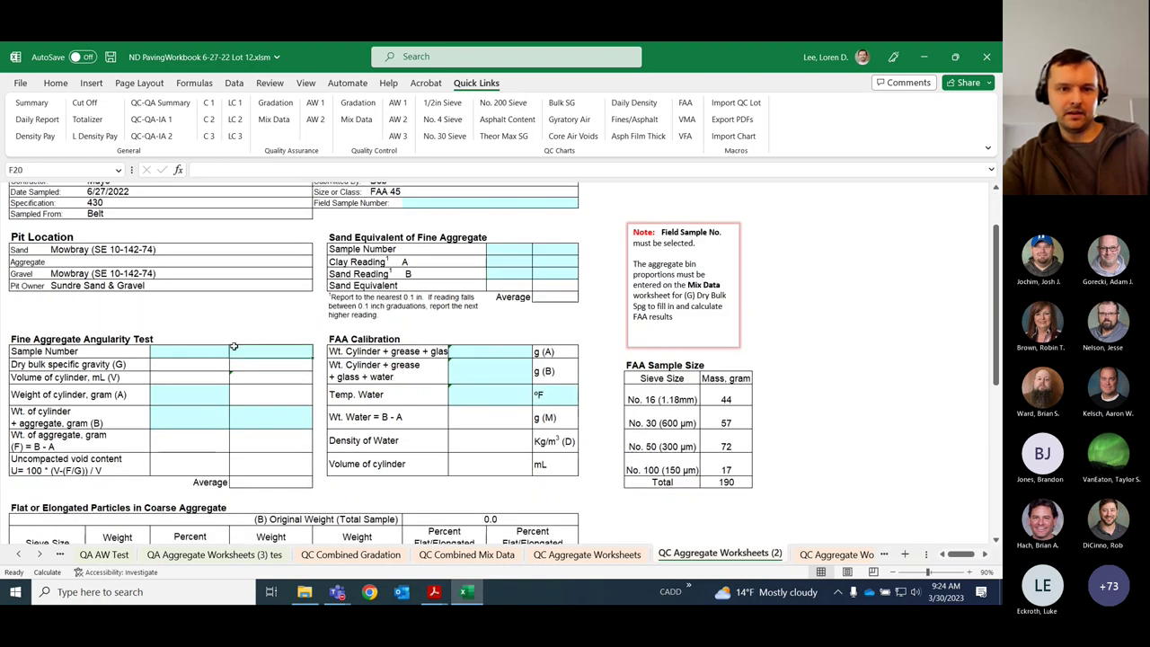
pyautogui.click(194, 347)
pyautogui.scroll(2, 194, 348)
pyautogui.click(431, 274)
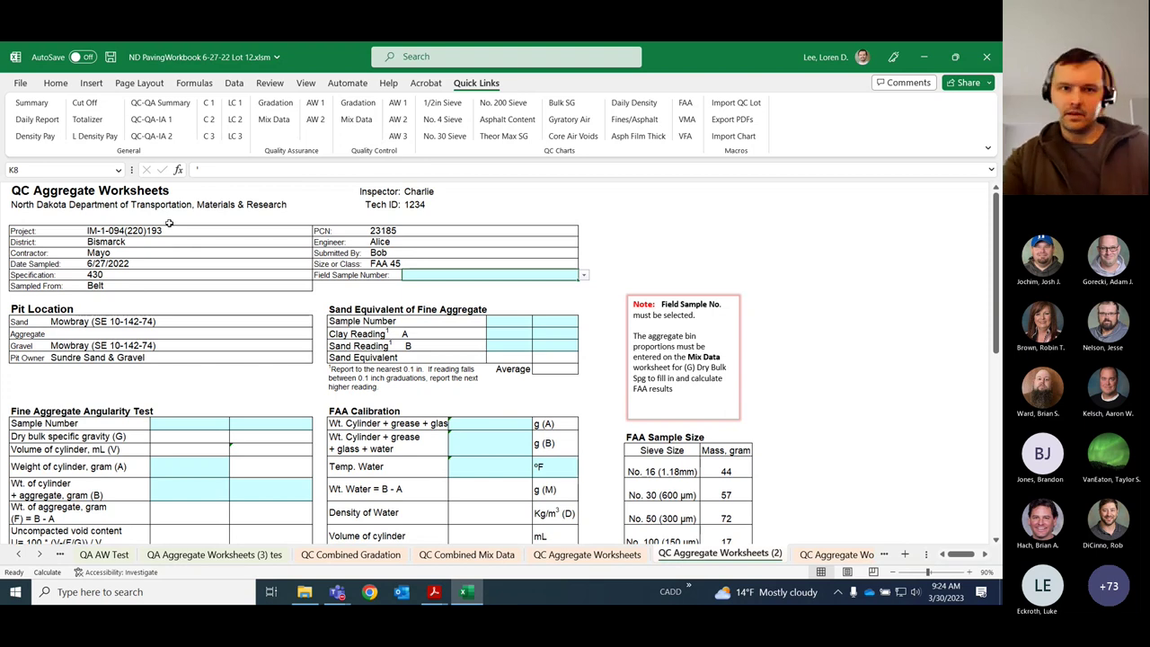
# - Check the Asphalt Content chart against the Target AC Content entry on the Lot 12 Summary sheet
pyautogui.click(507, 119)
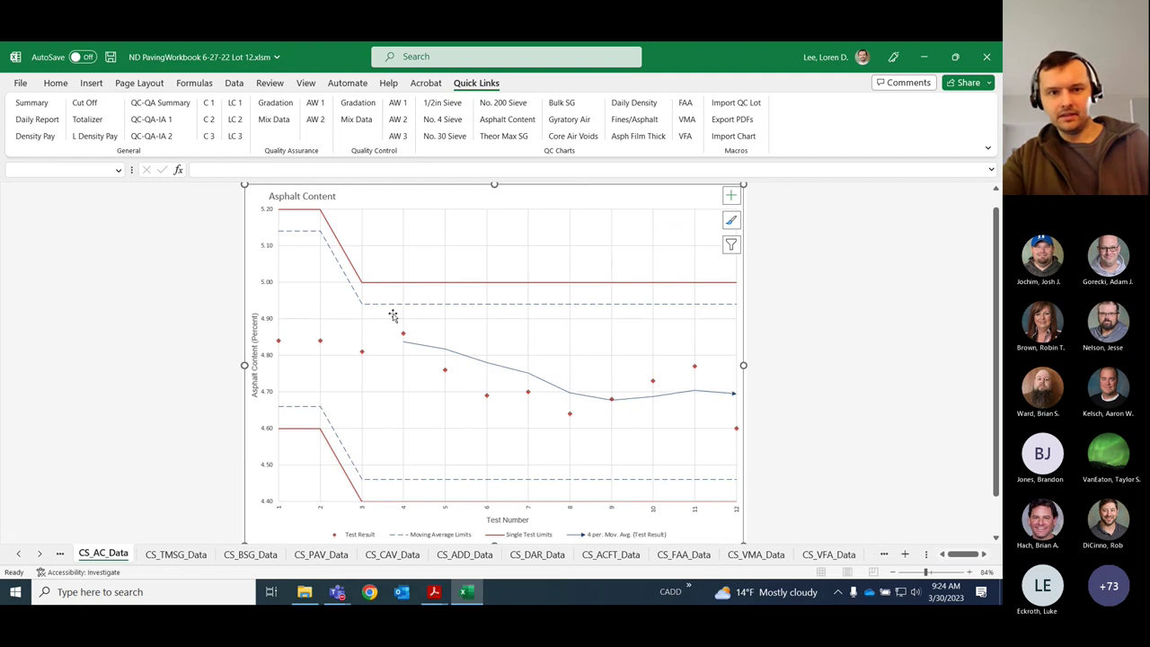
pyautogui.click(39, 107)
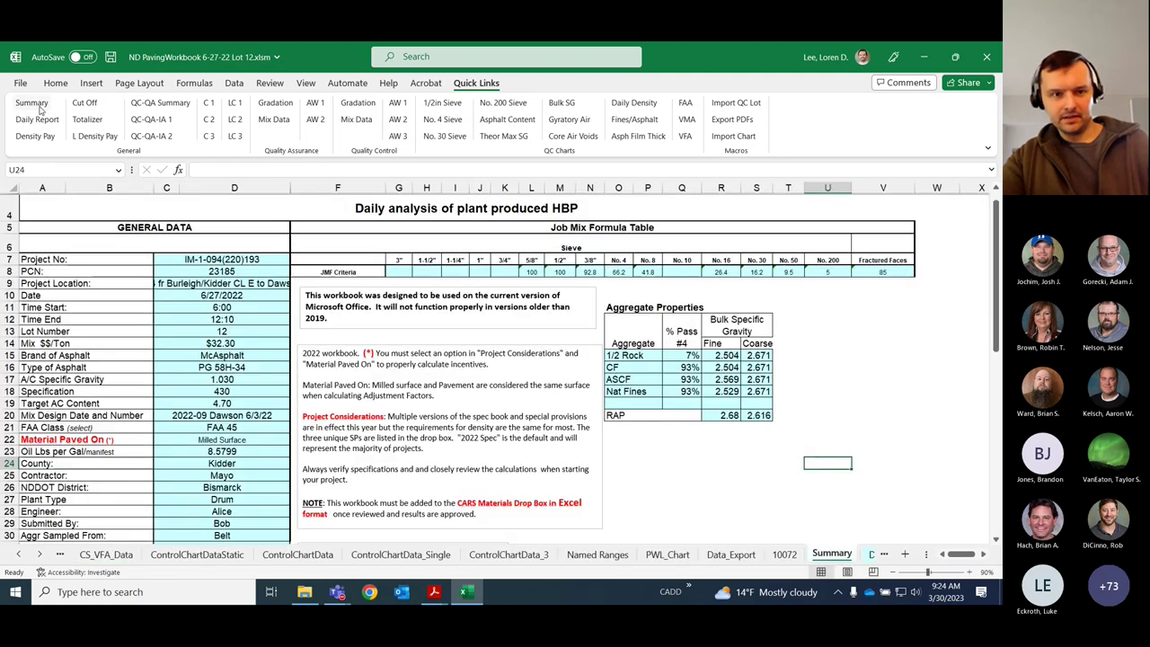
pyautogui.scroll(-3, 173, 348)
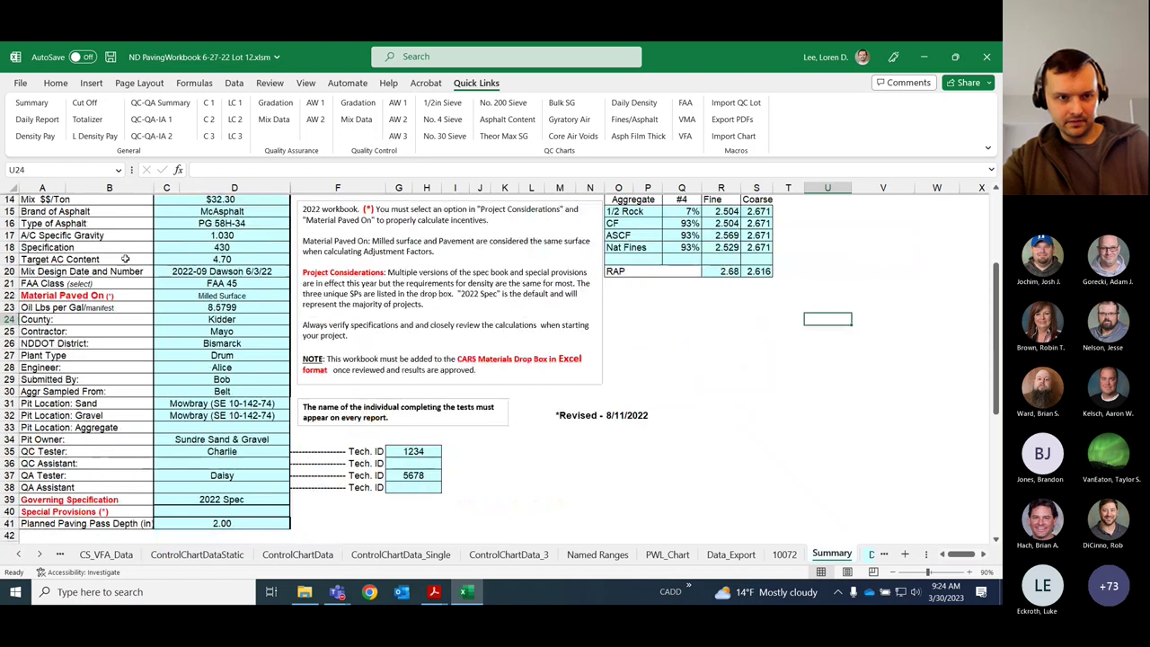
pyautogui.moveTo(99, 262); pyautogui.dragTo(173, 261)
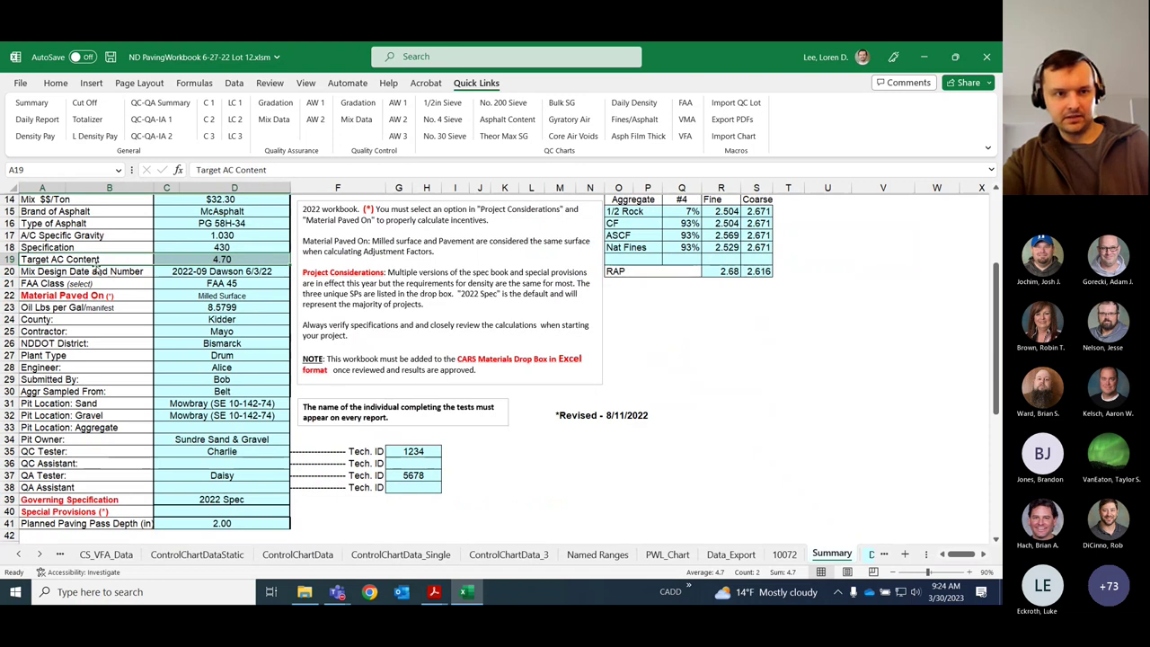
pyautogui.click(226, 260)
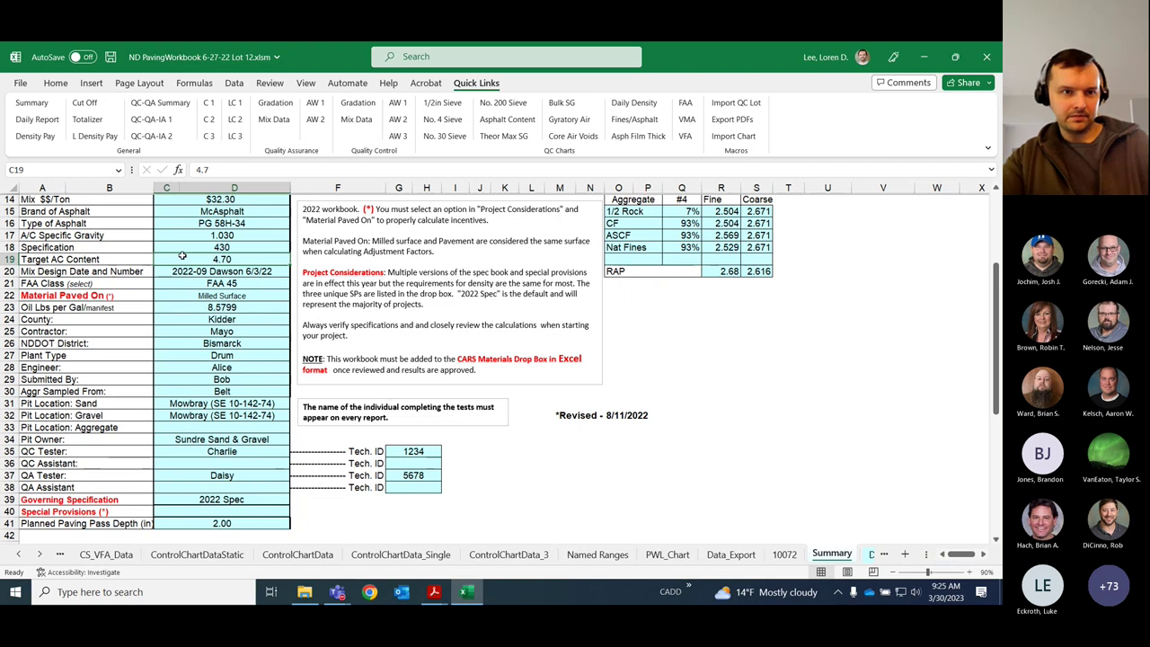
pyautogui.click(489, 123)
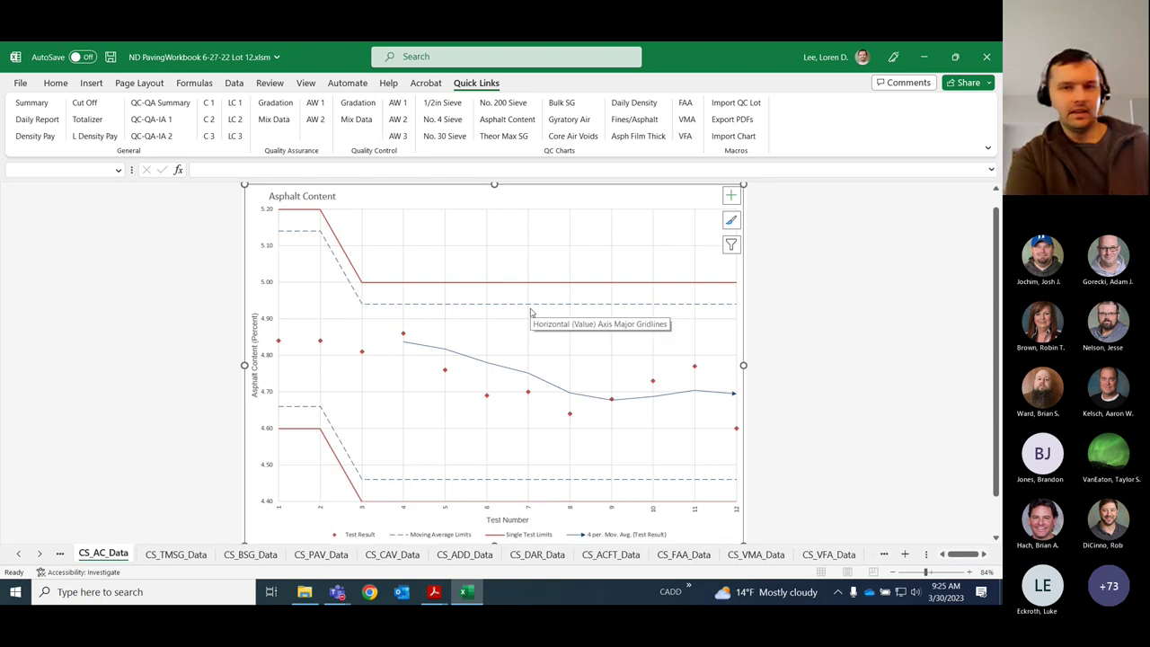
# - Review the Bulk Specific Gravity, Voids in Mineral Aggregate, and Voids Filled with Asphalt charts in the Lot 12 workbook
pyautogui.click(563, 103)
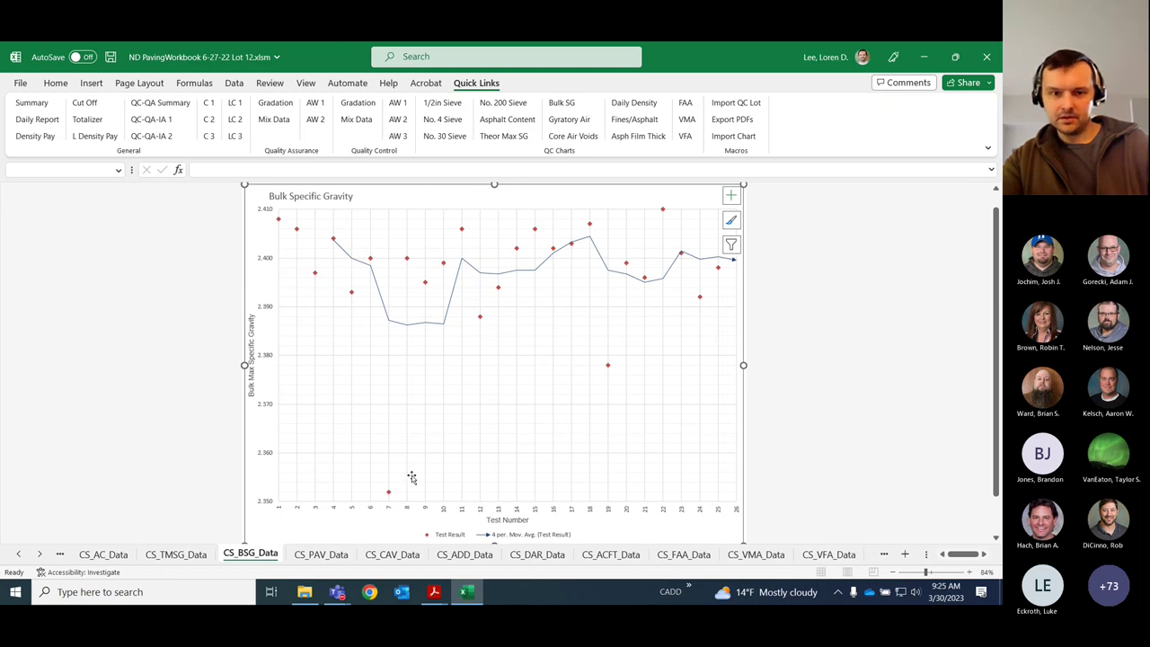
pyautogui.click(686, 120)
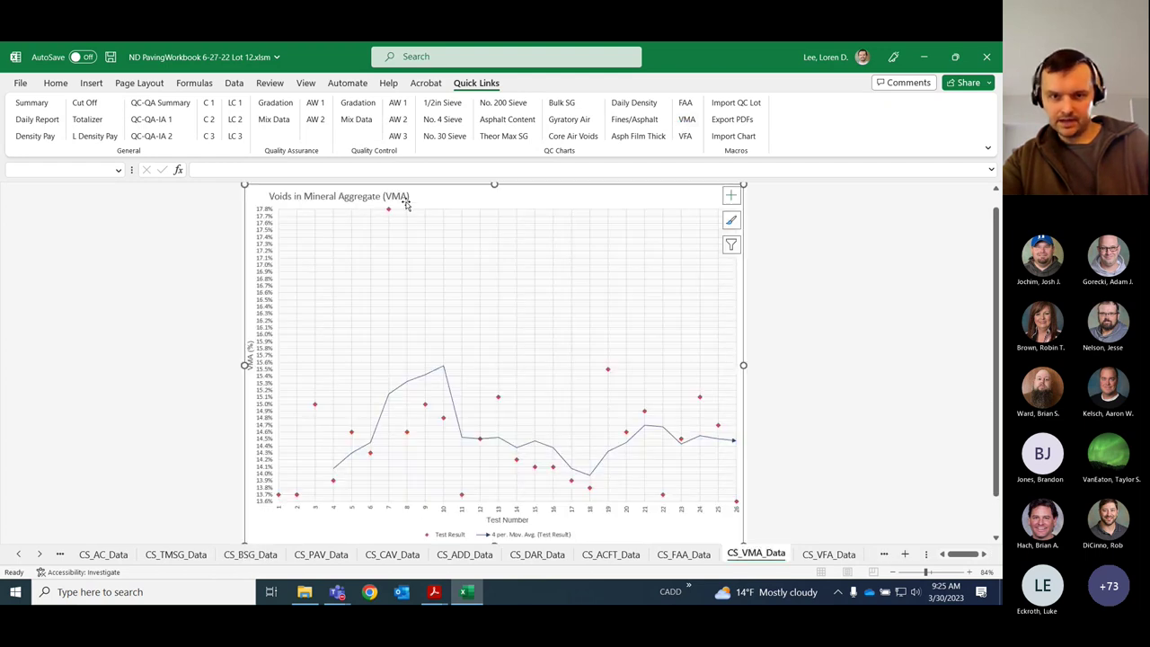
pyautogui.click(686, 136)
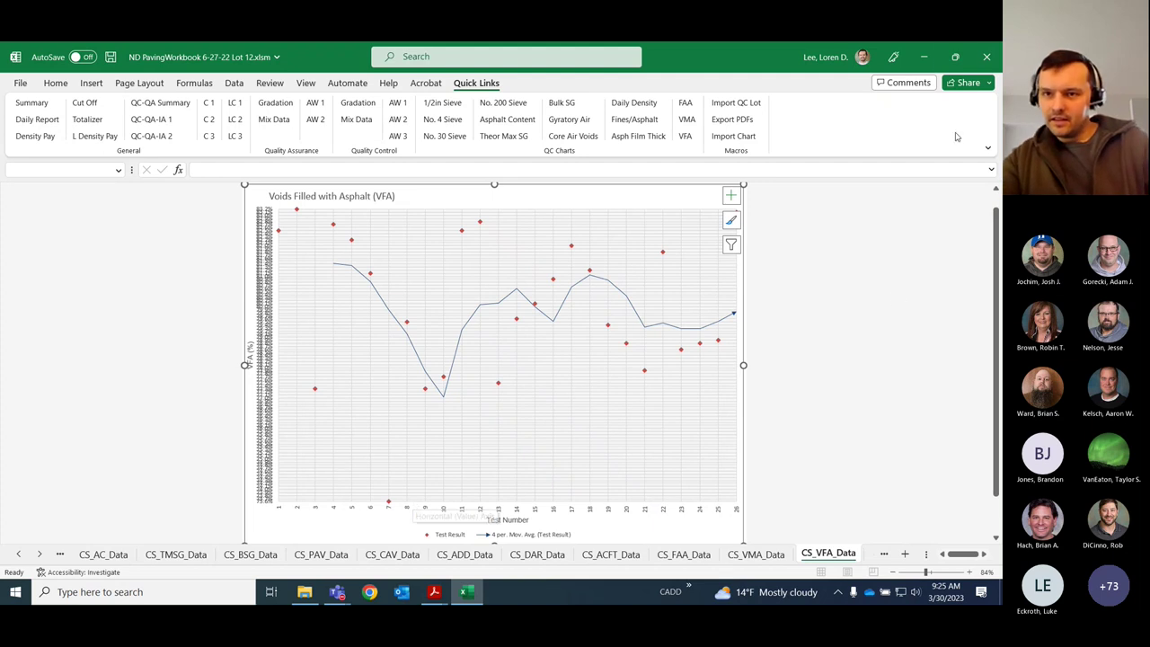
# - Minimize the Lot 12 workbook and open ND PavingWorkbook 6-16-22 Lot 5.xlsm from the Charts folder
pyautogui.click(924, 57)
pyautogui.doubleClick(398, 198)
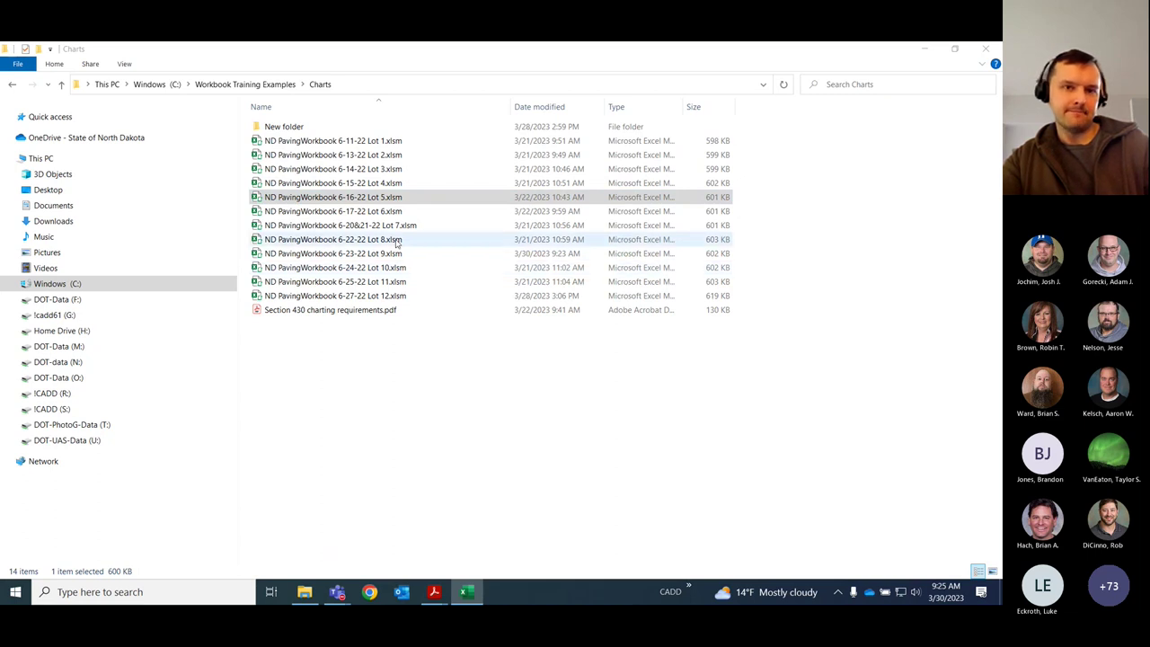
pyautogui.click(392, 197)
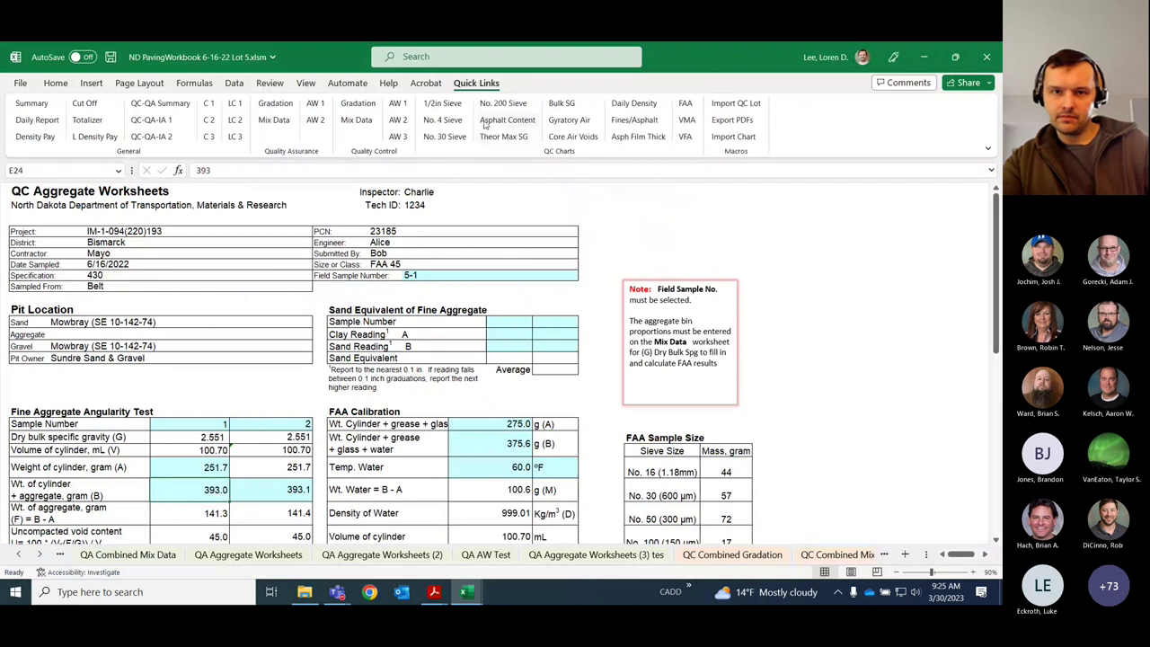
# - Review the tonnage, density, and Aggregate Blend Proportions entries on the Lot 5 workbook's QC Combined Mix Data sheet
pyautogui.click(358, 103)
pyautogui.click(356, 120)
pyautogui.scroll(-3, 444, 269)
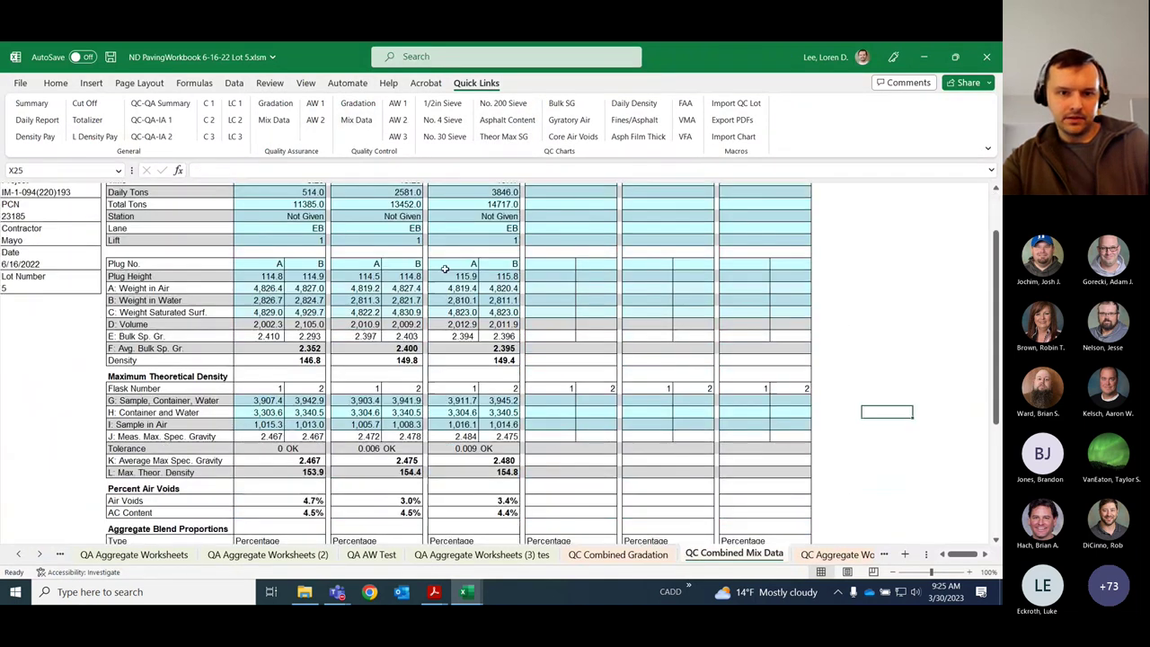
pyautogui.scroll(-3, 444, 270)
pyautogui.scroll(5, 356, 248)
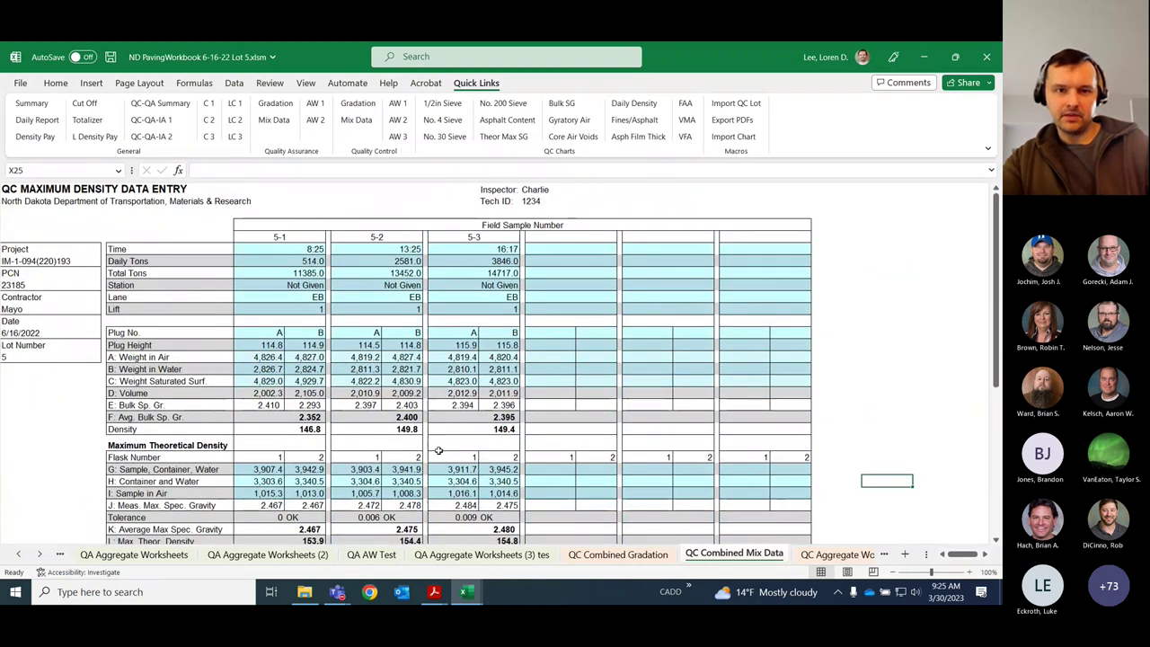
pyautogui.moveTo(286, 249); pyautogui.dragTo(284, 309)
pyautogui.scroll(-4, 335, 382)
pyautogui.scroll(-2, 335, 383)
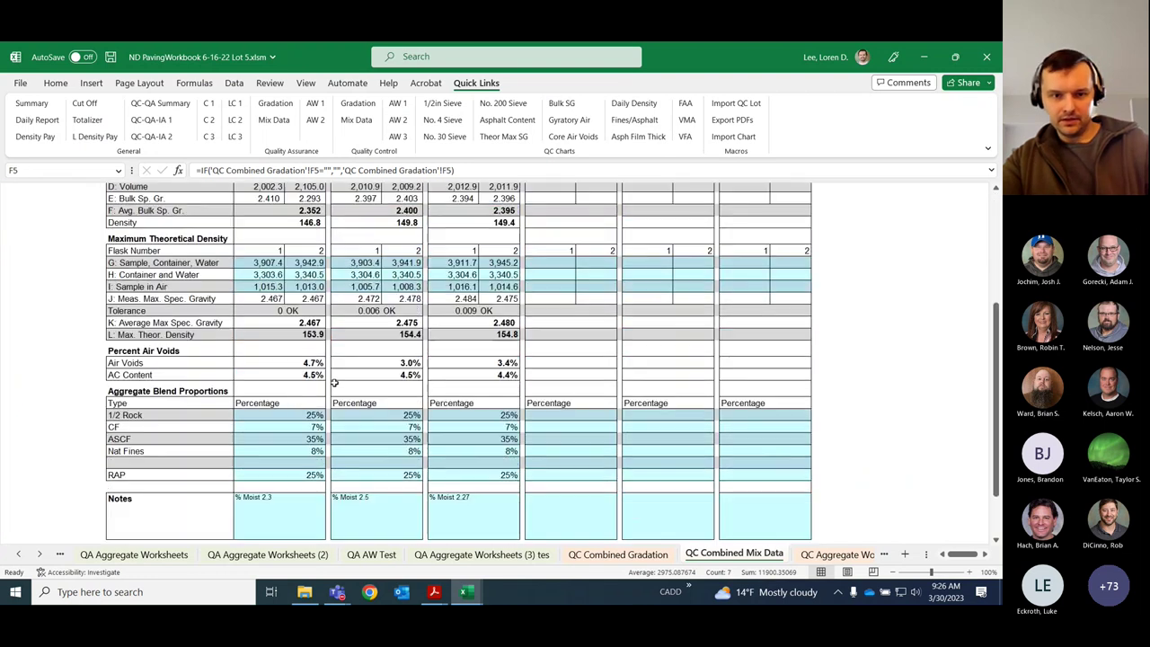
pyautogui.moveTo(305, 415)
pyautogui.mouseDown()
pyautogui.moveTo(315, 429)
pyautogui.moveTo(477, 475)
pyautogui.moveTo(305, 415)
pyautogui.mouseUp()
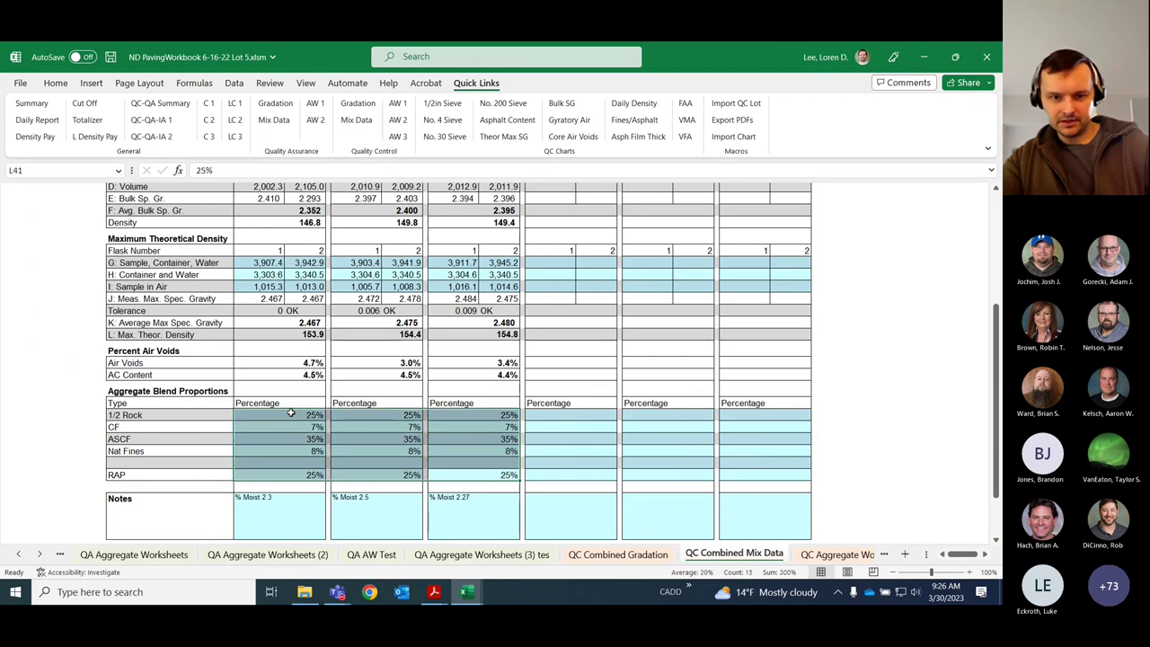
pyautogui.click(296, 415)
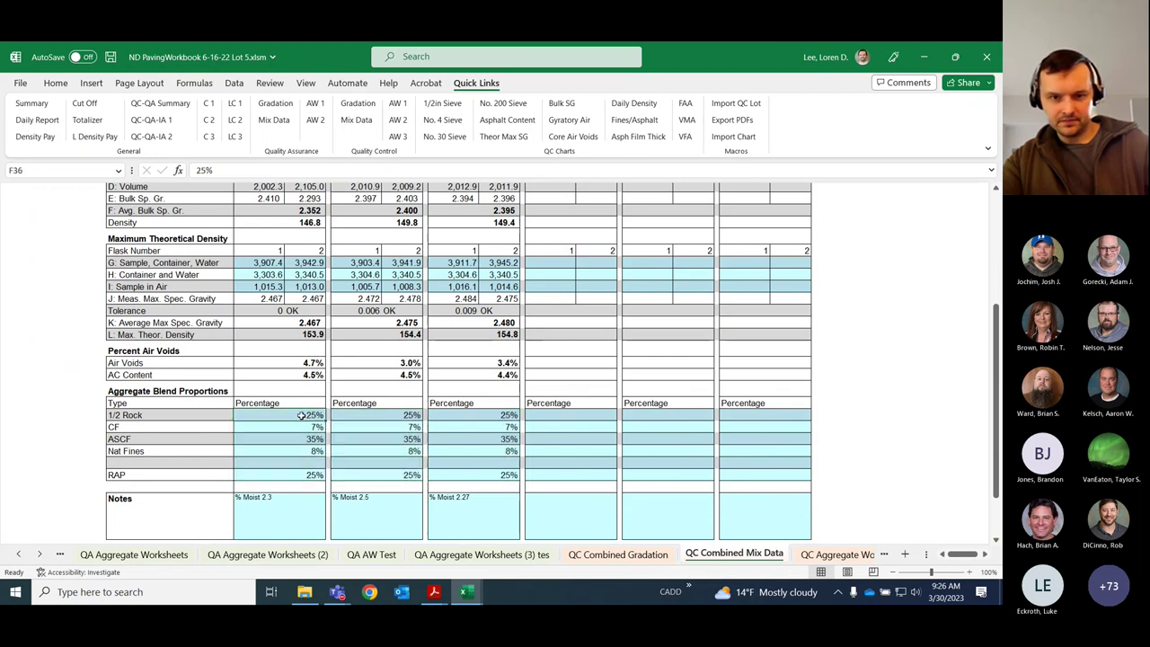
# - Examine the sieve weights and percent passing on the Lot 5 workbook's QC Combined Gradation sheet
pyautogui.scroll(6, 436, 367)
pyautogui.click(357, 103)
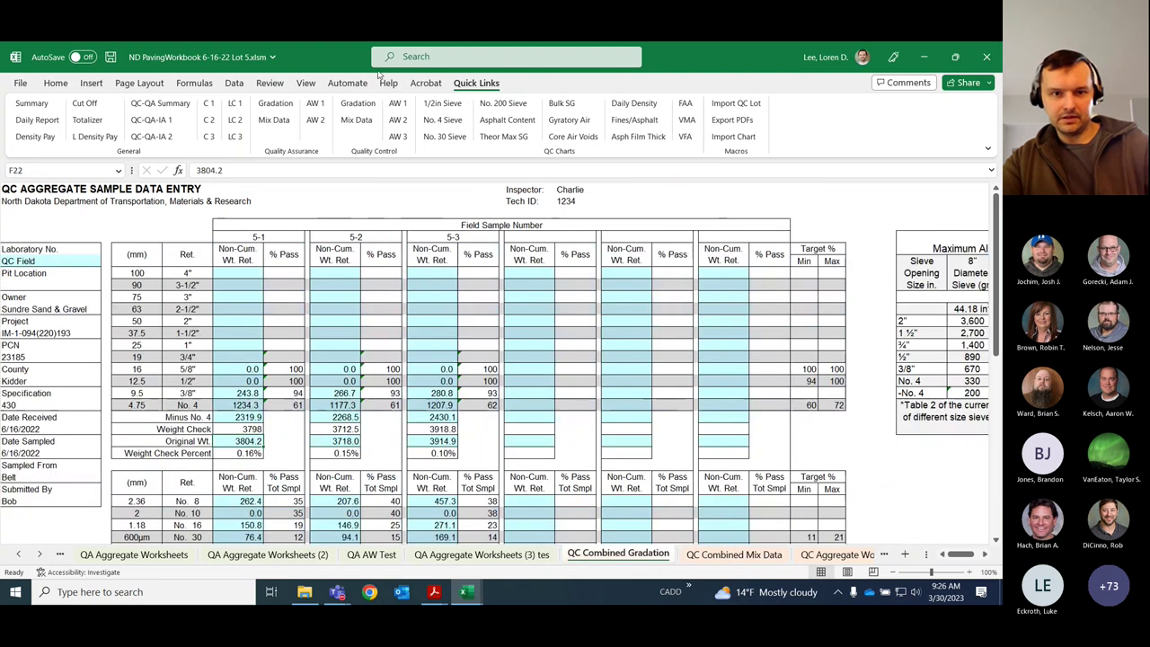
pyautogui.scroll(-4, 187, 289)
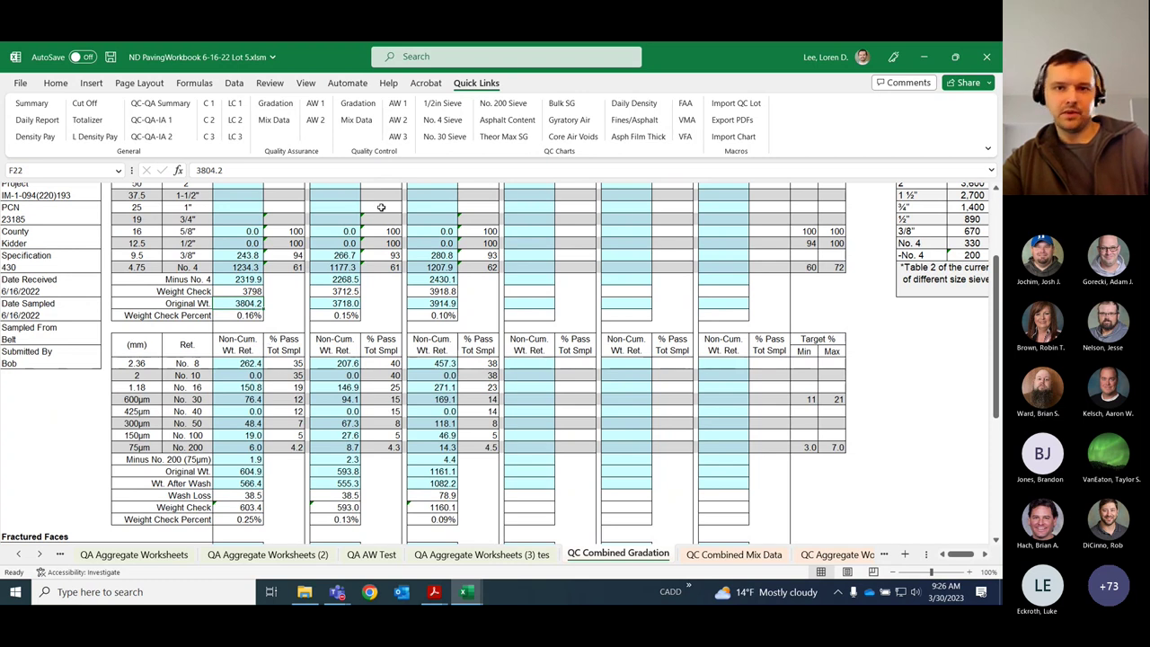
# - Switch back to the Lot 12 workbook and inspect its Asphalt Film Thickness and Dust to Asphalt Ratio charts
pyautogui.hotkey('alt', 'Tab')
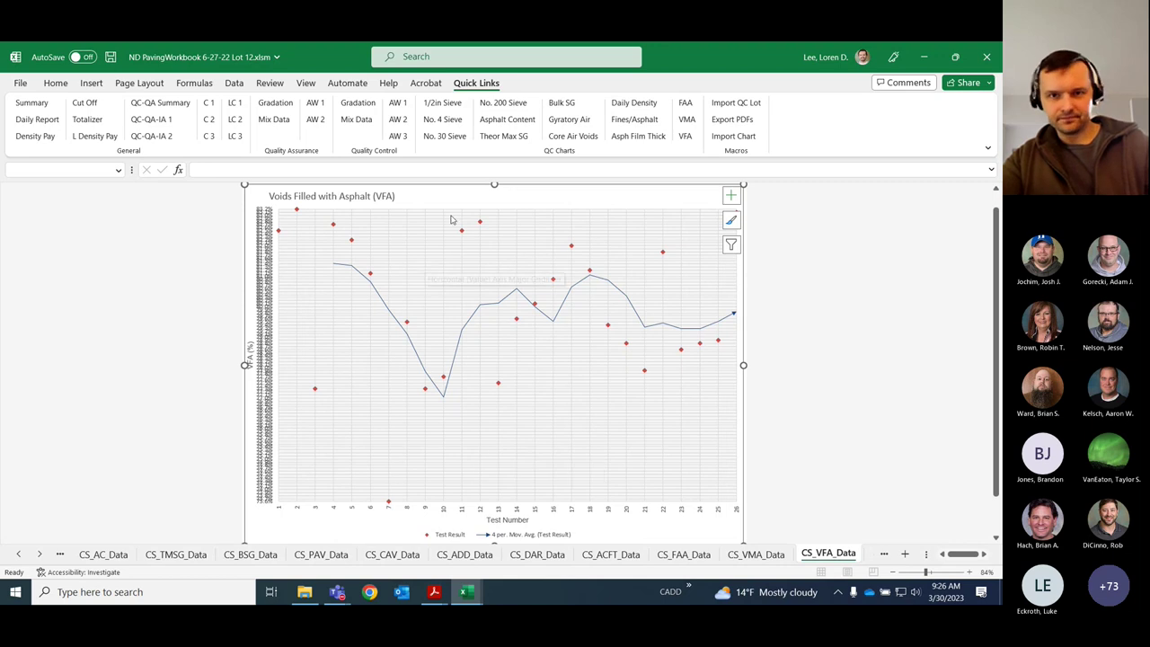
pyautogui.click(631, 137)
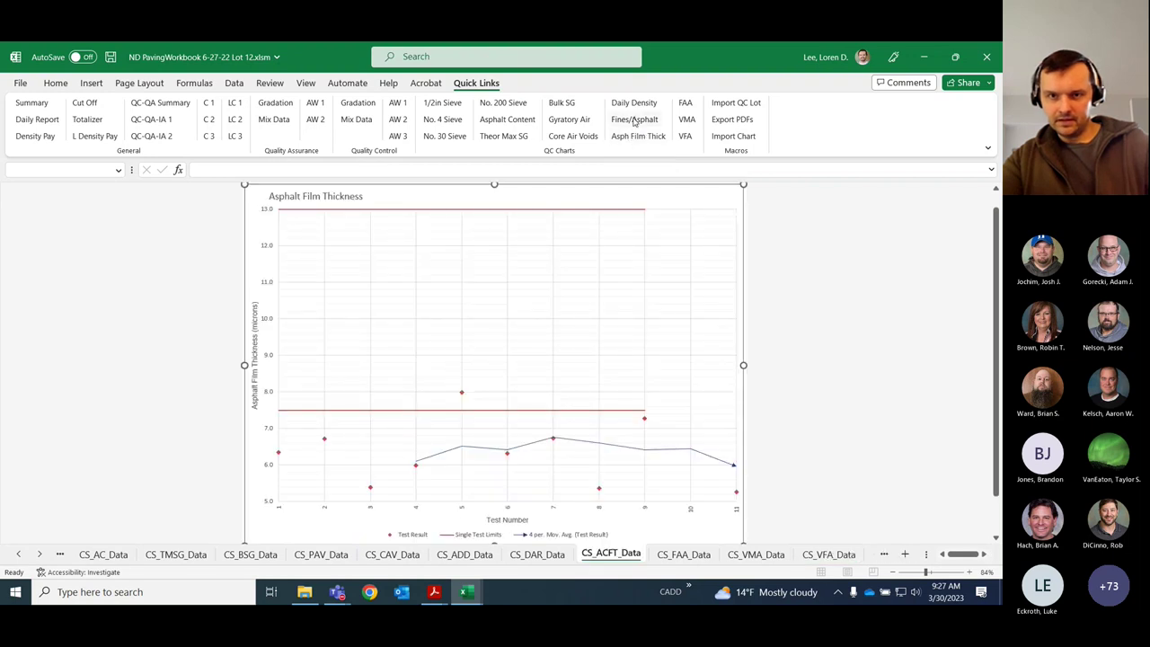
pyautogui.click(634, 120)
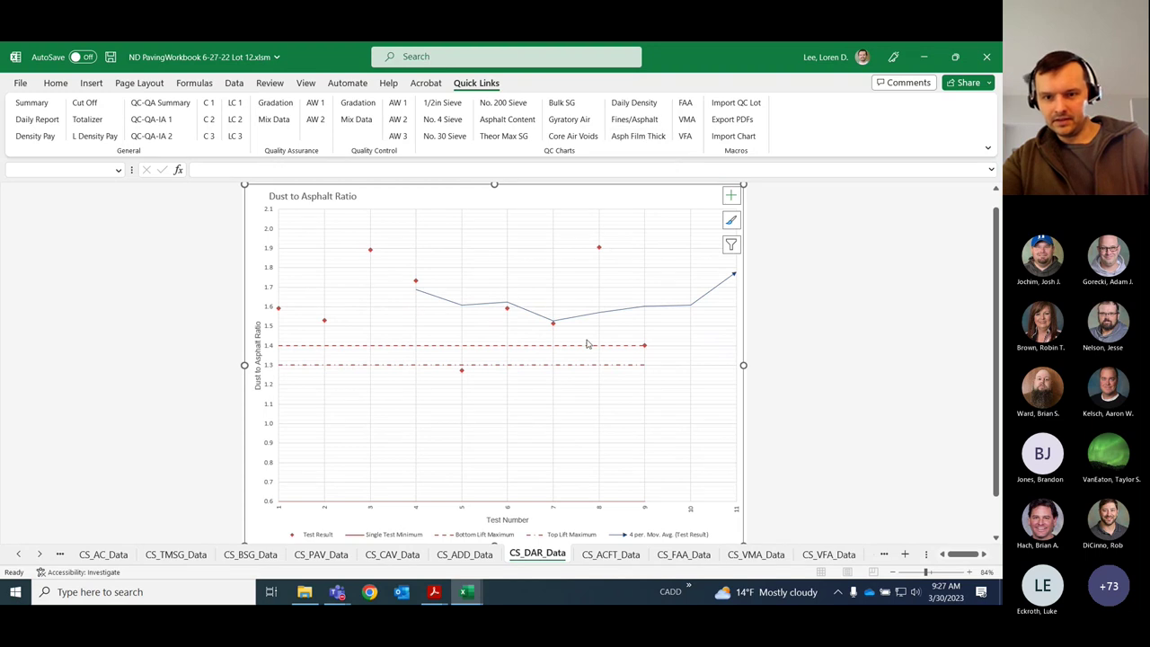
pyautogui.click(627, 506)
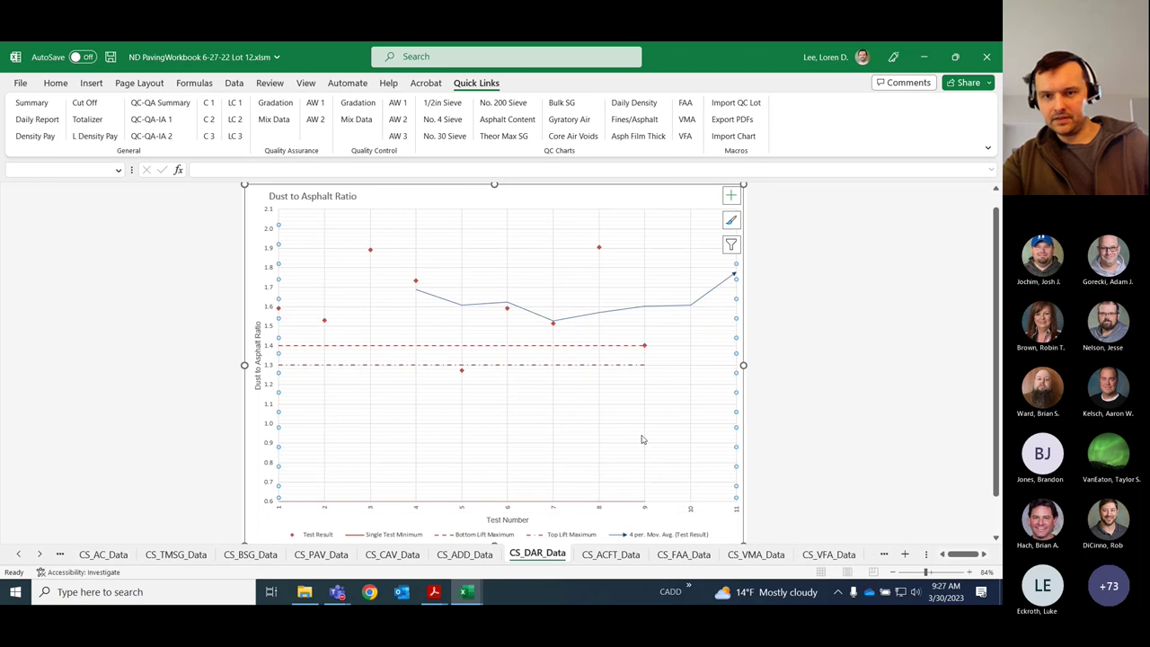
pyautogui.click(858, 317)
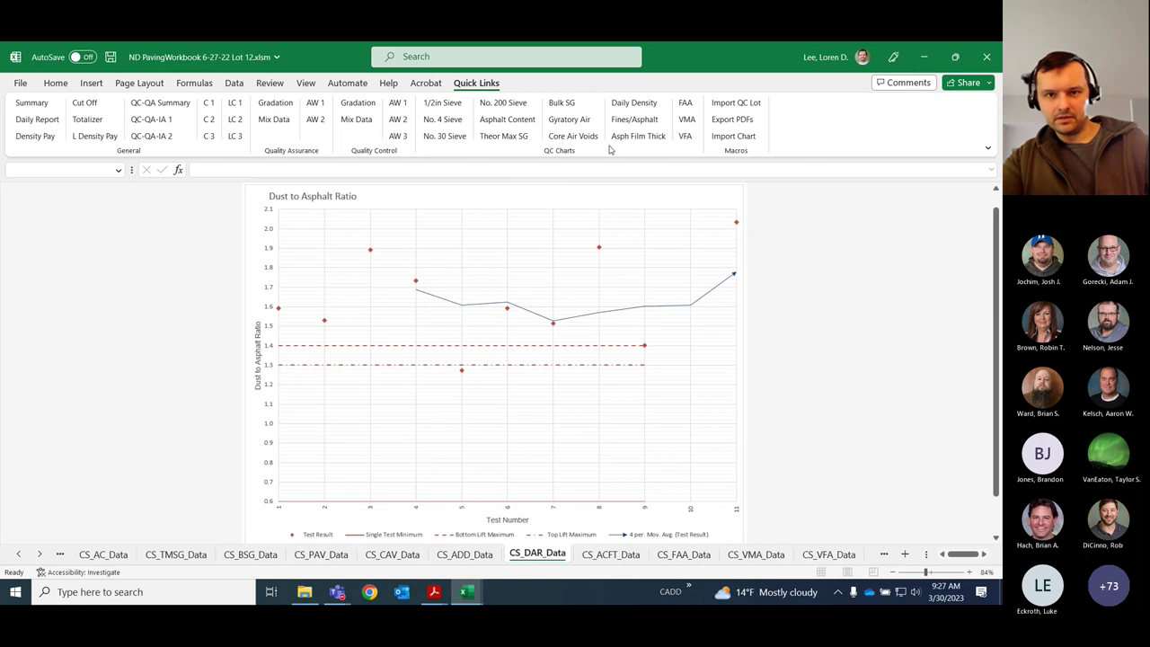
# - Compare the Asphalt Film Thickness chart with the Dust to Asphalt Ratio chart and inspect its lower Single Test Limits line
pyautogui.click(645, 136)
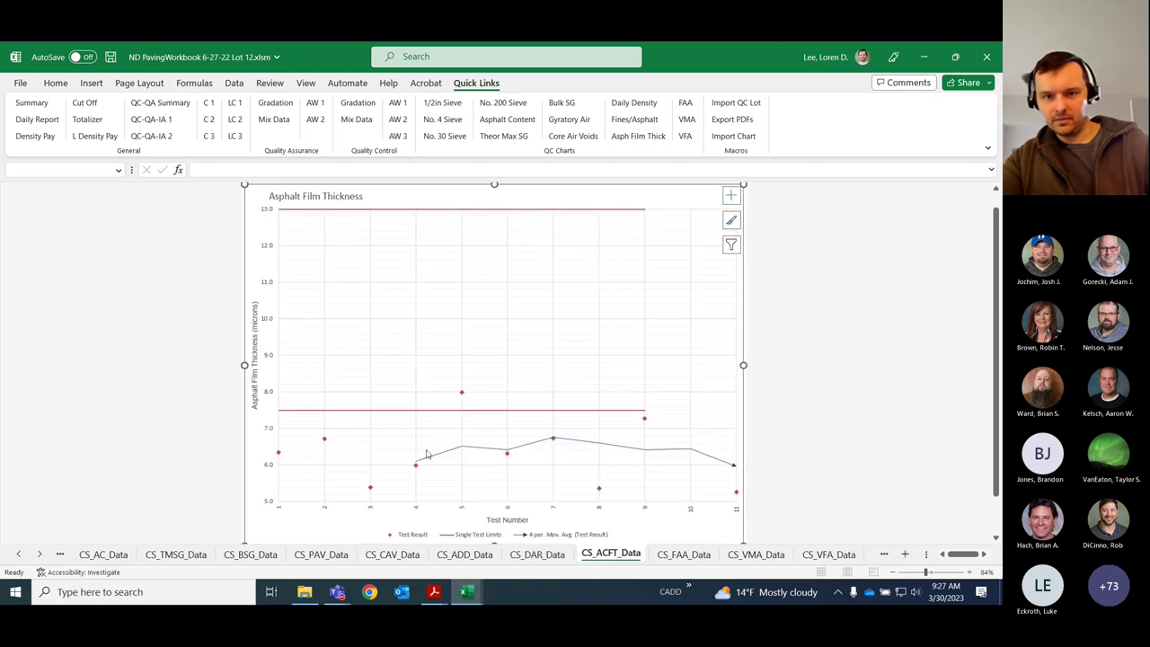
pyautogui.click(633, 124)
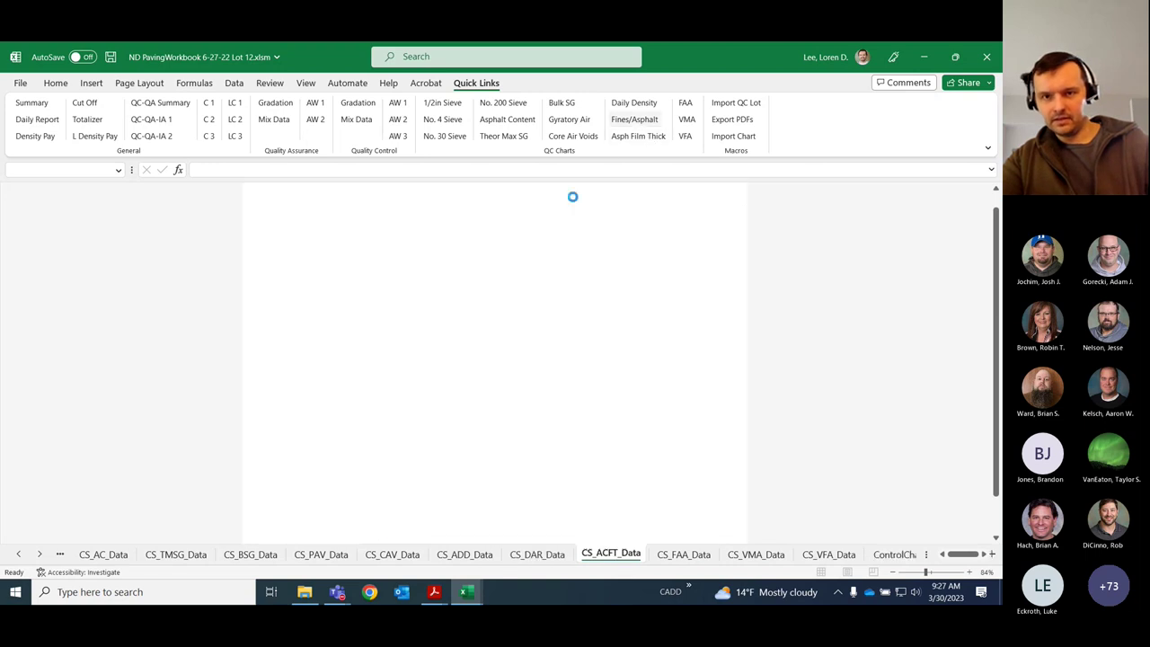
pyautogui.click(643, 139)
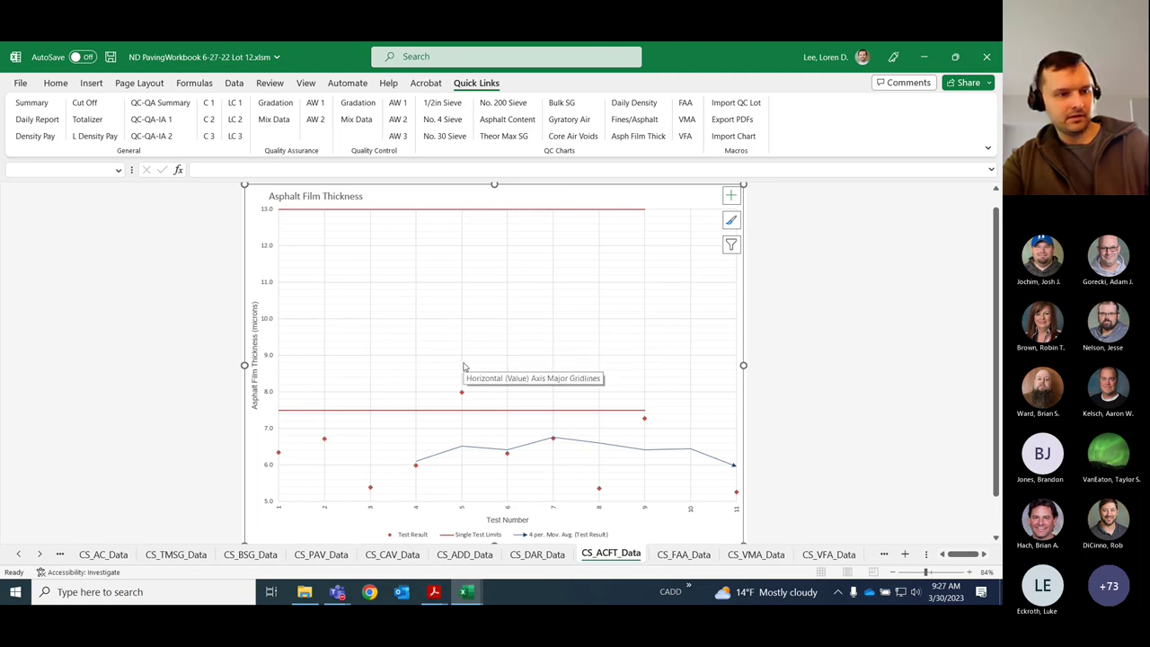
pyautogui.click(619, 411)
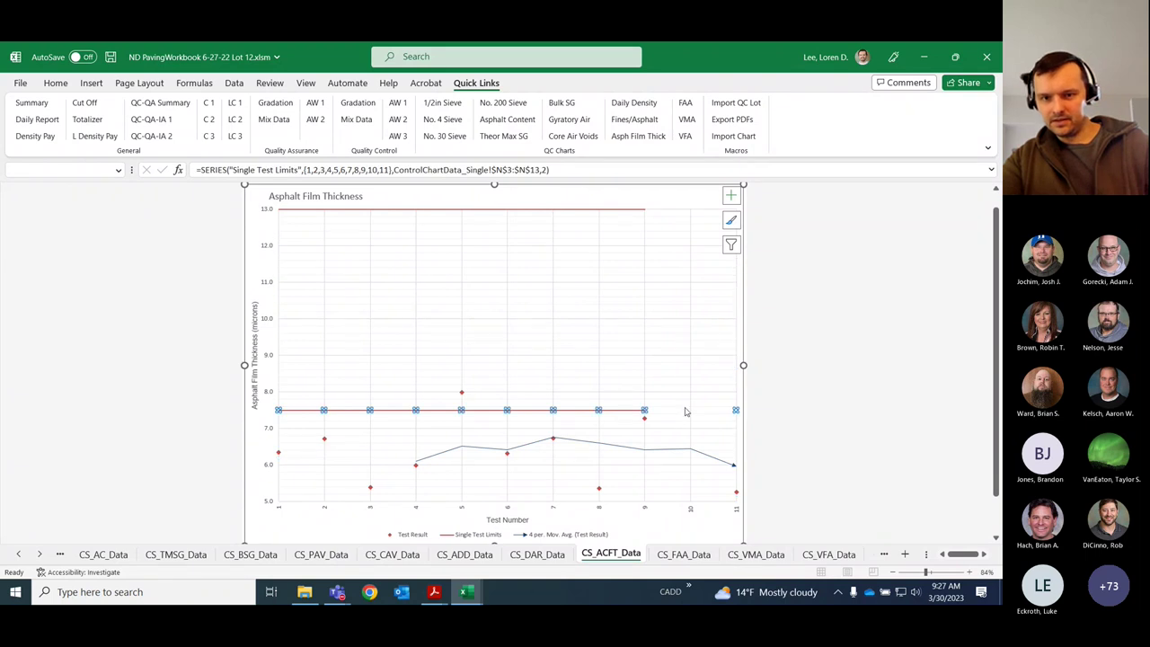
pyautogui.click(714, 476)
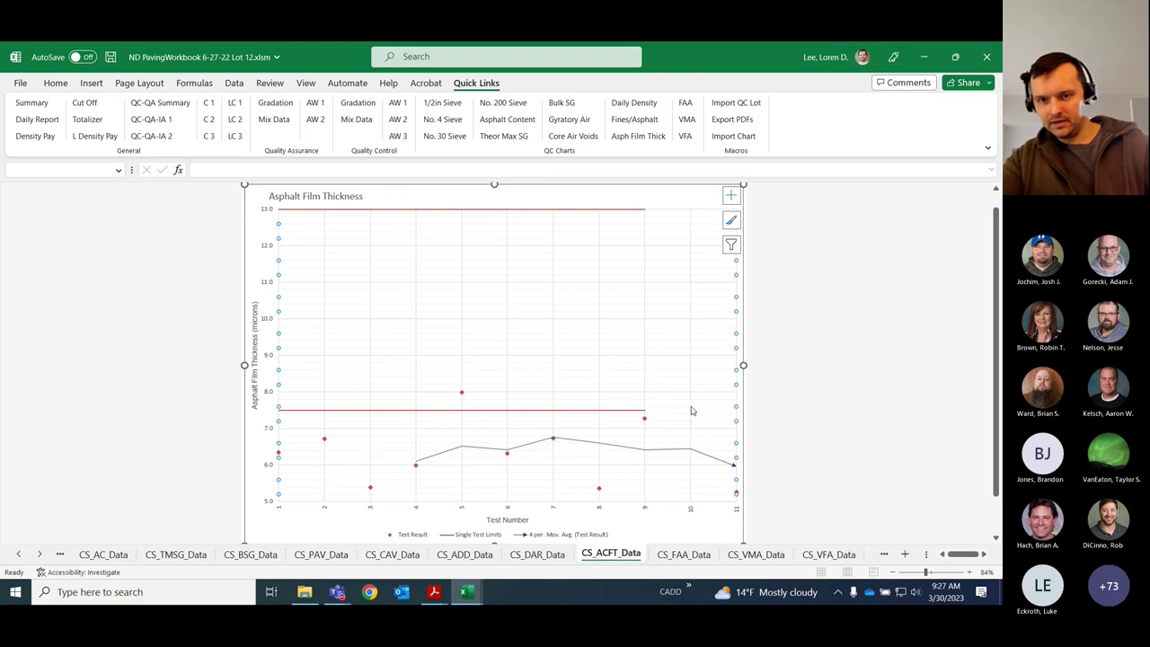
# - Minimize the Lot 12 workbook, open ND PavingWorkbook 6-24-22 Lot 10.xlsm from the Charts folder, and enable its macros
pyautogui.click(924, 57)
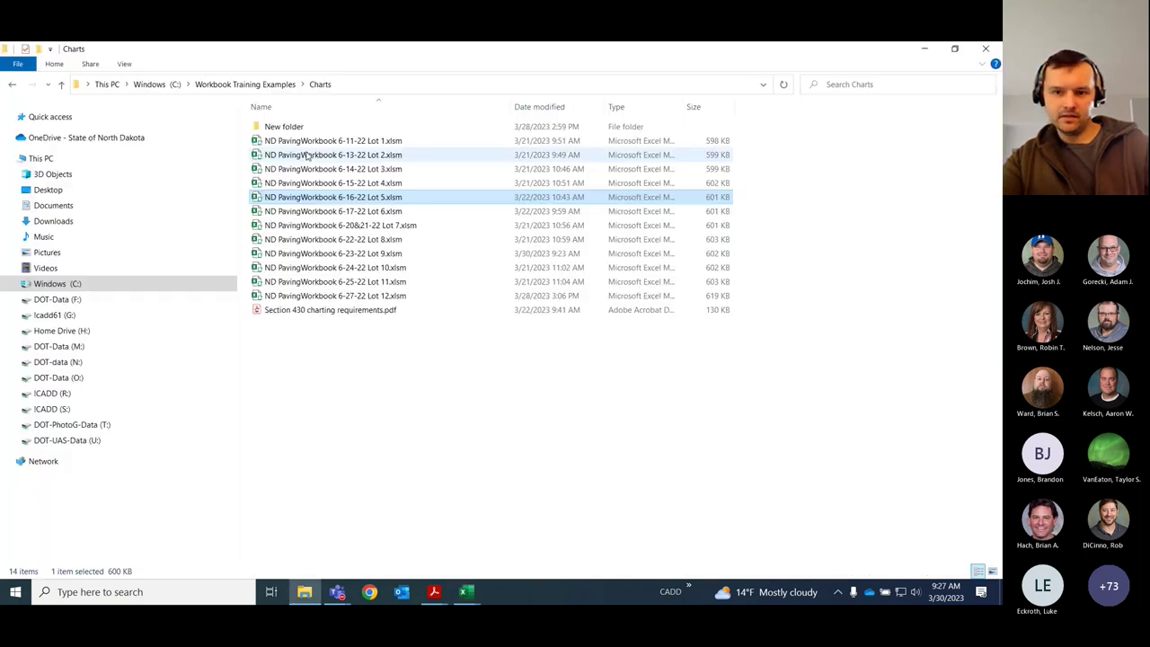
pyautogui.click(433, 267)
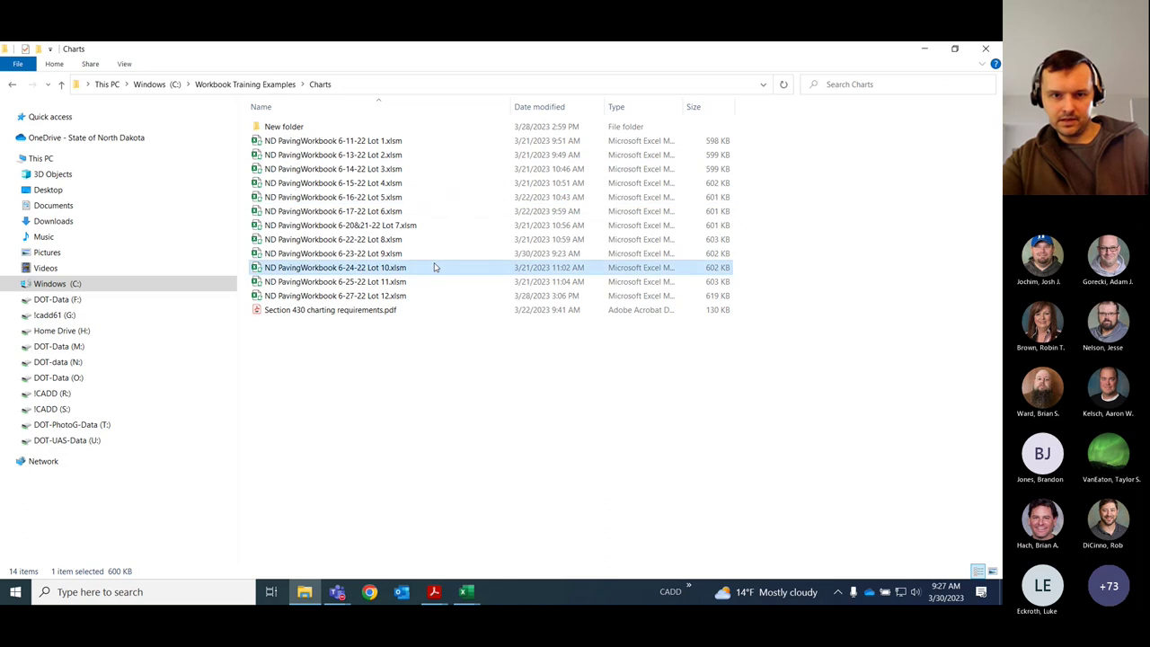
pyautogui.doubleClick(391, 268)
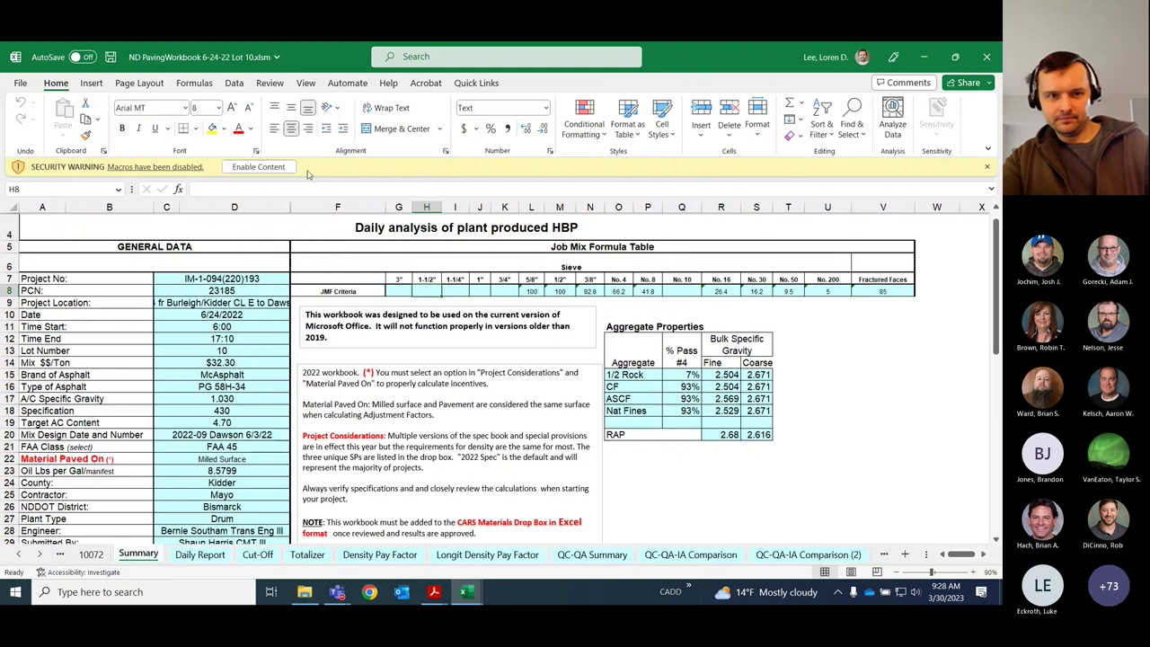
pyautogui.click(281, 167)
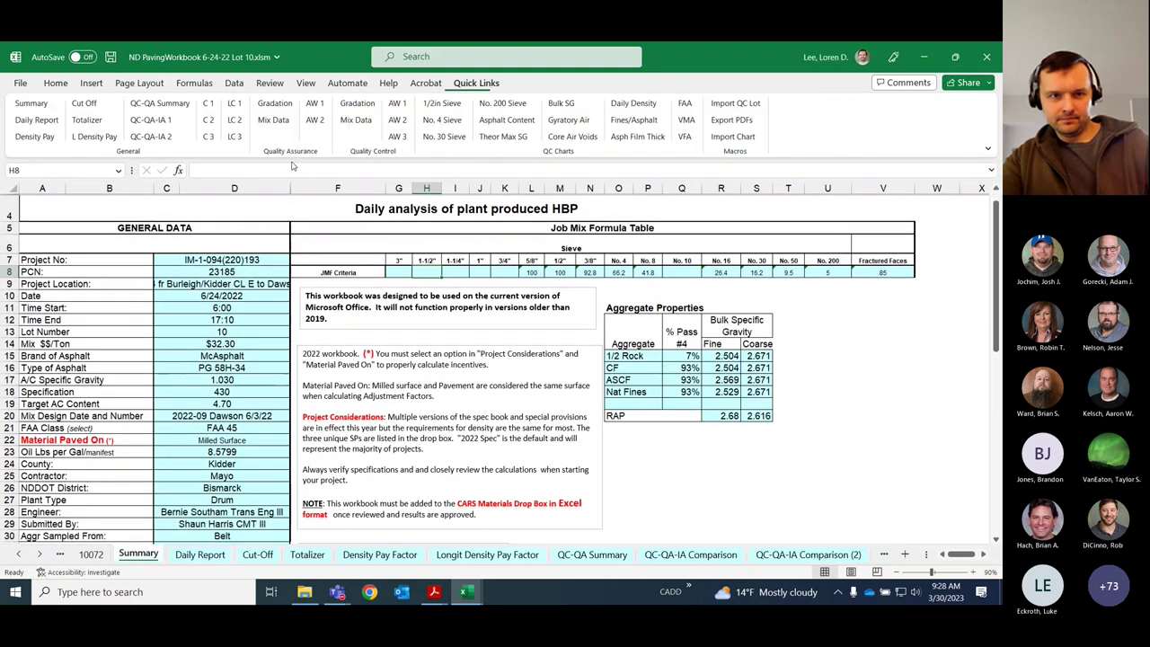
# - Check the Lot 10 workbook's QC Combined Gradation and QC Combined Mix Data sheets for missing entries
pyautogui.click(357, 106)
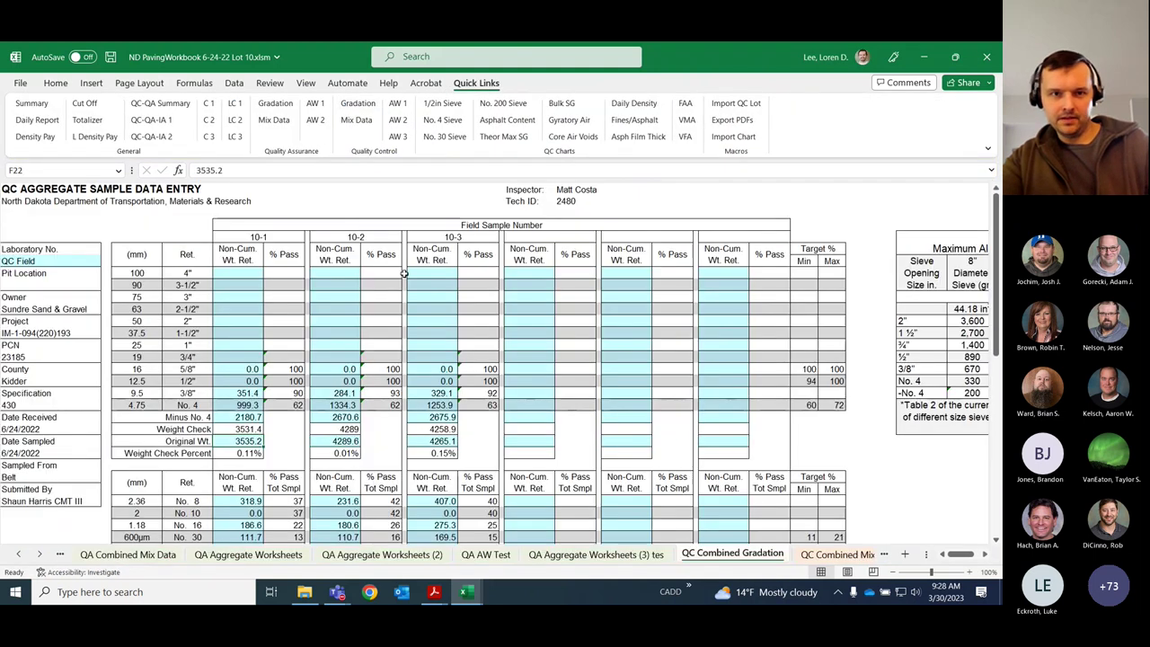
pyautogui.scroll(-6, 408, 310)
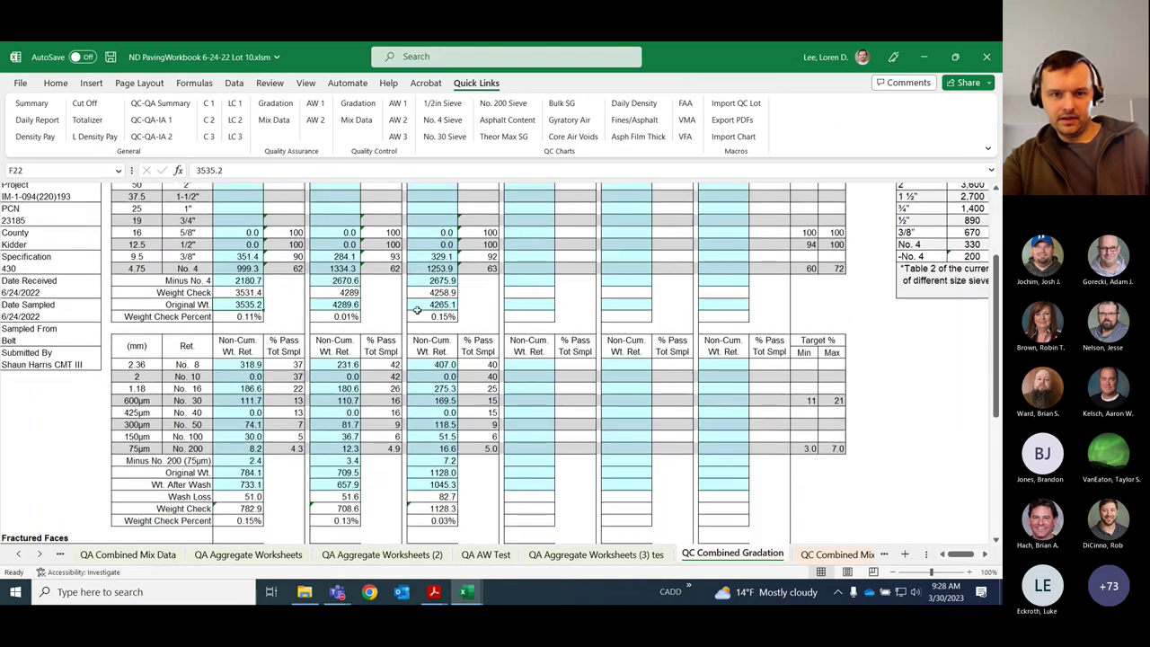
pyautogui.hotkey('ctrl', 'pagedown')
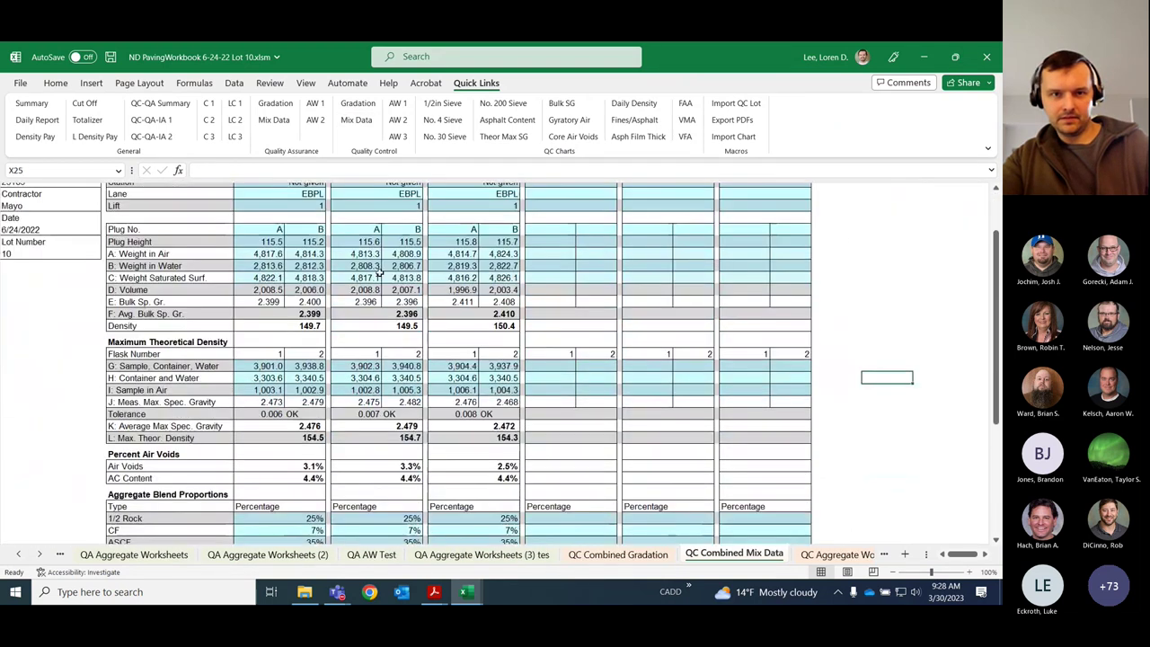
pyautogui.scroll(-6, 400, 298)
pyautogui.scroll(8, 395, 297)
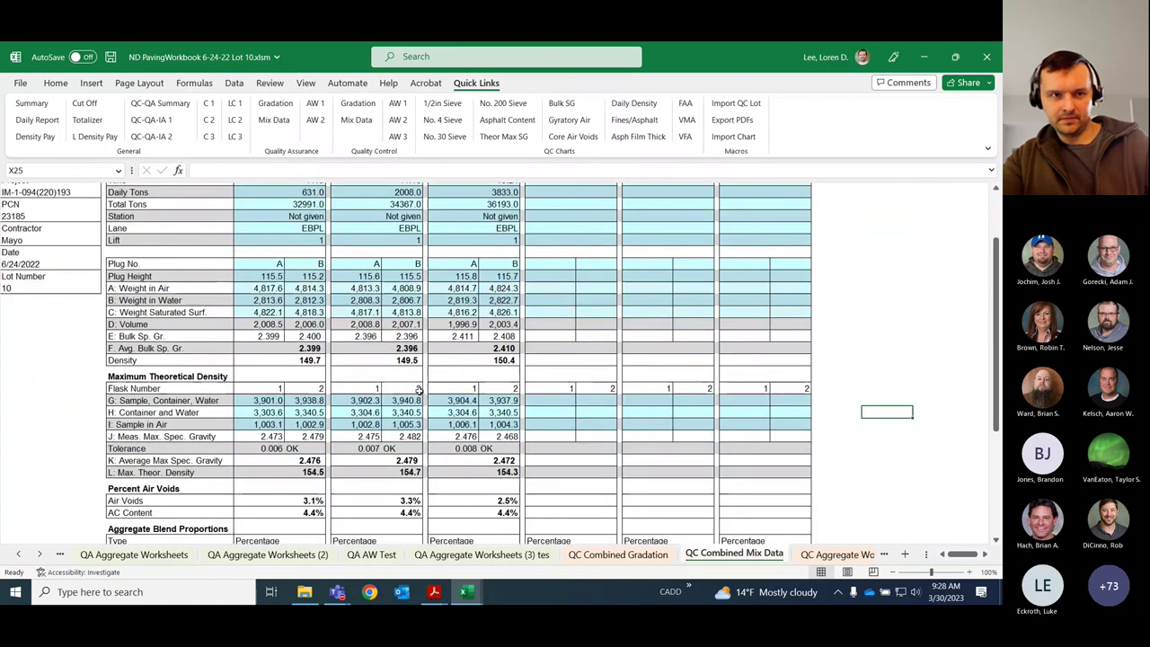
# - Review the bitumen storage, delivery, and wet mix entries on the Lot 10 Cut-Off sheet
pyautogui.click(83, 103)
pyautogui.scroll(-2, 217, 336)
pyautogui.scroll(-6, 217, 336)
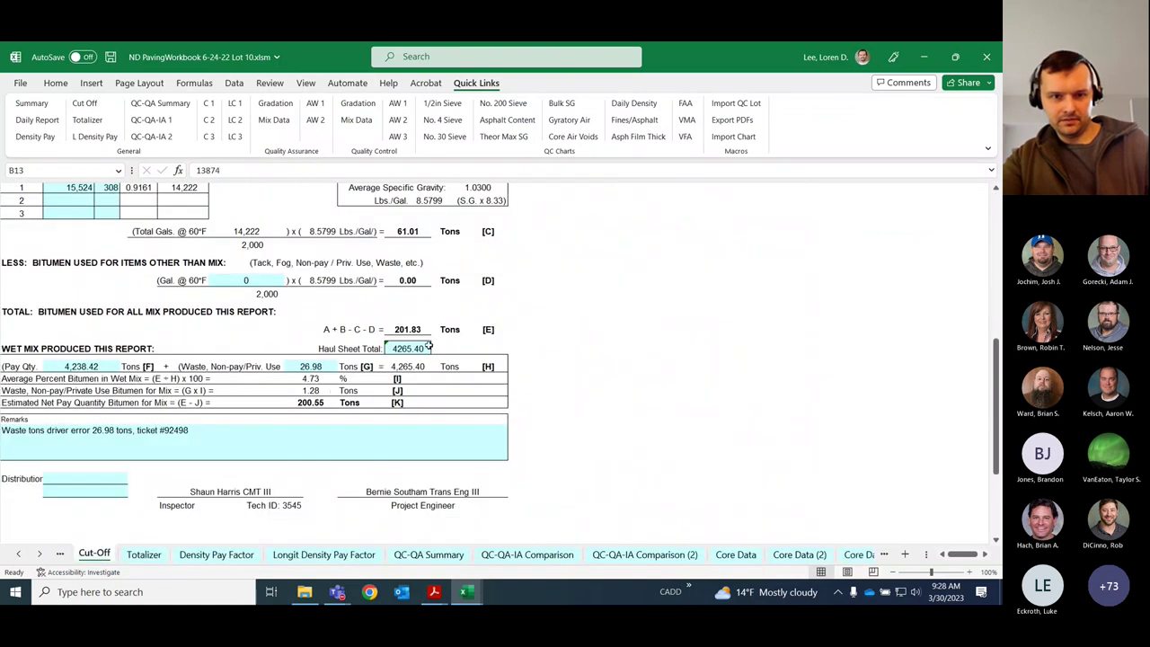
pyautogui.scroll(8, 303, 328)
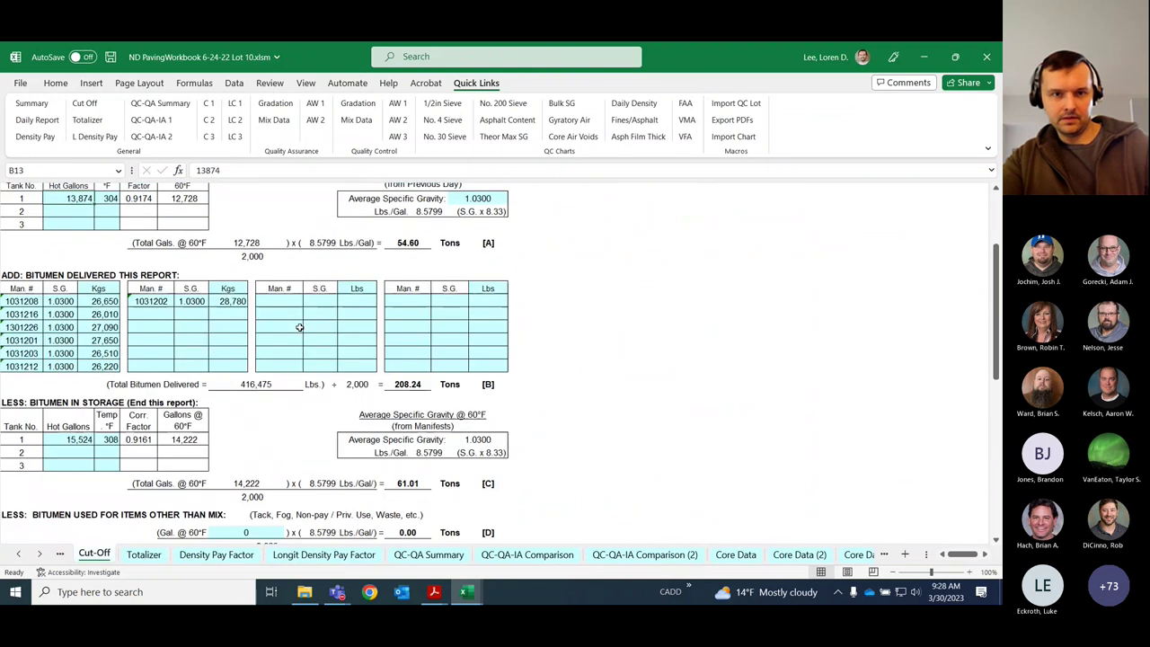
# - Examine the Fine Aggregate Angularity and Flat or Elongated Particles sections on Lot 10's first QC aggregate worksheet
pyautogui.click(398, 104)
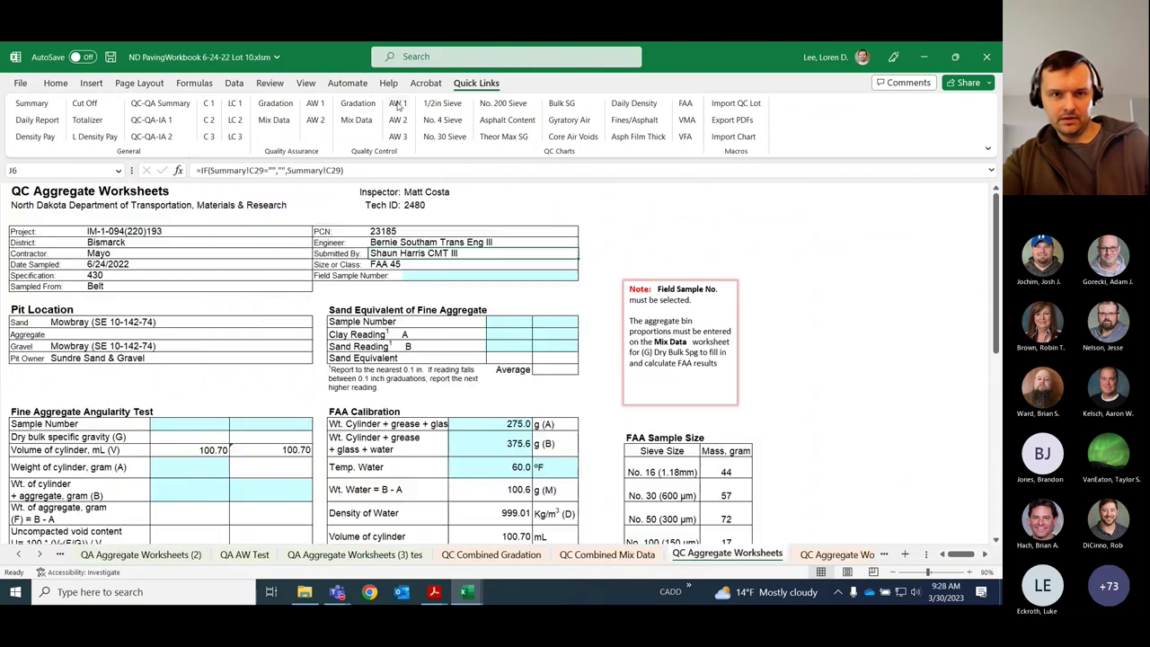
pyautogui.scroll(-2, 258, 332)
pyautogui.scroll(-6, 258, 332)
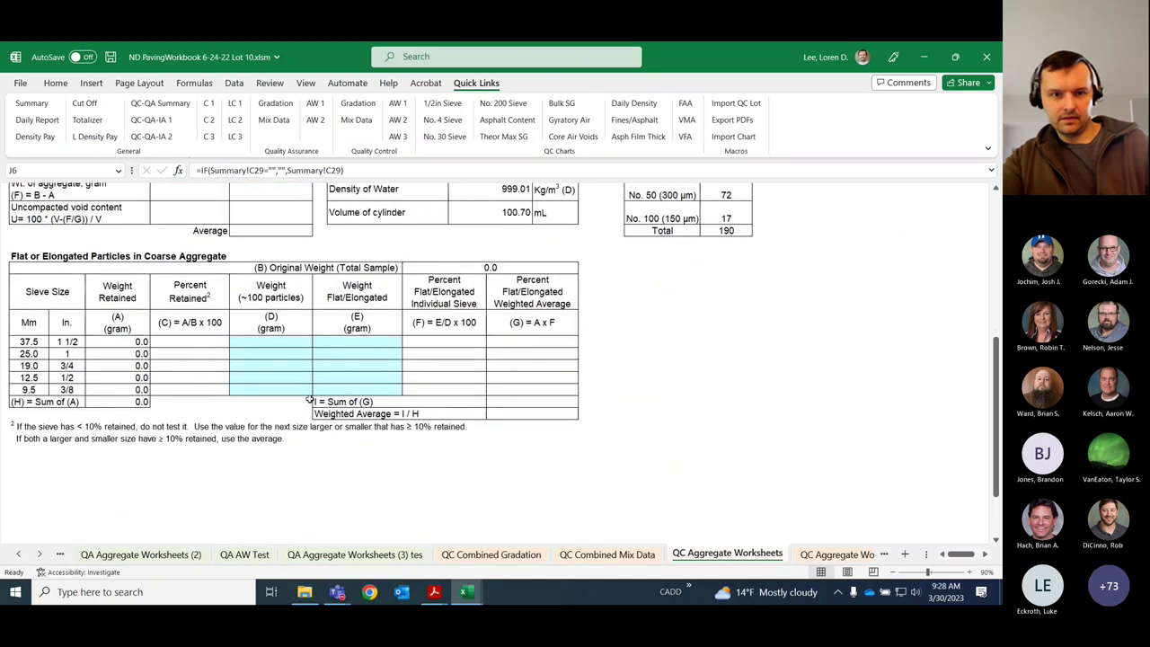
pyautogui.scroll(10, 321, 491)
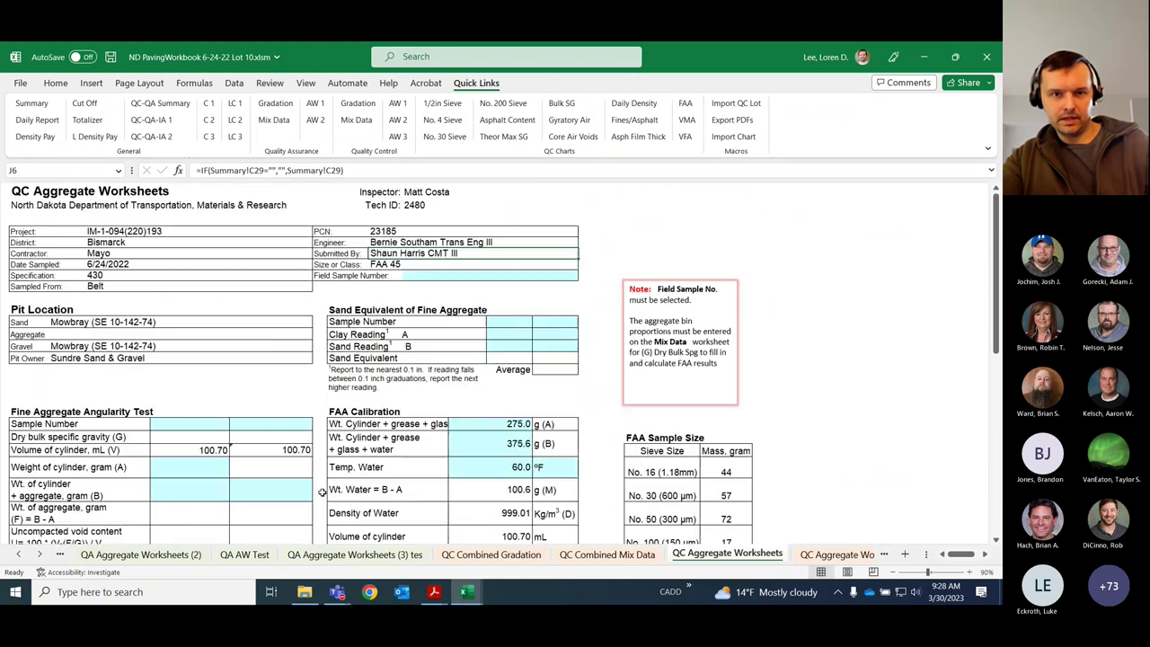
# - Check the Field Sample Number and Fine Aggregate Angularity Test fields across all three Lot 10 QC aggregate worksheets
pyautogui.click(392, 119)
pyautogui.click(396, 136)
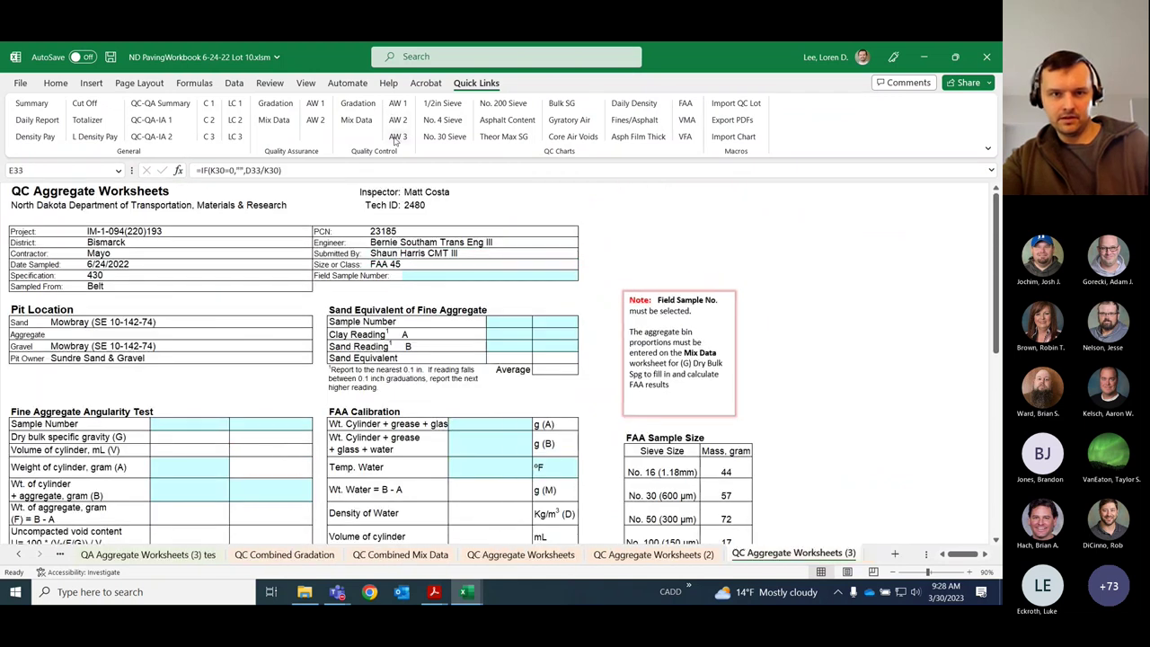
pyautogui.click(395, 119)
pyautogui.click(398, 104)
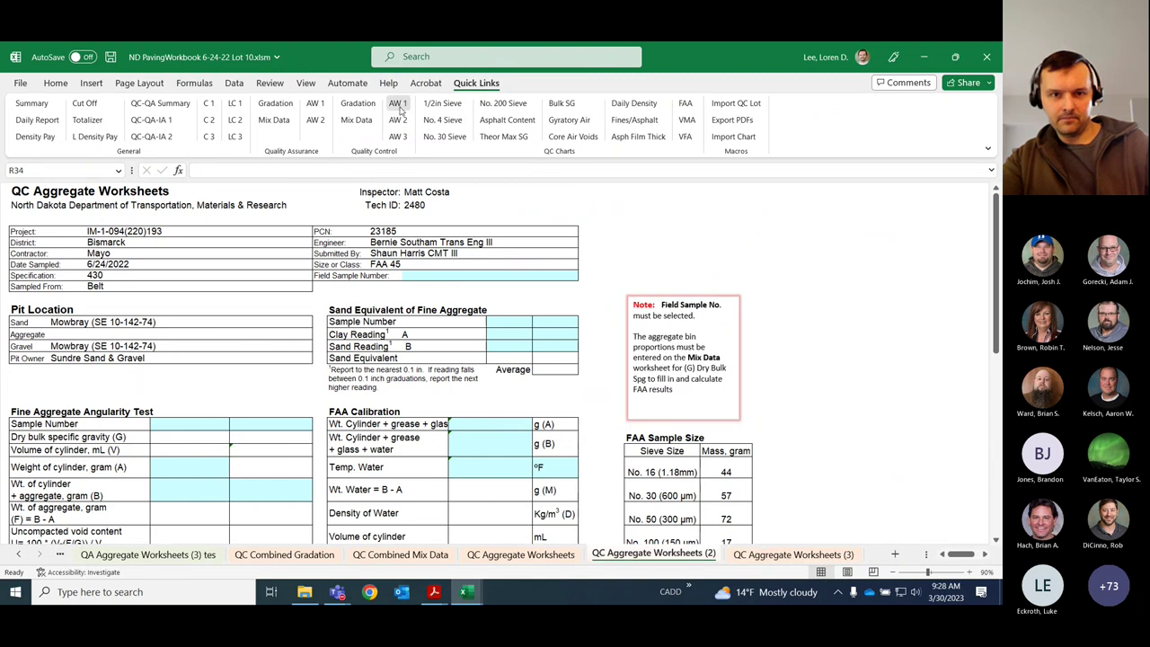
pyautogui.click(434, 275)
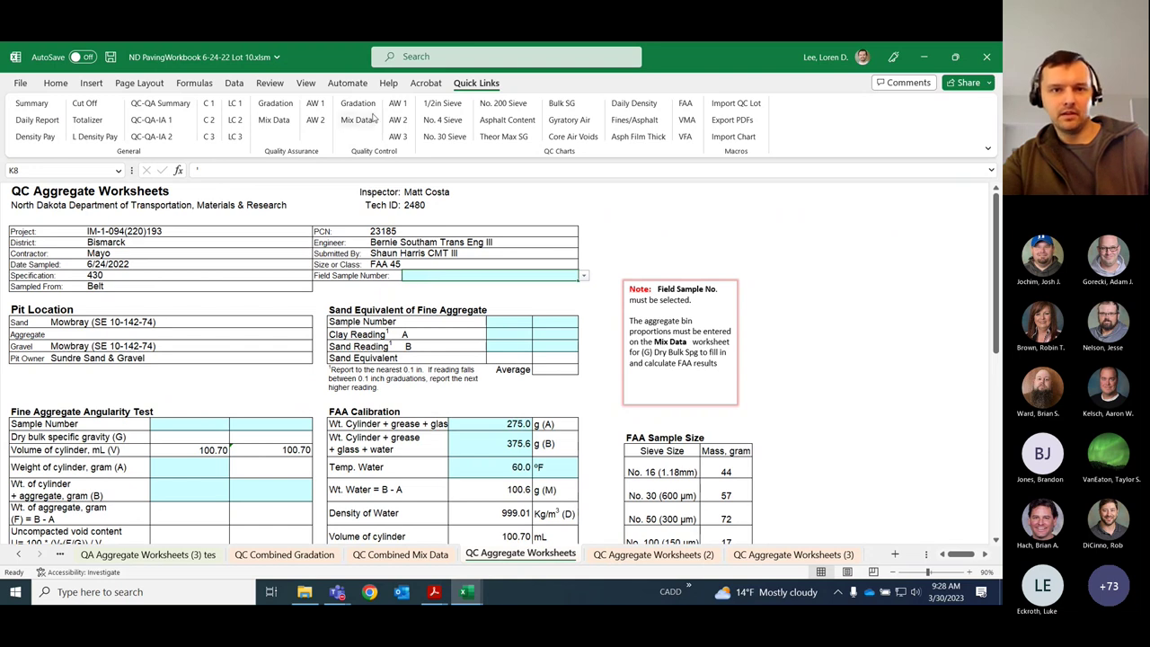
pyautogui.click(401, 121)
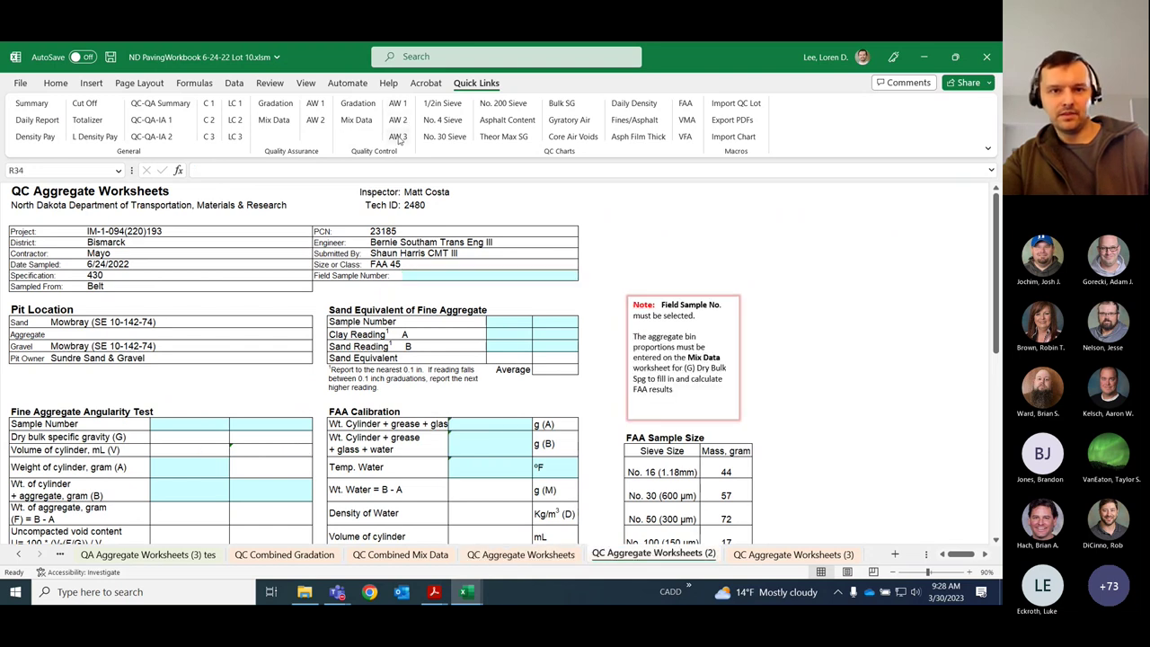
pyautogui.click(398, 137)
pyautogui.click(398, 103)
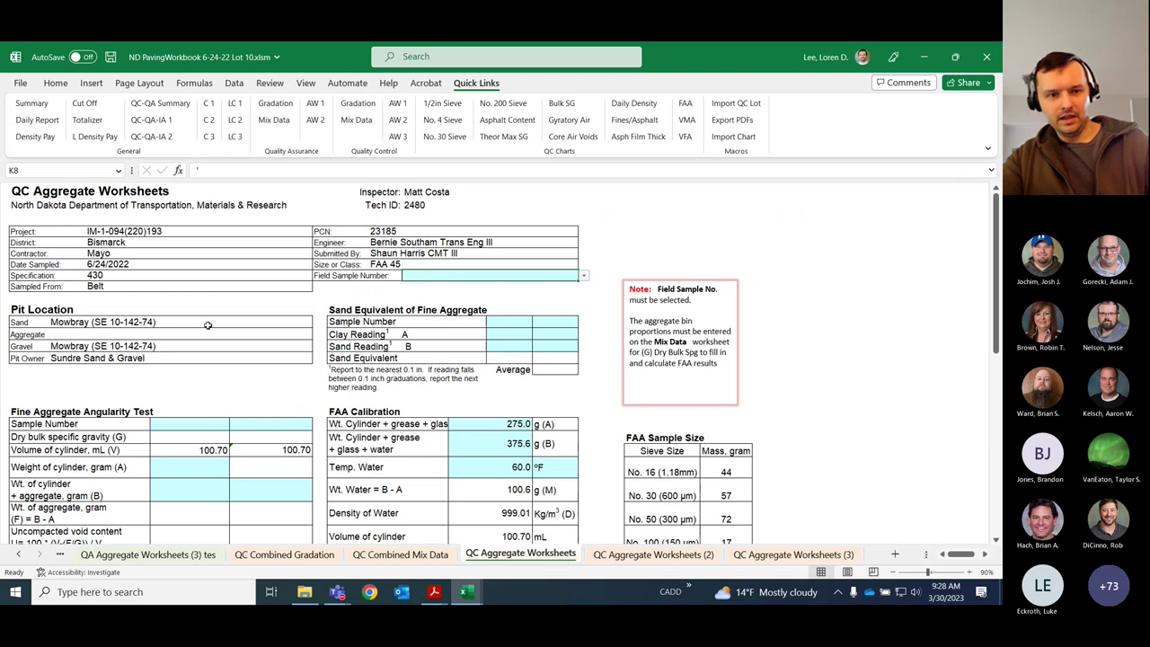
# - Examine the Fine Aggregate Angularity Test cells and the Field Sample Number field on Lot 10's first QC aggregate worksheet
pyautogui.click(196, 423)
pyautogui.click(216, 489)
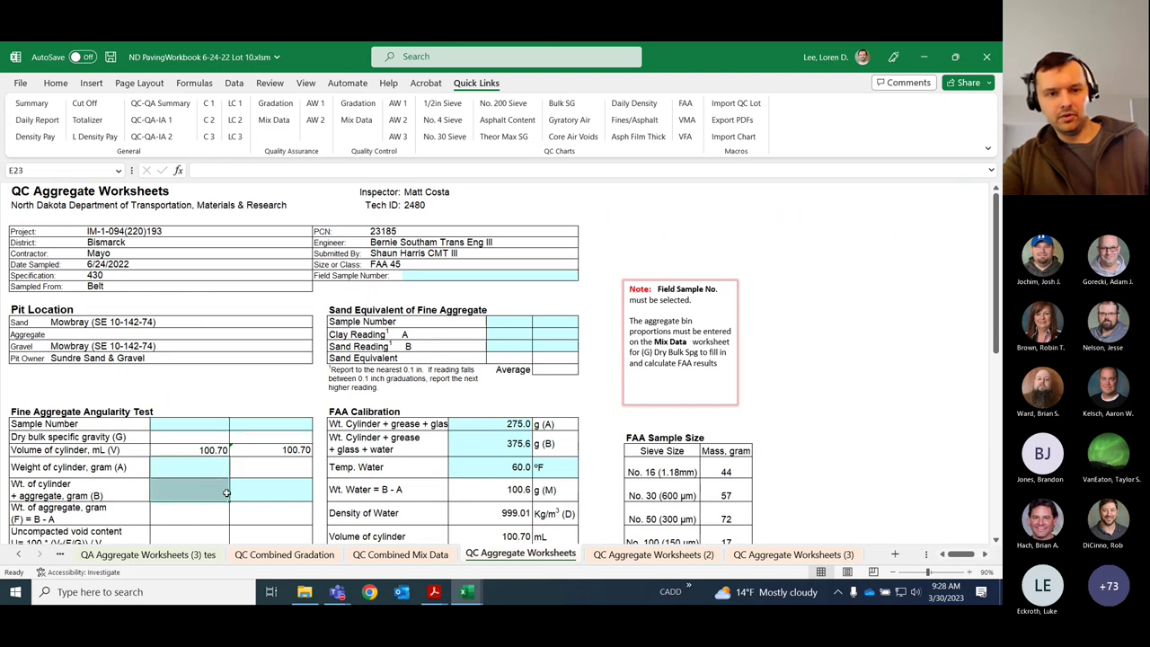
pyautogui.click(258, 492)
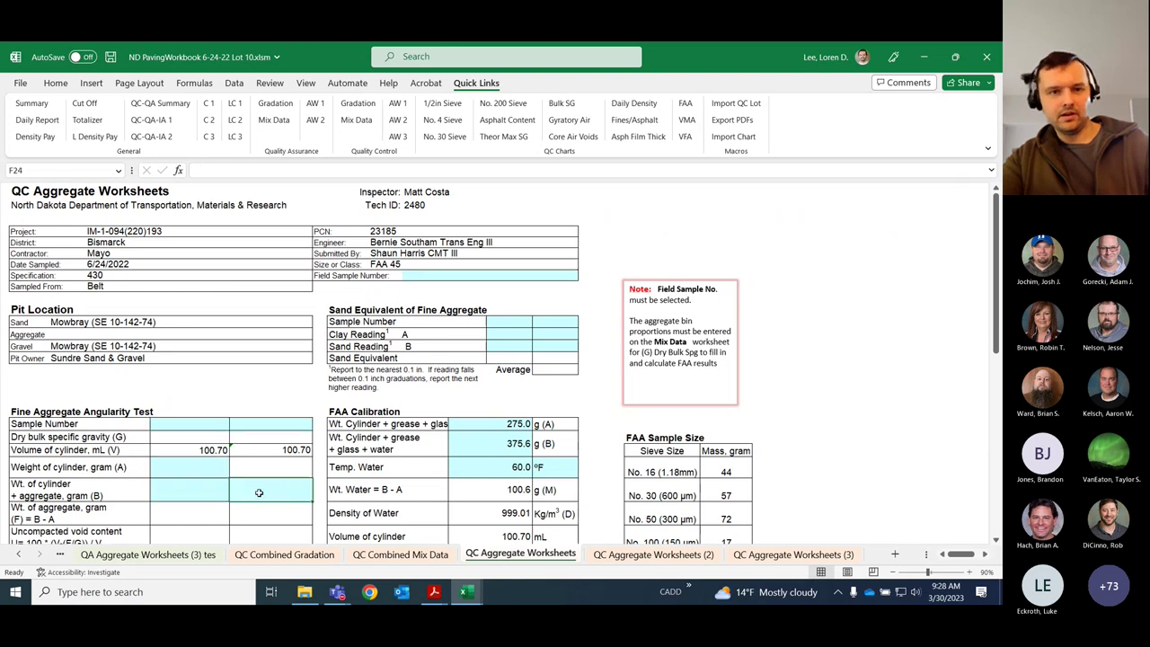
pyautogui.click(426, 275)
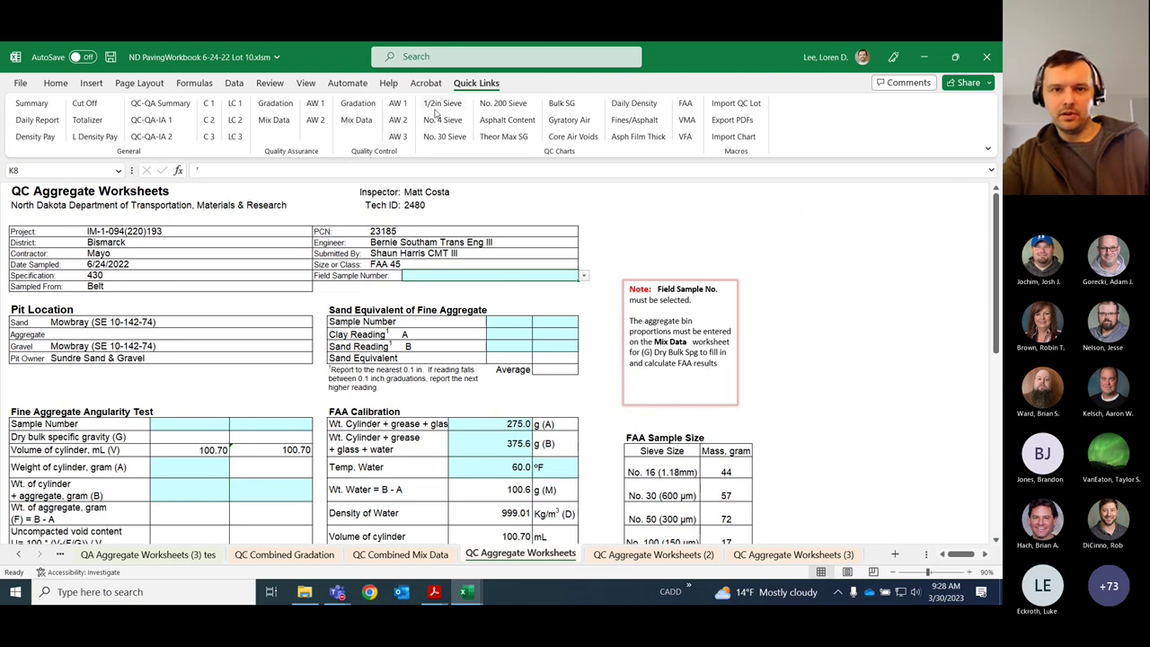
pyautogui.scroll(-2, 521, 204)
pyautogui.moveTo(213, 353); pyautogui.dragTo(243, 352)
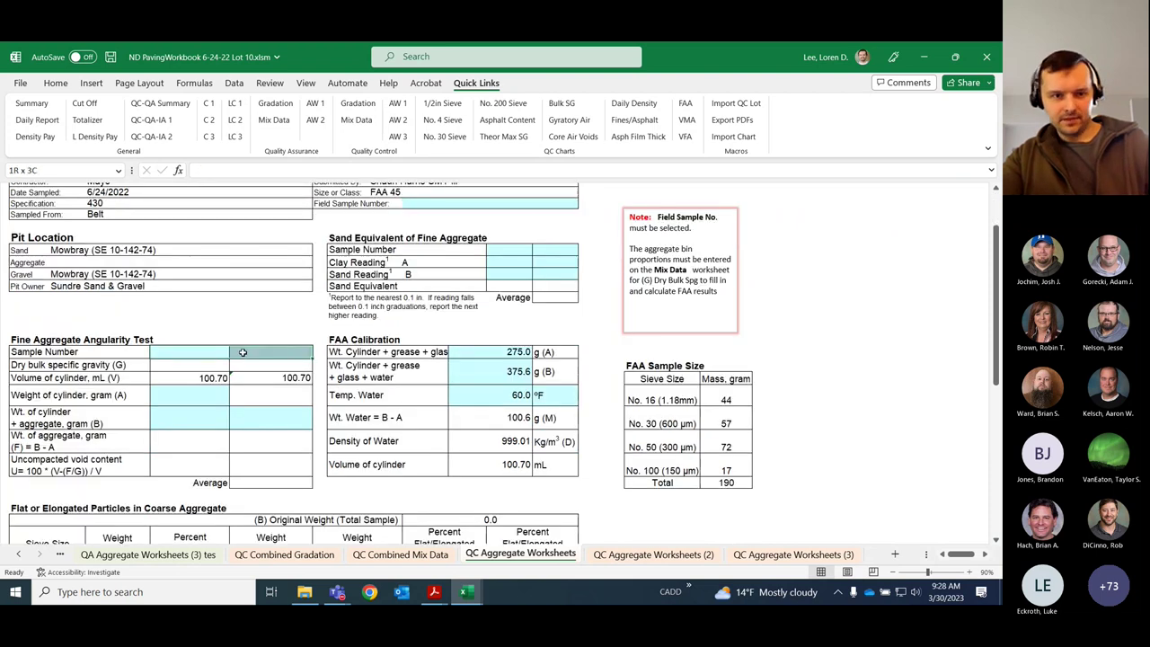
pyautogui.click(211, 395)
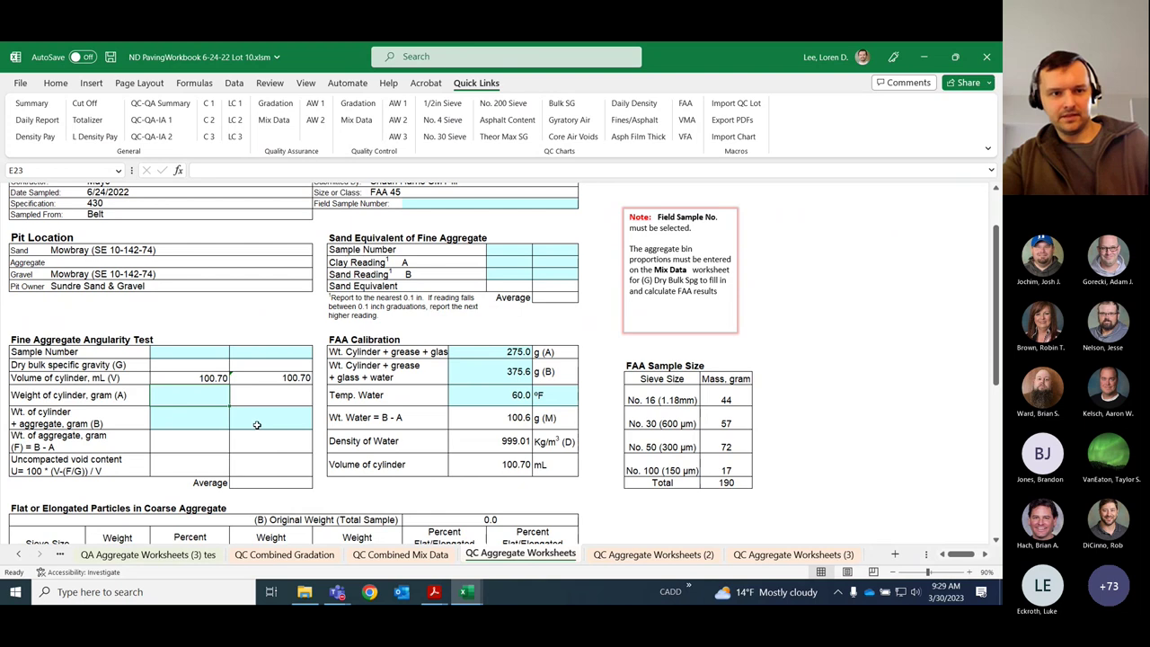
pyautogui.scroll(1, 257, 424)
pyautogui.moveTo(212, 388); pyautogui.dragTo(248, 458)
pyautogui.scroll(1, 252, 449)
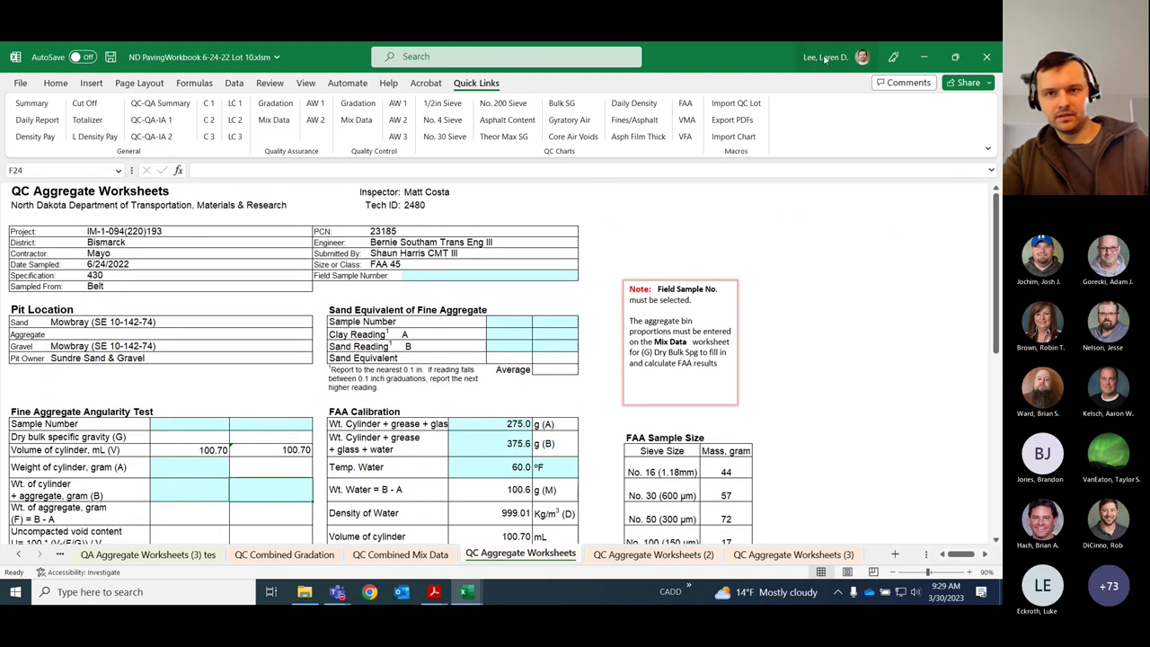
# - Close the Lot 10 workbook without saving and inspect the single test limit lines on Lot 12's Asphalt Film Thickness chart
pyautogui.click(984, 58)
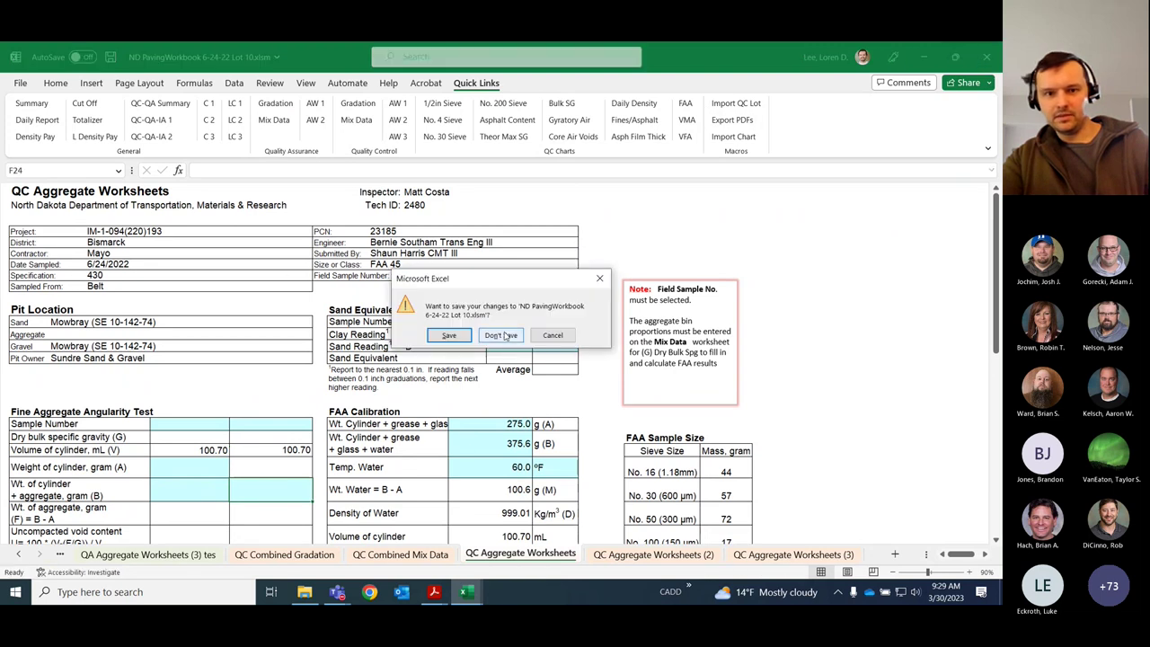
pyautogui.click(501, 335)
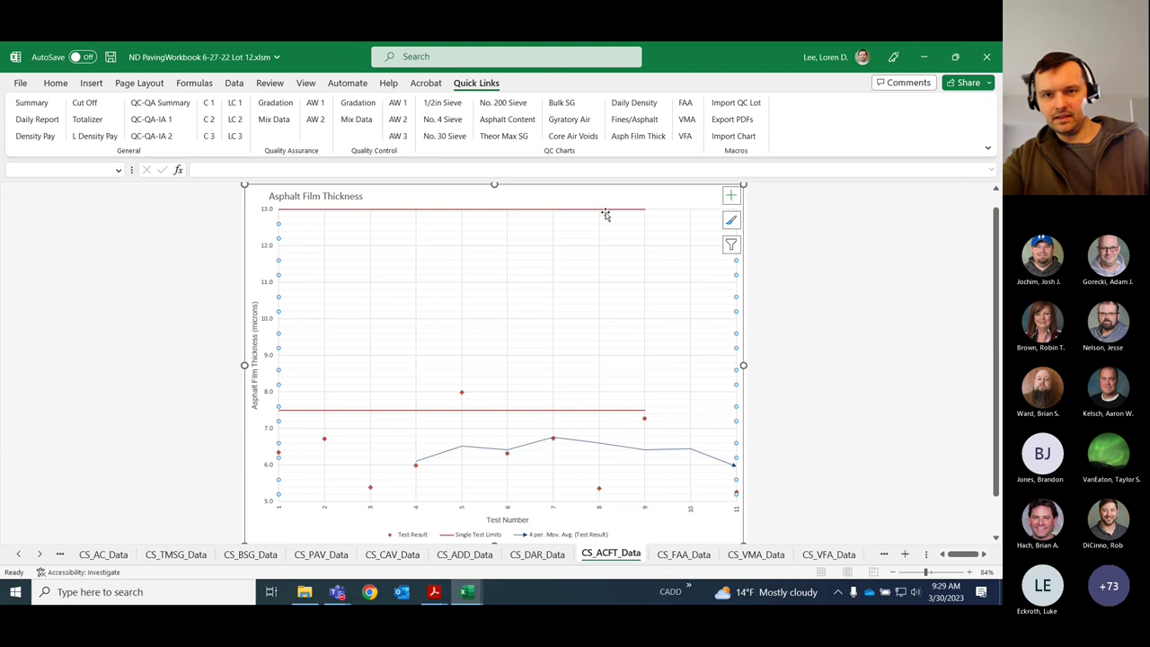
pyautogui.click(611, 214)
pyautogui.click(622, 215)
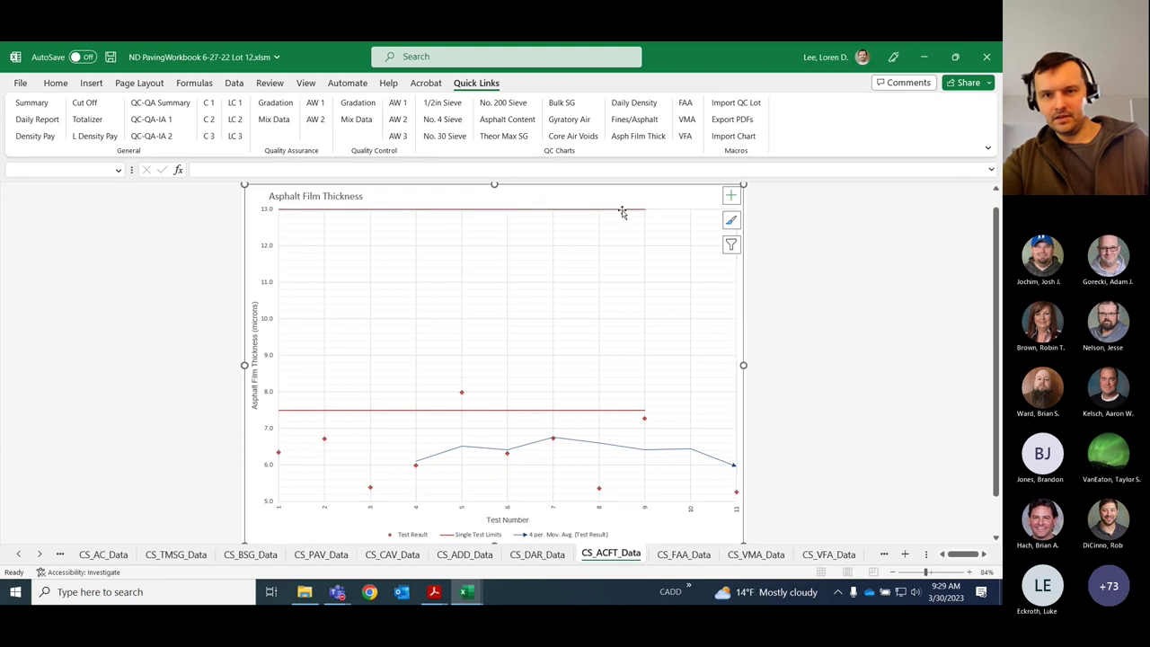
pyautogui.click(616, 413)
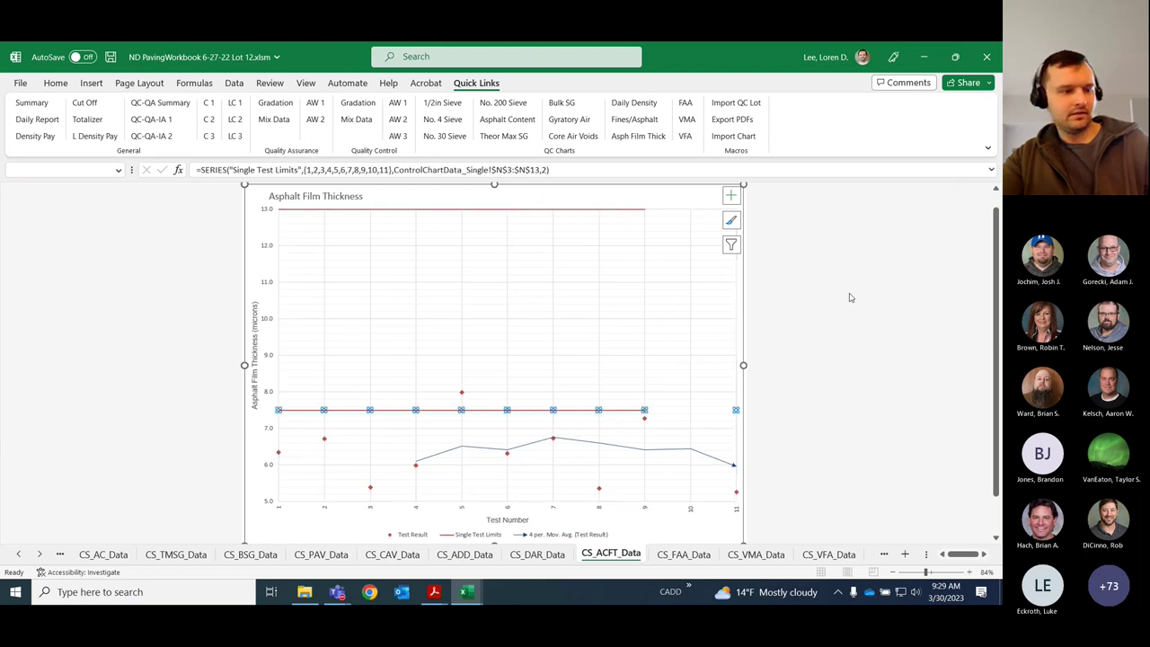
pyautogui.click(807, 321)
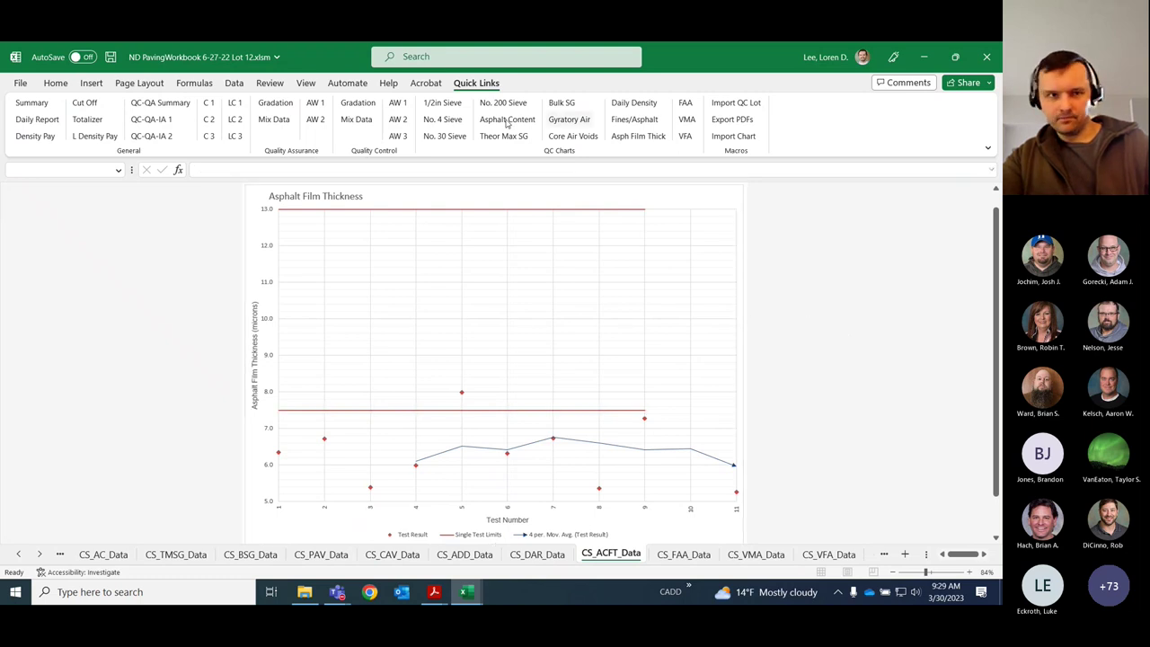
# - Open Lot 12's Summary sheet and select Milled Surface as the Material Paved On
pyautogui.click(38, 108)
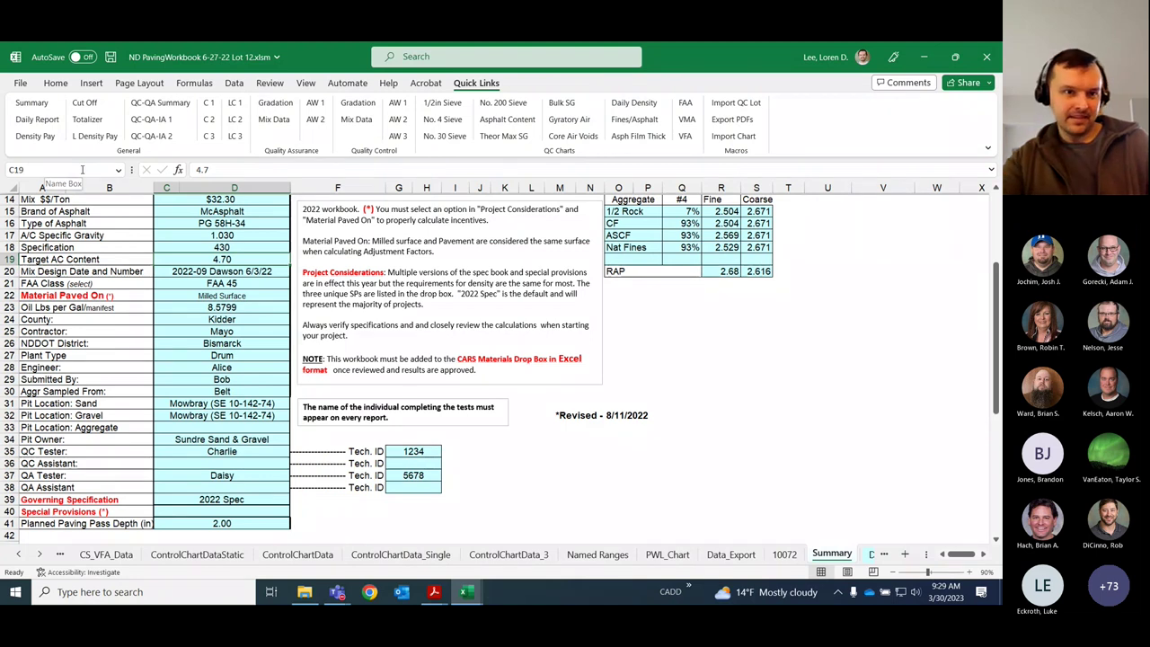
pyautogui.click(183, 294)
pyautogui.scroll(3, 247, 379)
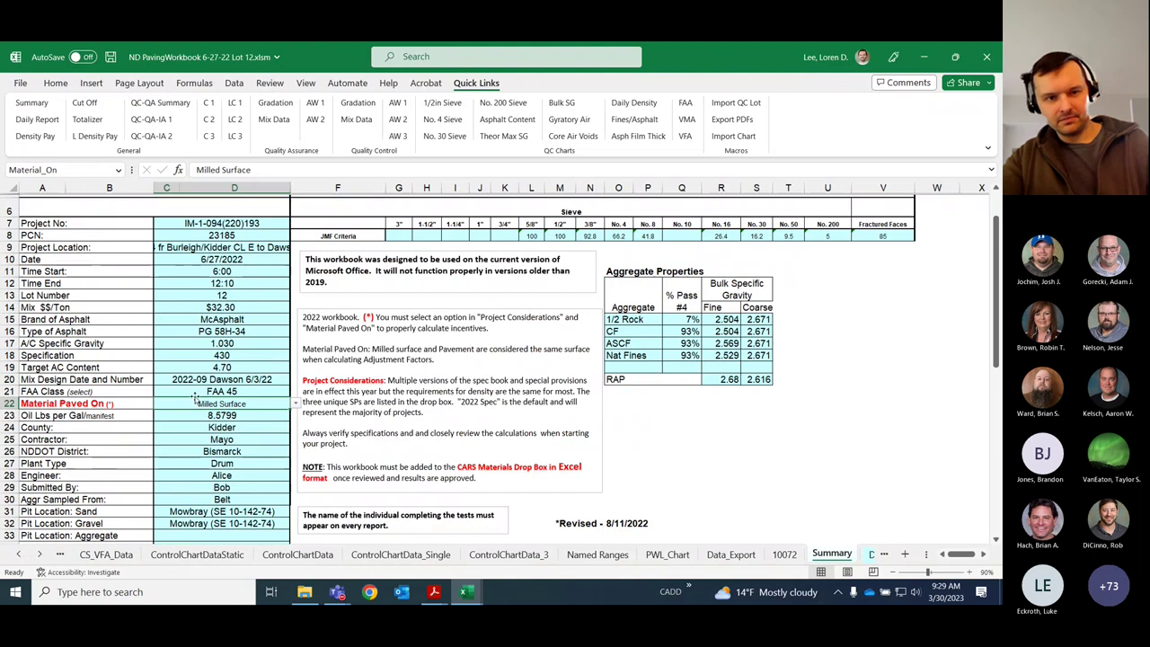
pyautogui.click(294, 405)
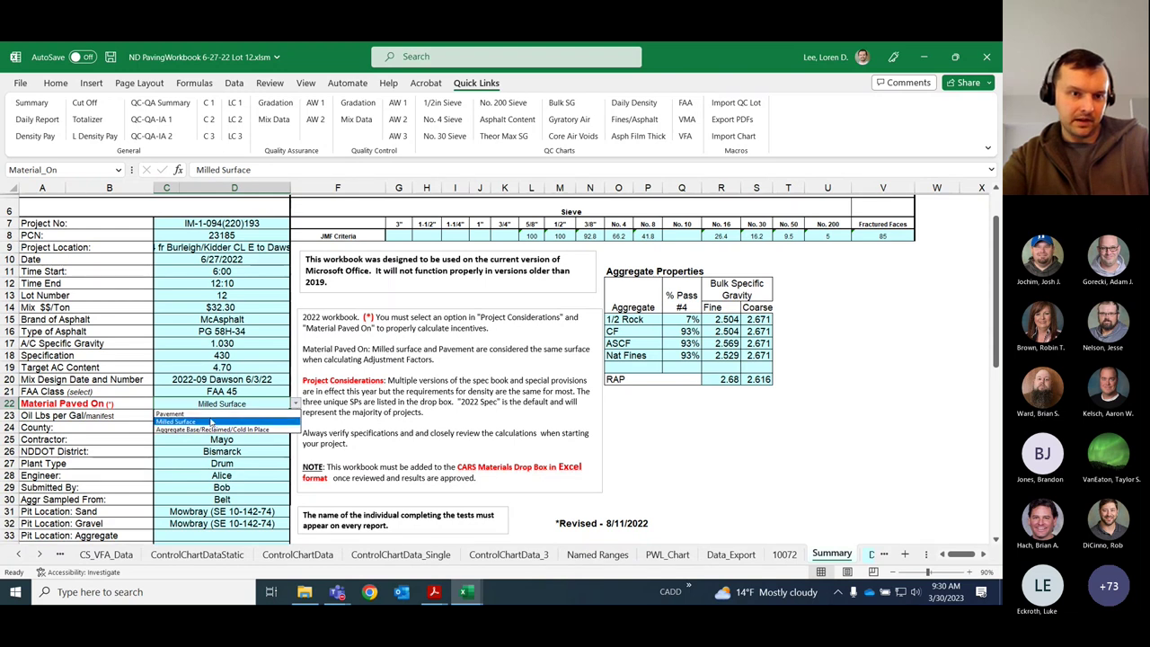
pyautogui.click(188, 420)
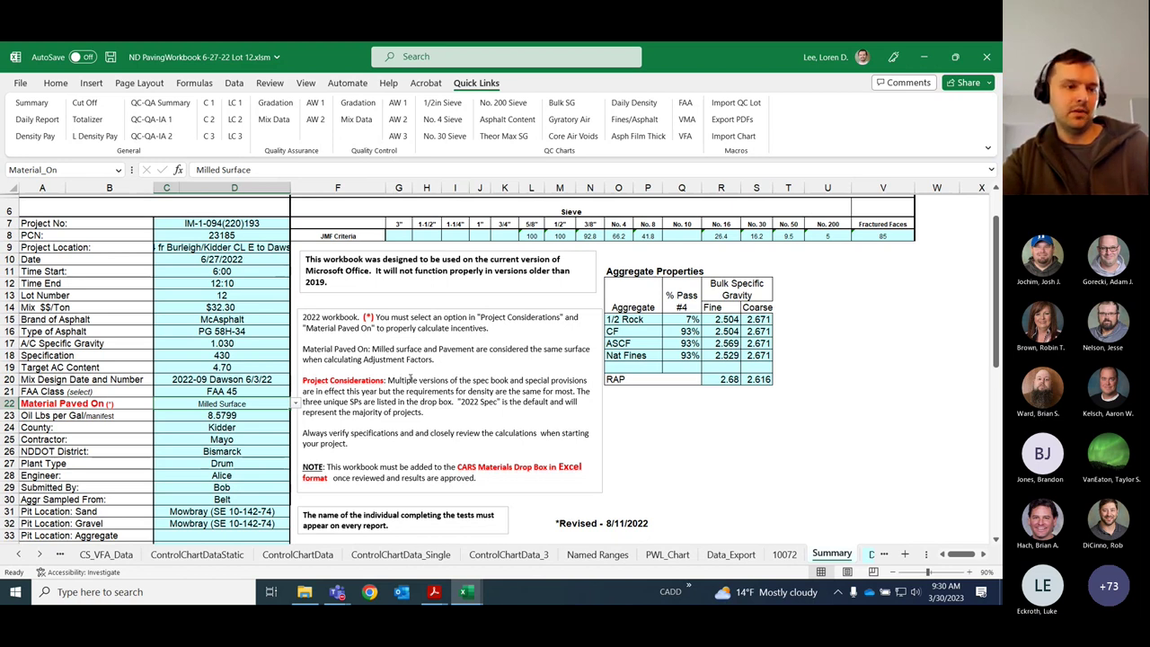
# - Review the General Data entries on Lot 12's Summary sheet, from Project No. through Planned Paving Pass Depth
pyautogui.moveTo(261, 224); pyautogui.dragTo(260, 308)
pyautogui.click(236, 343)
pyautogui.moveTo(257, 224); pyautogui.dragTo(242, 462)
pyautogui.scroll(-3, 242, 487)
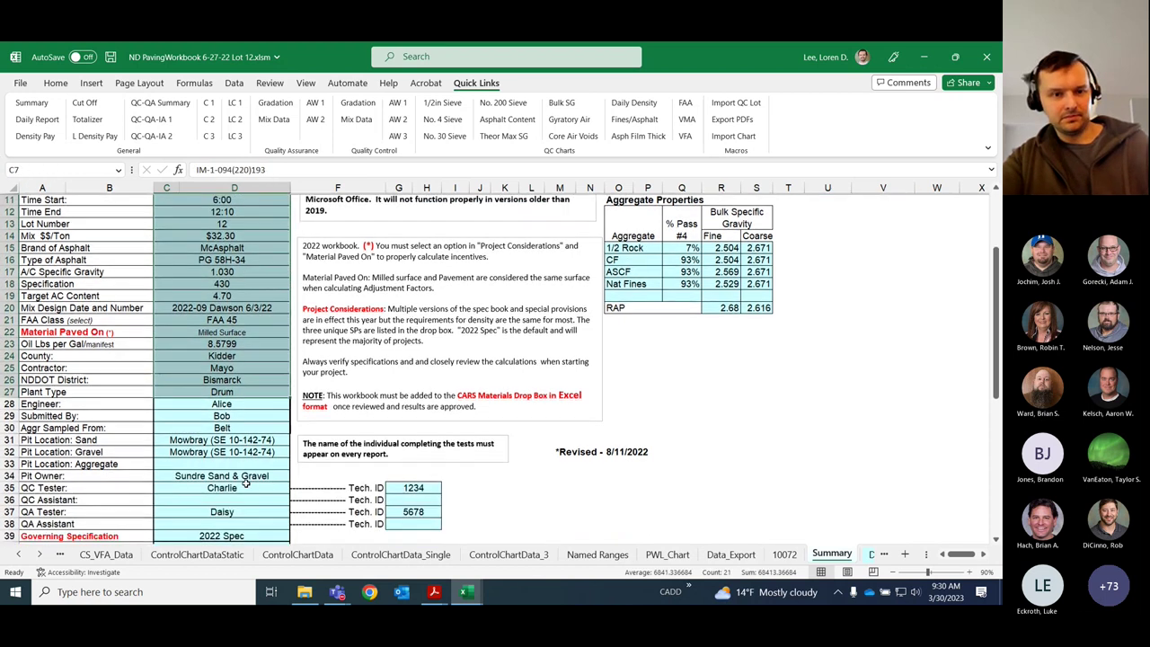
pyautogui.scroll(4, 252, 512)
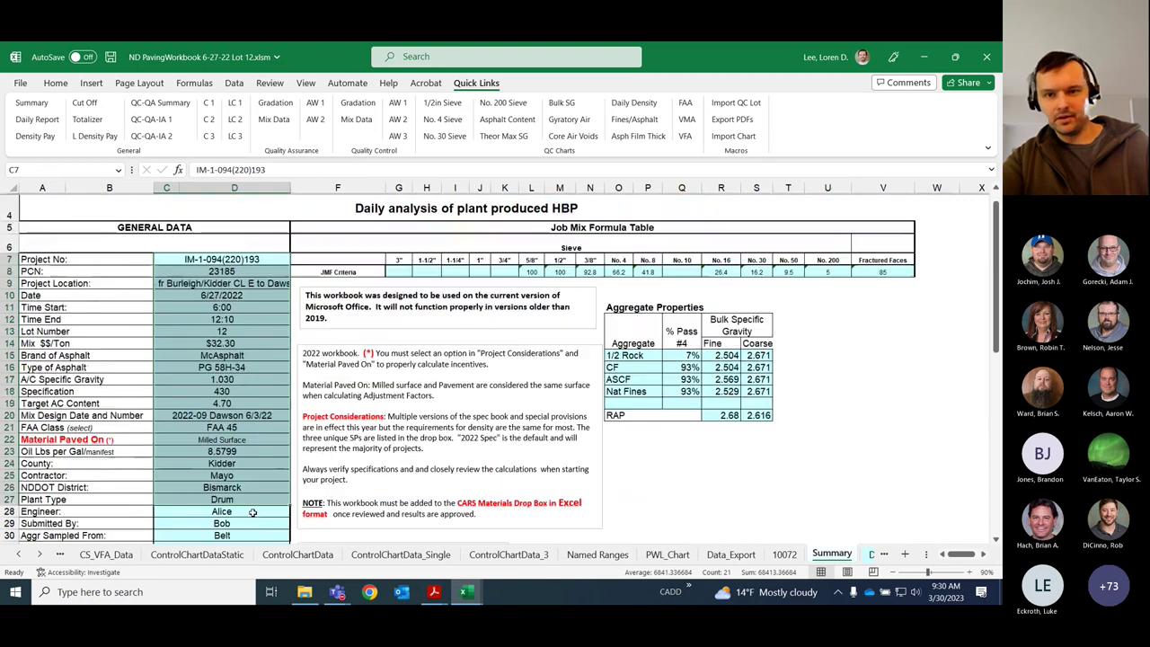
pyautogui.click(234, 451)
pyautogui.scroll(-4, 250, 259)
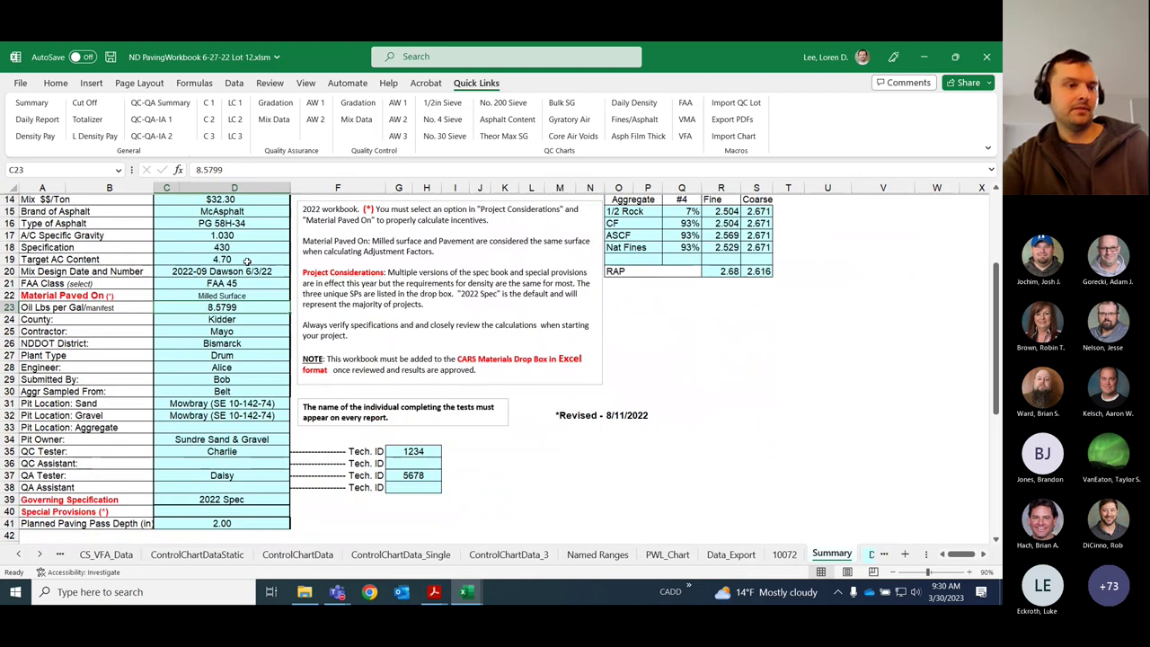
pyautogui.scroll(-1, 247, 259)
pyautogui.scroll(3, 245, 310)
pyautogui.scroll(2, 246, 310)
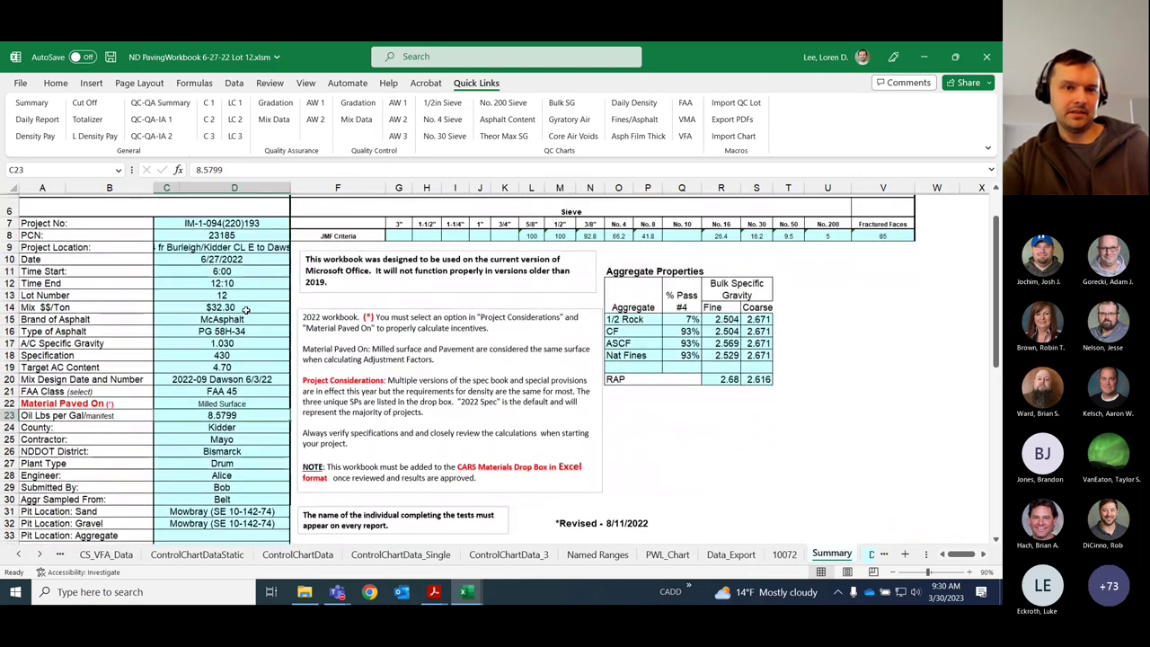
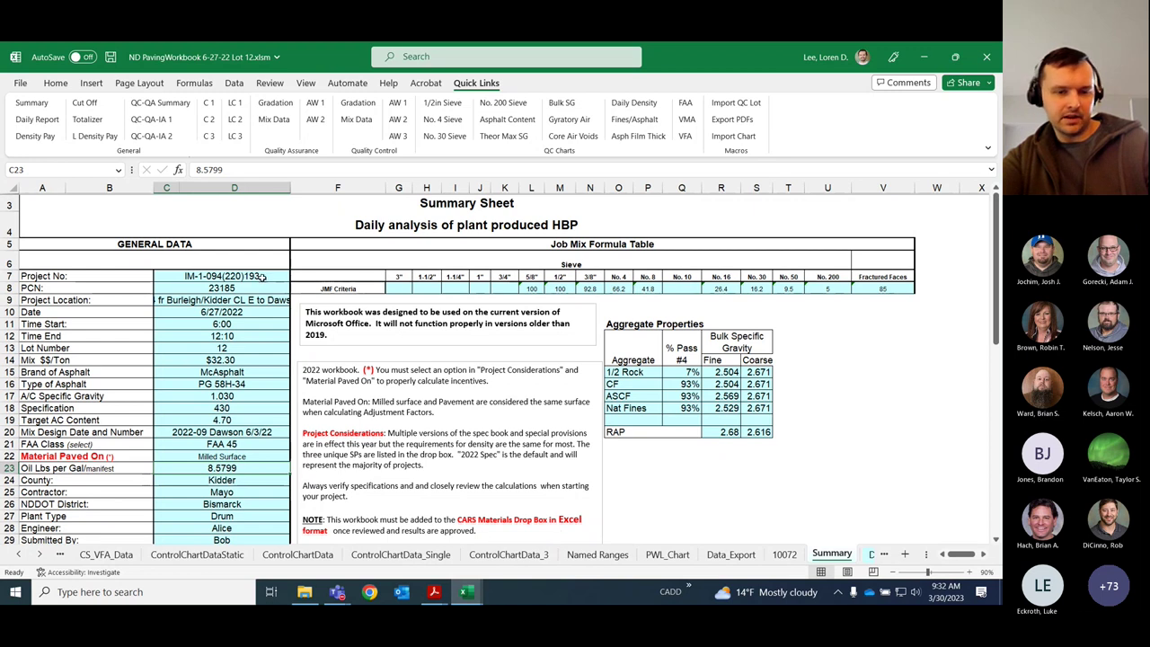
# - Switch to the Microsoft Teams meeting, dismiss its recording and transcription notice, and minimize the meeting window
pyautogui.moveTo(340, 597)
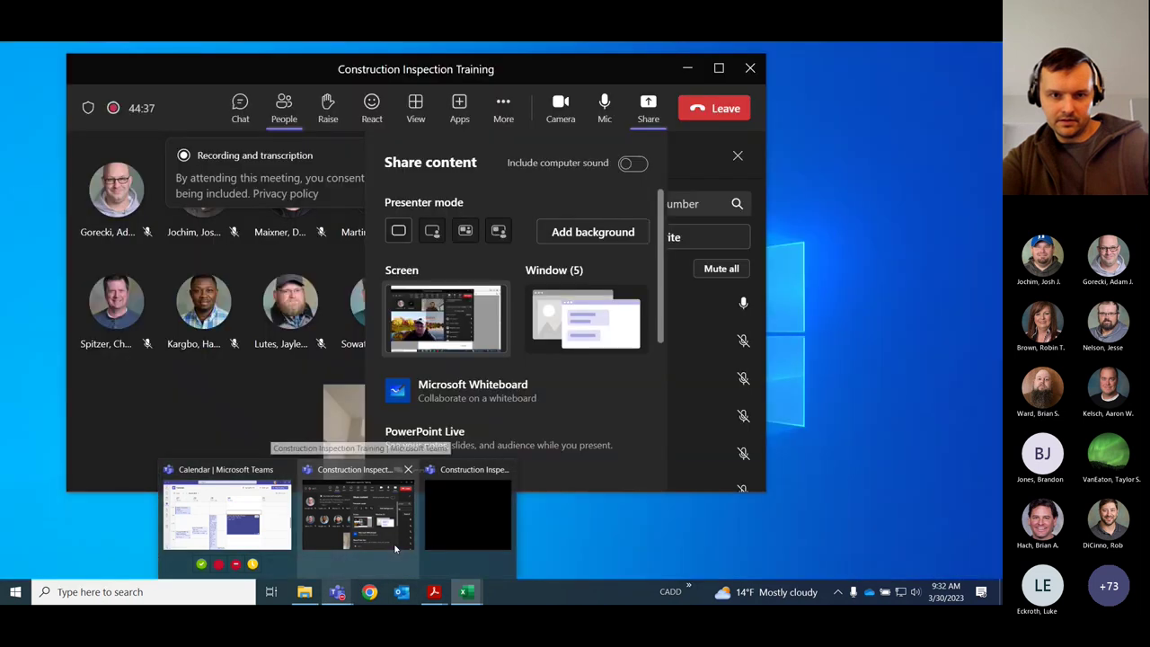
pyautogui.click(394, 549)
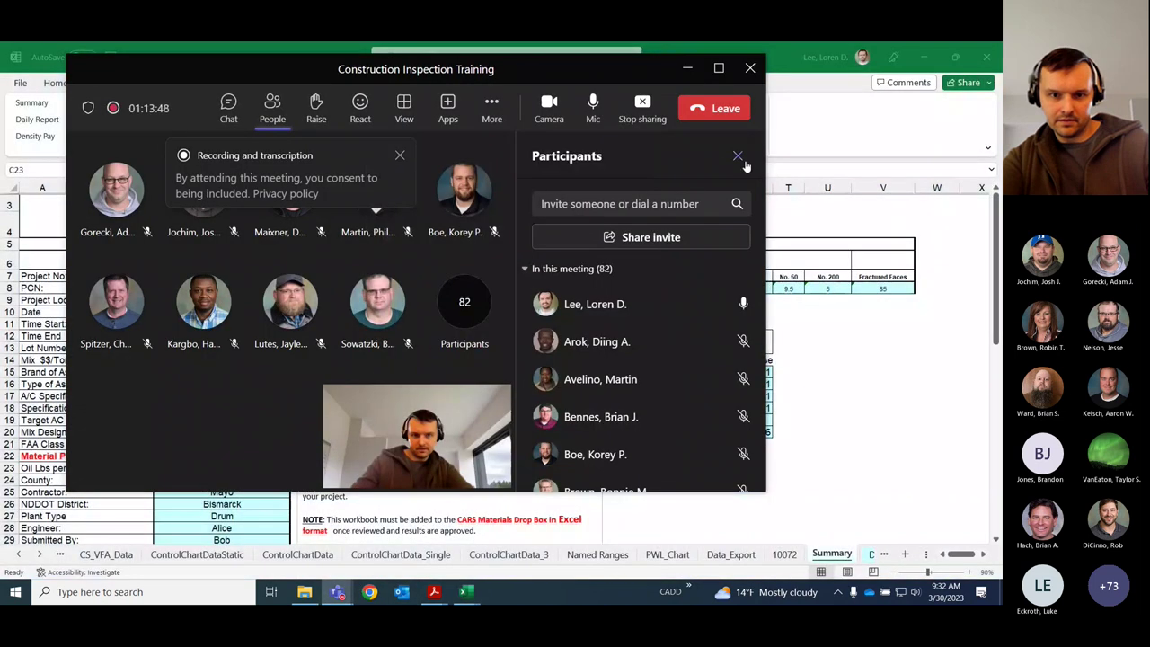
pyautogui.click(400, 155)
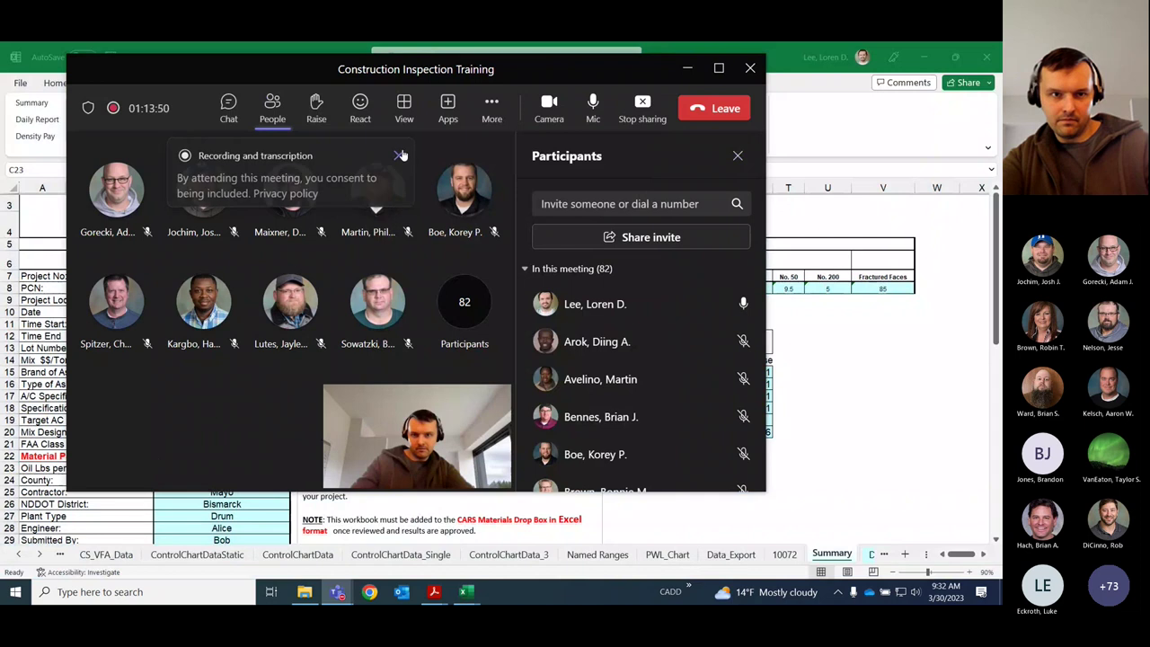
pyautogui.click(690, 70)
# - Close the Lot 12 workbook without saving and open the Aggregate Quality Tests Summary folder within Workbook Training Examples
pyautogui.click(986, 56)
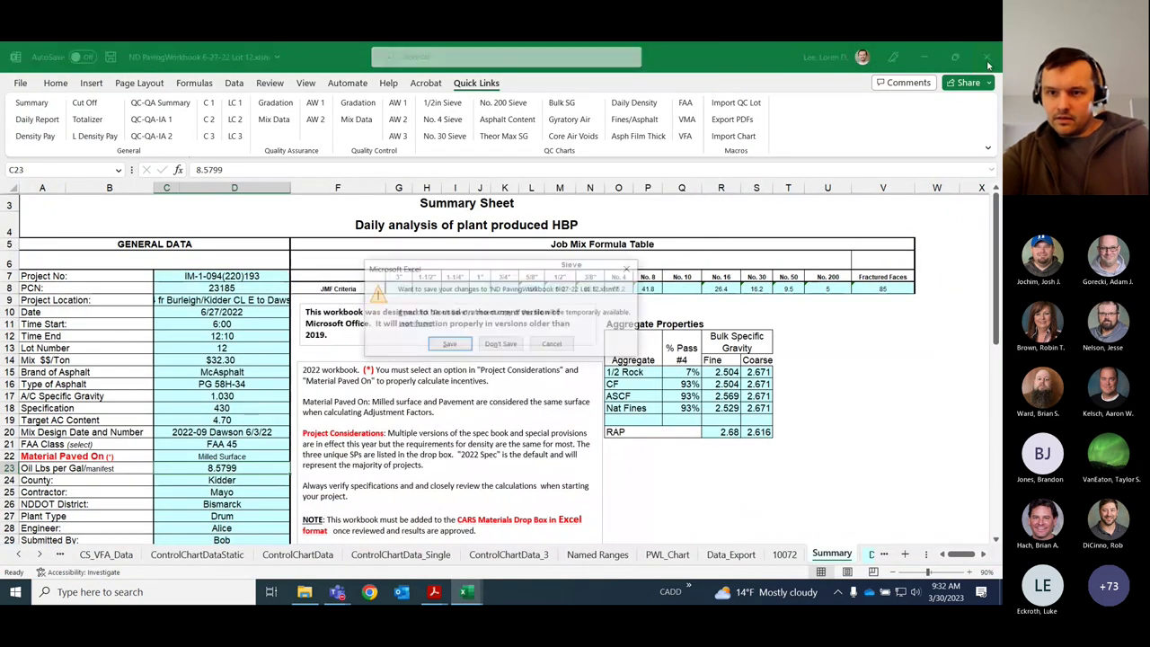
pyautogui.click(500, 344)
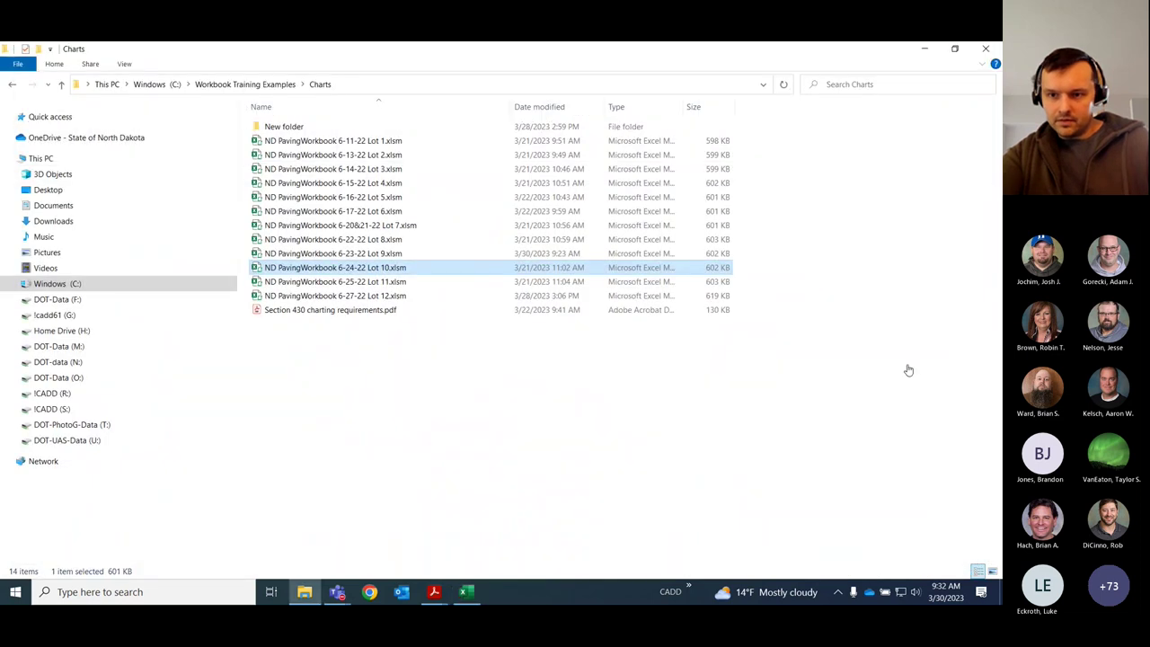
pyautogui.click(269, 84)
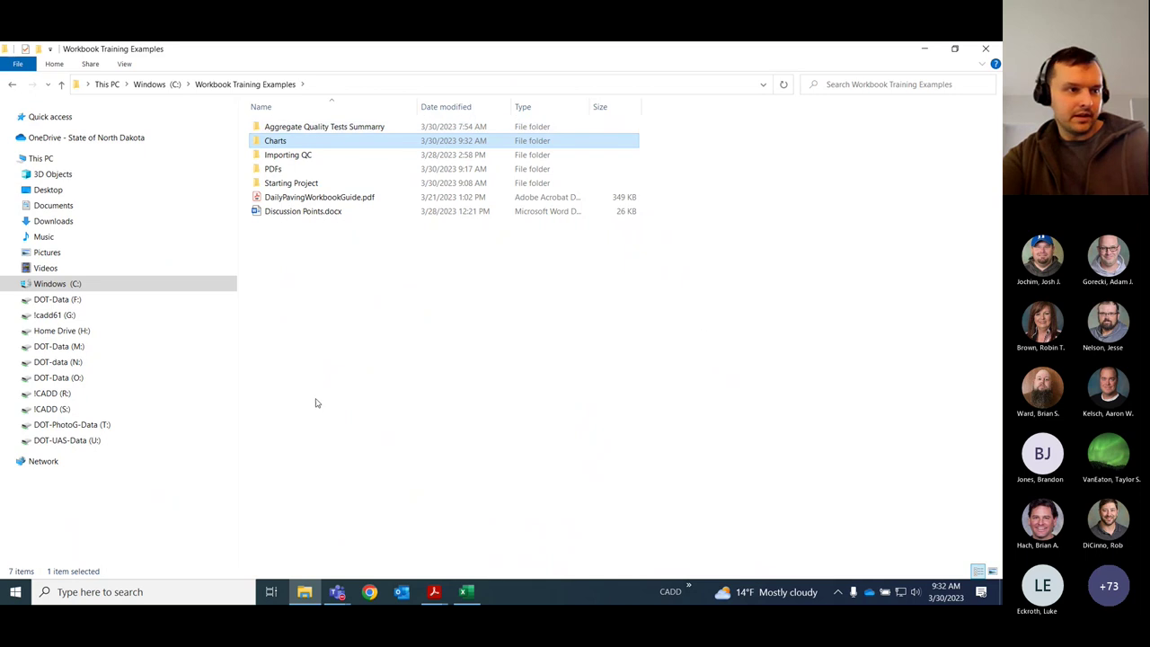
pyautogui.doubleClick(332, 128)
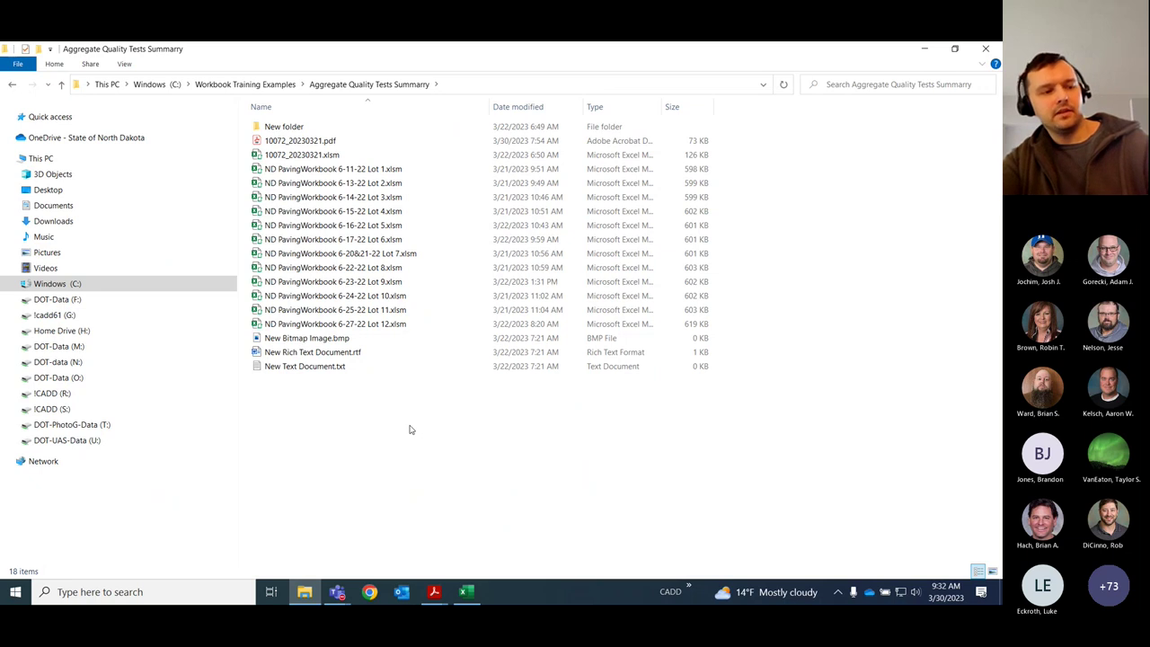
# - Open the 10072_20230321.xlsm workbook, dismiss the macro alerts, and close it without saving
pyautogui.doubleClick(298, 154)
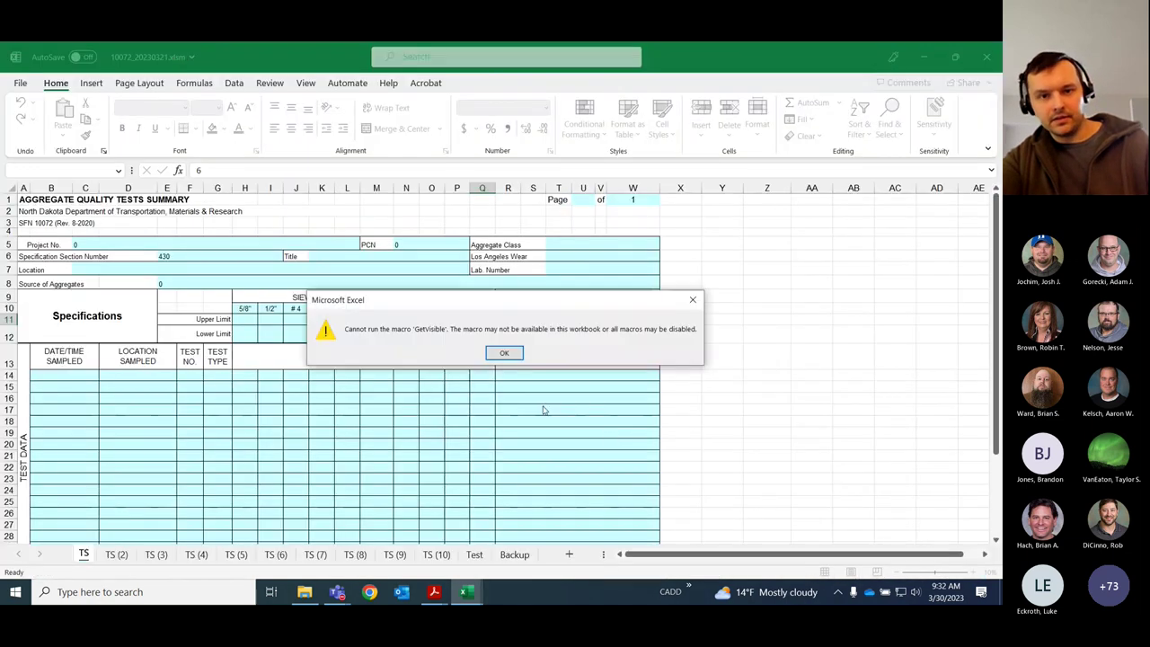
pyautogui.click(505, 353)
pyautogui.click(505, 353)
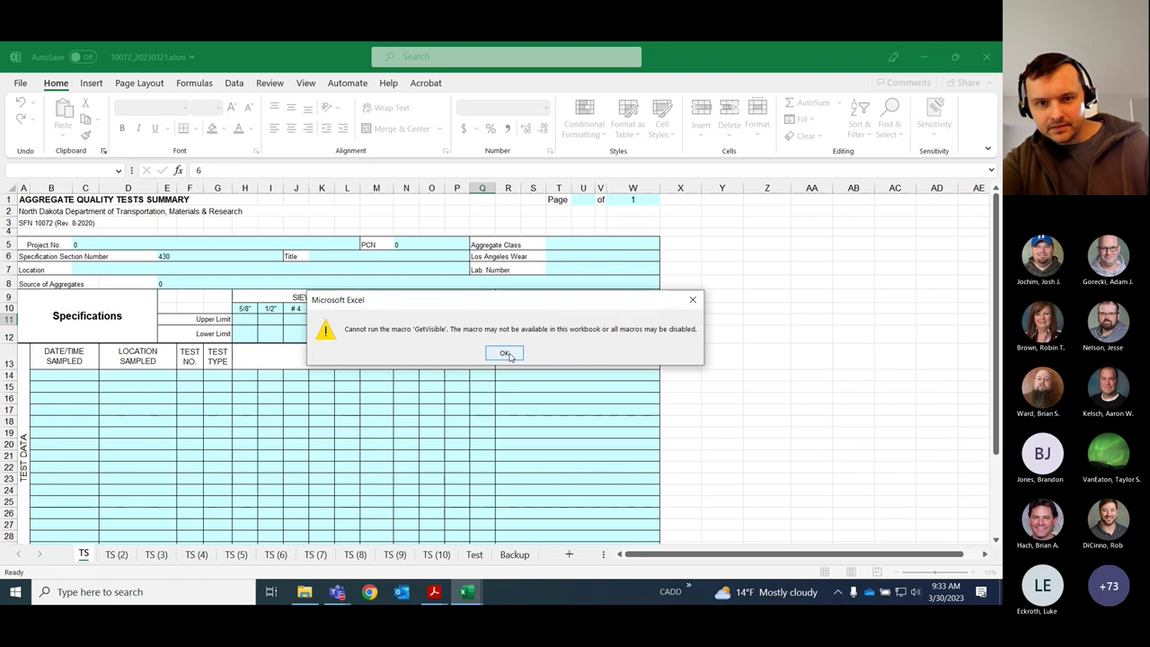
pyautogui.click(506, 353)
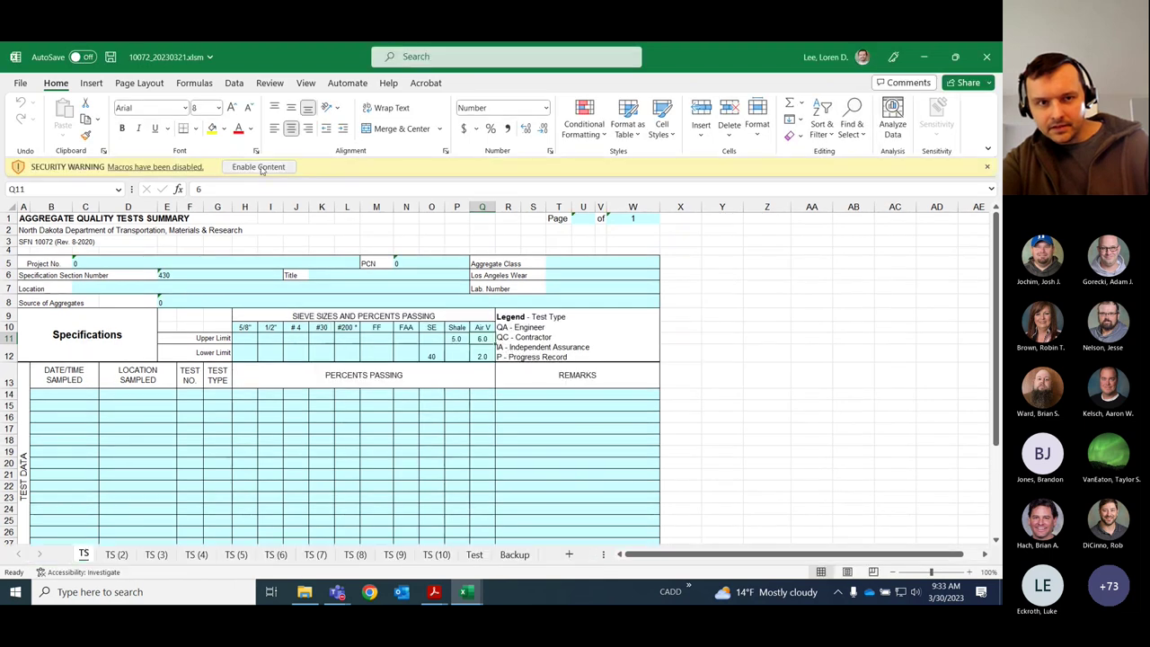
pyautogui.click(984, 61)
pyautogui.click(505, 333)
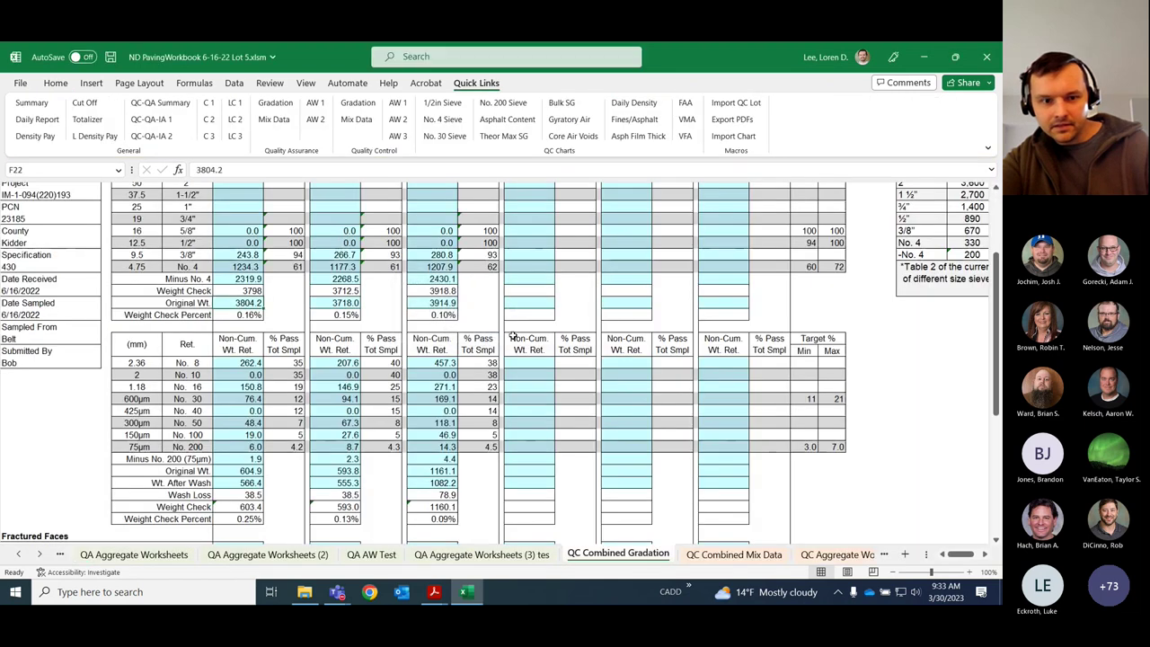
# - Return File Explorer to the Workbook Training Examples folder and close the Lot 5 workbook without saving
pyautogui.click(303, 594)
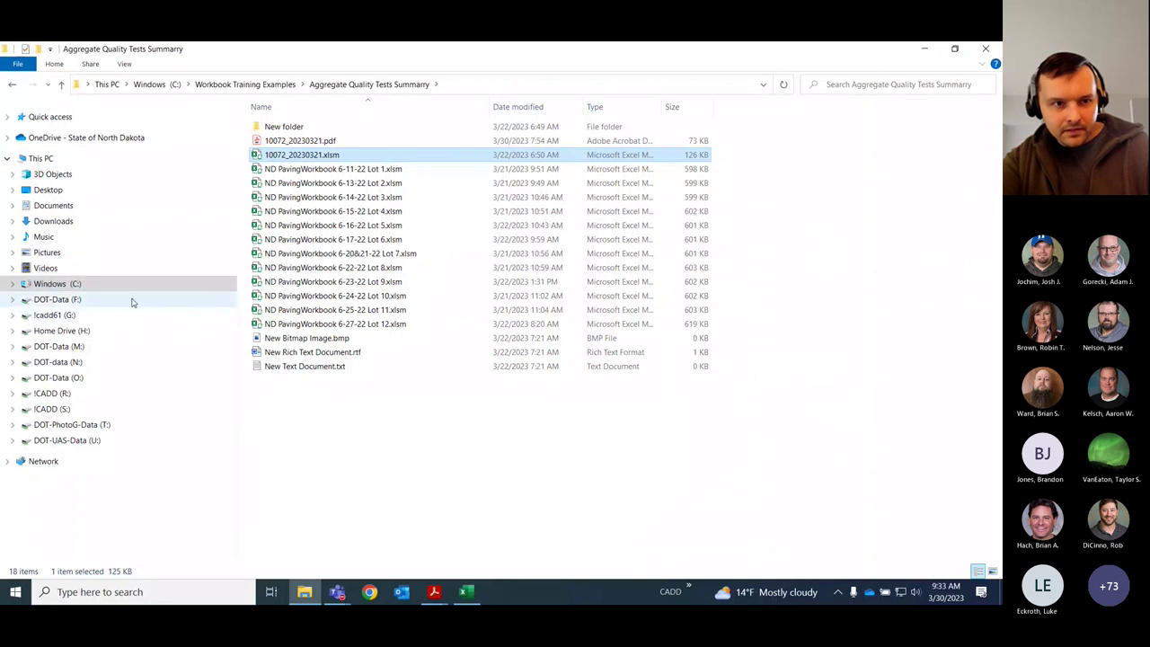
pyautogui.click(261, 83)
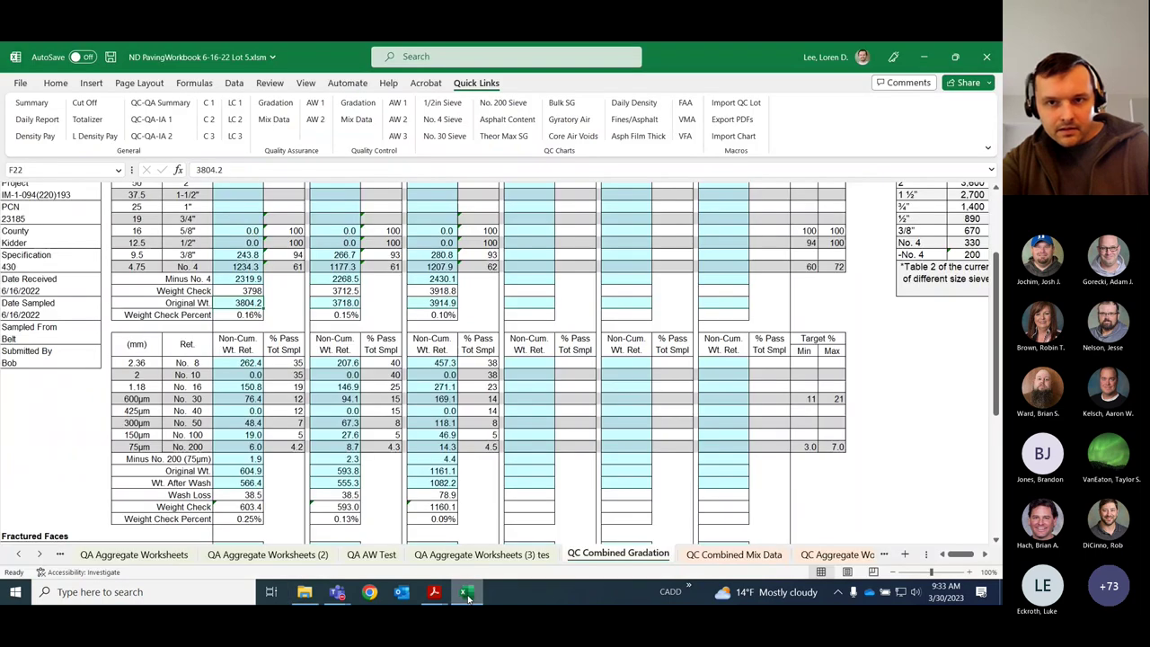
pyautogui.click(465, 591)
pyautogui.hotkey('alt', 'F4')
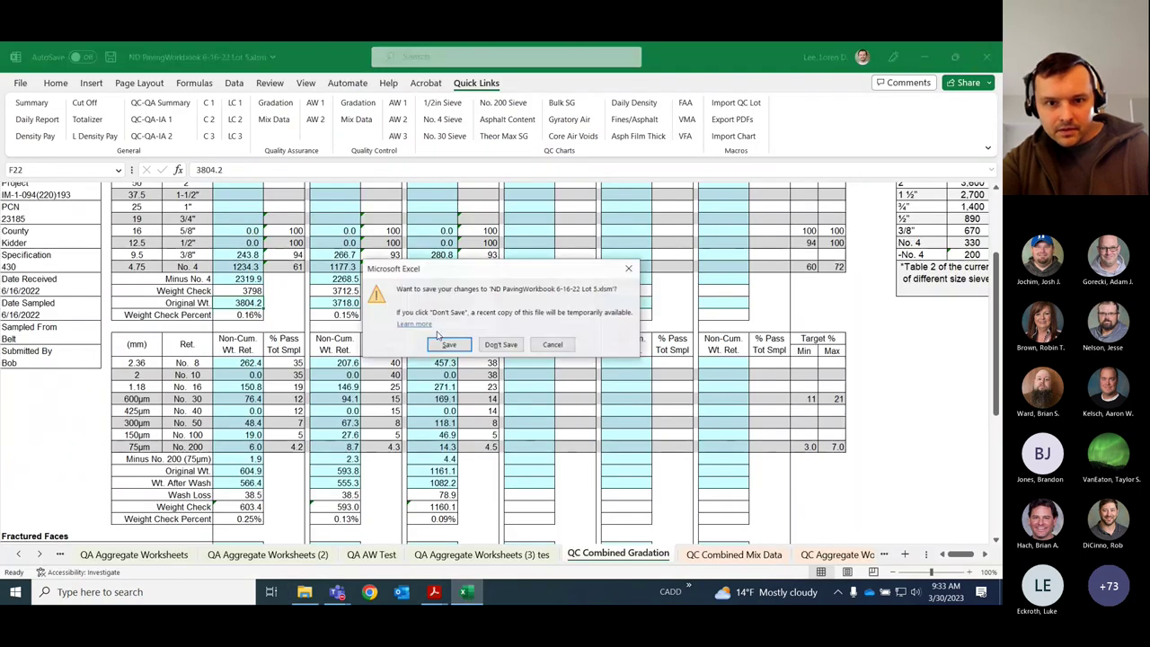
pyautogui.click(501, 341)
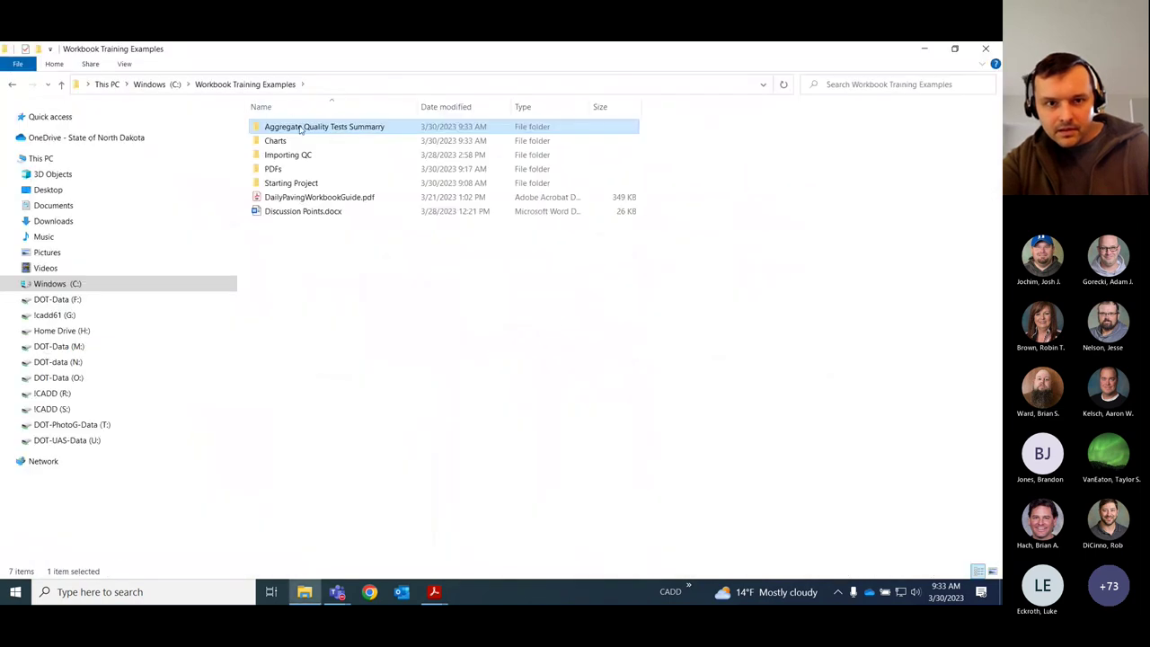
# - Open 10072_20230321.xlsm from the Aggregate Quality Tests Summary folder within C:\Workbook Training Examples - Test 3
pyautogui.click(161, 83)
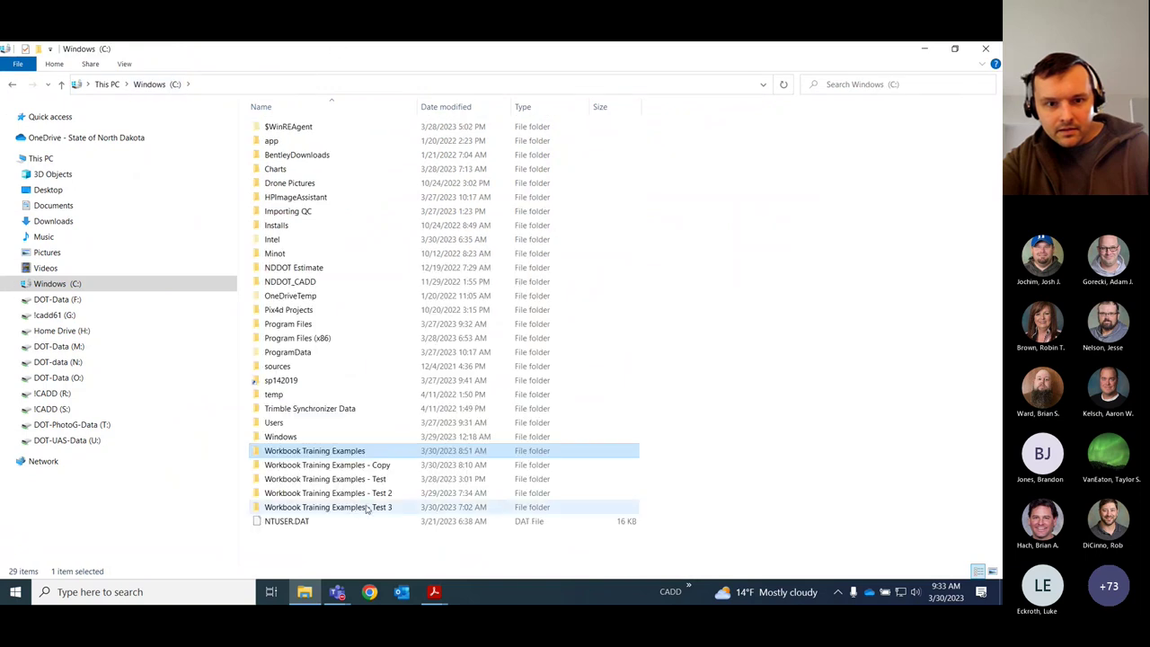
pyautogui.doubleClick(366, 509)
pyautogui.doubleClick(311, 141)
pyautogui.click(313, 140)
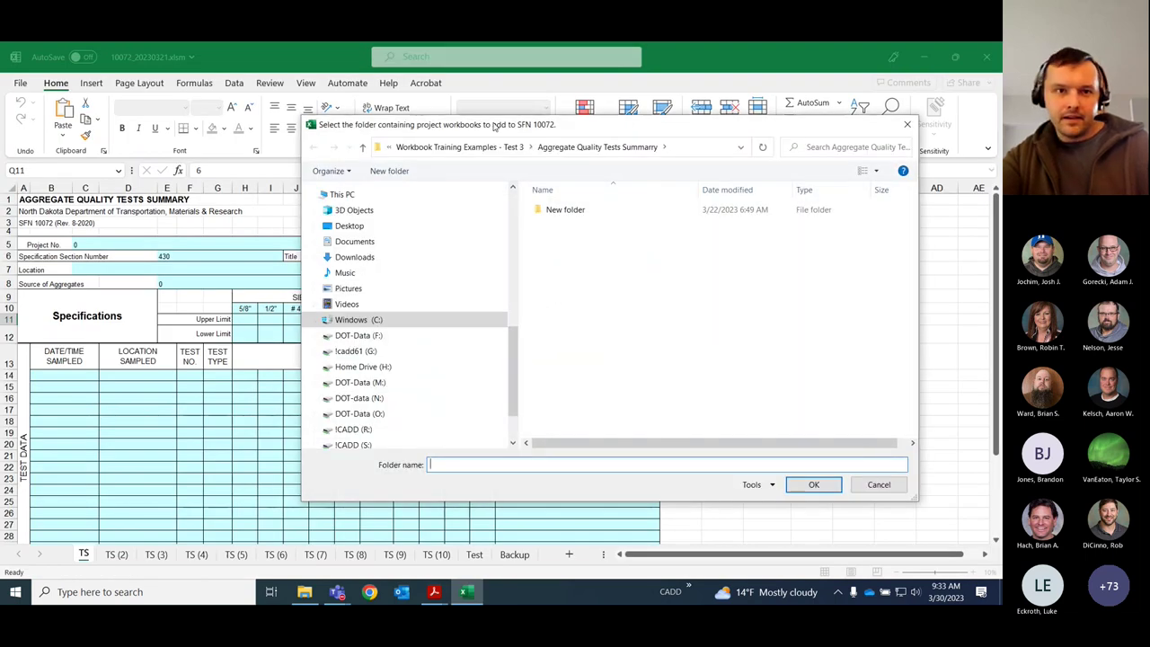
# - Add the project workbooks from the Test 3 Aggregate Quality Tests Summary folder to SFN 10072
pyautogui.moveTo(494, 125); pyautogui.dragTo(449, 131)
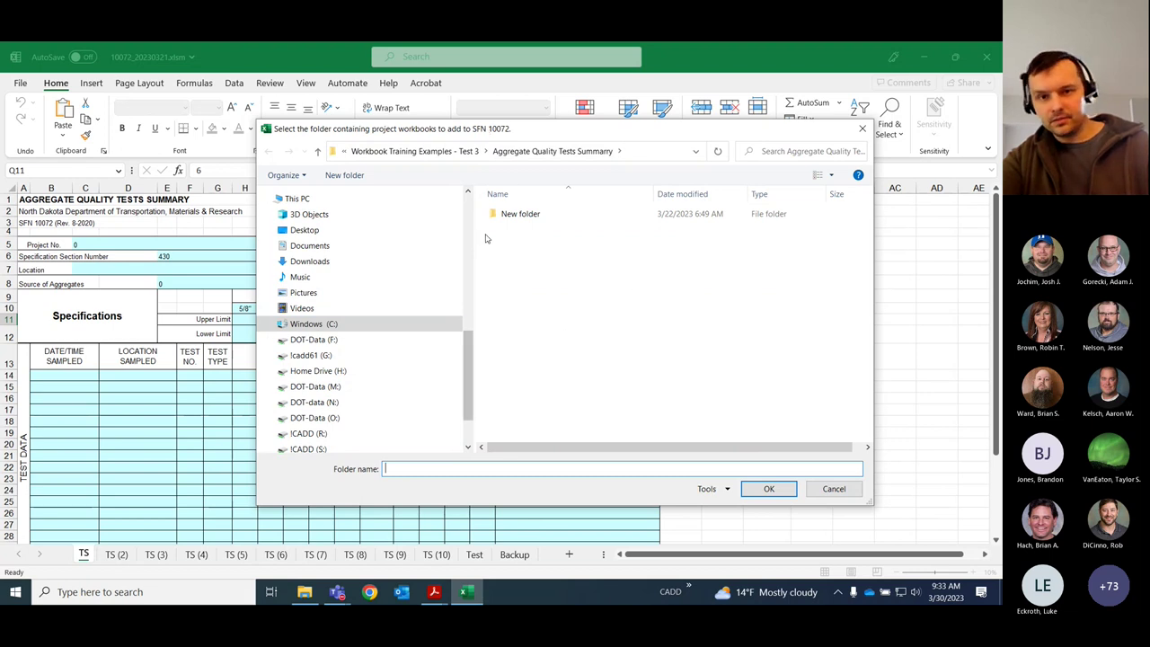
pyautogui.moveTo(518, 128); pyautogui.dragTo(529, 181)
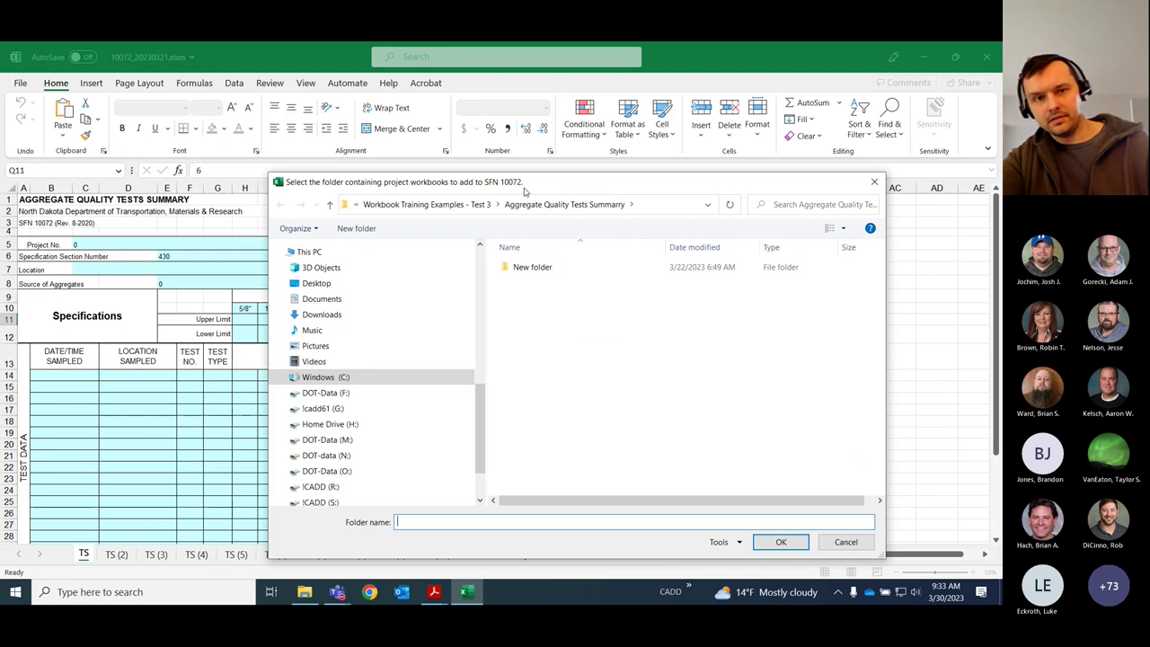
pyautogui.moveTo(526, 191); pyautogui.dragTo(438, 112)
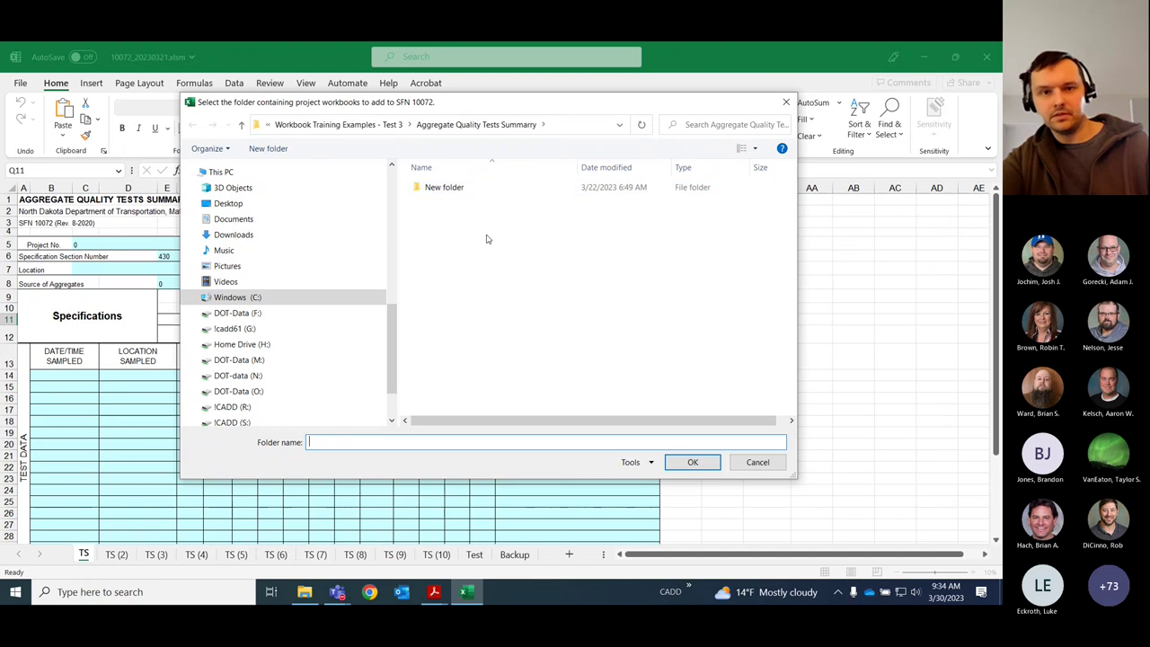
pyautogui.click(695, 465)
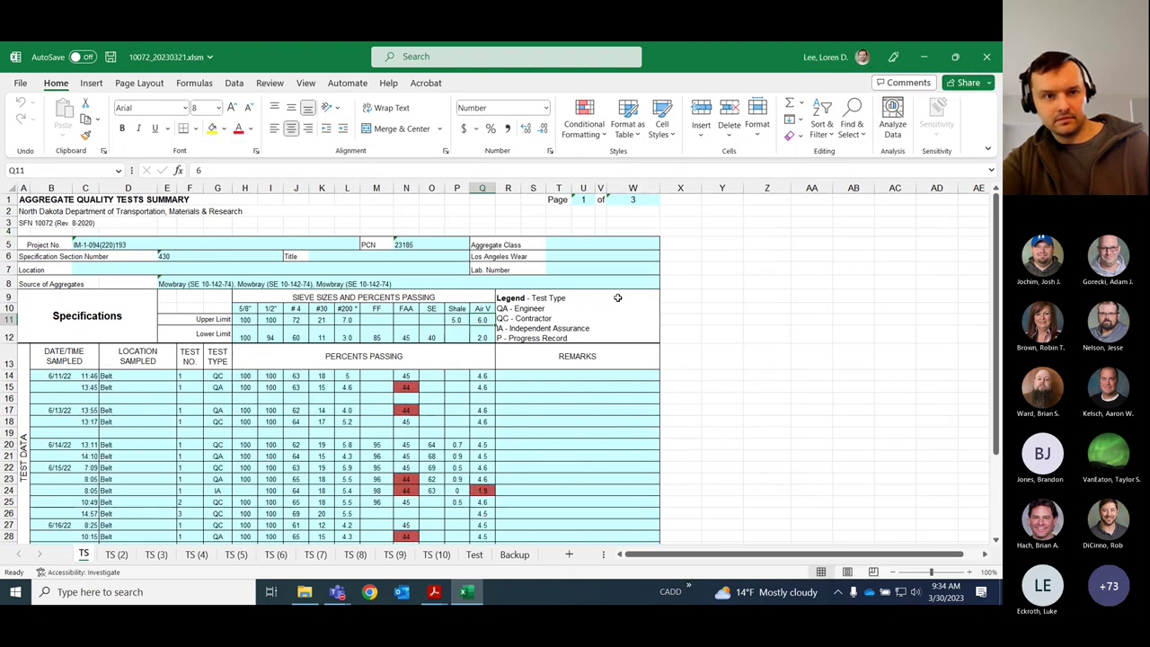
# - Review the imported test data on the TS, TS (2) and TS (3) sheets
pyautogui.scroll(-1, 402, 294)
pyautogui.scroll(-1, 402, 294)
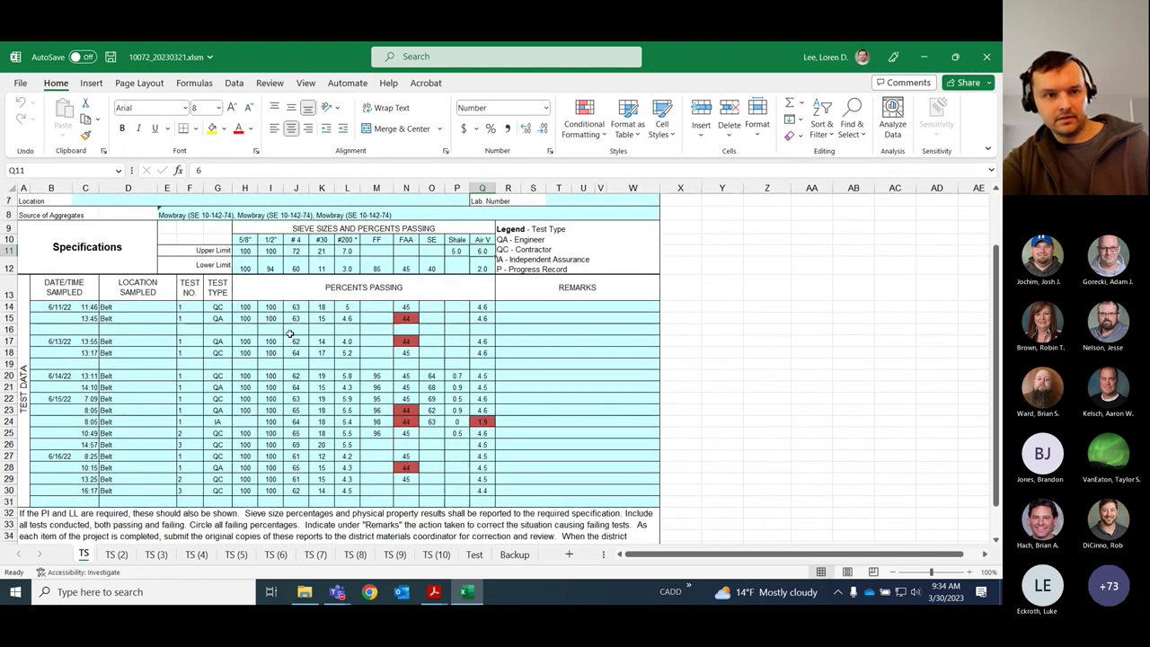
pyautogui.scroll(-1, 297, 310)
pyautogui.scroll(1, 297, 310)
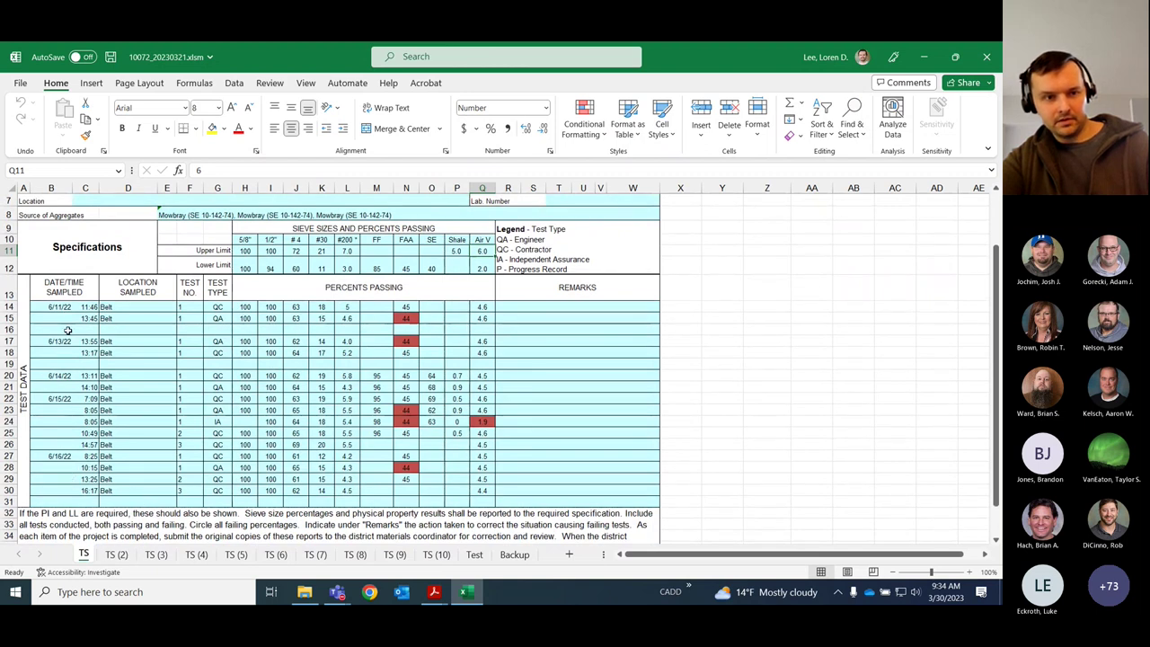
pyautogui.click(116, 555)
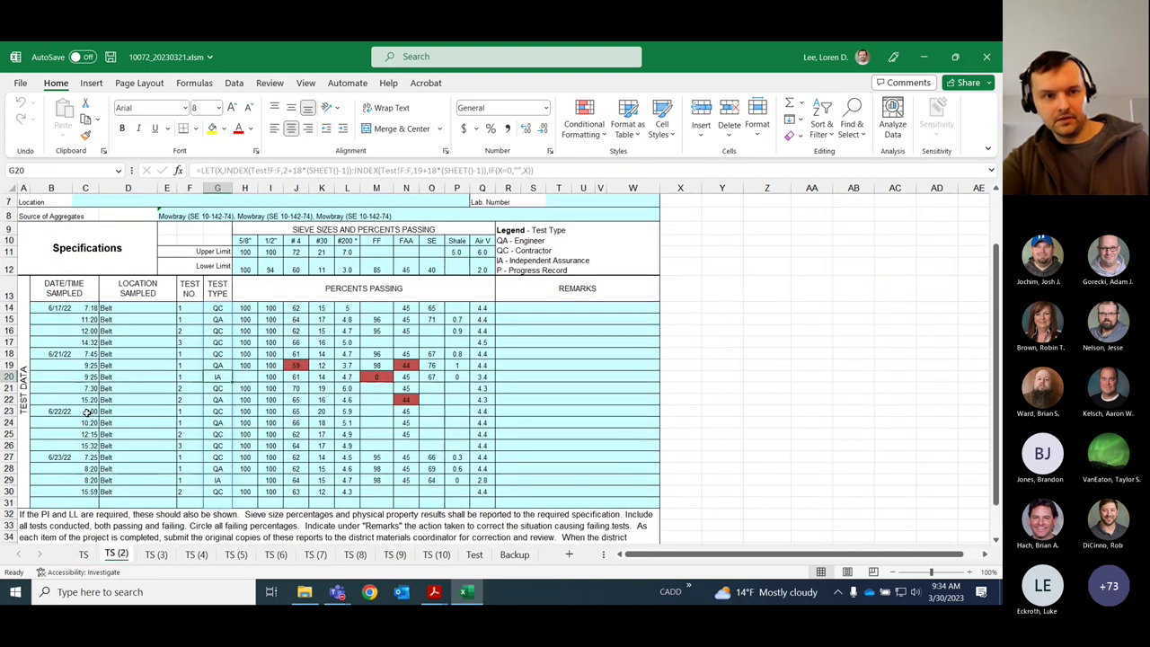
pyautogui.click(154, 555)
pyautogui.scroll(-2, 347, 435)
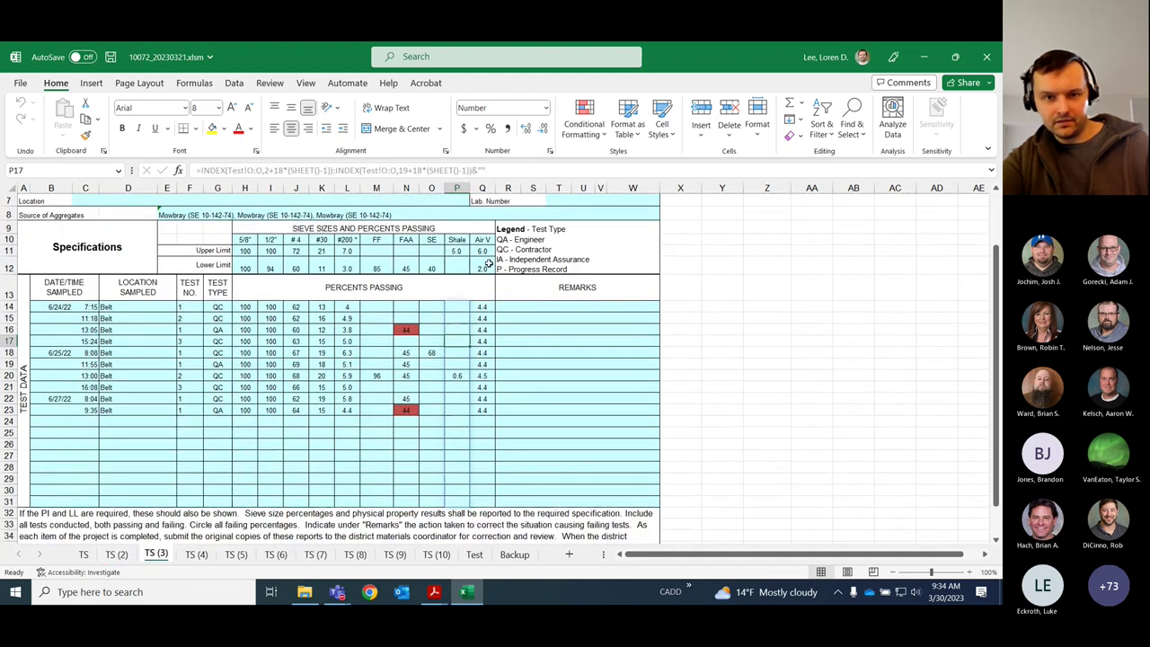
# - Examine the upper and lower specification limits for the sieve sizes, SE, Shale and Air V columns on TS (3)
pyautogui.moveTo(485, 250)
pyautogui.mouseDown()
pyautogui.moveTo(483, 267)
pyautogui.moveTo(482, 252)
pyautogui.mouseUp()
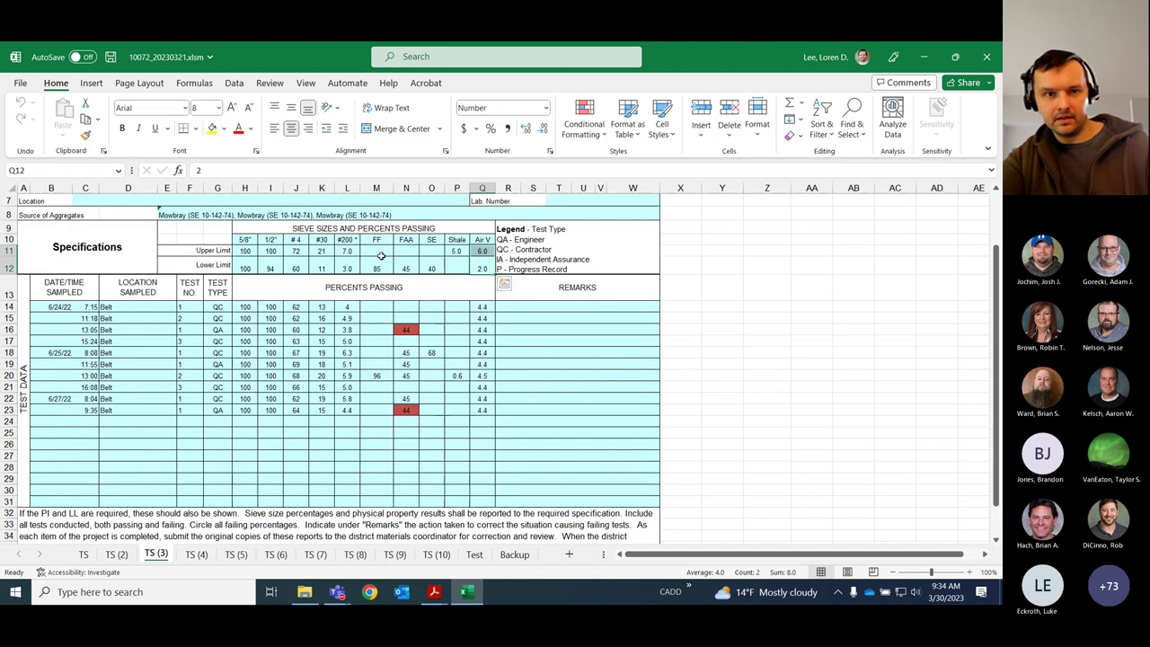
pyautogui.moveTo(245, 251); pyautogui.dragTo(344, 265)
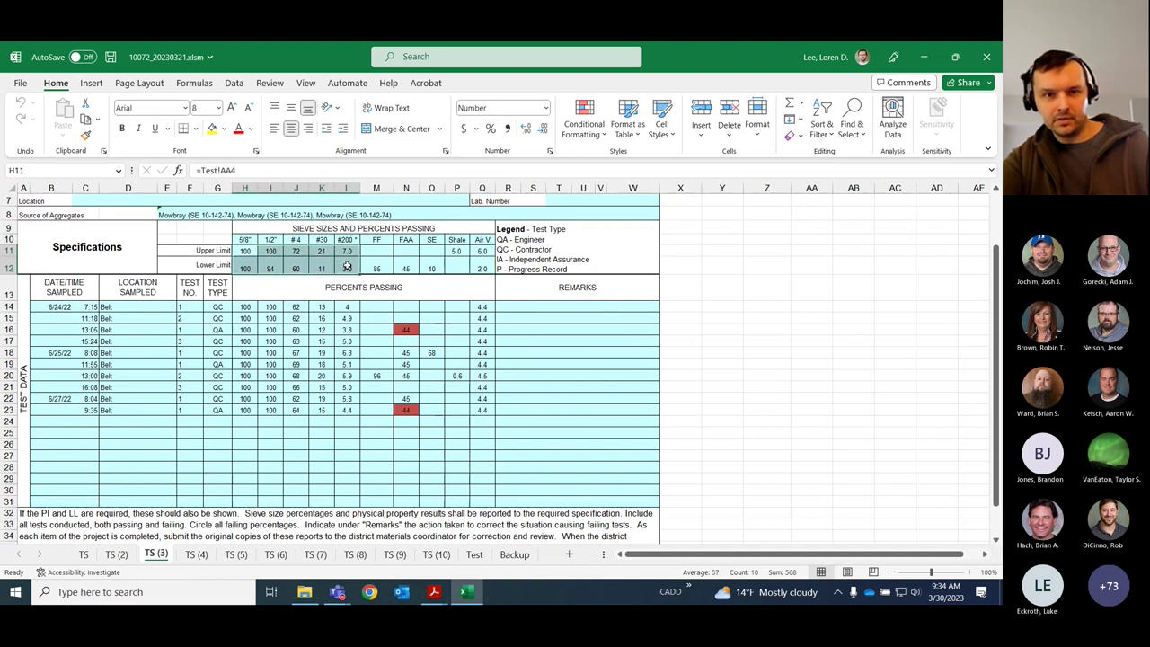
pyautogui.moveTo(481, 250); pyautogui.dragTo(431, 266)
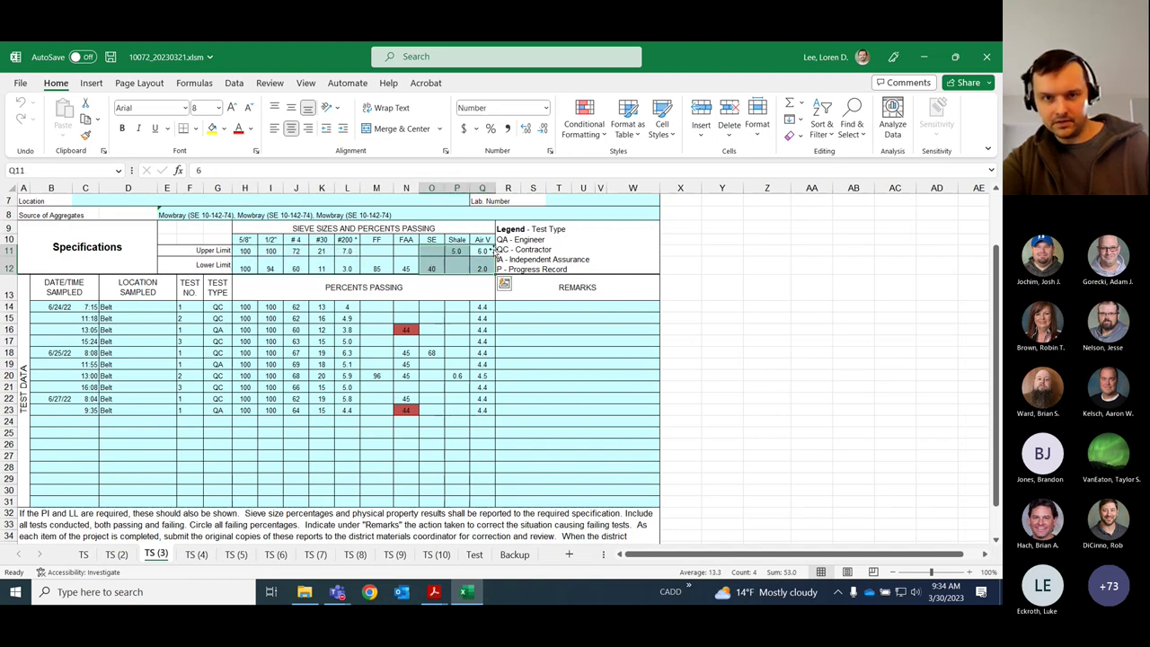
pyautogui.click(479, 289)
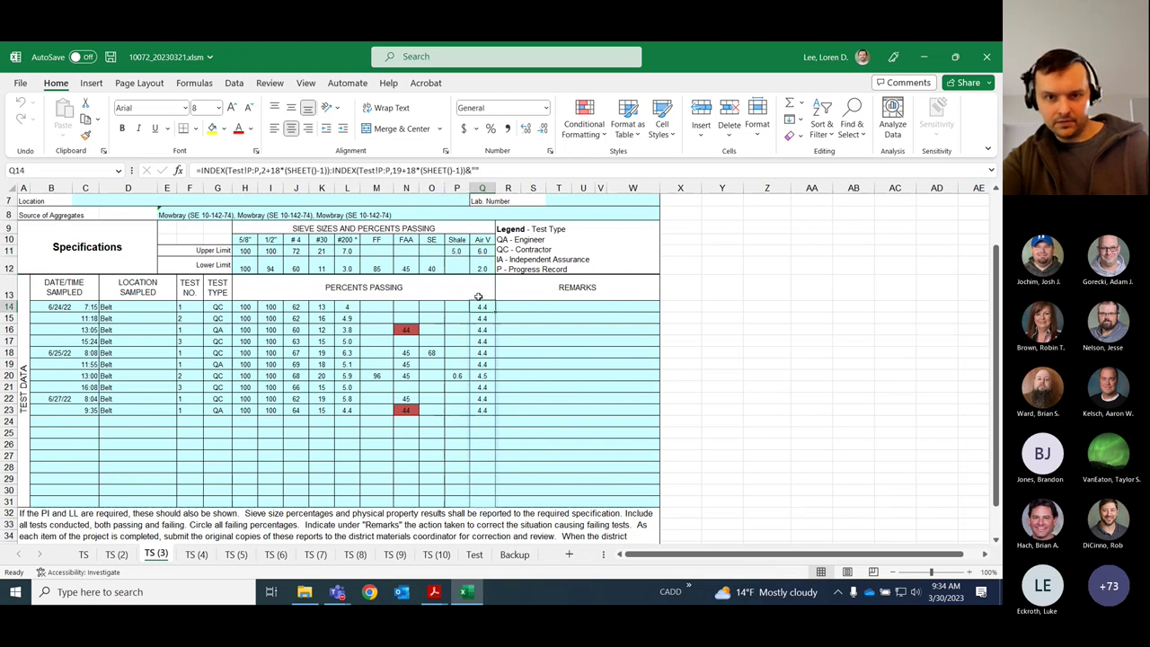
pyautogui.moveTo(483, 256); pyautogui.dragTo(481, 267)
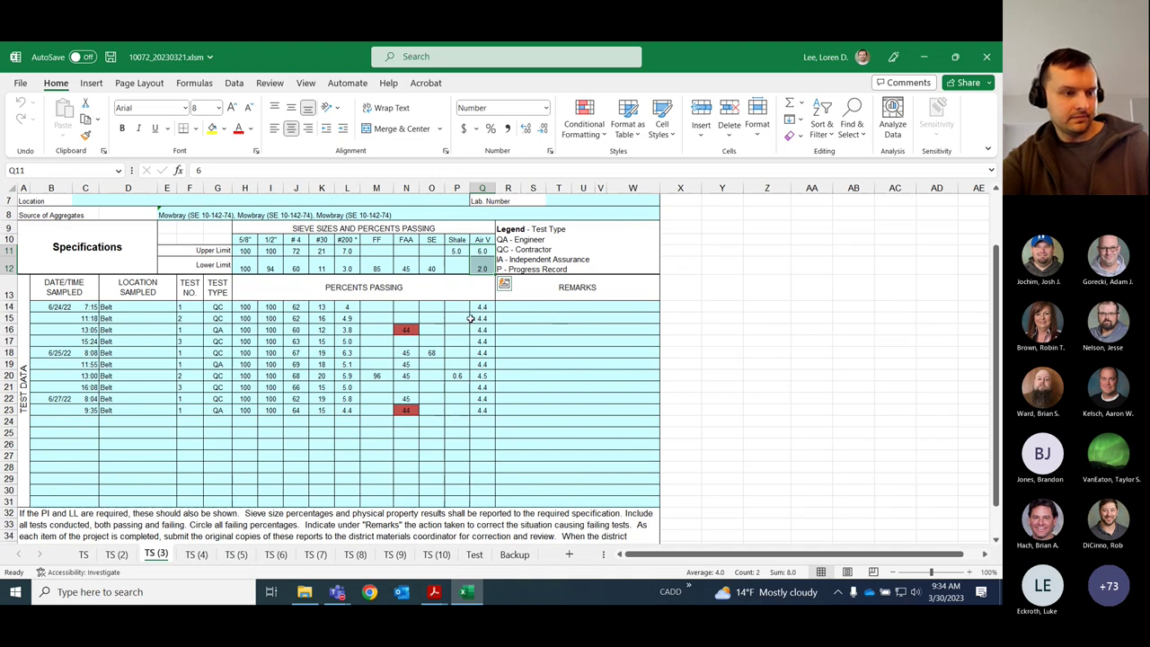
pyautogui.click(295, 318)
pyautogui.scroll(2, 325, 338)
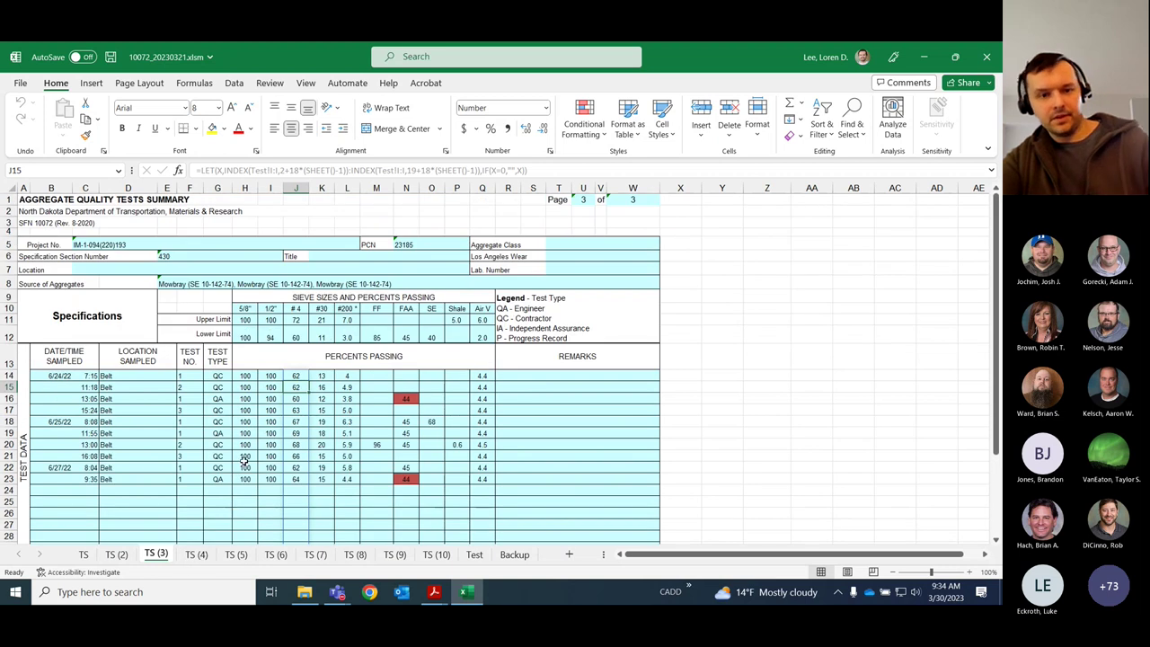
# - Check the TS (4) sheet for data and group the TS, TS (2) and TS (3) sheets
pyautogui.click(195, 554)
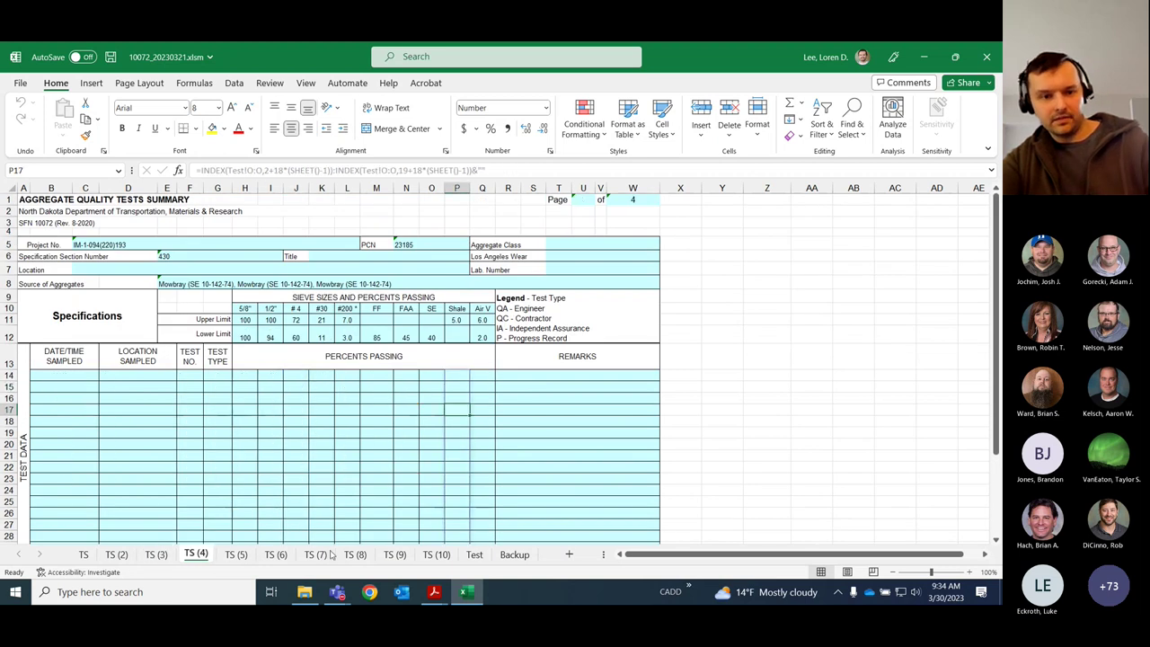
pyautogui.click(156, 554)
pyautogui.keyDown('shift'); pyautogui.click(116, 554); pyautogui.keyUp('shift')
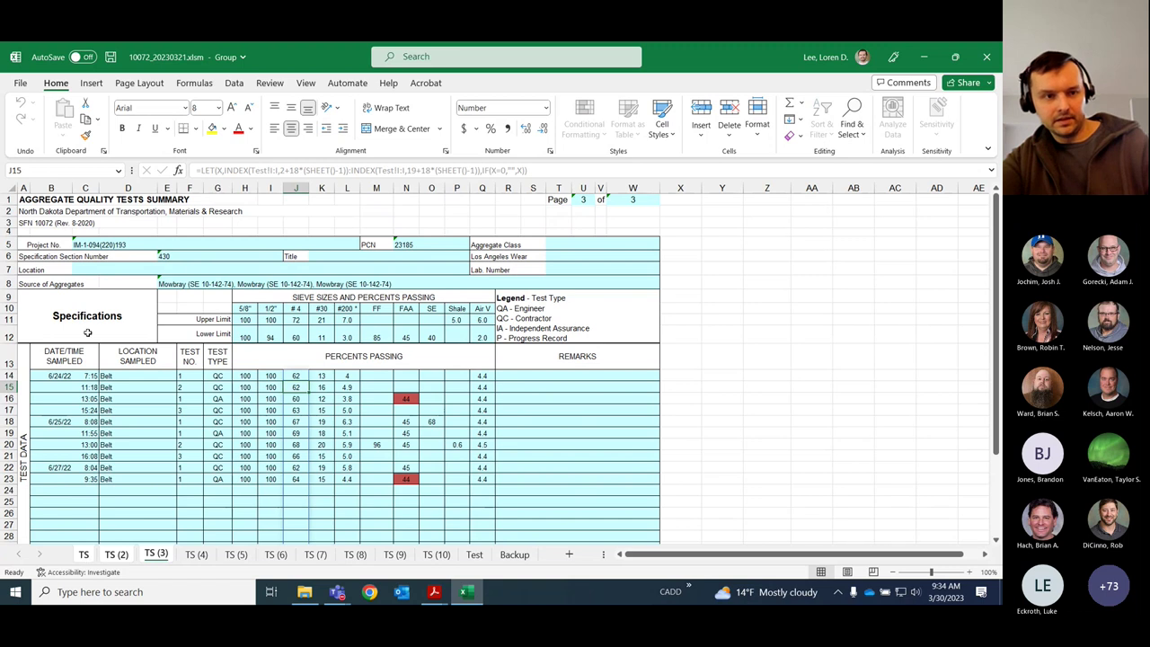
# - Print the grouped sheets to Adobe PDF, replacing the existing 10072_20230321.pdf in the Aggregate Quality Tests Summary folder
pyautogui.click(18, 84)
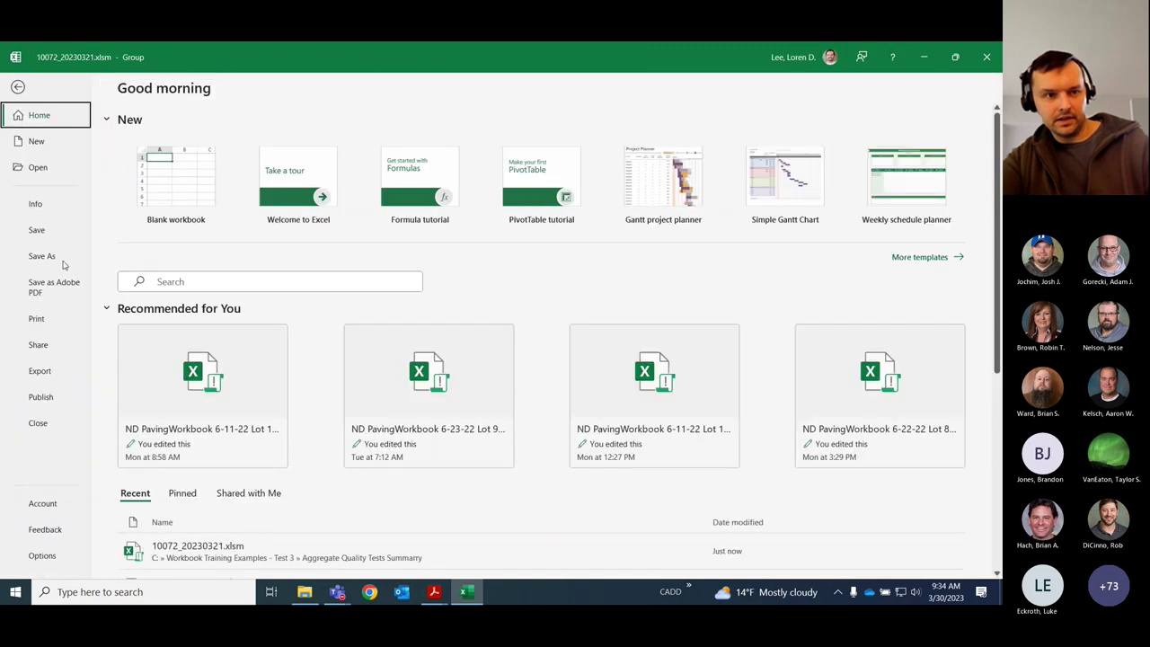
pyautogui.click(43, 319)
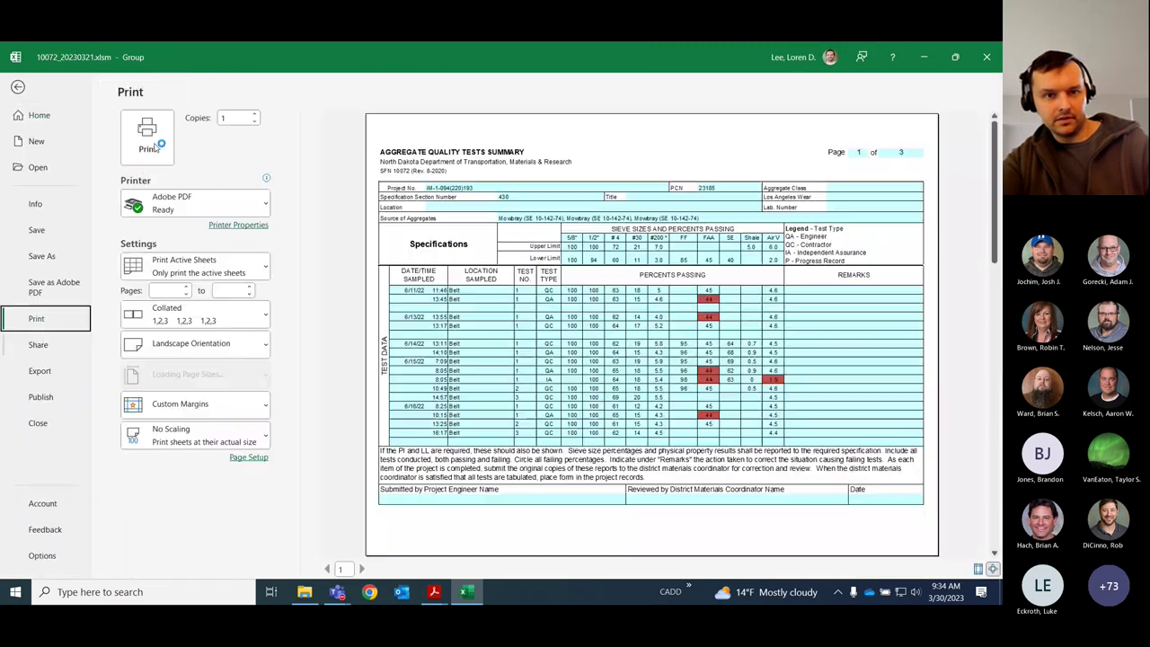
pyautogui.click(167, 136)
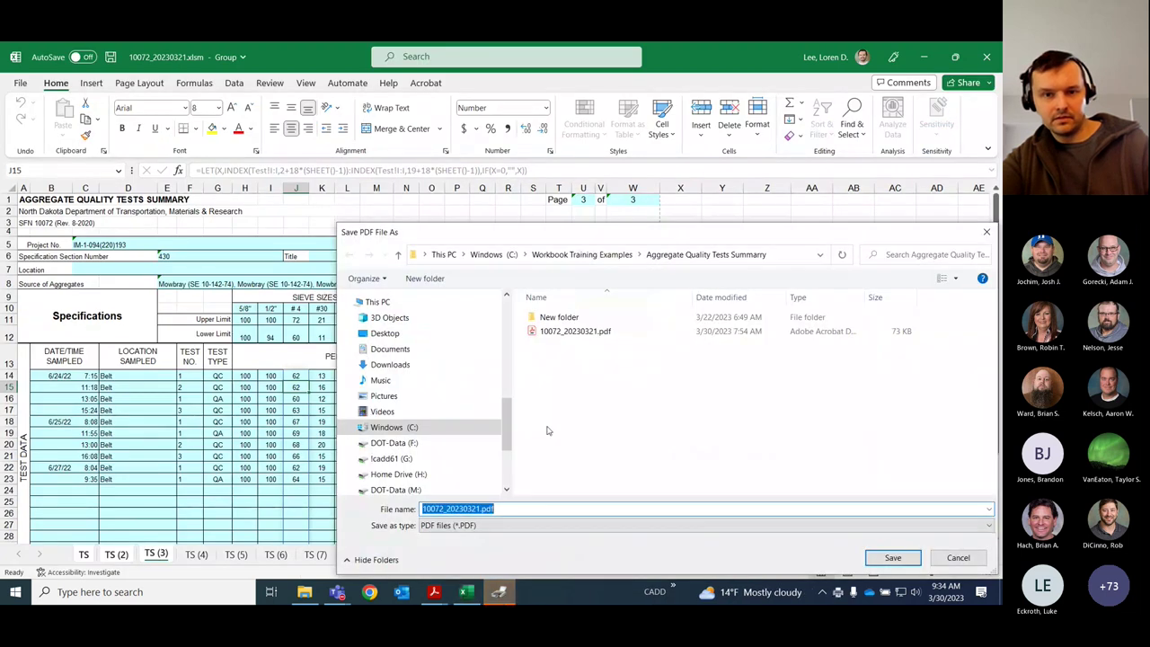
pyautogui.click(566, 331)
pyautogui.click(905, 563)
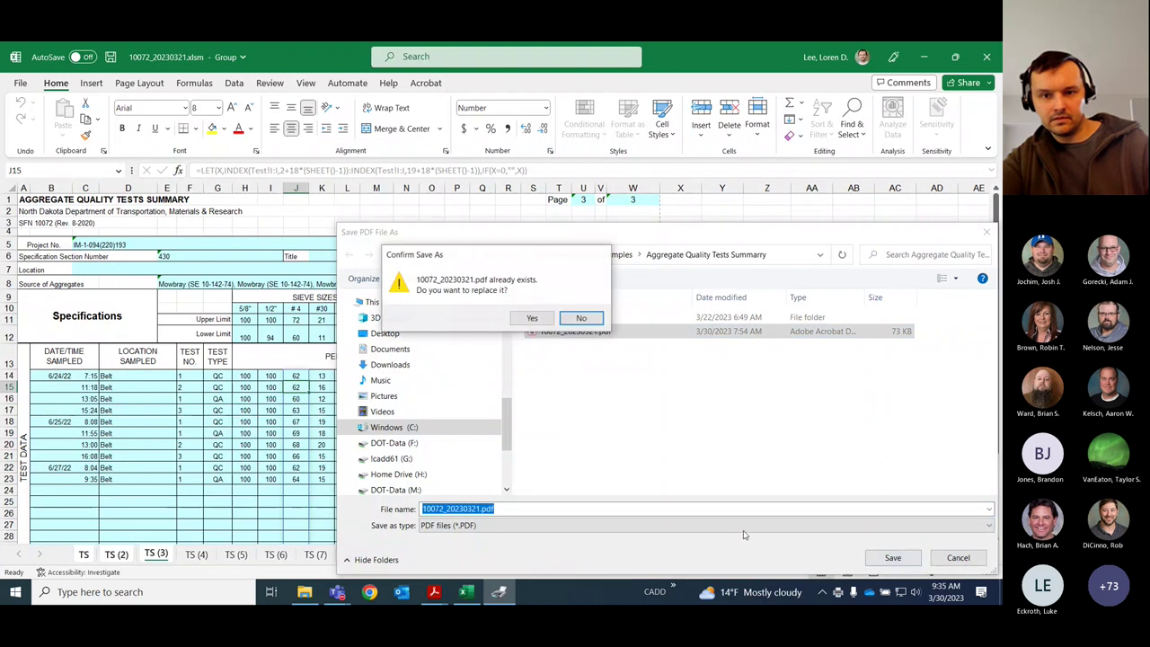
pyautogui.click(540, 325)
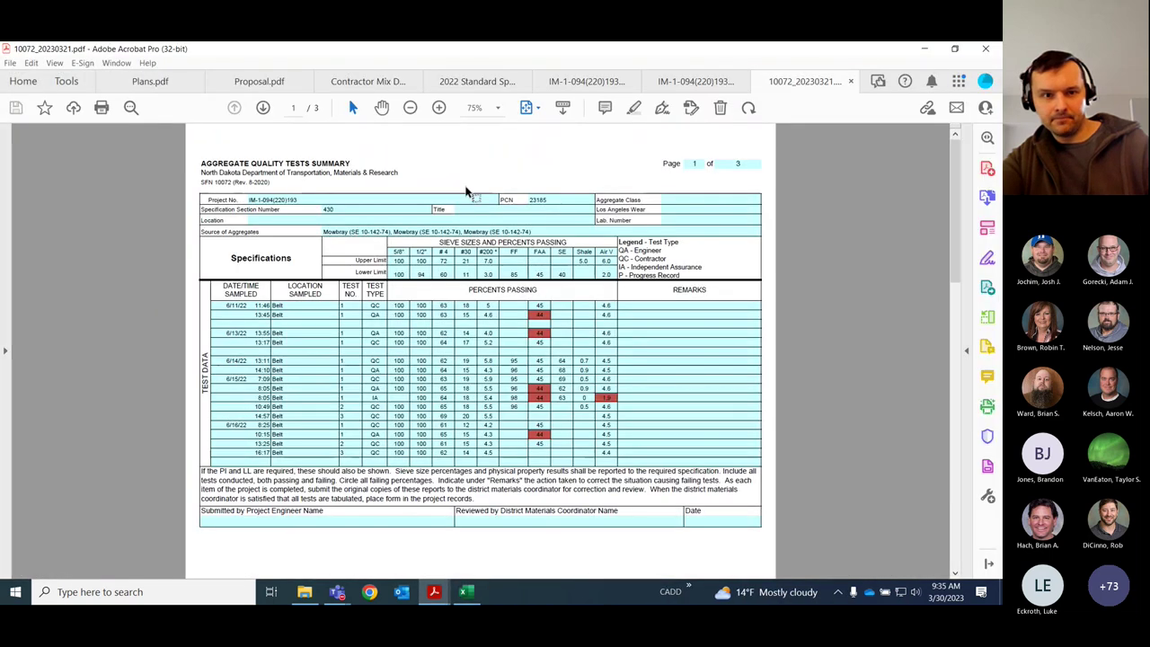
# - Look through all three pages of the 10072_20230321.pdf summary
pyautogui.scroll(-3, 491, 199)
pyautogui.scroll(-3, 502, 270)
pyautogui.scroll(6, 529, 322)
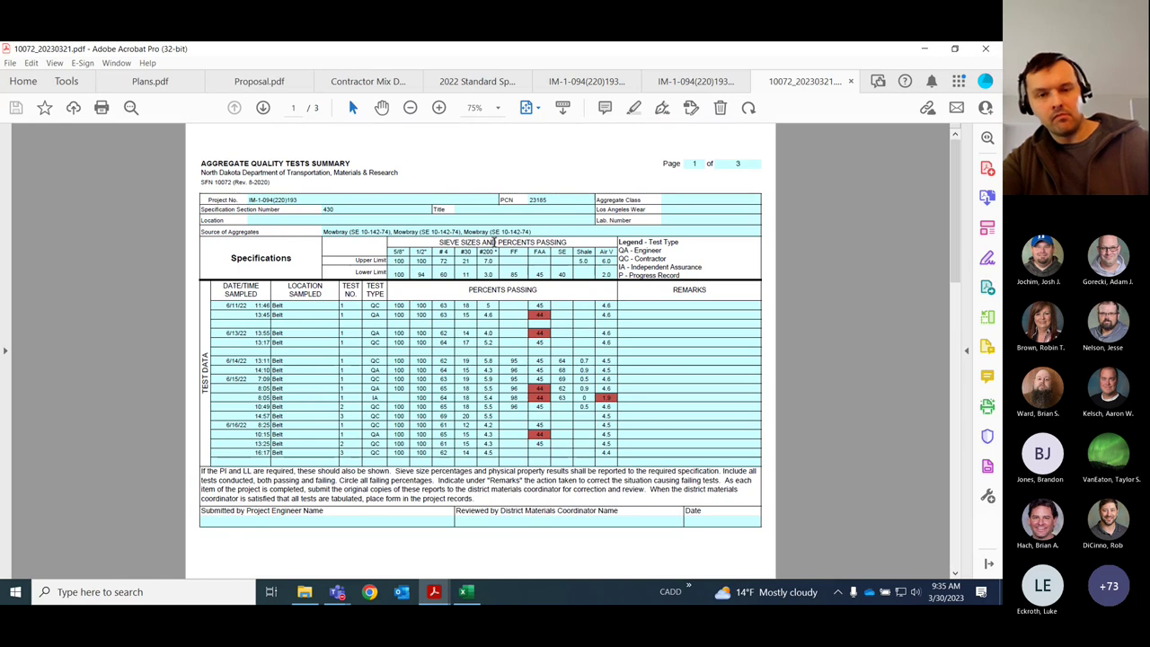
pyautogui.scroll(-6, 495, 243)
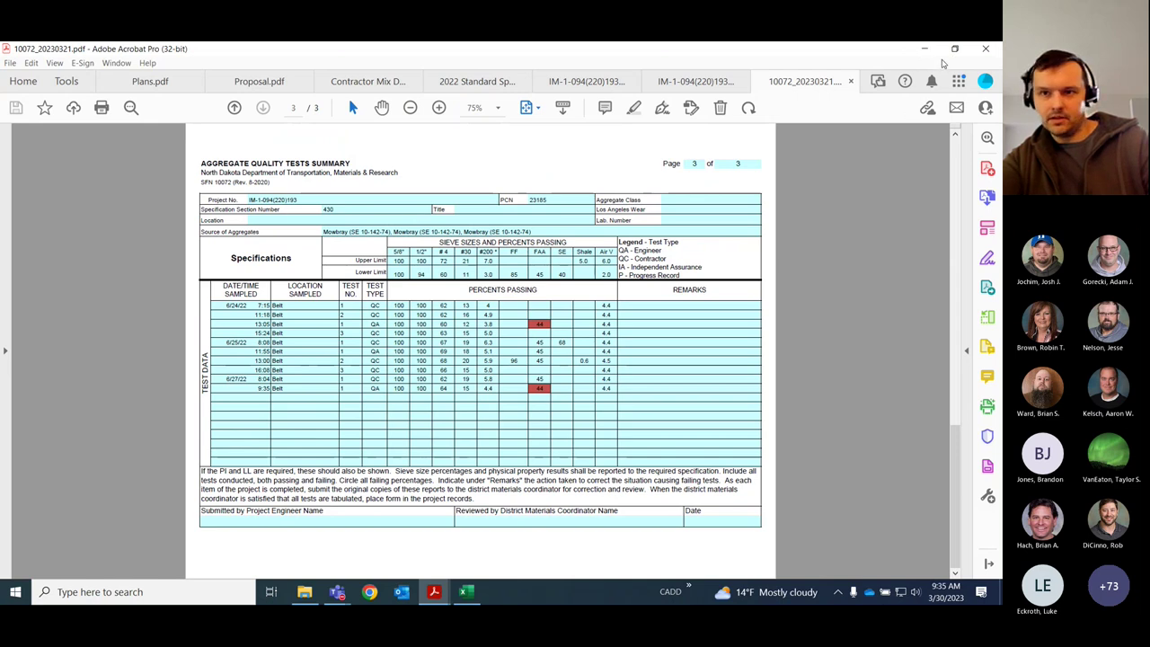
# - Return to the 10072_20230321.xlsm workbook in Excel and close it without saving
pyautogui.hotkey('alt', 'Tab')
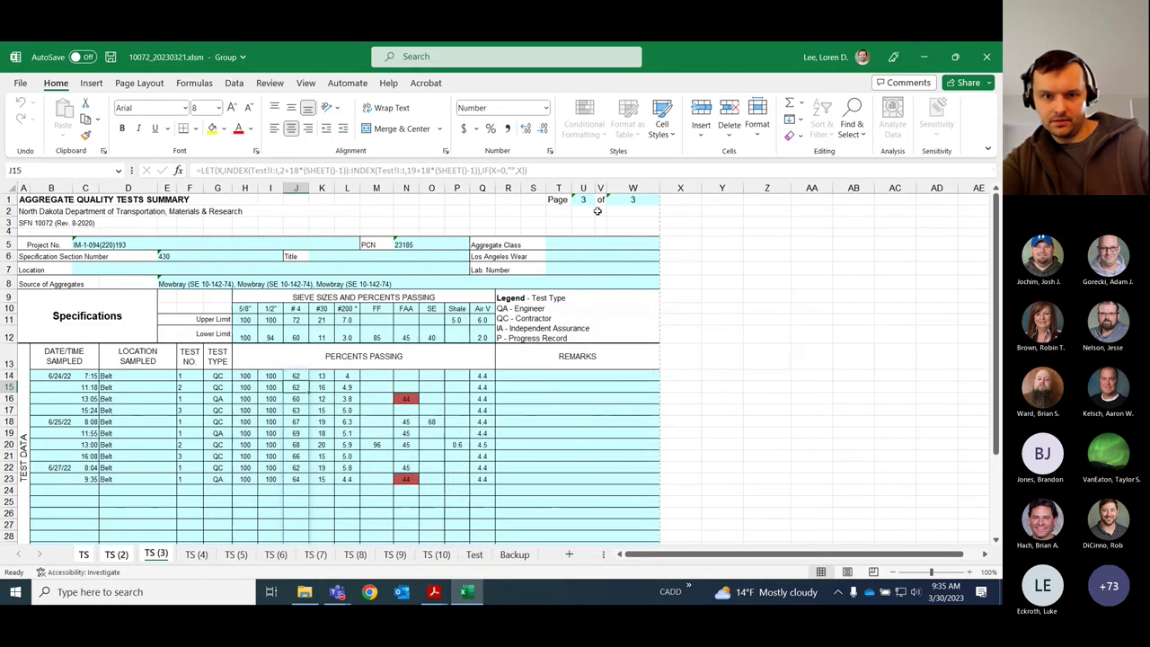
pyautogui.click(986, 59)
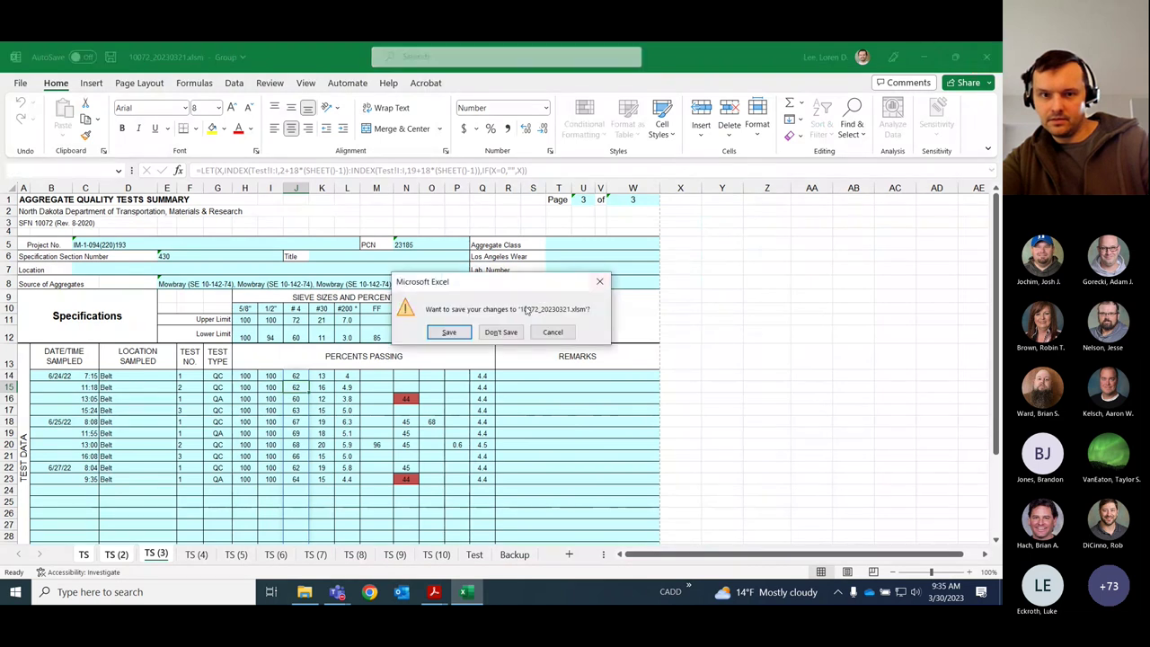
pyautogui.click(501, 335)
# - Switch to the Microsoft Teams meeting, close File Explorer, maximize the meeting window and stop sharing the screen
pyautogui.moveTo(337, 591)
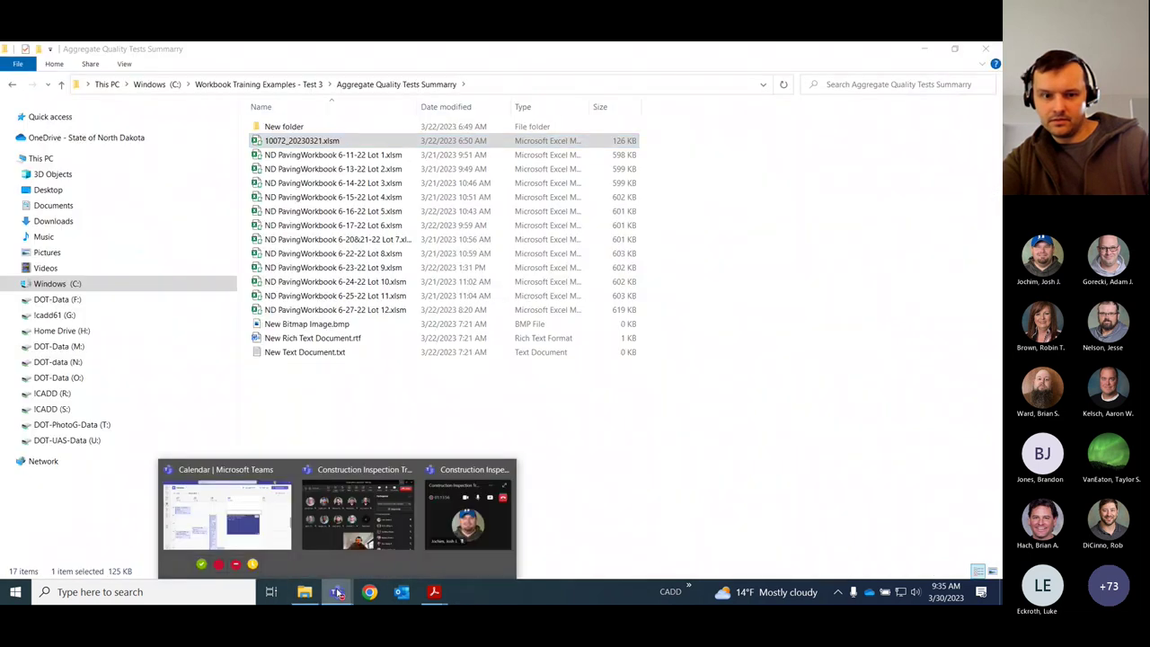
pyautogui.click(355, 506)
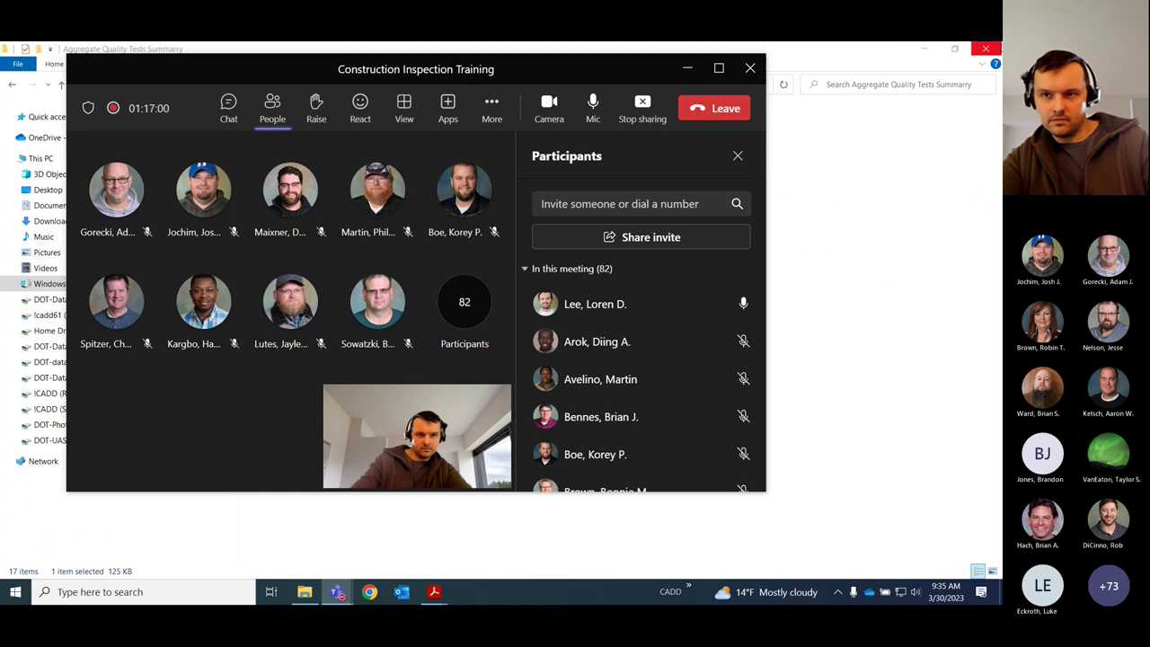
pyautogui.click(985, 49)
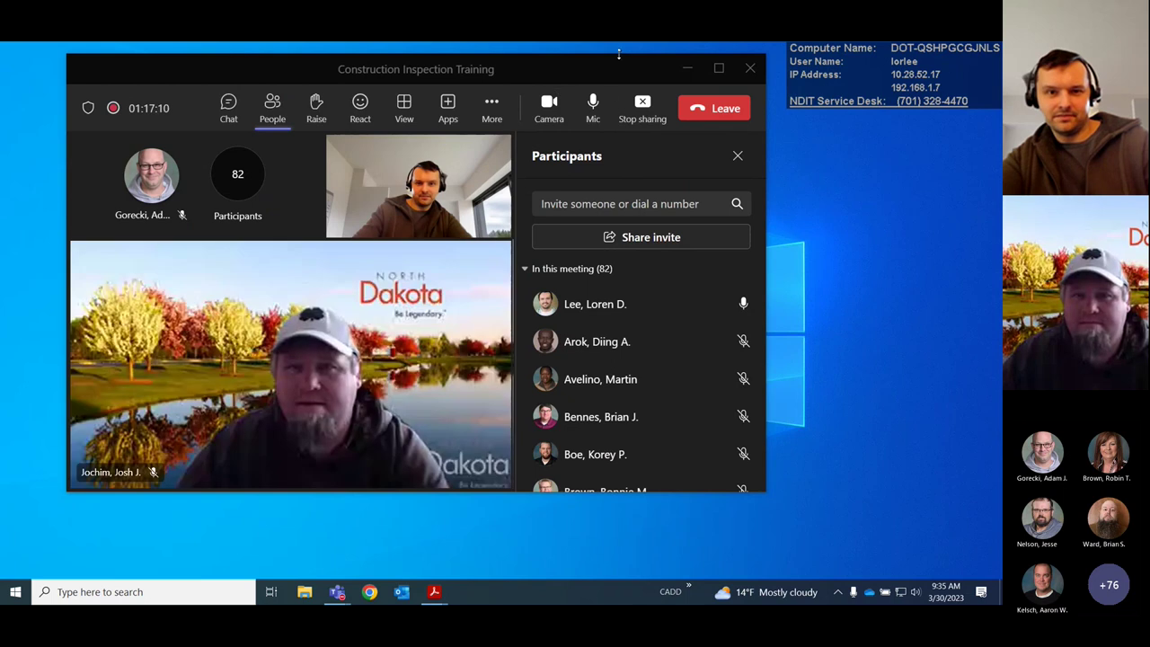
pyautogui.click(719, 67)
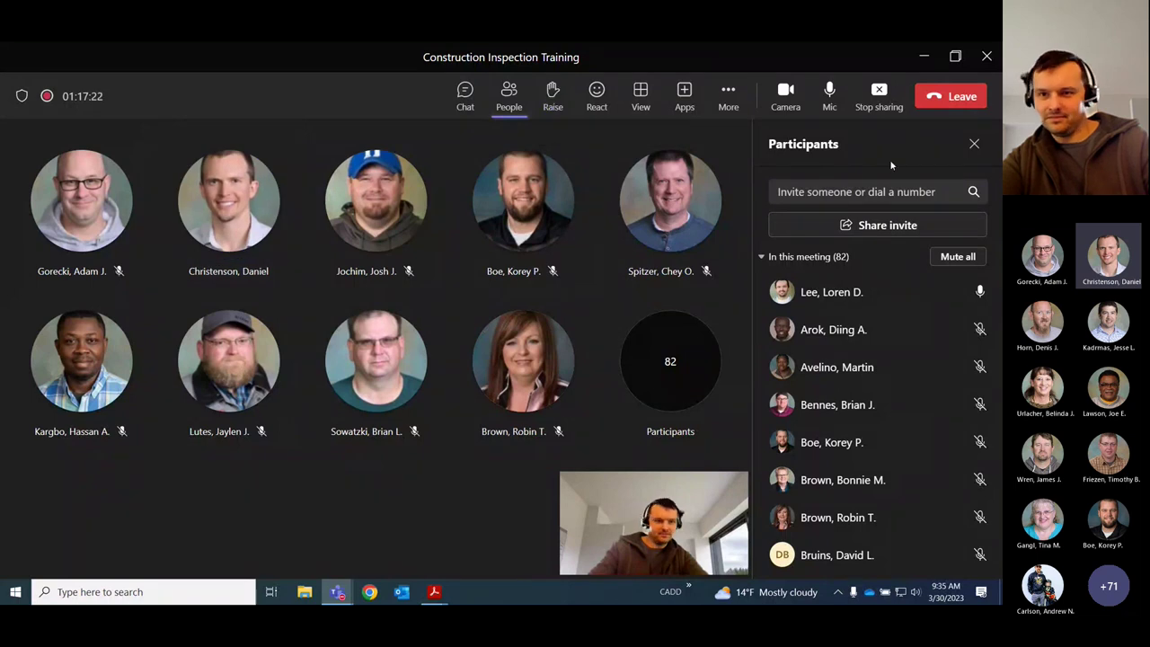
pyautogui.click(879, 97)
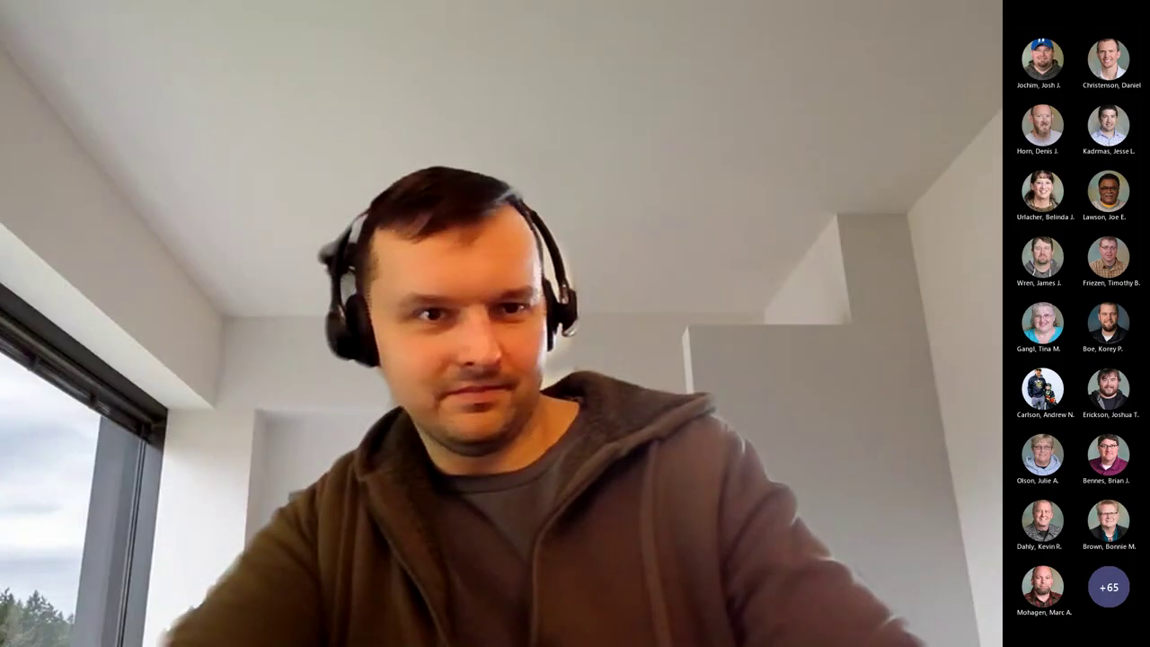